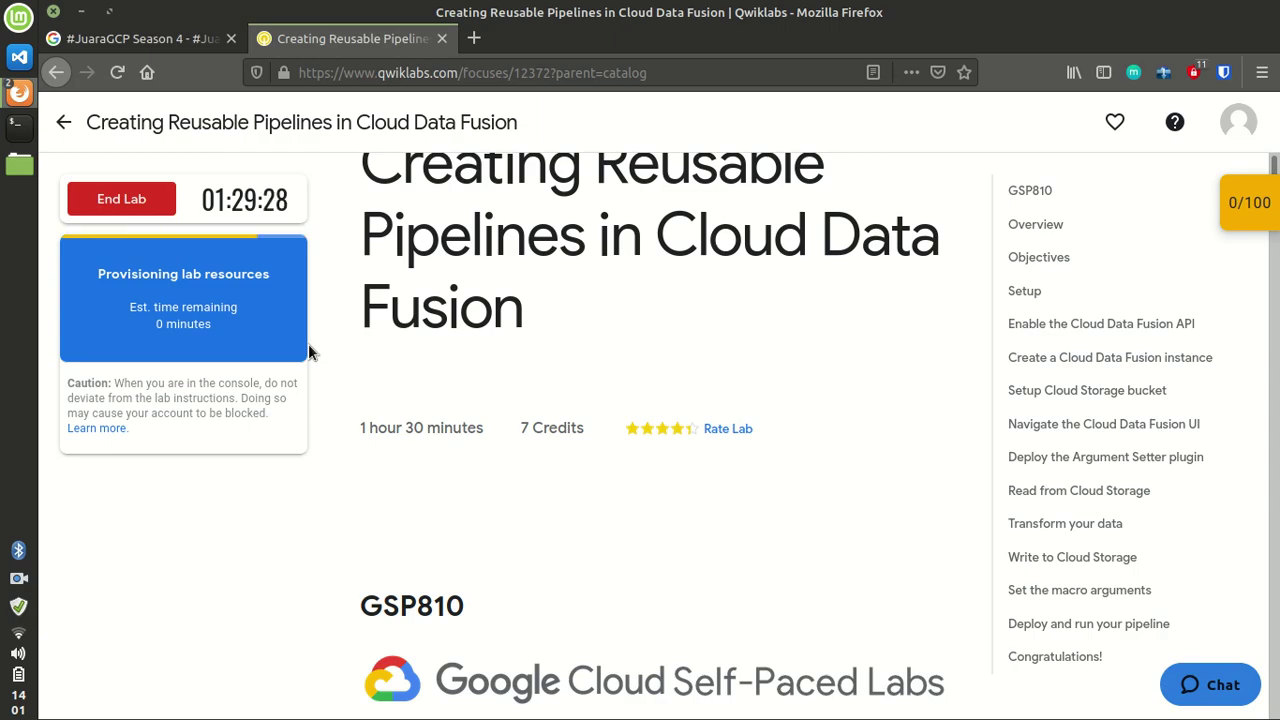
Step: Copy the lab username from the Qwiklabs page and submit it as the e-mail in the private window's Google sign-in
{"action": "left_click", "coordinate": [288, 414]}
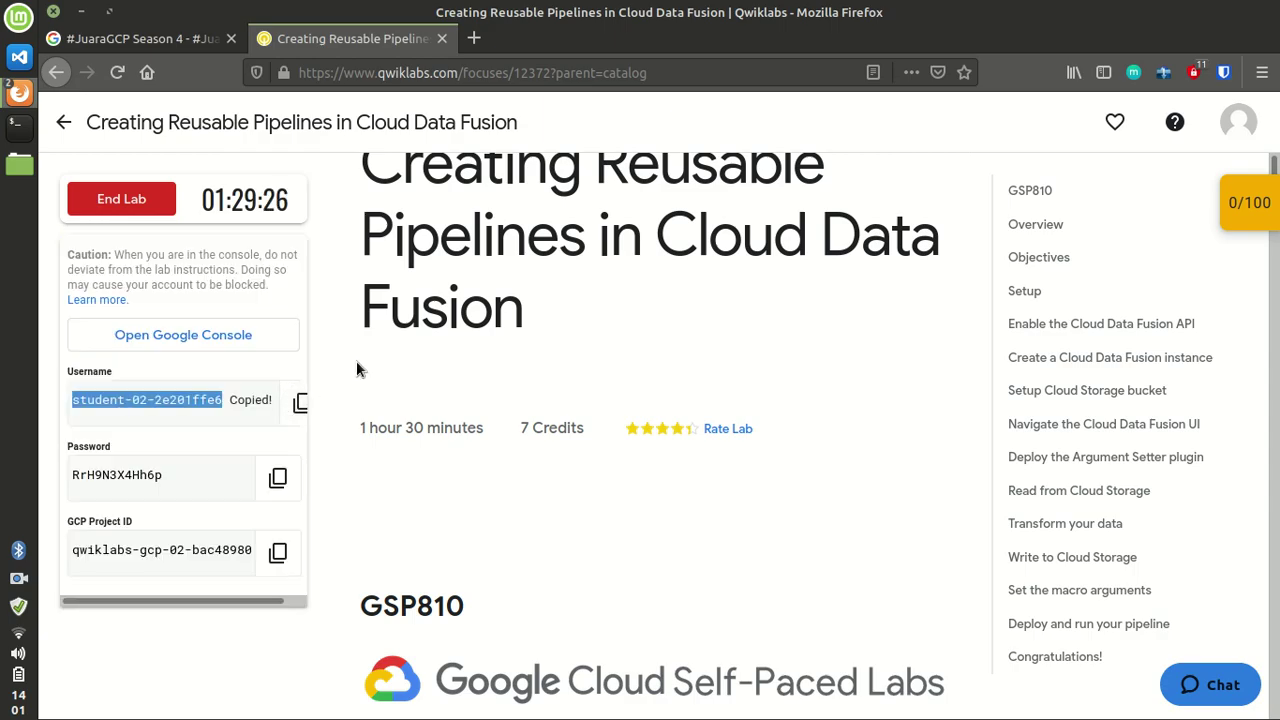
{"action": "key", "text": "alt+Tab"}
{"action": "key", "text": "ctrl+v"}
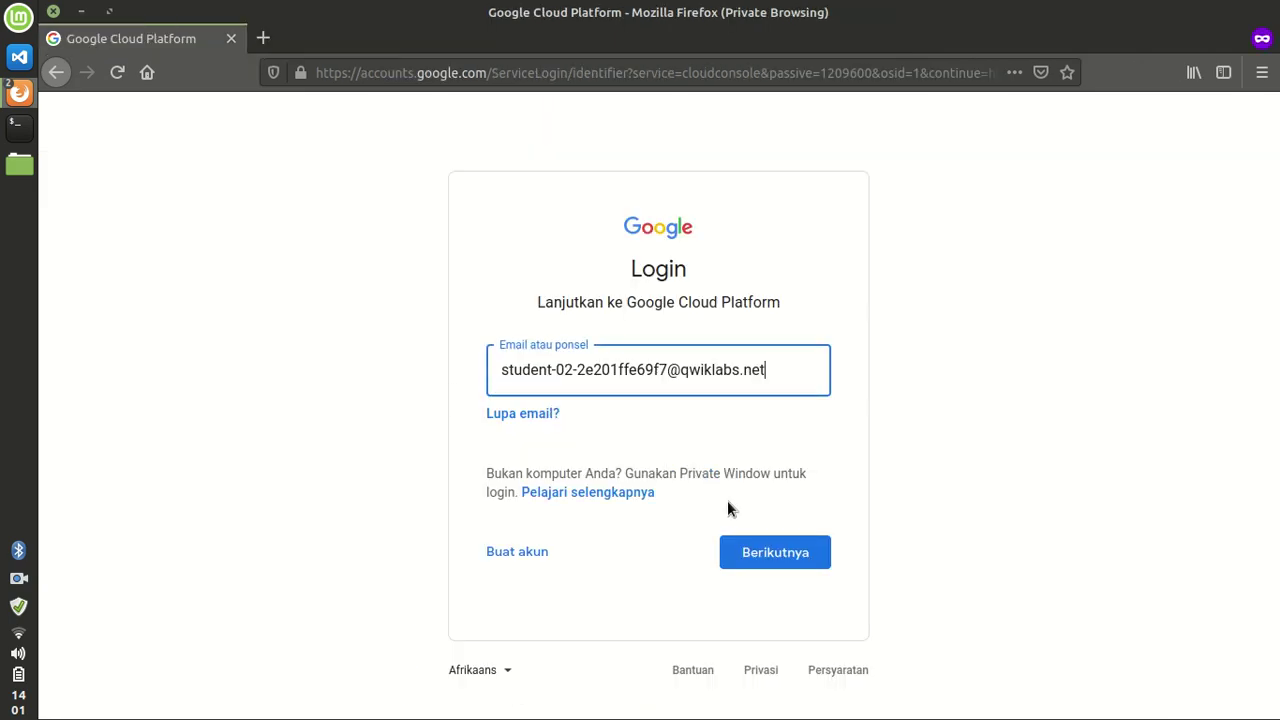
{"action": "left_click", "coordinate": [756, 548]}
Step: Copy the lab account's password from the Qwiklabs page and submit it in the password field of the Google sign-in
{"action": "key", "text": "alt+Tab"}
{"action": "left_click", "coordinate": [278, 477]}
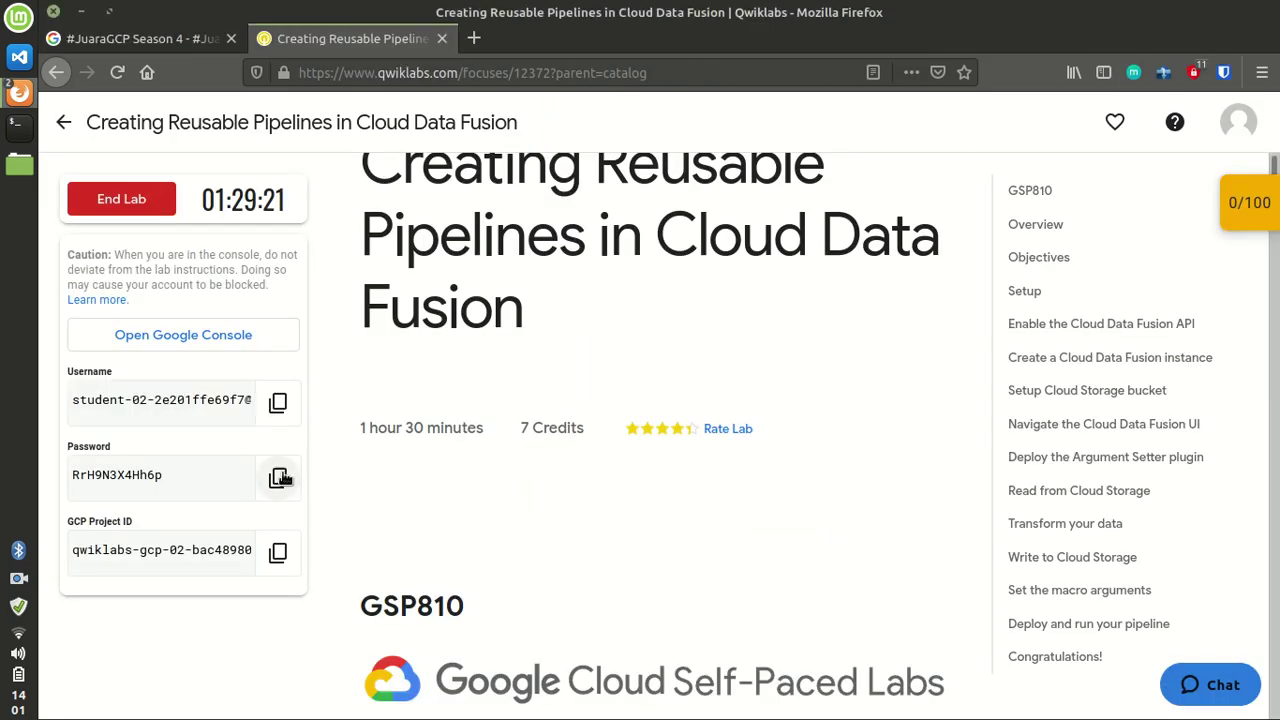
{"action": "key", "text": "alt+Tab"}
{"action": "key", "text": "ctrl+v"}
{"action": "left_click", "coordinate": [757, 467]}
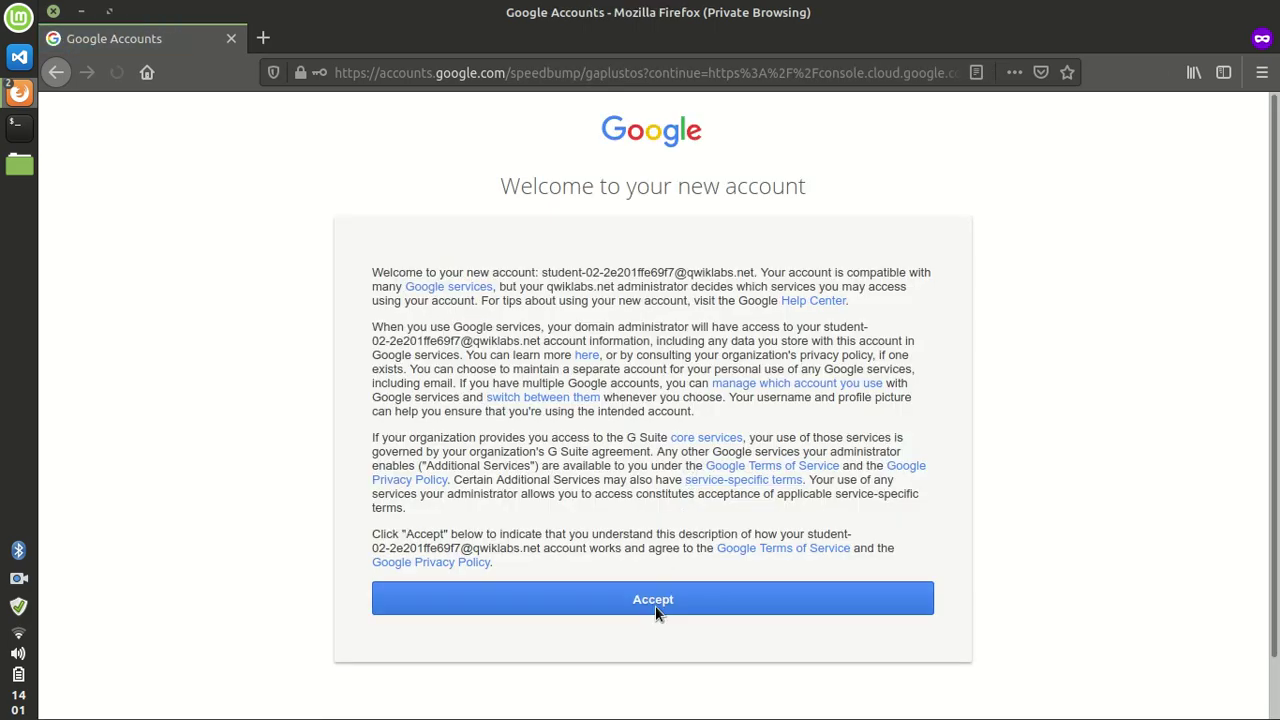
Step: Accept the new account and recovery notices, and agree to the Google Cloud Platform Terms of Service without email updates
{"action": "left_click", "coordinate": [654, 605]}
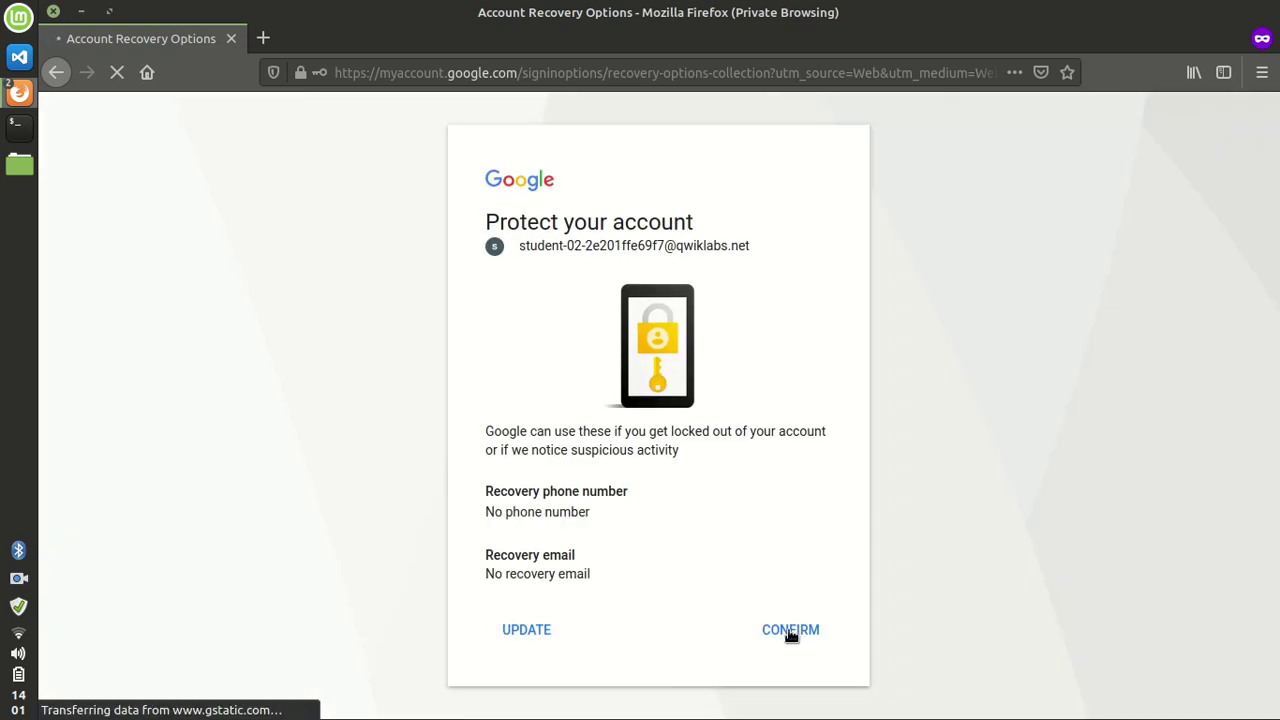
{"action": "left_click", "coordinate": [790, 632]}
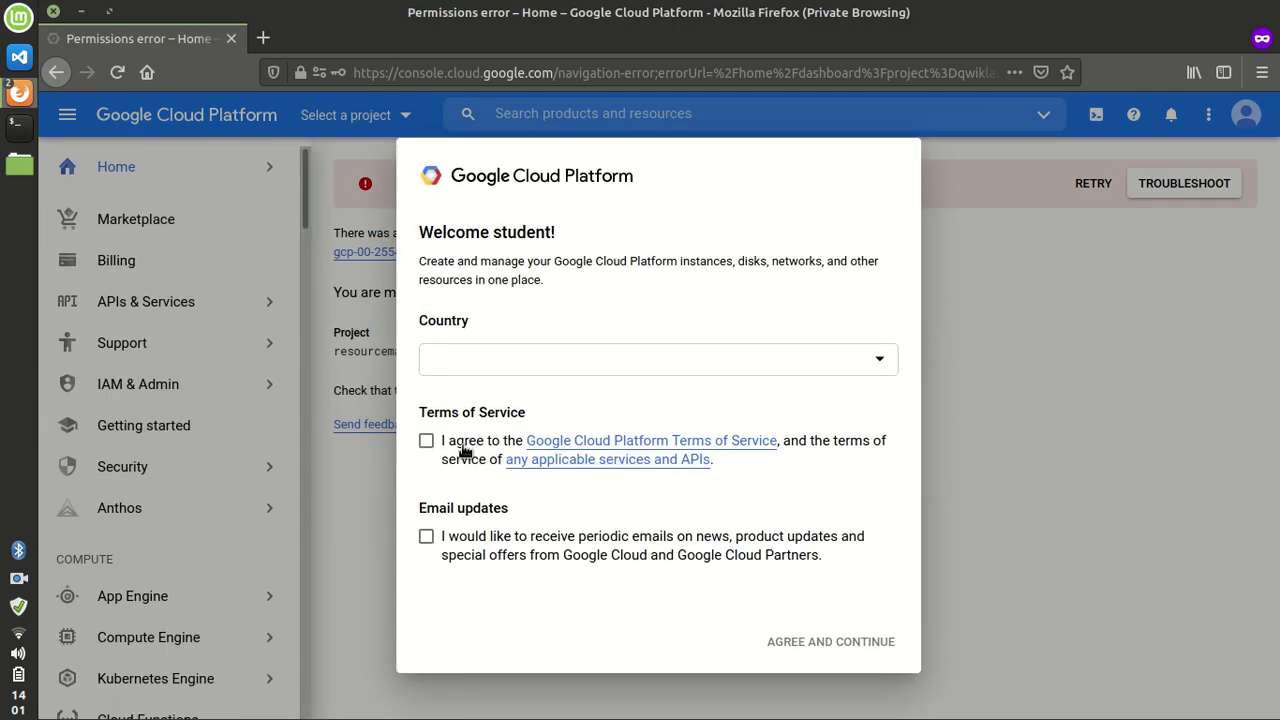
{"action": "left_click", "coordinate": [426, 440]}
{"action": "left_click", "coordinate": [830, 641]}
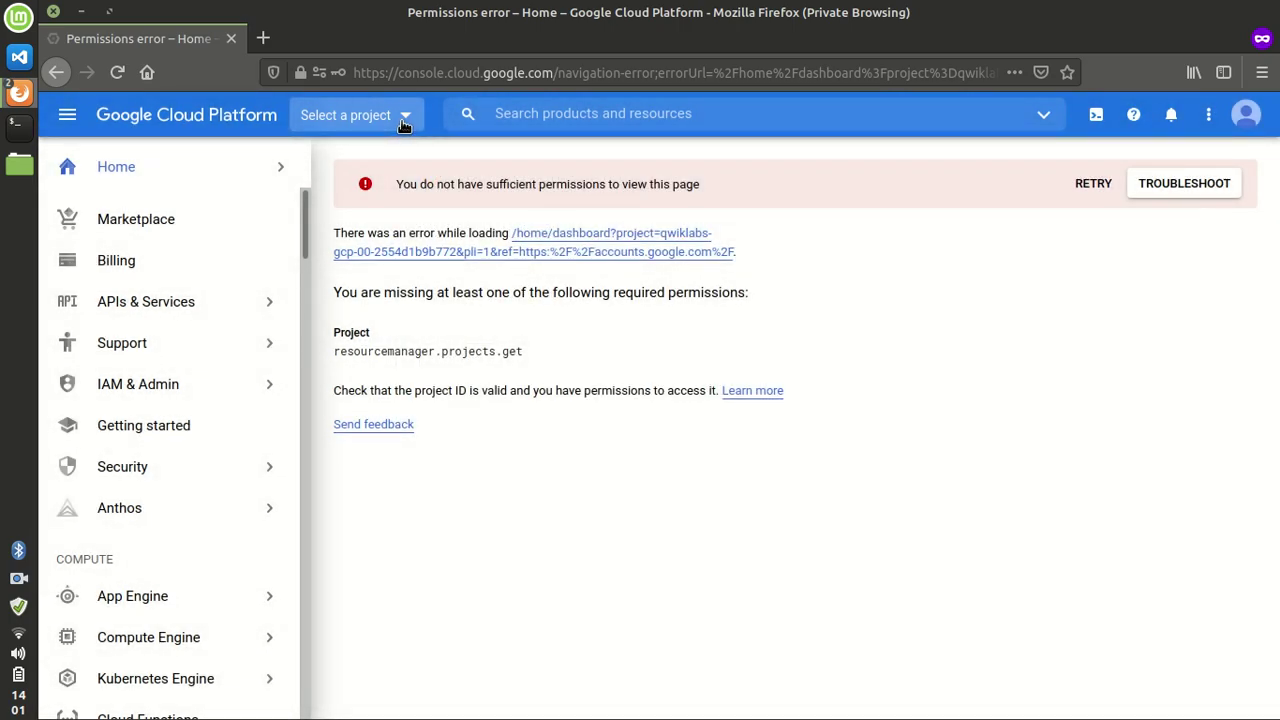
Step: Select the lab project qwiklabs-gcp-02-bac489808676 from the list of all projects
{"action": "left_click", "coordinate": [404, 118]}
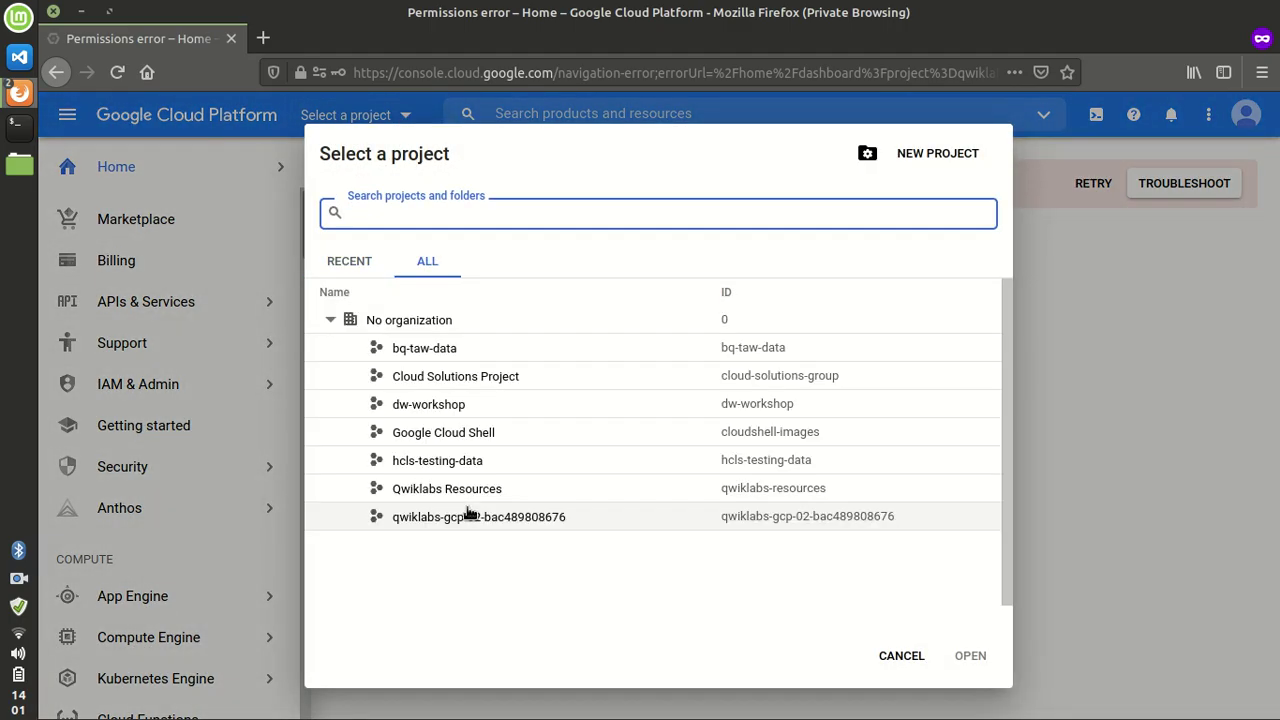
{"action": "left_click", "coordinate": [480, 517]}
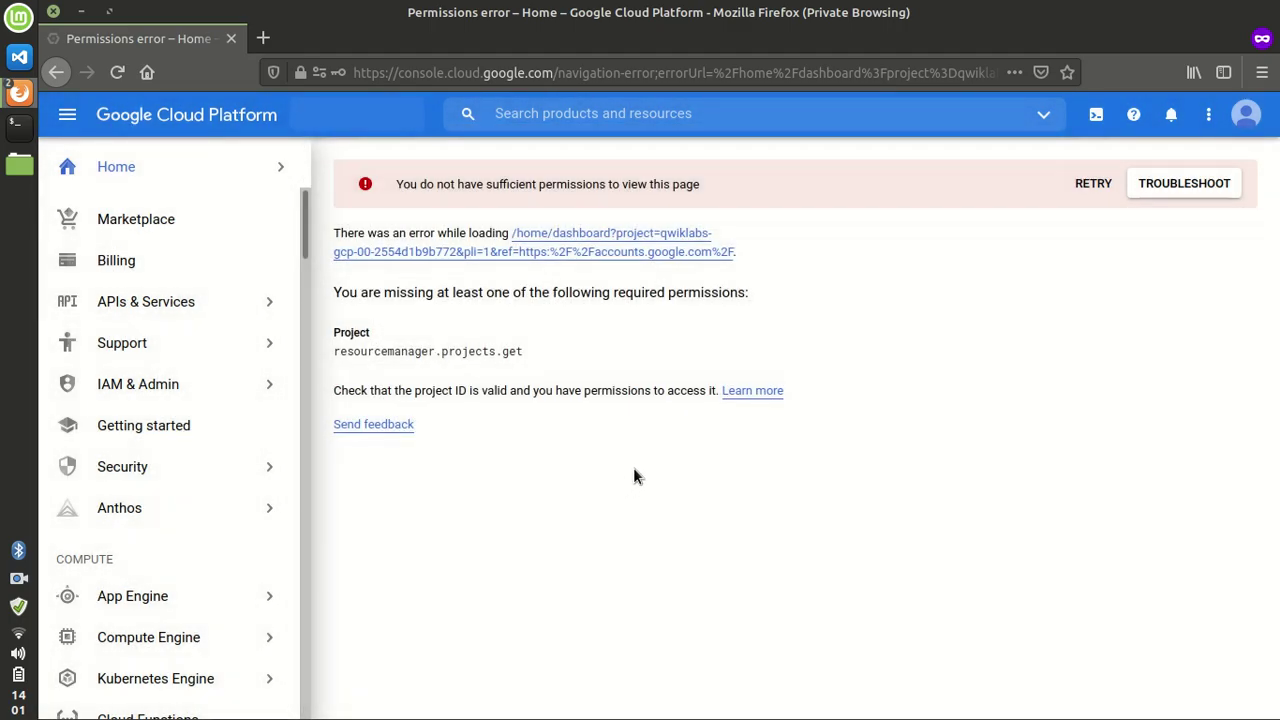
Step: Switch to the Qwiklabs lab page and examine the objectives and the setup instructions up to the Cloud Shell section
{"action": "key", "text": "alt+Tab"}
{"action": "scroll", "coordinate": [327, 513], "scroll_direction": "down", "scroll_amount": 12}
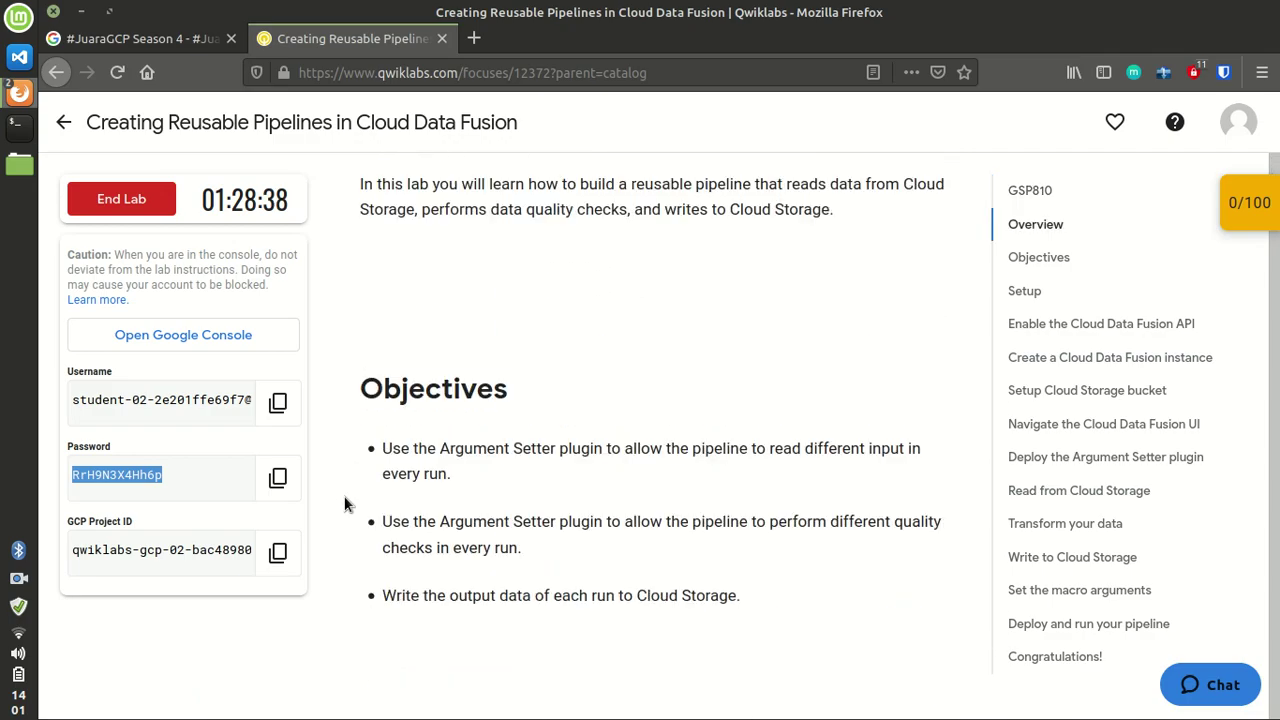
{"action": "left_click", "coordinate": [335, 489]}
{"action": "scroll", "coordinate": [335, 489], "scroll_direction": "down", "scroll_amount": 12}
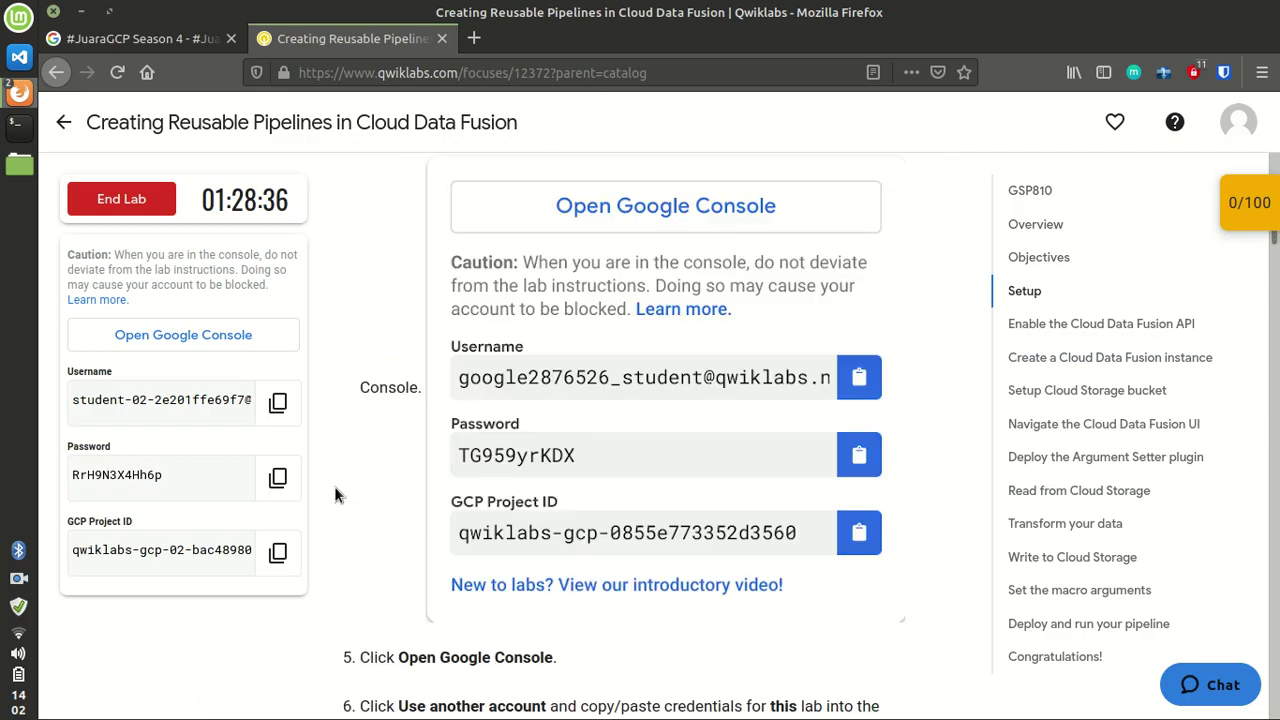
{"action": "scroll", "coordinate": [334, 485], "scroll_direction": "down", "scroll_amount": 2}
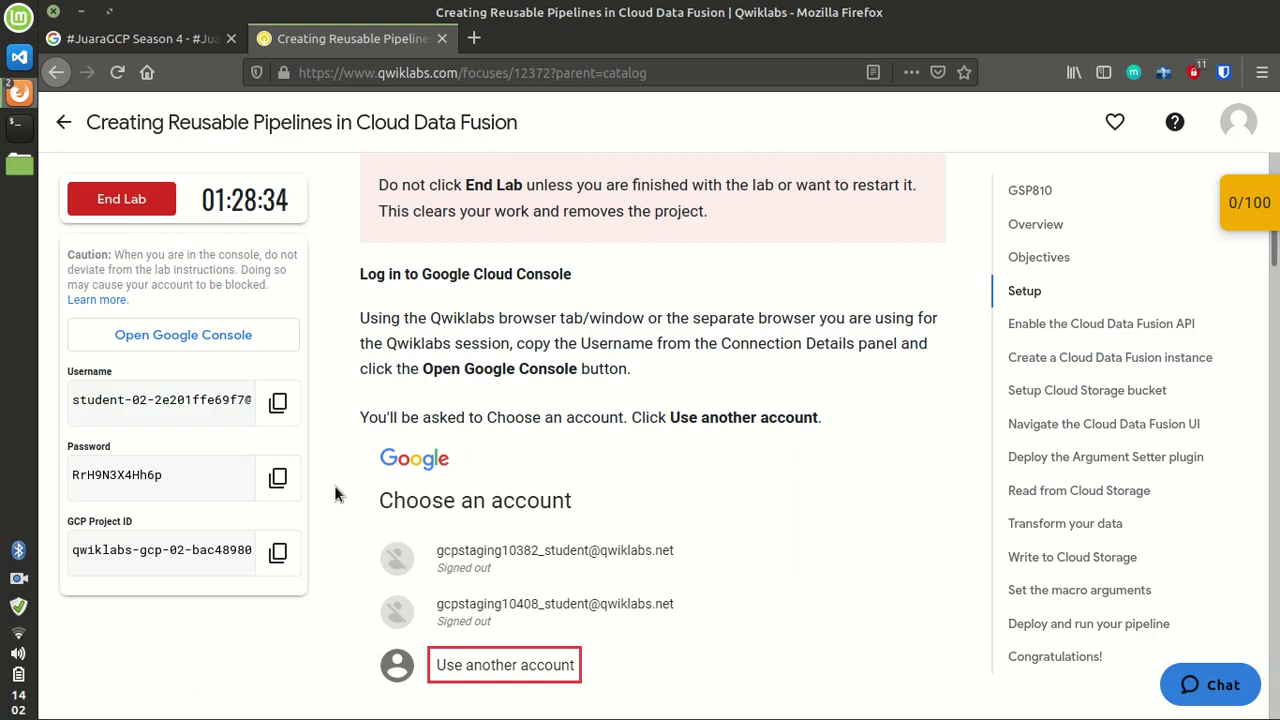
{"action": "scroll", "coordinate": [334, 485], "scroll_direction": "up", "scroll_amount": 4}
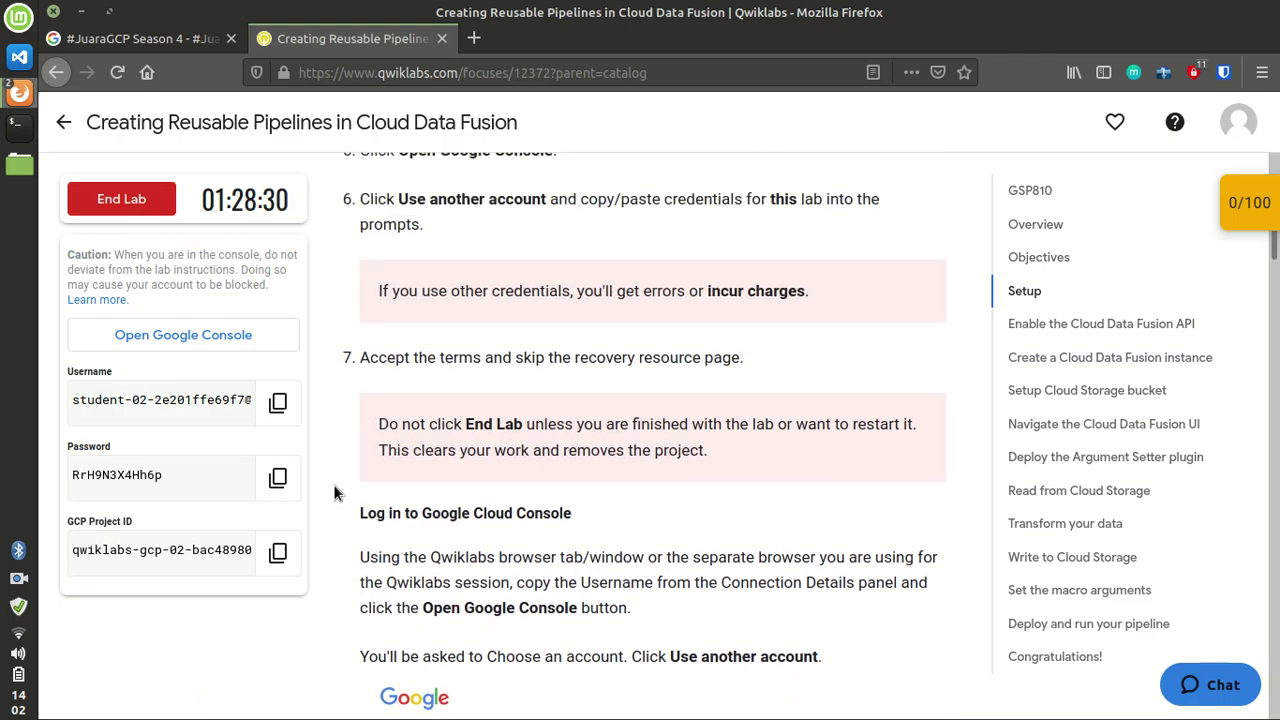
{"action": "scroll", "coordinate": [334, 490], "scroll_direction": "down", "scroll_amount": 4}
{"action": "scroll", "coordinate": [334, 485], "scroll_direction": "down", "scroll_amount": 8}
{"action": "scroll", "coordinate": [333, 484], "scroll_direction": "down", "scroll_amount": 7}
{"action": "scroll", "coordinate": [331, 483], "scroll_direction": "down", "scroll_amount": 4}
Step: Return to the Cloud Console, activate Cloud Shell and enlarge its panel to fill the page
{"action": "key", "text": "alt+Tab"}
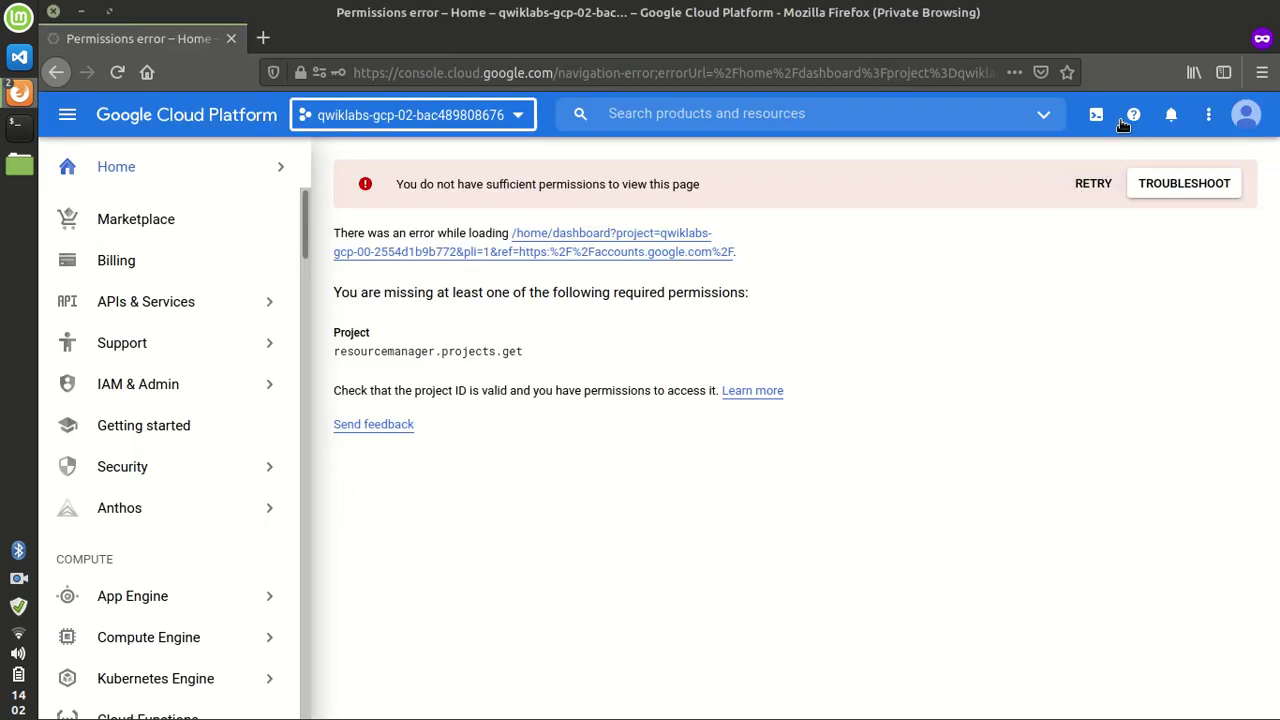
{"action": "left_click", "coordinate": [1096, 114]}
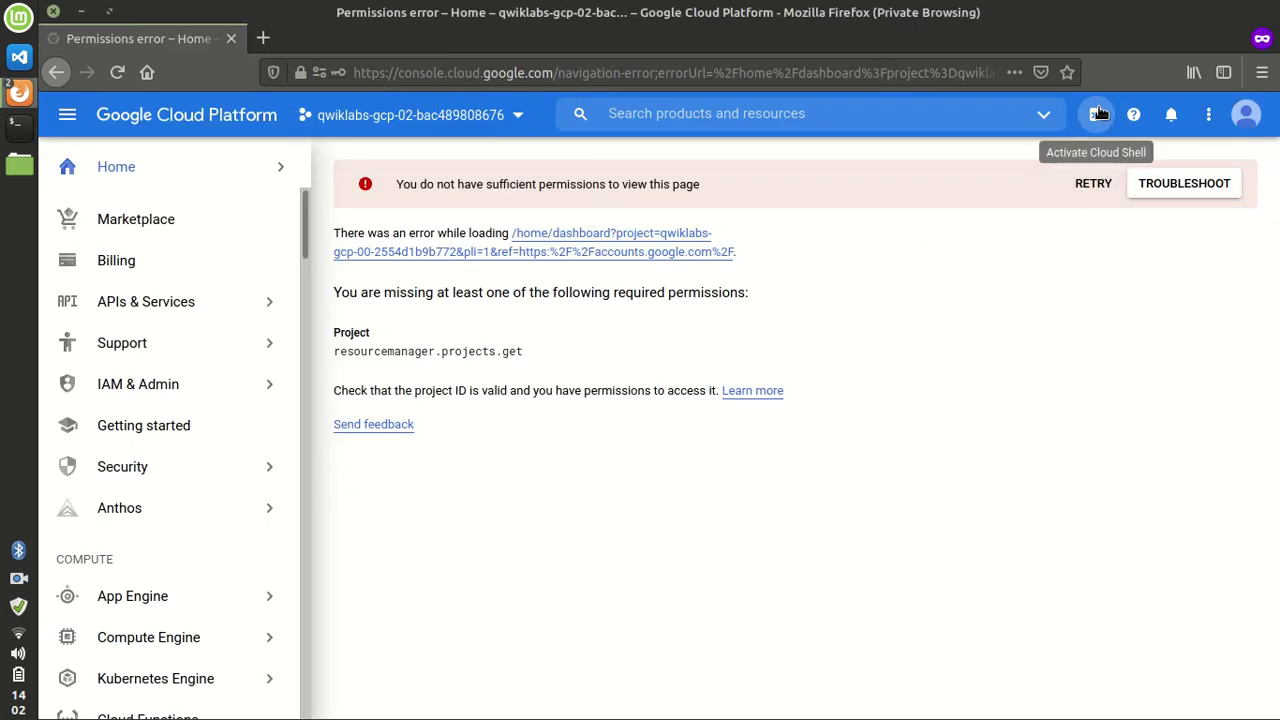
{"action": "left_click", "coordinate": [68, 118]}
{"action": "left_click_drag", "start_coordinate": [664, 464], "coordinate": [677, 157]}
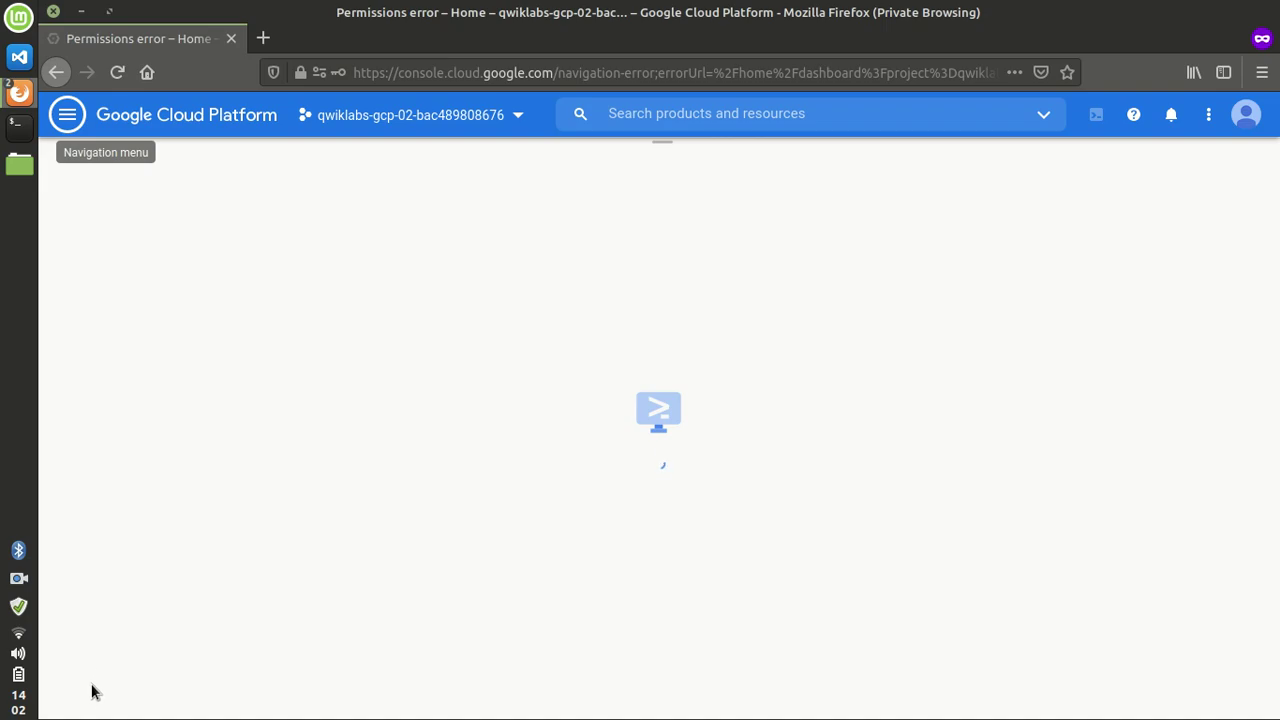
Step: Check the lab's instructions for enabling the Cloud Data Fusion API and open the console's API Library in a new browser tab
{"action": "left_click", "coordinate": [91, 688]}
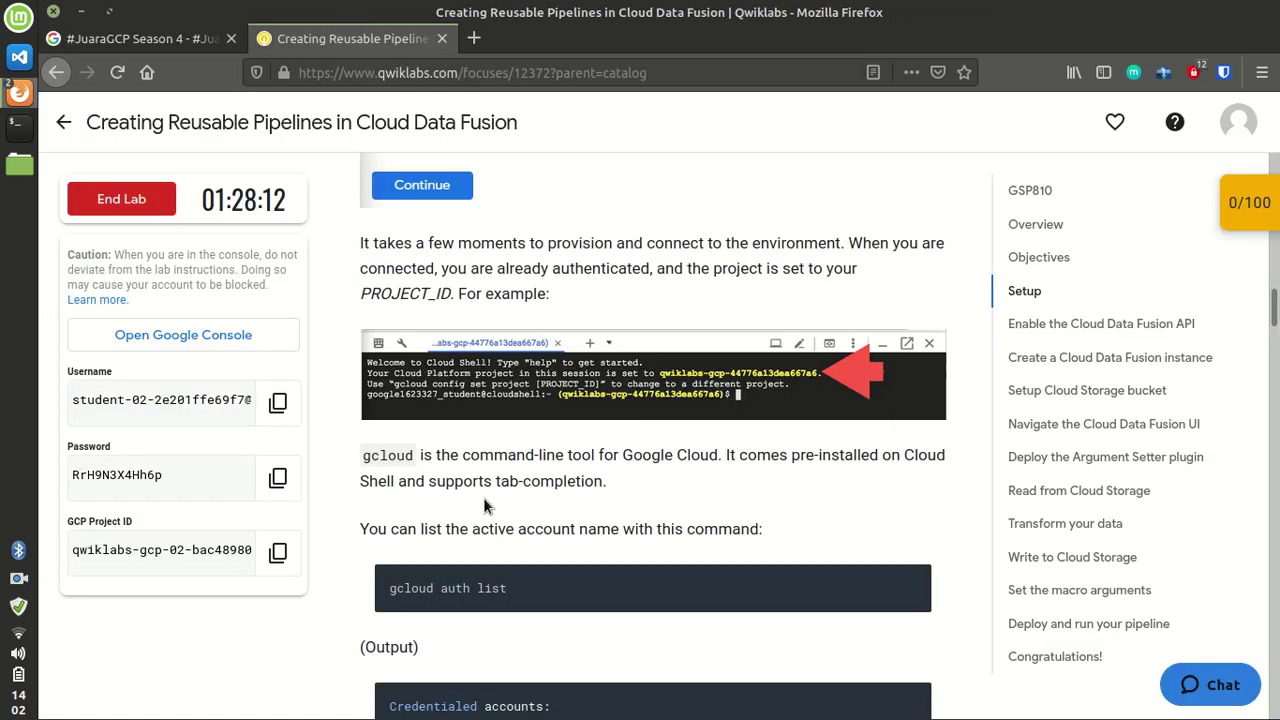
{"action": "scroll", "coordinate": [349, 529], "scroll_direction": "down", "scroll_amount": 9}
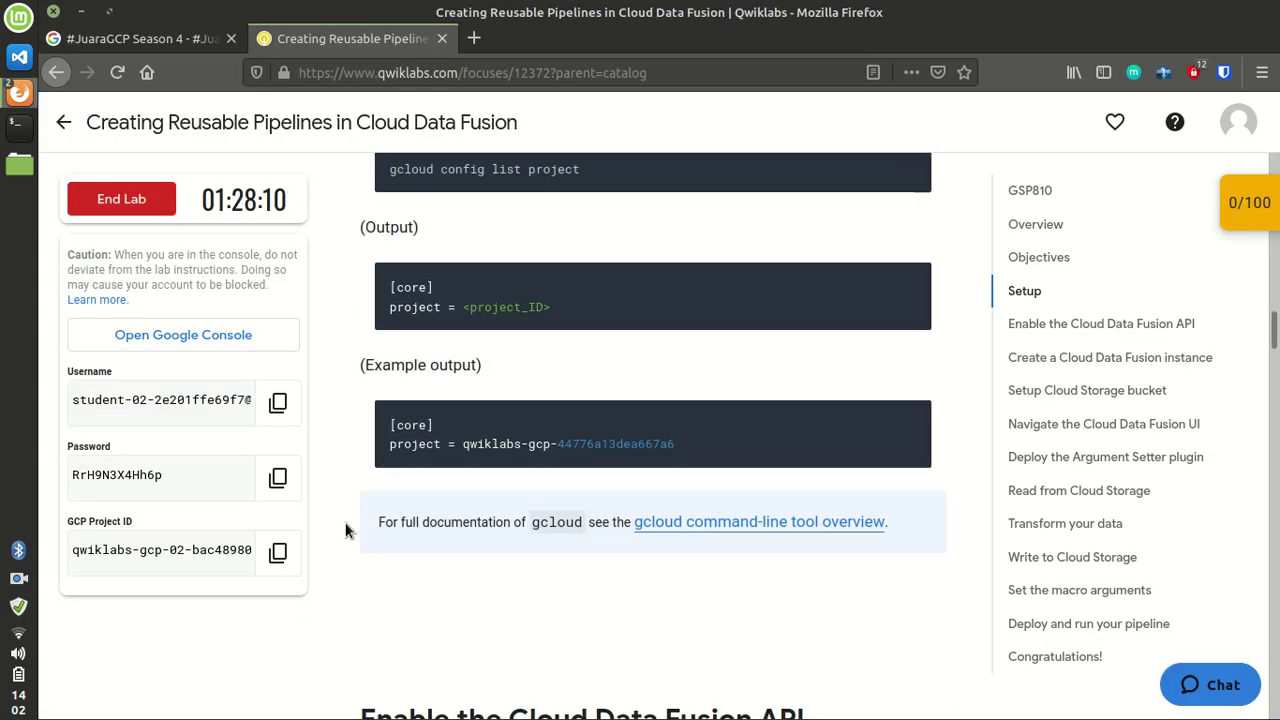
{"action": "scroll", "coordinate": [342, 529], "scroll_direction": "down", "scroll_amount": 5}
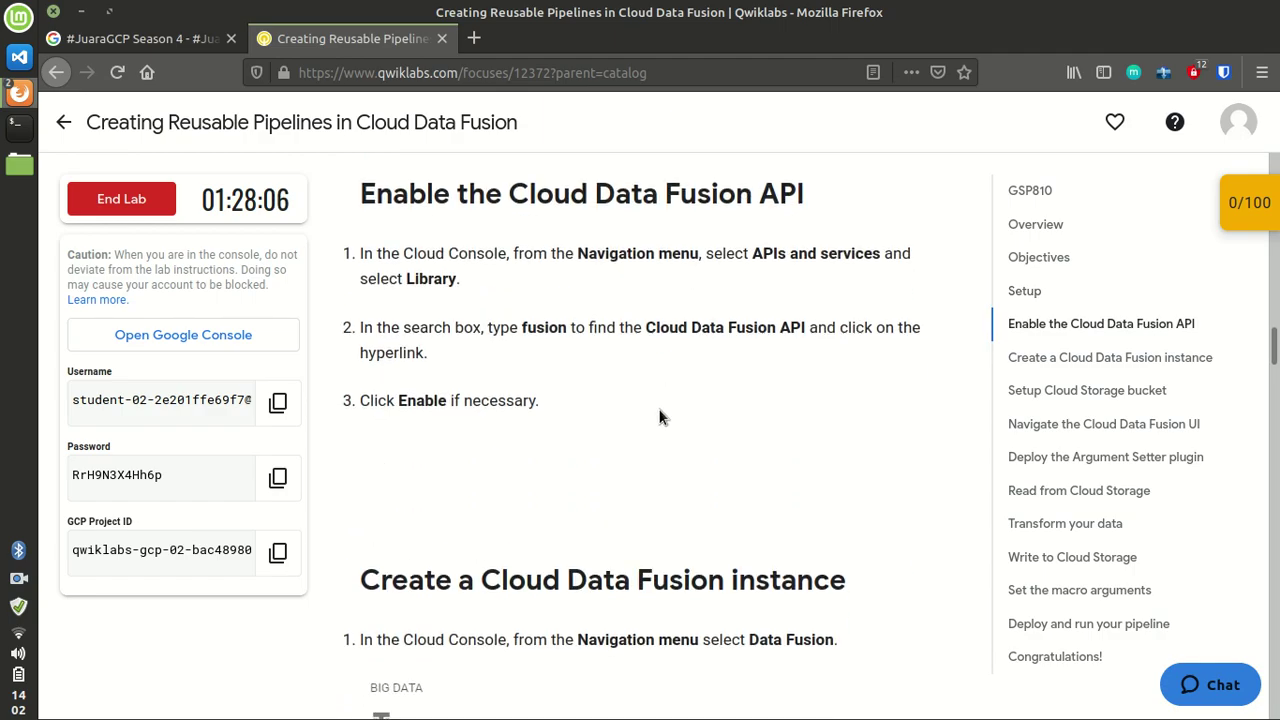
{"action": "key", "text": "alt+Tab"}
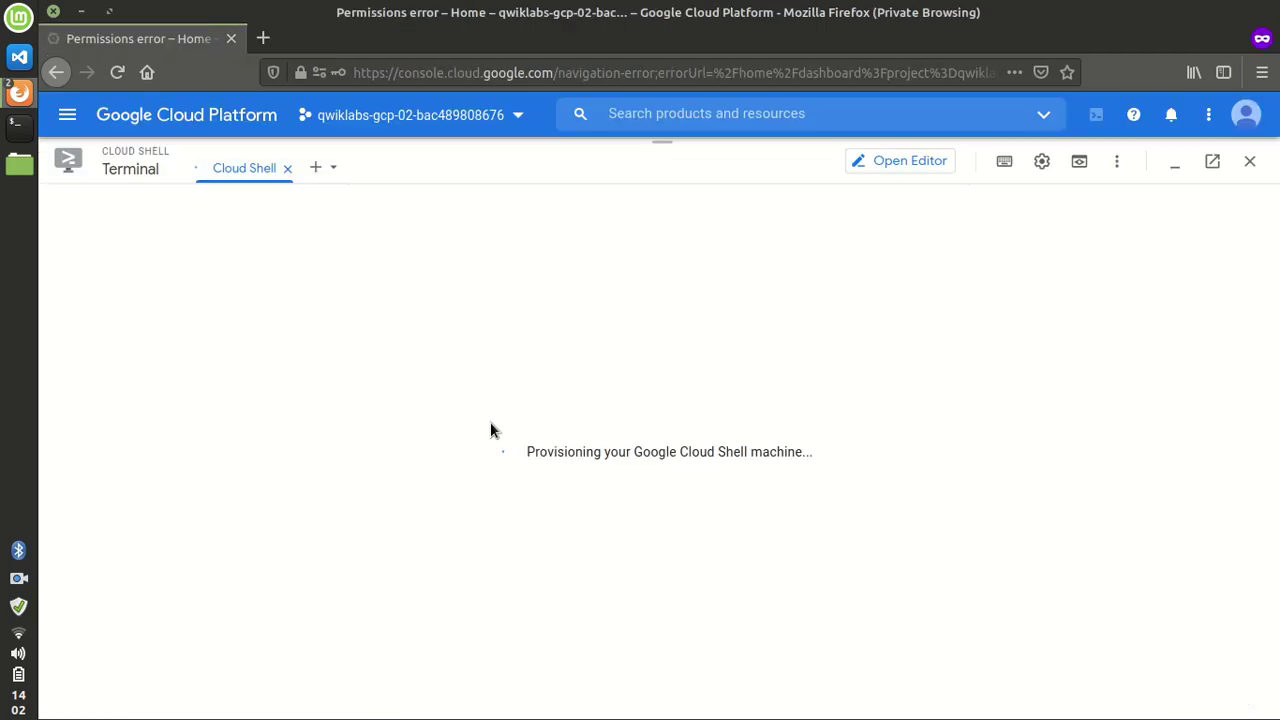
{"action": "left_click", "coordinate": [70, 116]}
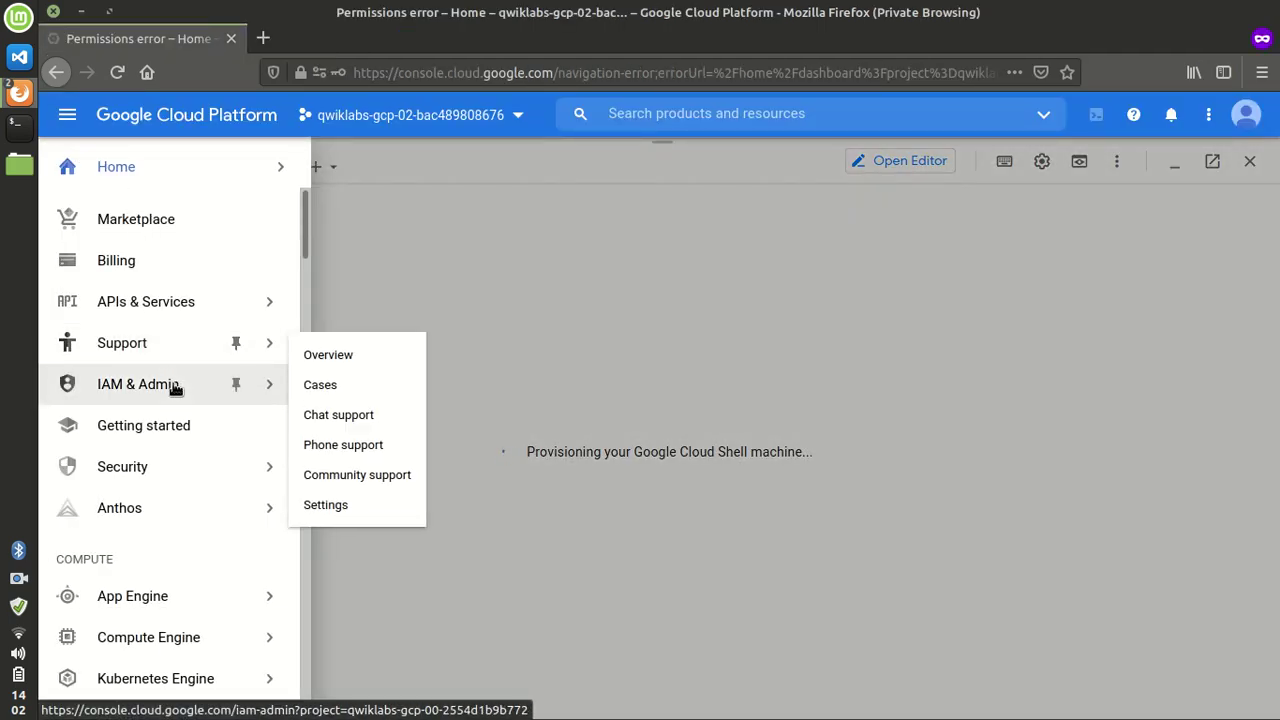
{"action": "mouse_move", "coordinate": [173, 366]}
{"action": "mouse_move", "coordinate": [250, 312]}
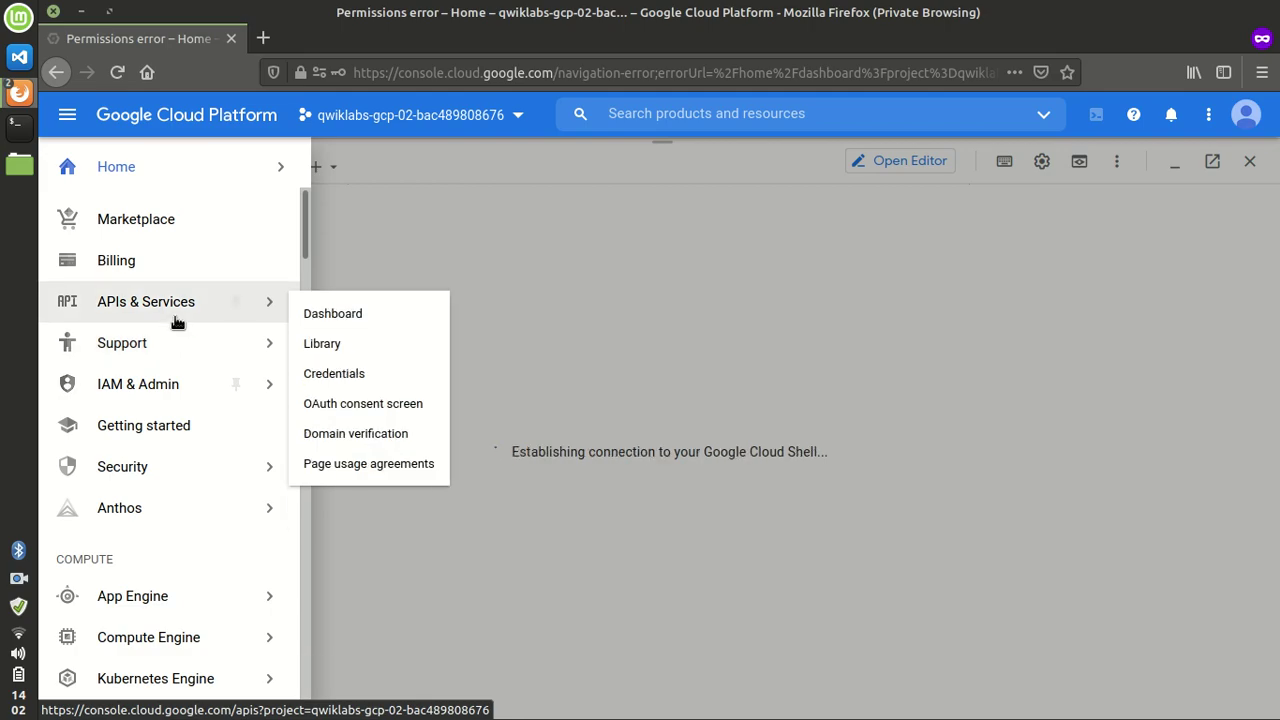
{"action": "middle_click", "coordinate": [329, 343]}
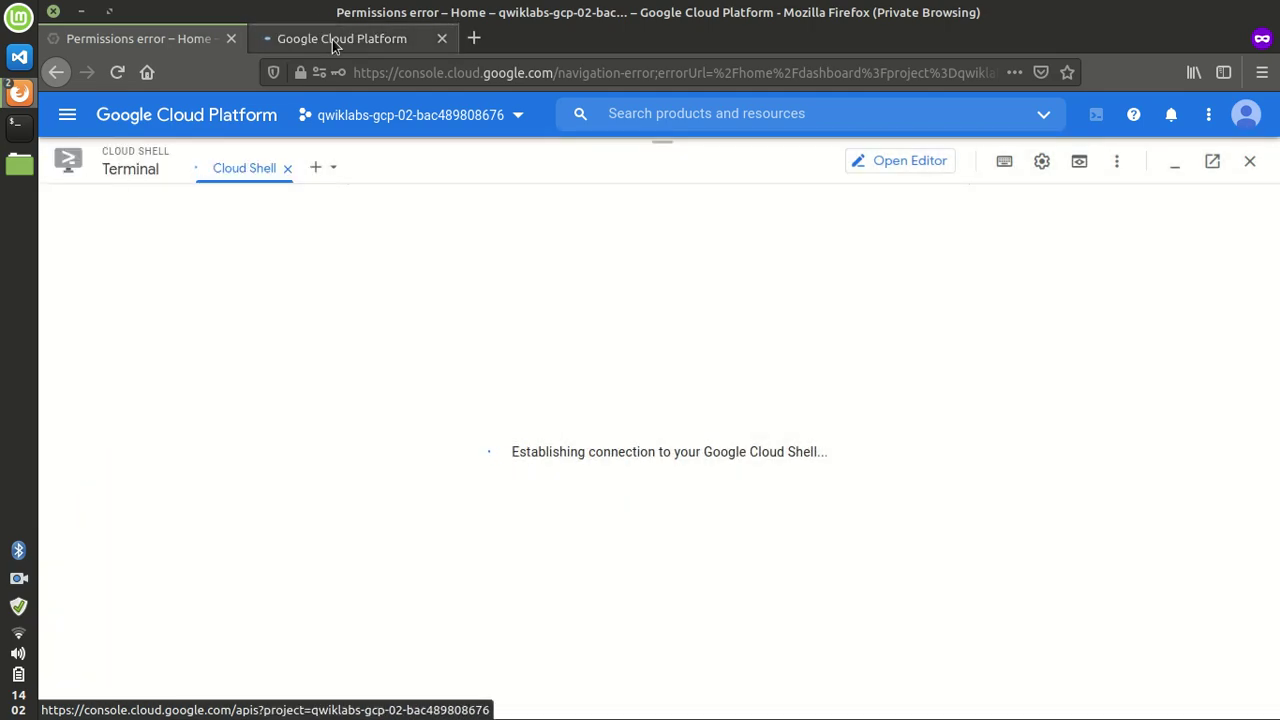
{"action": "left_click", "coordinate": [334, 40]}
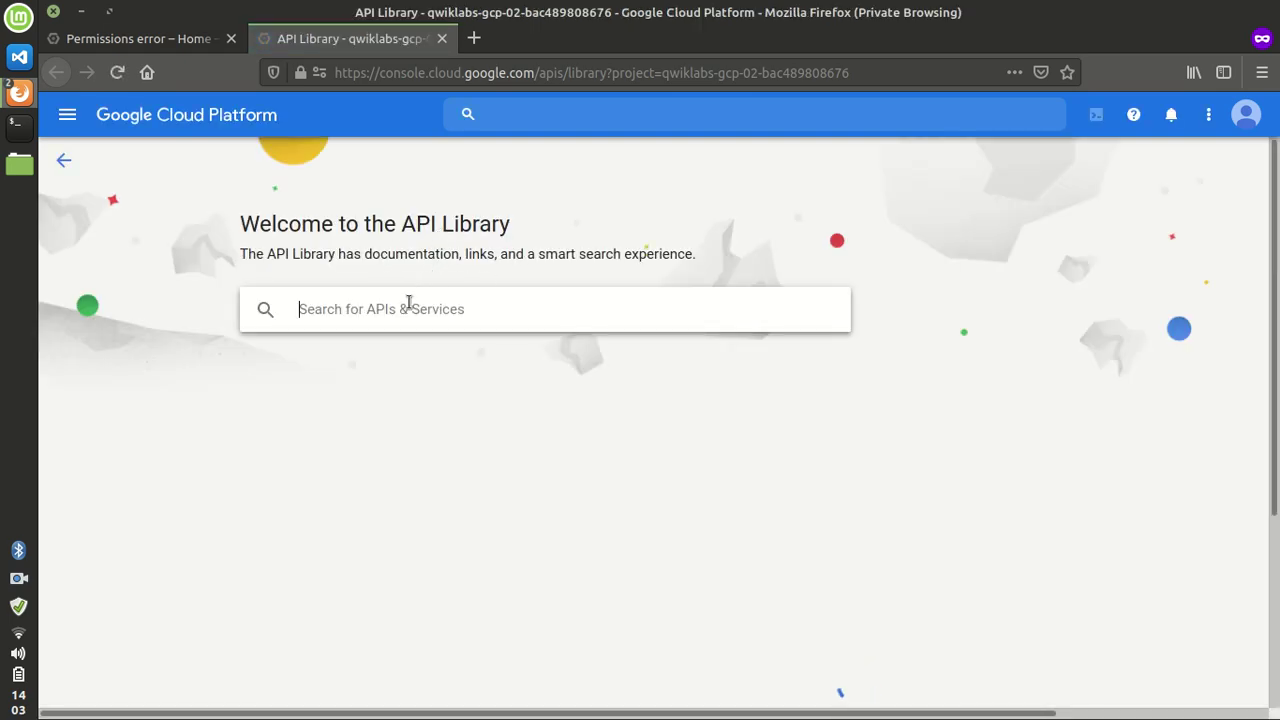
Step: Search the API Library for "fusion" and open the Cloud Data Fusion API page
{"action": "type", "text": "fusion"}
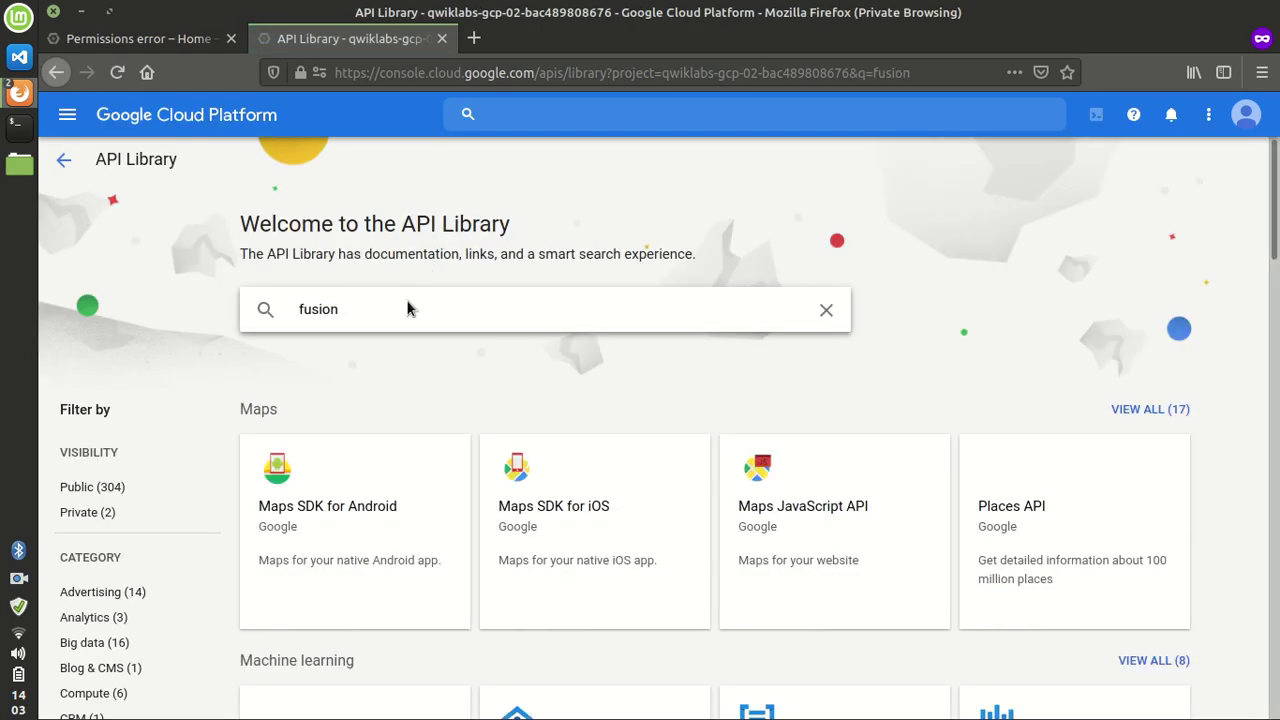
{"action": "key", "text": "Return"}
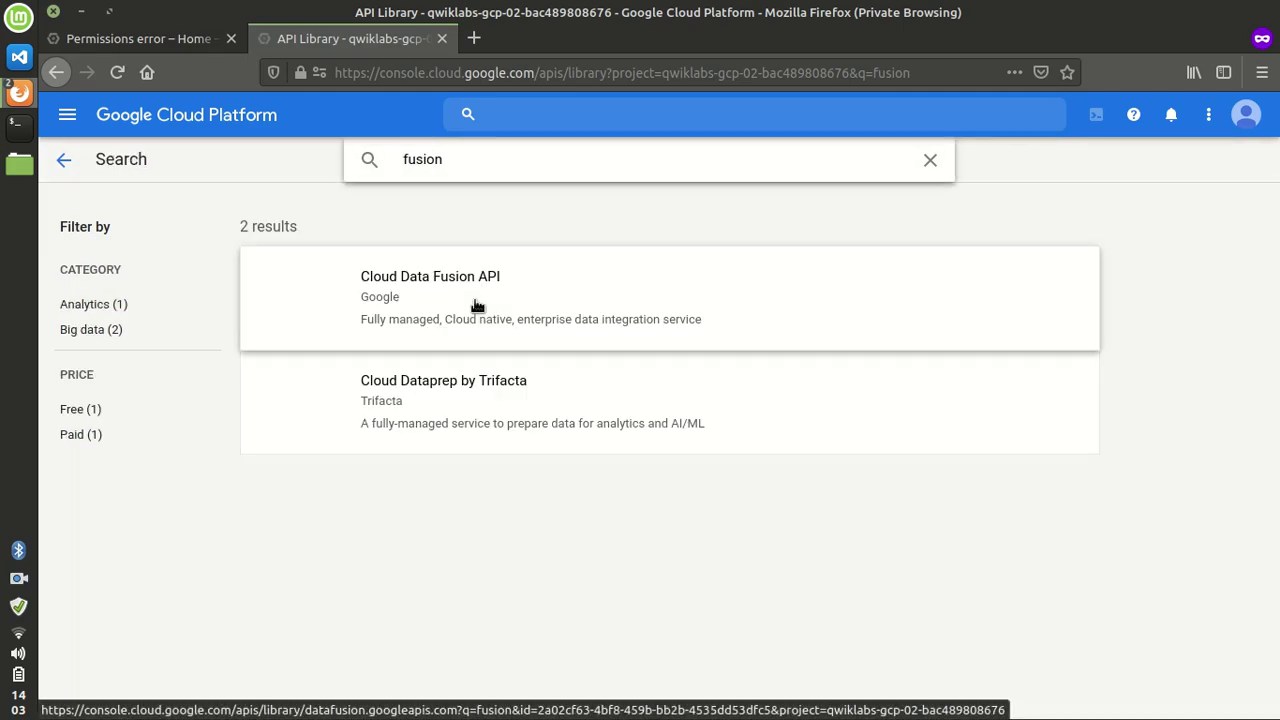
{"action": "left_click", "coordinate": [489, 292]}
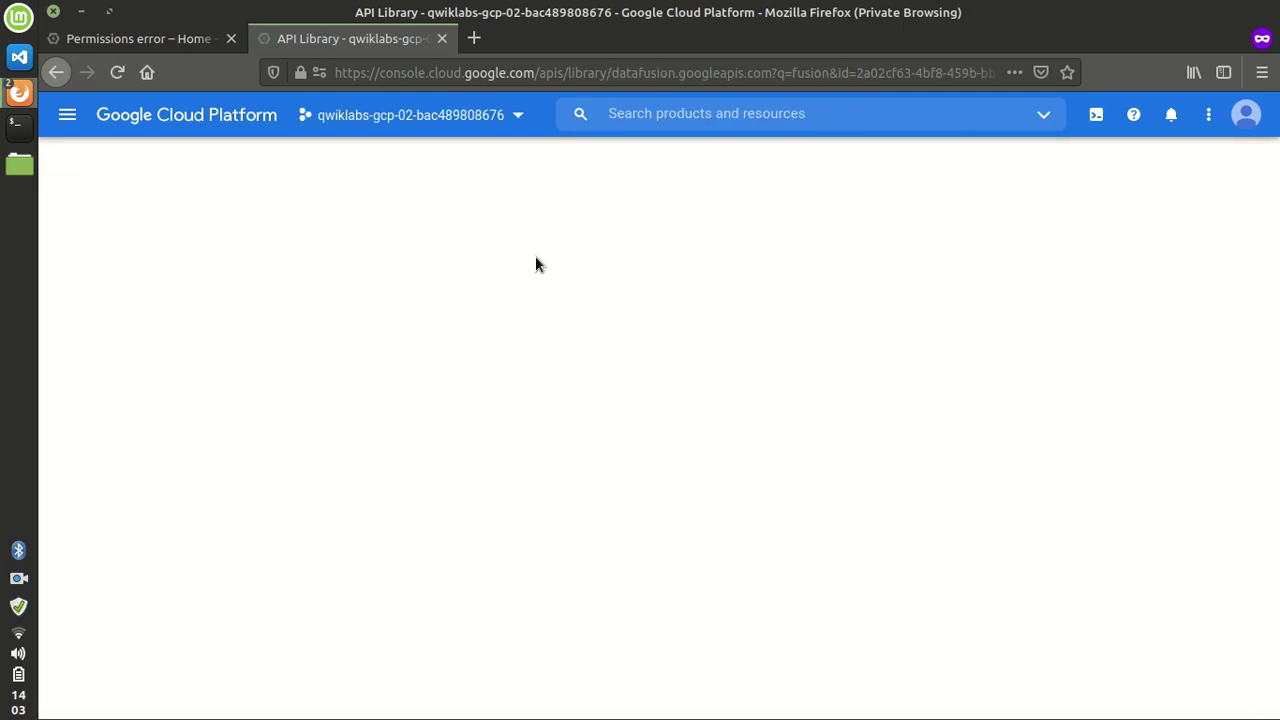
Step: Check the lab's instructions for creating an instance and open the console's Data Fusion page by searching products for "fusion"
{"action": "key", "text": "alt+Tab"}
{"action": "scroll", "coordinate": [377, 401], "scroll_direction": "up", "scroll_amount": 1}
{"action": "scroll", "coordinate": [377, 401], "scroll_direction": "down", "scroll_amount": 5}
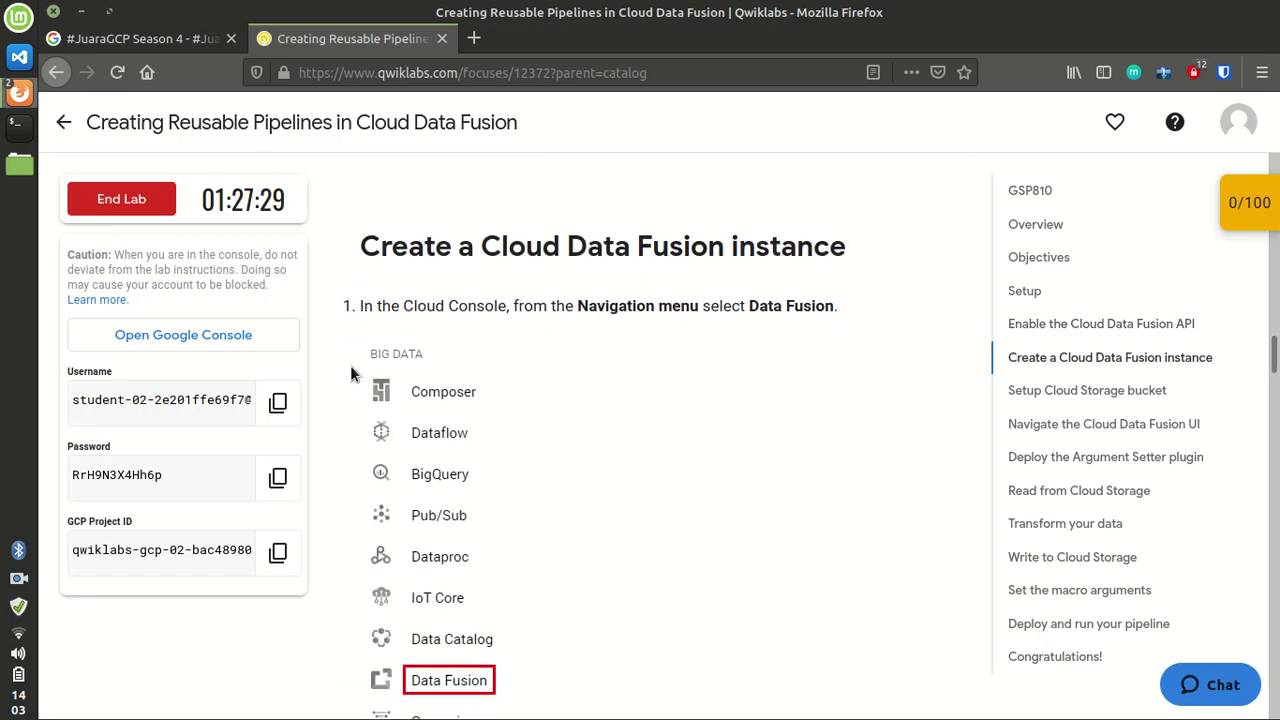
{"action": "scroll", "coordinate": [348, 372], "scroll_direction": "down", "scroll_amount": 5}
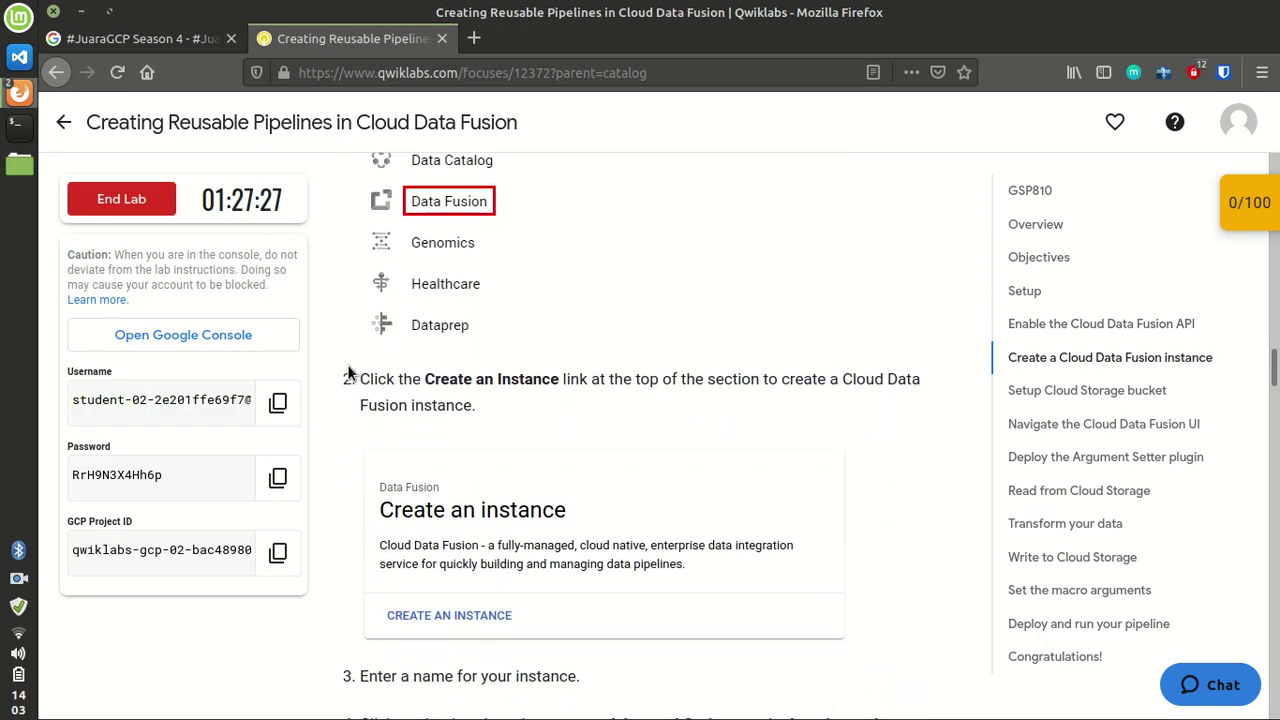
{"action": "key", "text": "alt+Tab"}
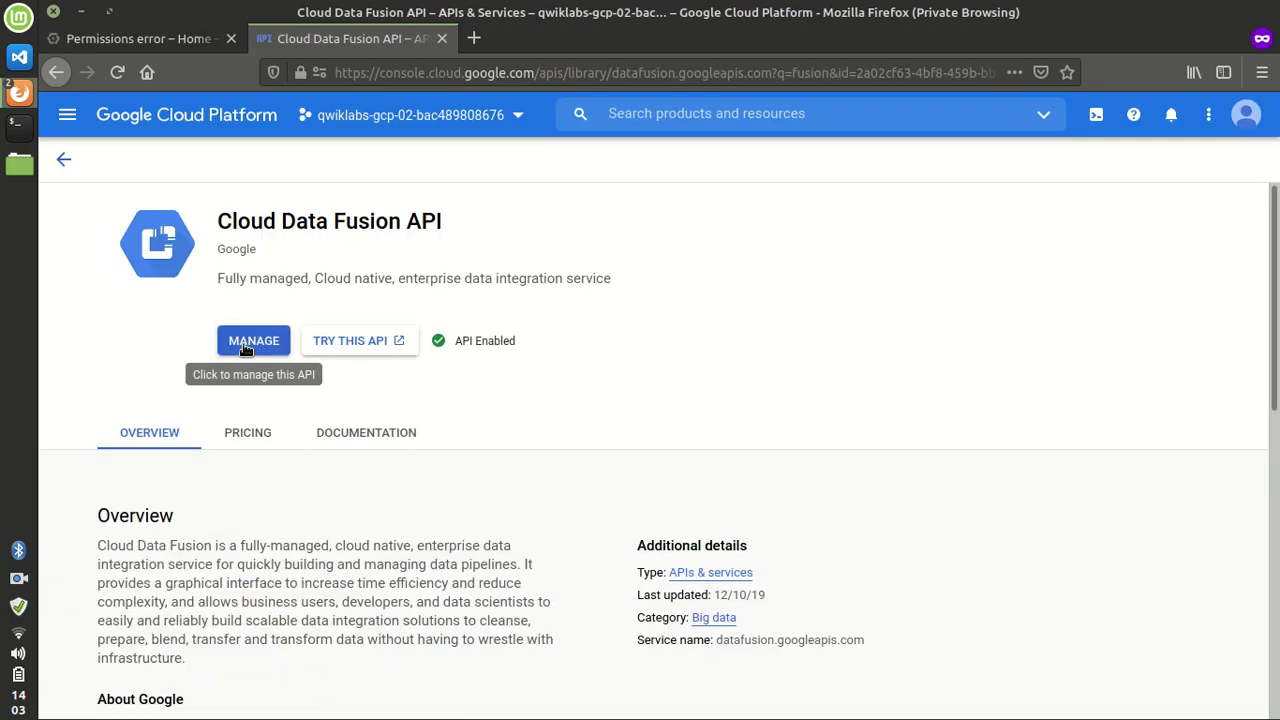
{"action": "left_click", "coordinate": [66, 118]}
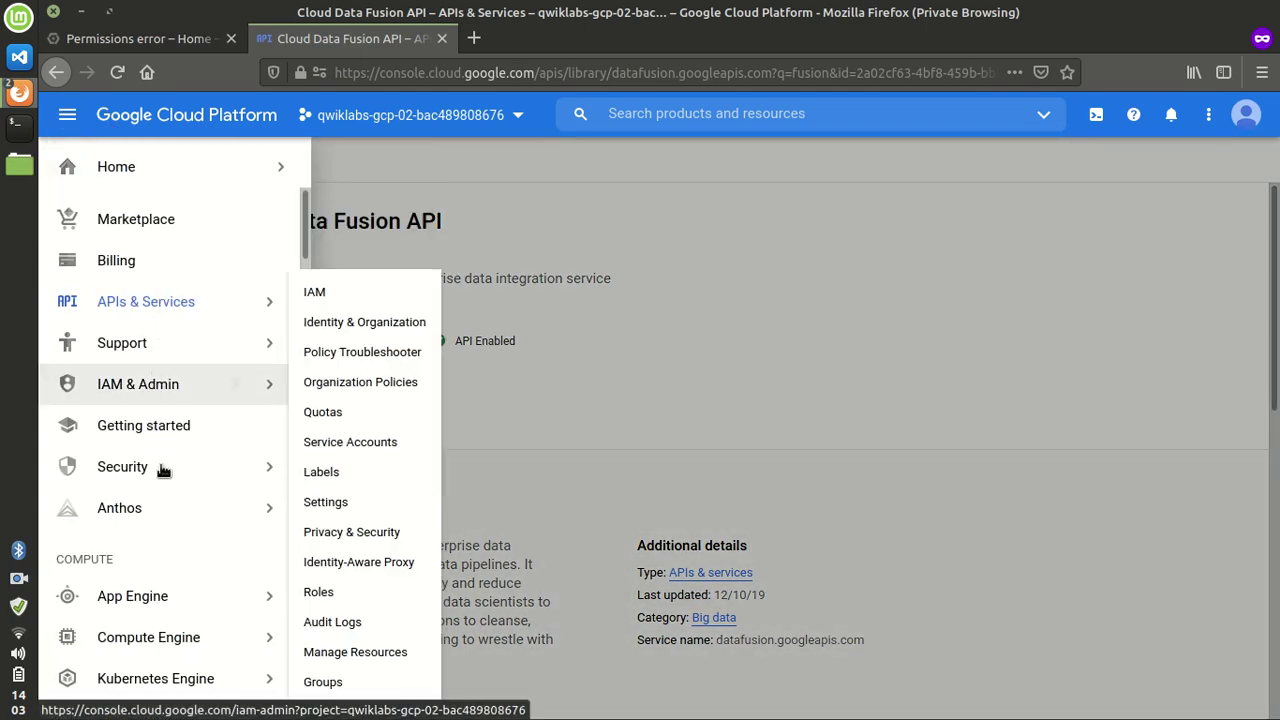
{"action": "scroll", "coordinate": [163, 480], "scroll_direction": "down", "scroll_amount": 3}
{"action": "scroll", "coordinate": [190, 465], "scroll_direction": "down", "scroll_amount": 3}
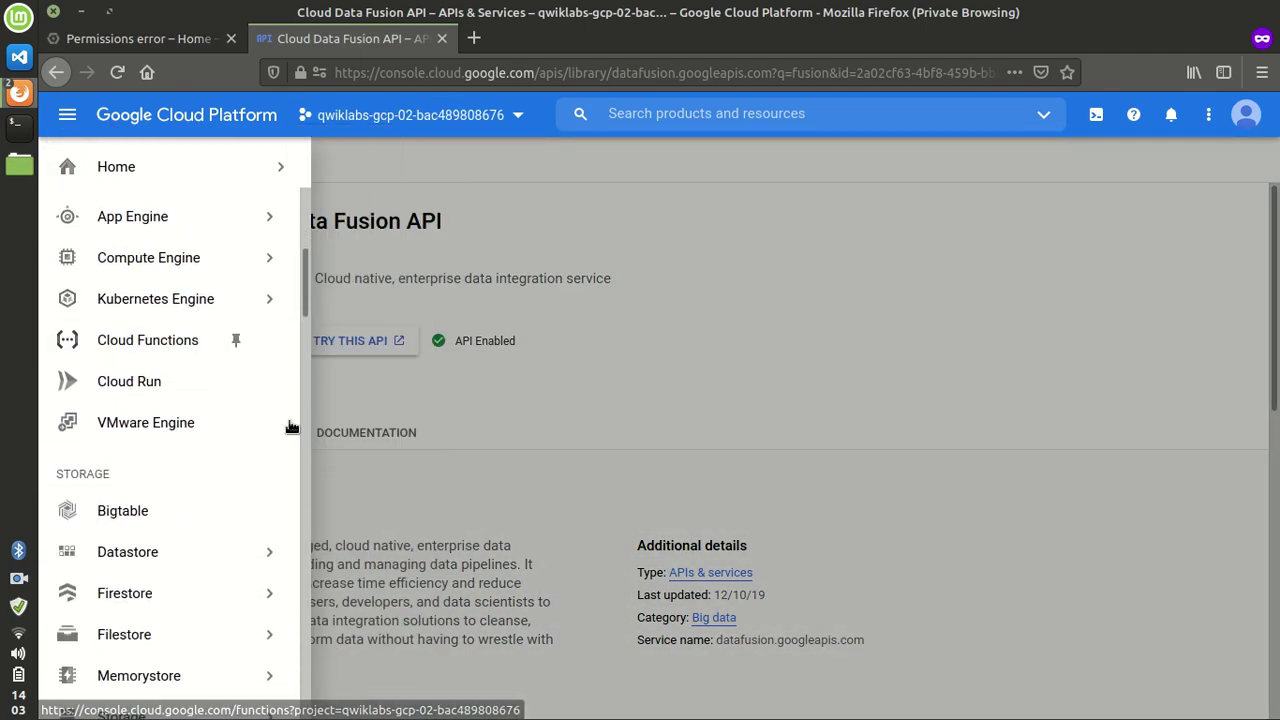
{"action": "left_click", "coordinate": [684, 114]}
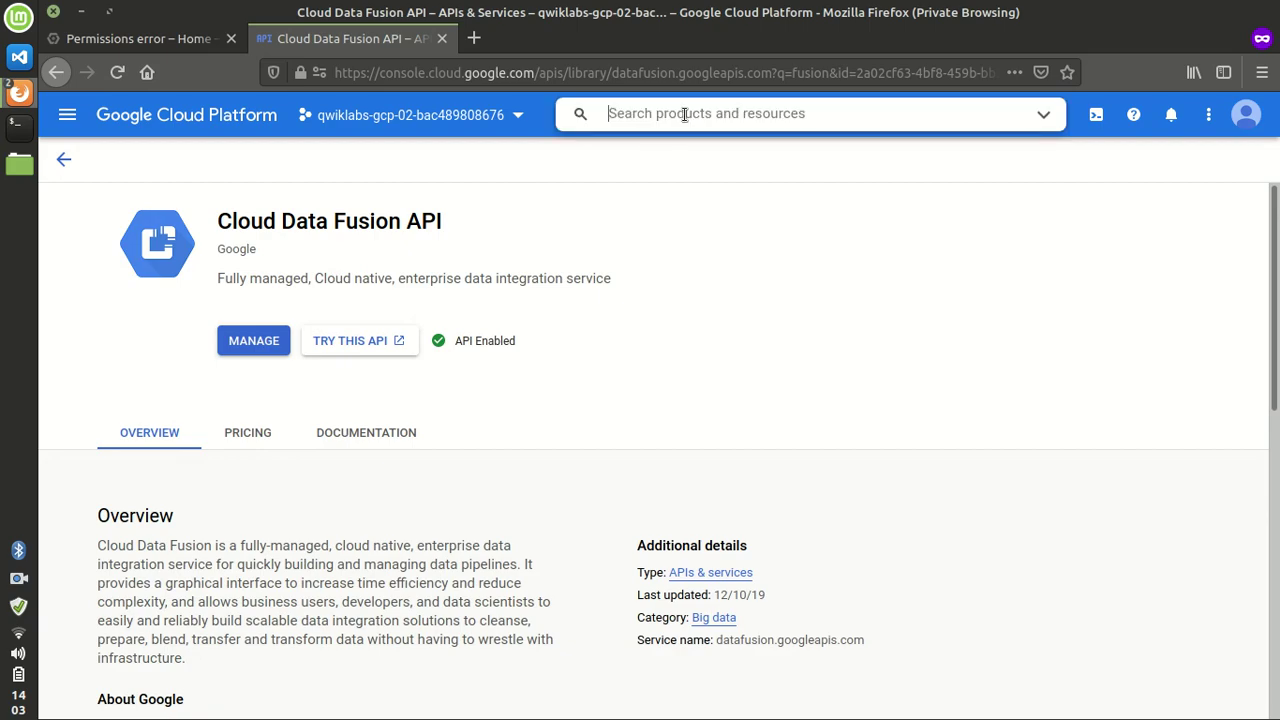
{"action": "type", "text": "fusion"}
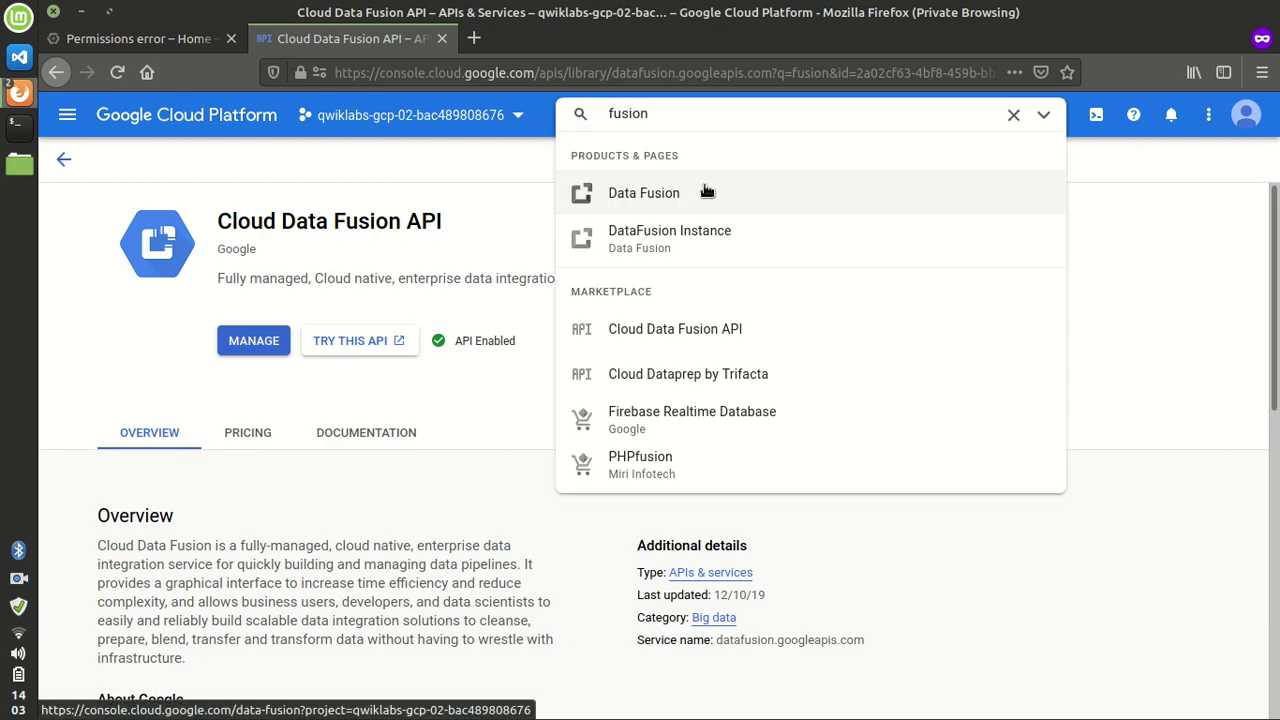
{"action": "left_click", "coordinate": [675, 203]}
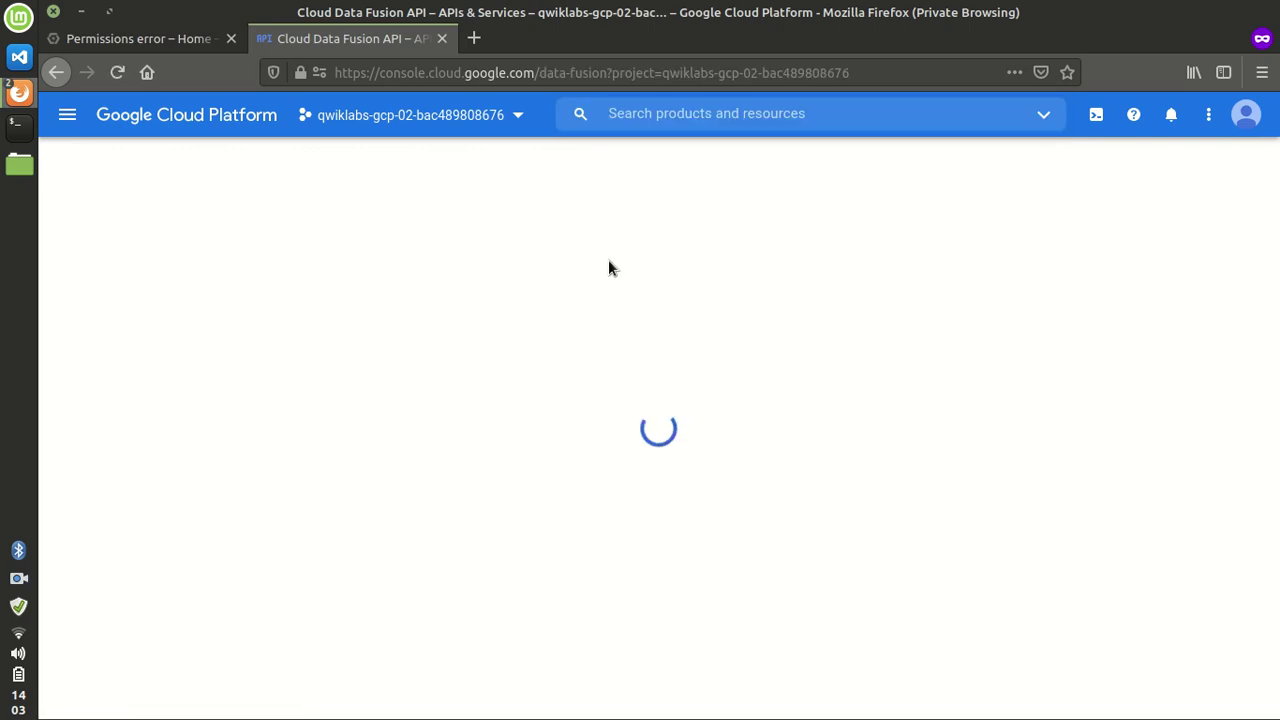
Step: Check the lab's instructions for configuring the instance and open the form for creating a Data Fusion instance
{"action": "key", "text": "alt+Tab"}
{"action": "scroll", "coordinate": [367, 420], "scroll_direction": "down", "scroll_amount": 5}
{"action": "key", "text": "alt+Tab"}
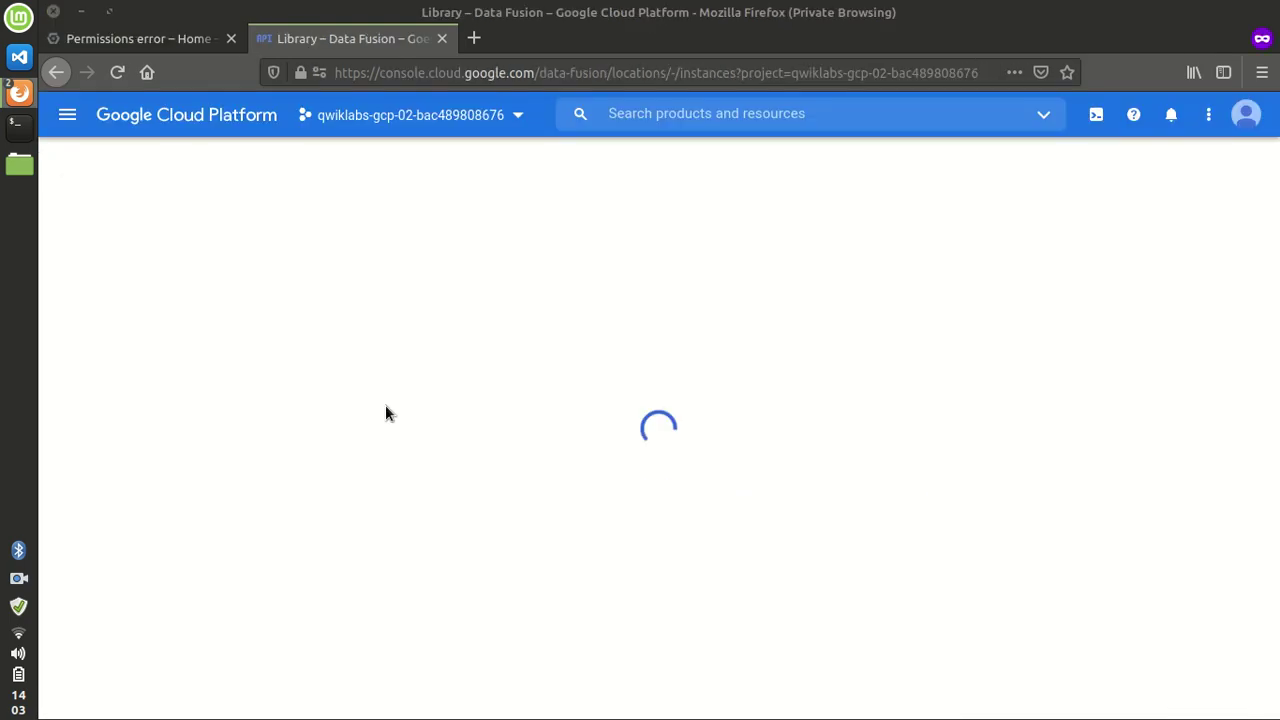
{"action": "key", "text": "alt+Tab"}
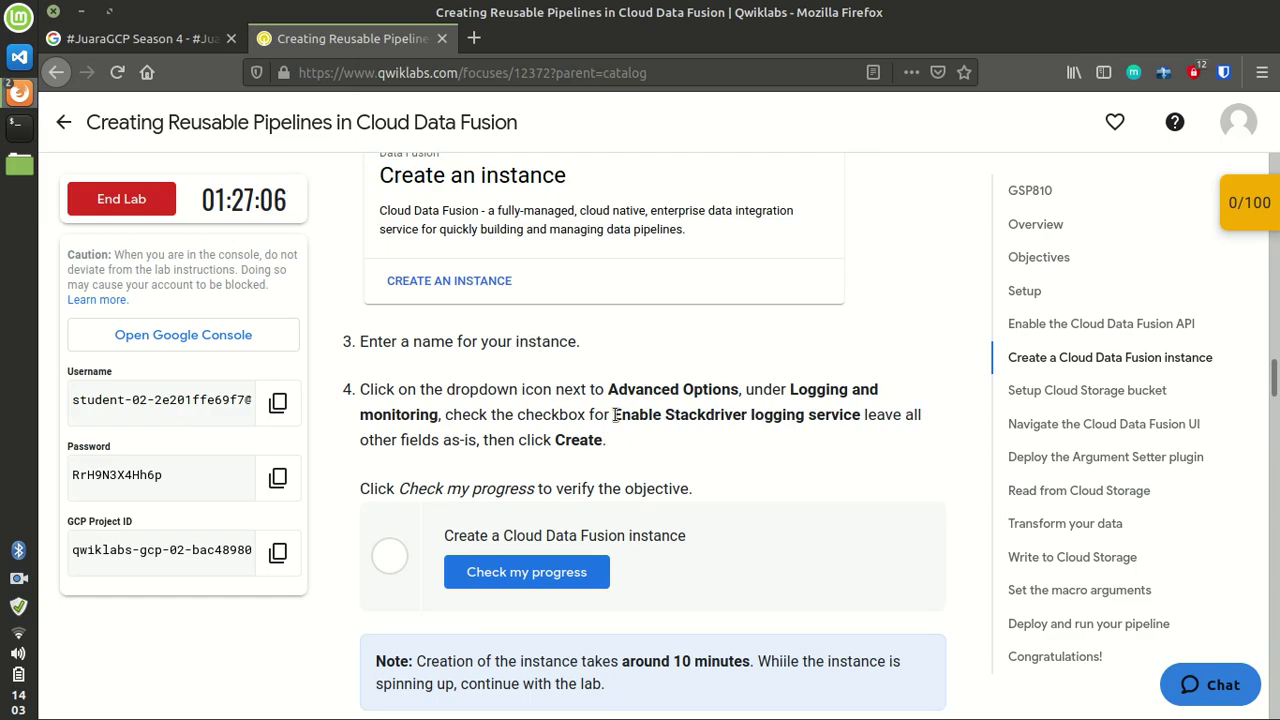
{"action": "key", "text": "alt+Tab"}
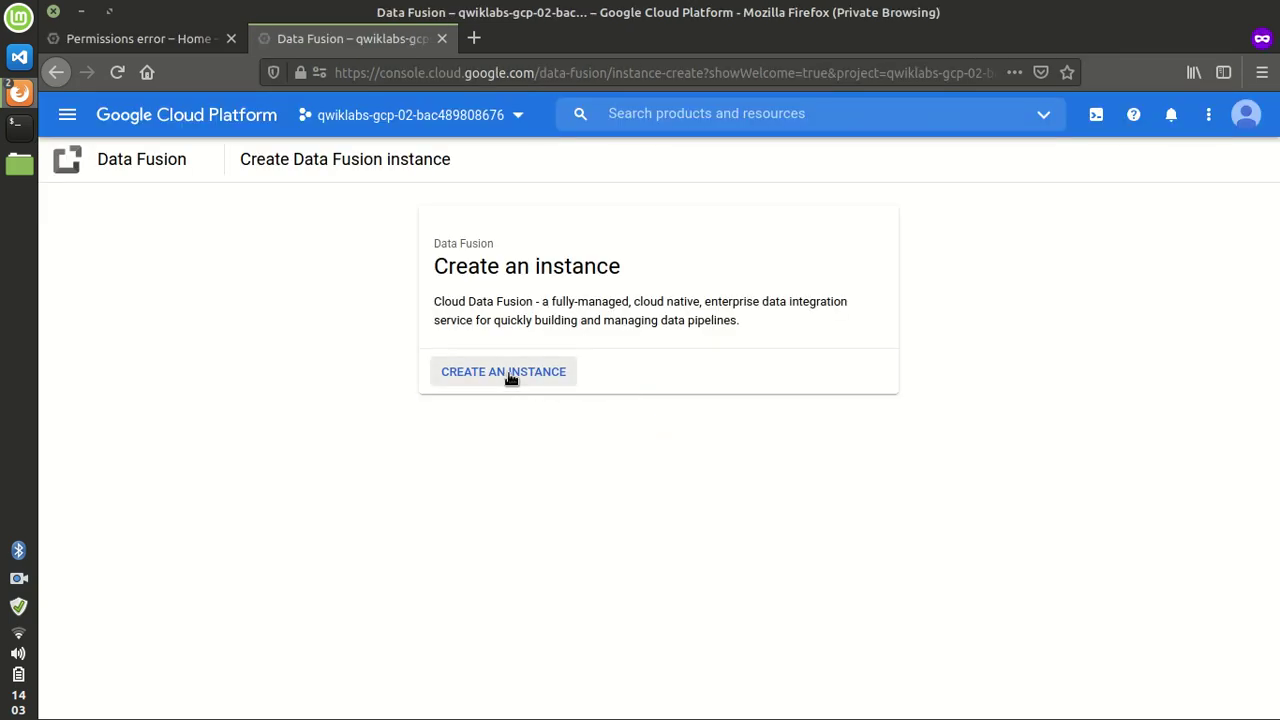
{"action": "left_click", "coordinate": [512, 380]}
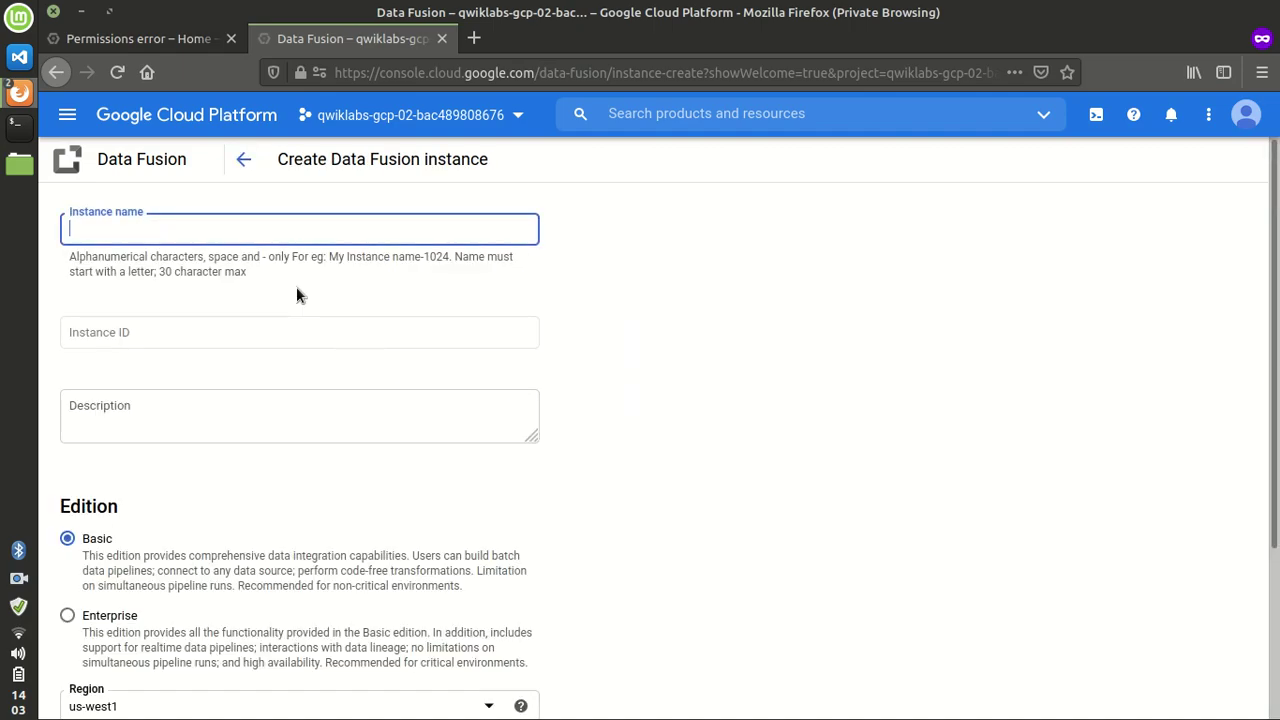
Step: Recheck the lab's instance creation steps and name the new Data Fusion instance "pertama"
{"action": "key", "text": "alt+Tab"}
{"action": "scroll", "coordinate": [520, 380], "scroll_direction": "up", "scroll_amount": 4}
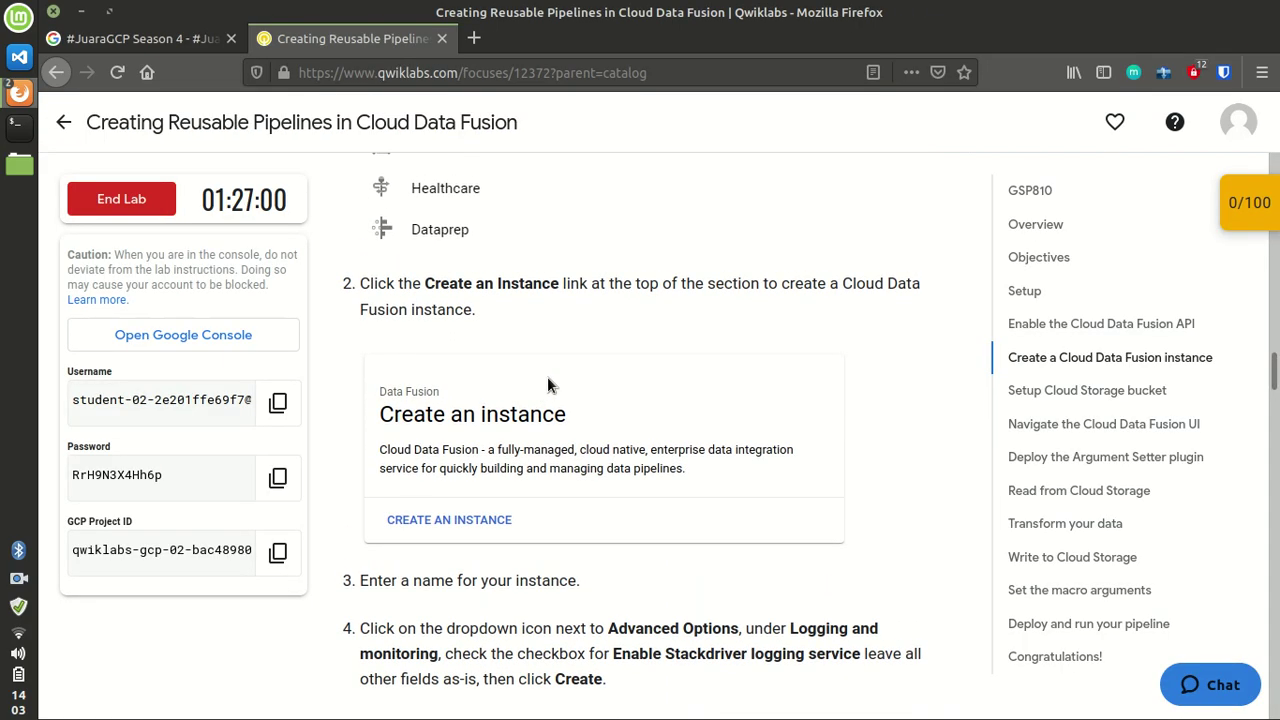
{"action": "scroll", "coordinate": [547, 384], "scroll_direction": "down", "scroll_amount": 1}
{"action": "scroll", "coordinate": [547, 378], "scroll_direction": "down", "scroll_amount": 4}
{"action": "key", "text": "alt+Tab"}
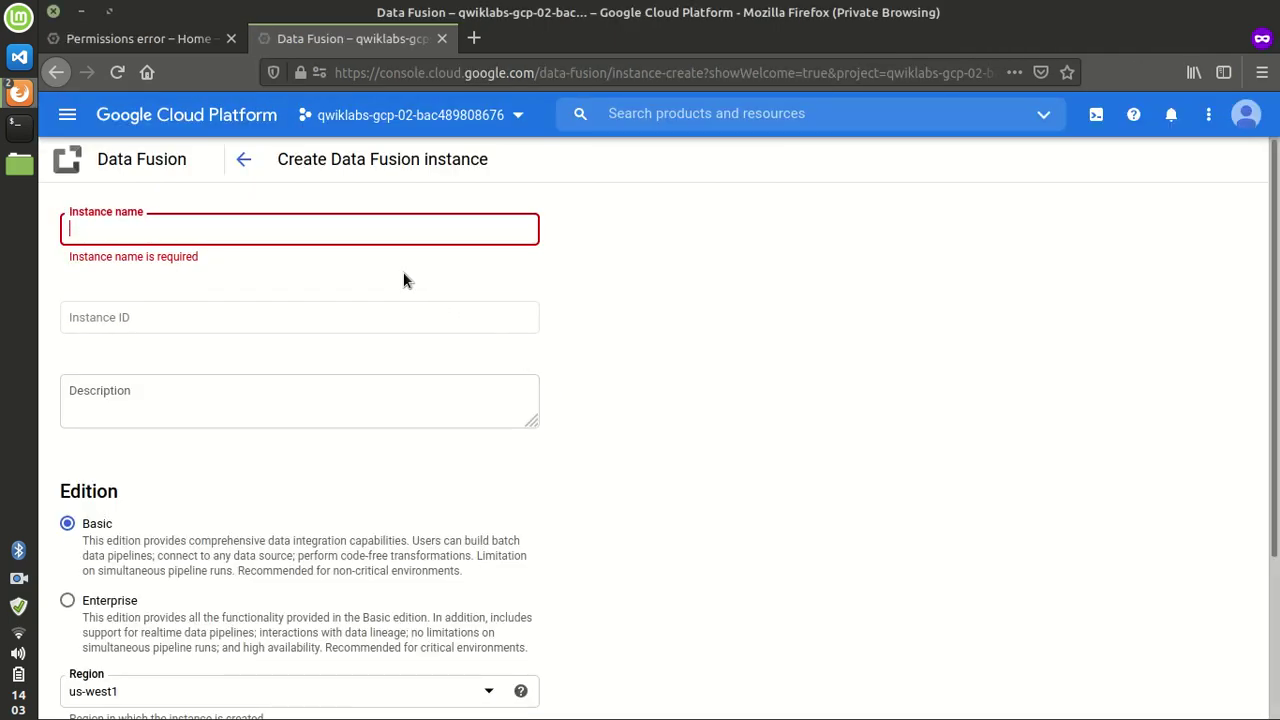
{"action": "type", "text": "pertama"}
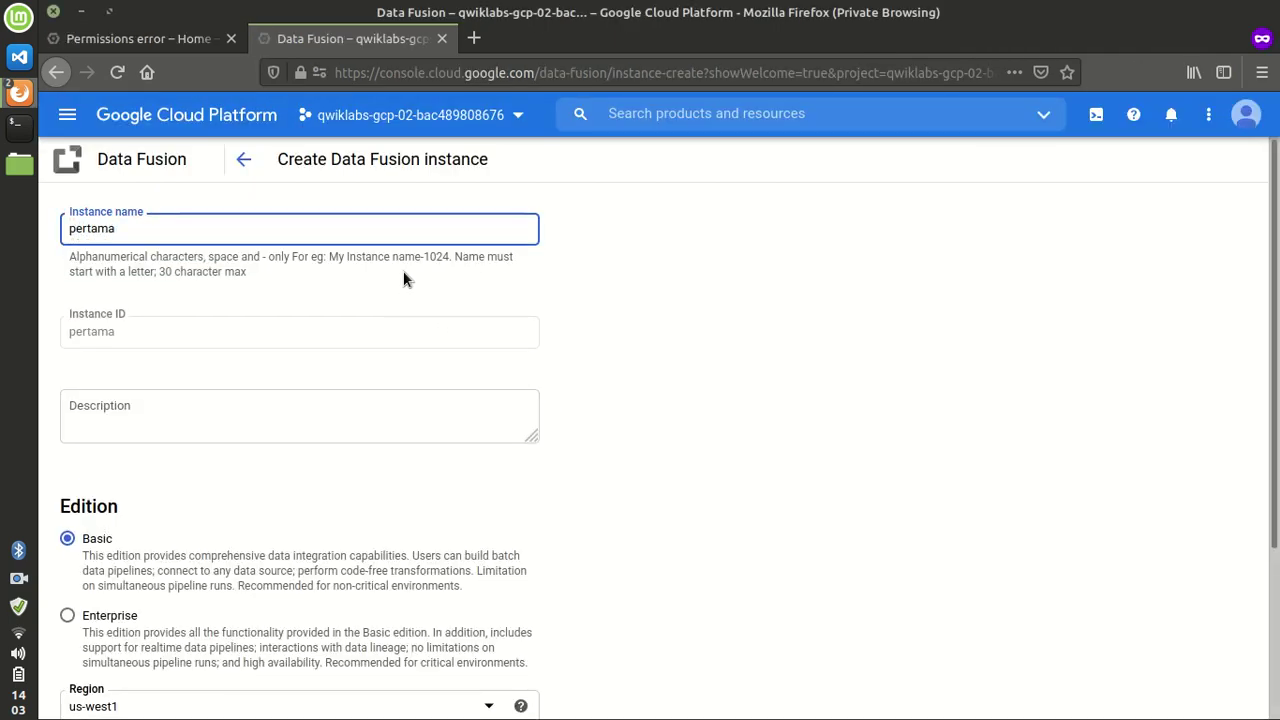
{"action": "scroll", "coordinate": [394, 369], "scroll_direction": "down", "scroll_amount": 5}
{"action": "left_click", "coordinate": [130, 612]}
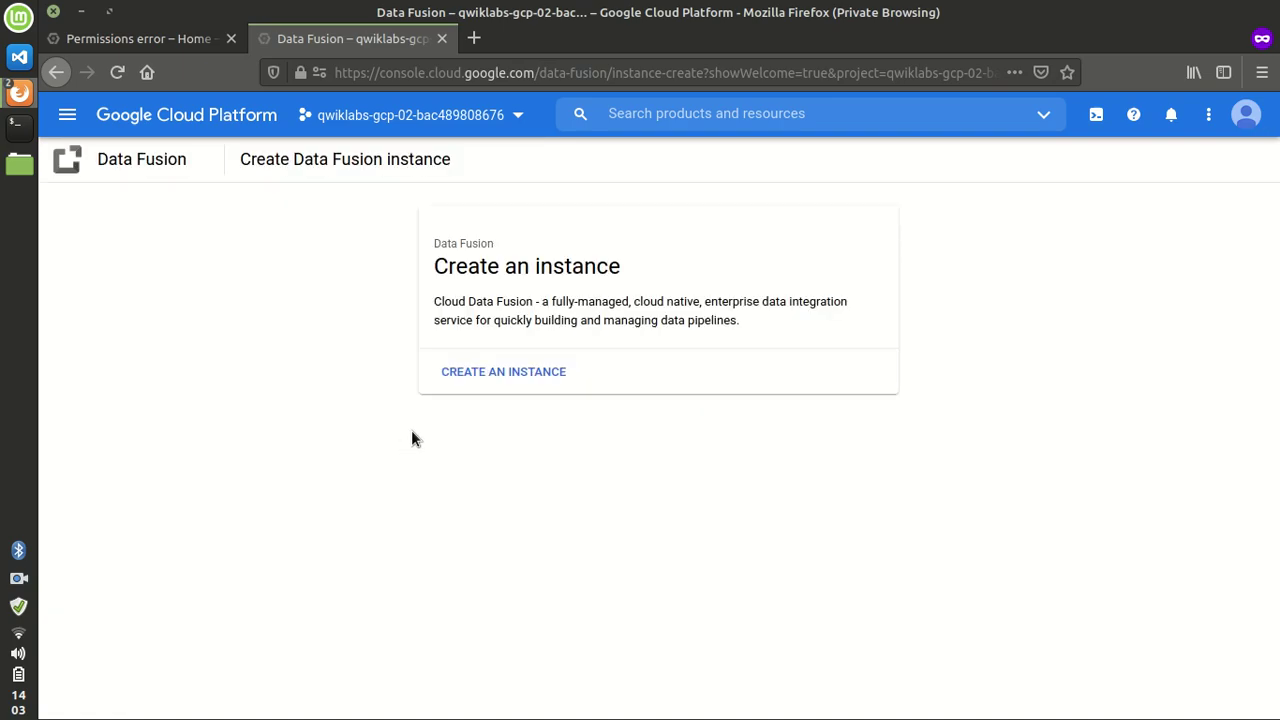
{"action": "left_click", "coordinate": [503, 372]}
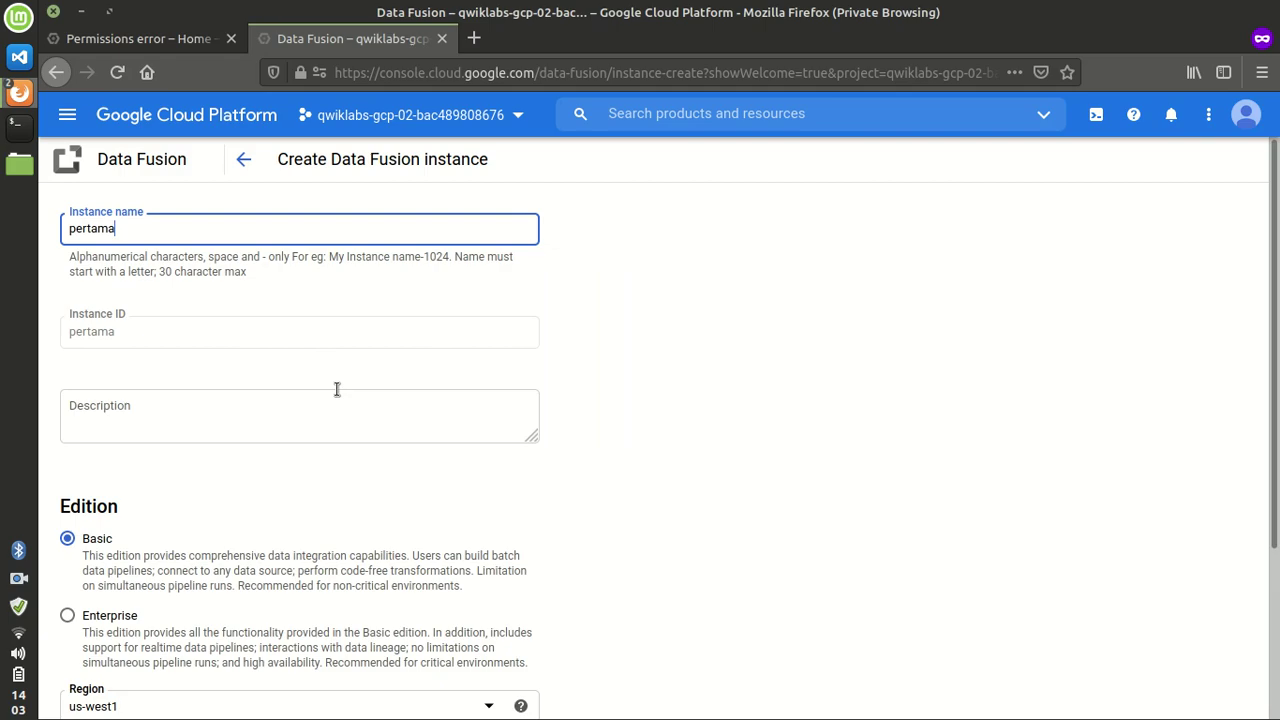
Step: Enable the Stackdriver logging service in the advanced options and create the Data Fusion instance
{"action": "scroll", "coordinate": [325, 400], "scroll_direction": "down", "scroll_amount": 4}
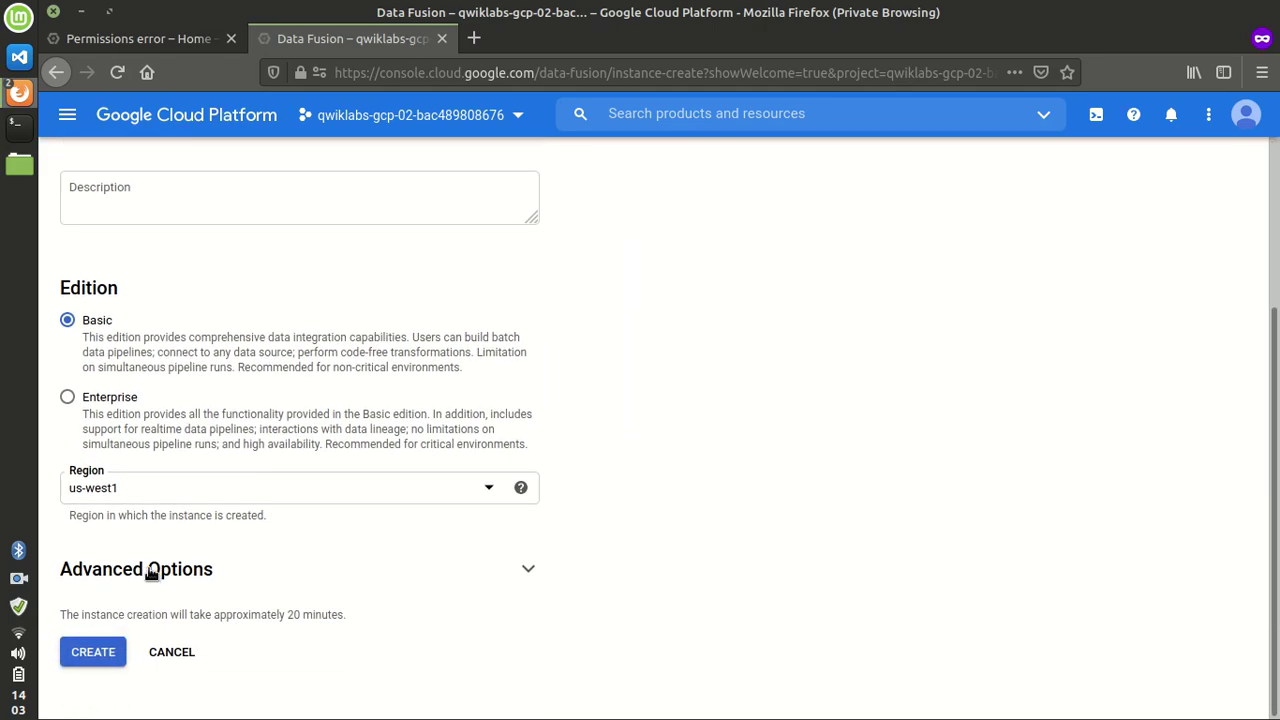
{"action": "left_click", "coordinate": [152, 570]}
{"action": "scroll", "coordinate": [172, 569], "scroll_direction": "down", "scroll_amount": 3}
{"action": "left_click", "coordinate": [104, 577]}
{"action": "scroll", "coordinate": [120, 600], "scroll_direction": "down", "scroll_amount": 3}
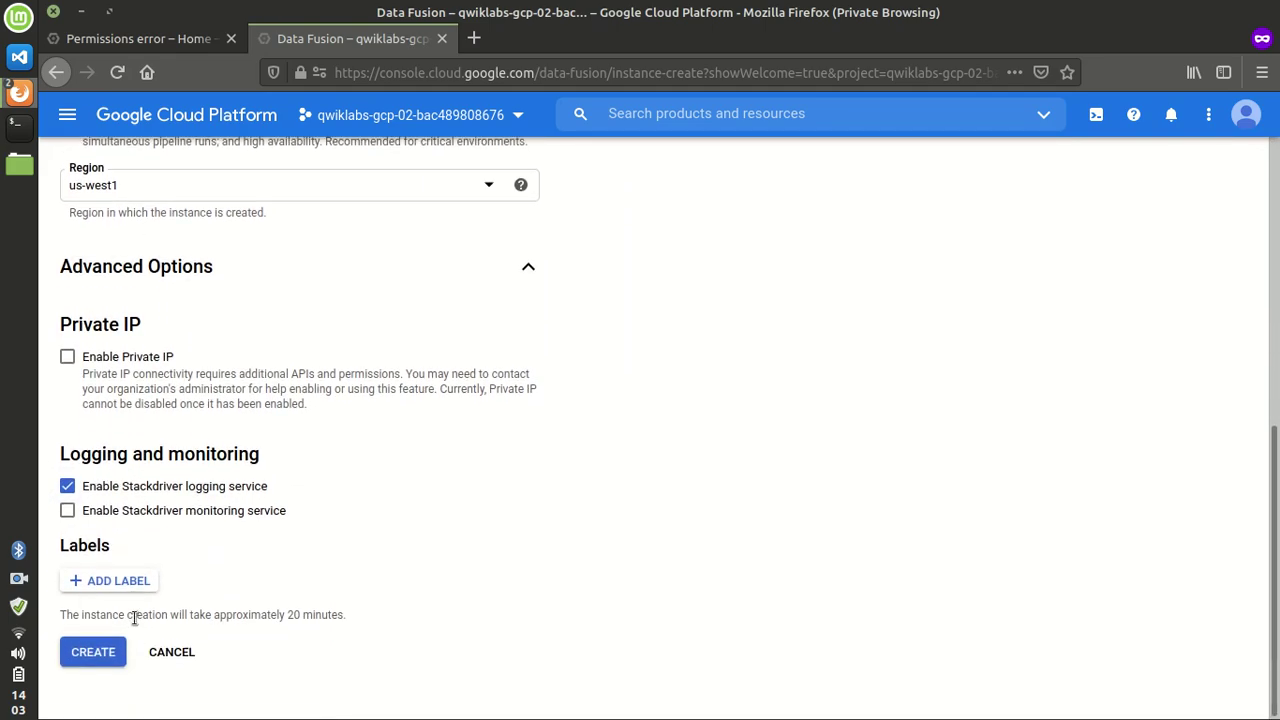
{"action": "left_click", "coordinate": [95, 654]}
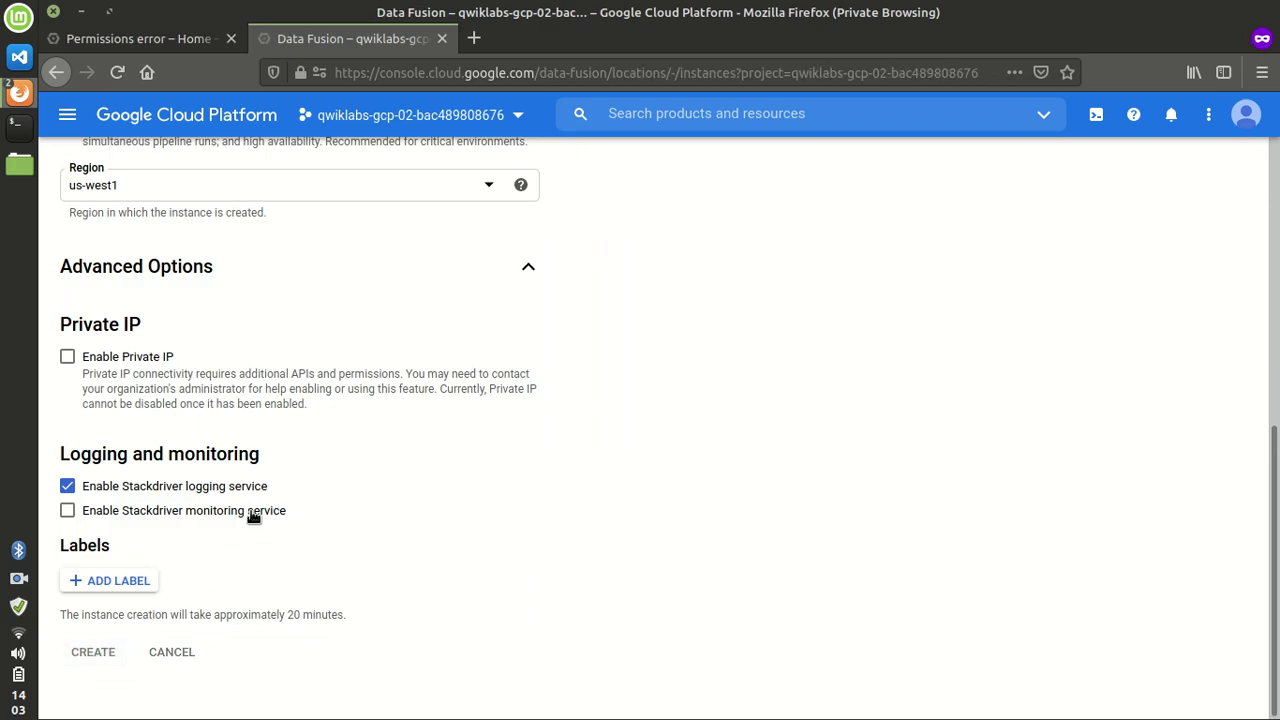
Step: Read the lab's instructions on instance creation and on granting permissions to the instance's service account
{"action": "key", "text": "alt+Tab"}
{"action": "scroll", "coordinate": [425, 448], "scroll_direction": "down", "scroll_amount": 1}
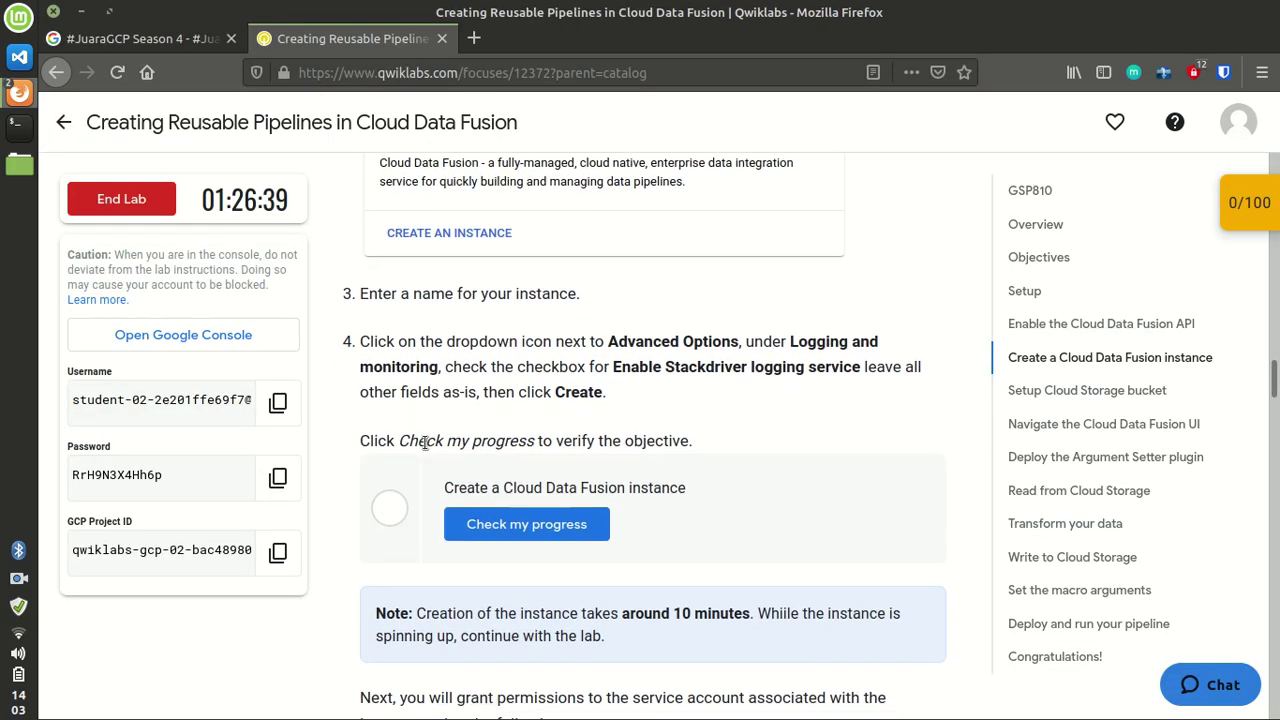
{"action": "key", "text": "alt+Tab"}
{"action": "key", "text": "alt+Tab"}
{"action": "scroll", "coordinate": [452, 440], "scroll_direction": "down", "scroll_amount": 6}
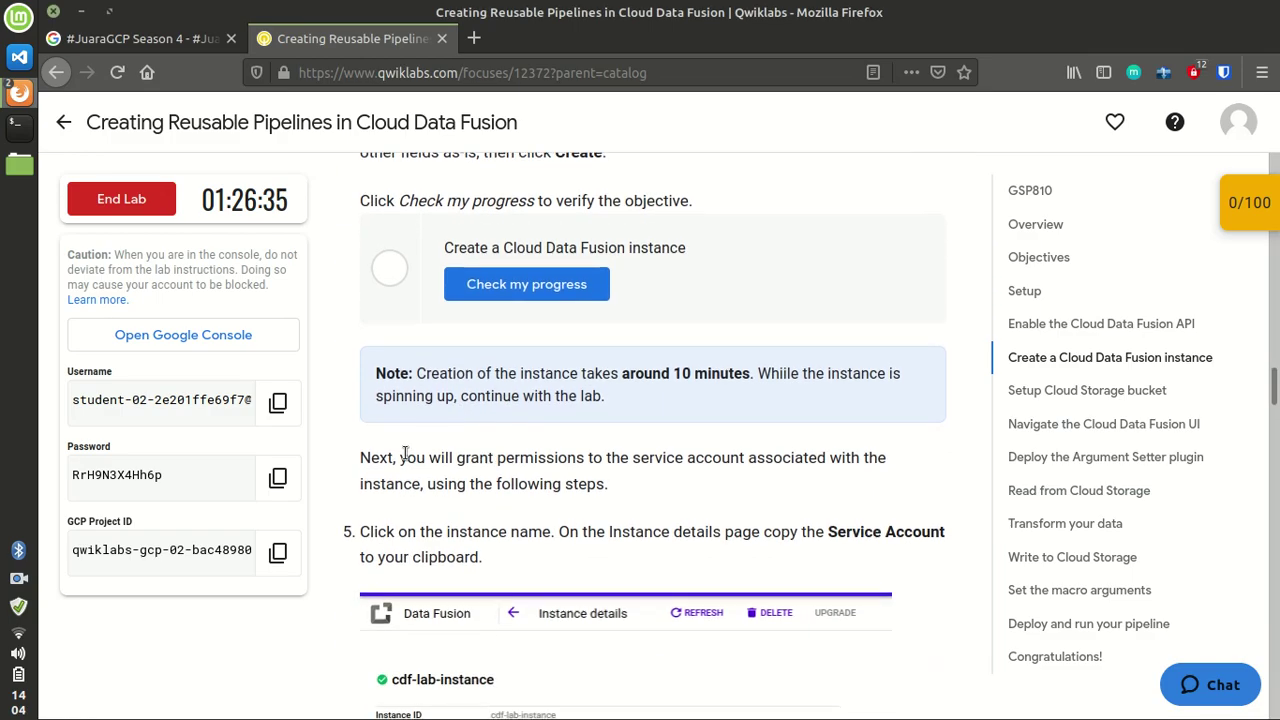
{"action": "scroll", "coordinate": [404, 443], "scroll_direction": "up", "scroll_amount": 3}
{"action": "scroll", "coordinate": [417, 435], "scroll_direction": "down", "scroll_amount": 6}
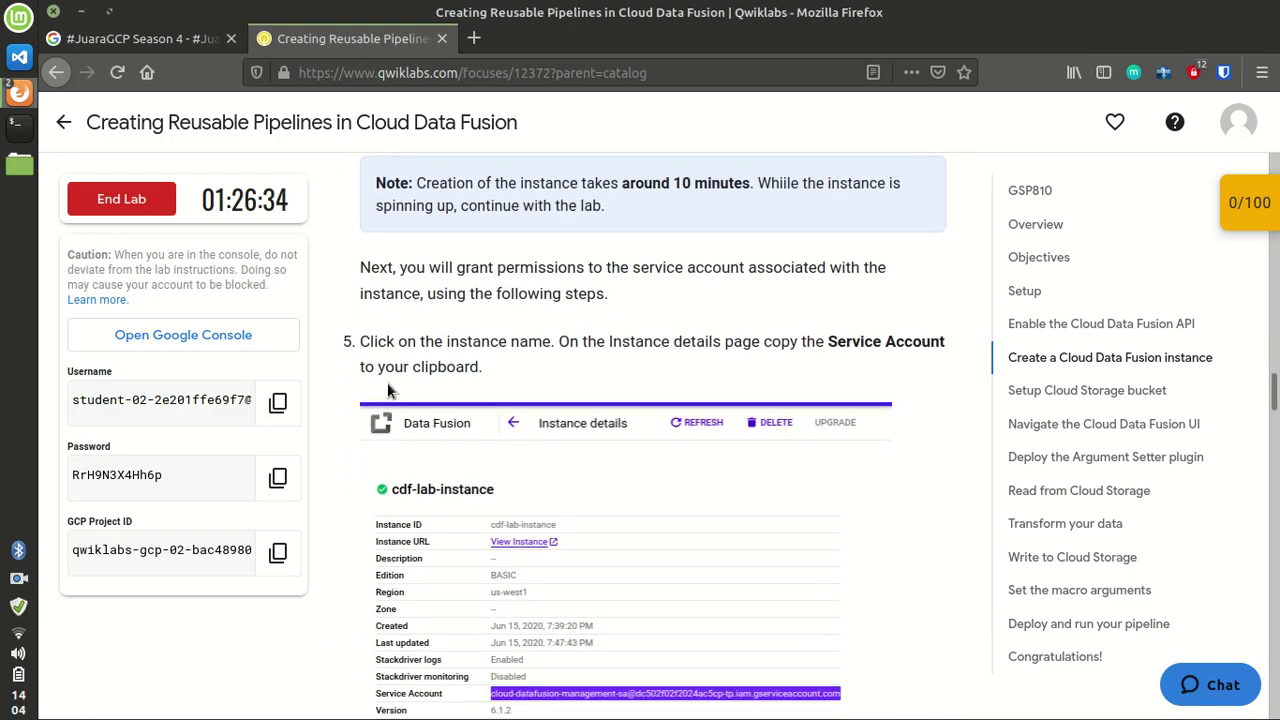
{"action": "scroll", "coordinate": [452, 345], "scroll_direction": "down", "scroll_amount": 1}
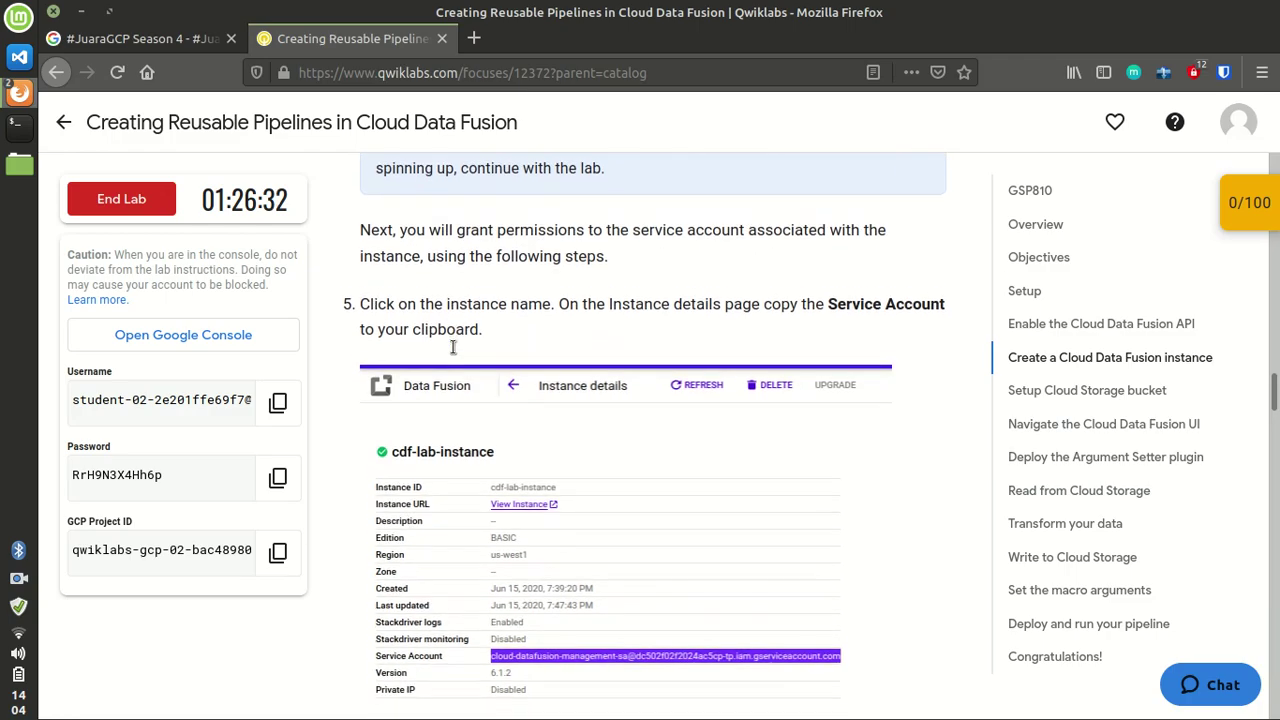
{"action": "scroll", "coordinate": [453, 345], "scroll_direction": "up", "scroll_amount": 3}
{"action": "scroll", "coordinate": [453, 340], "scroll_direction": "up", "scroll_amount": 1}
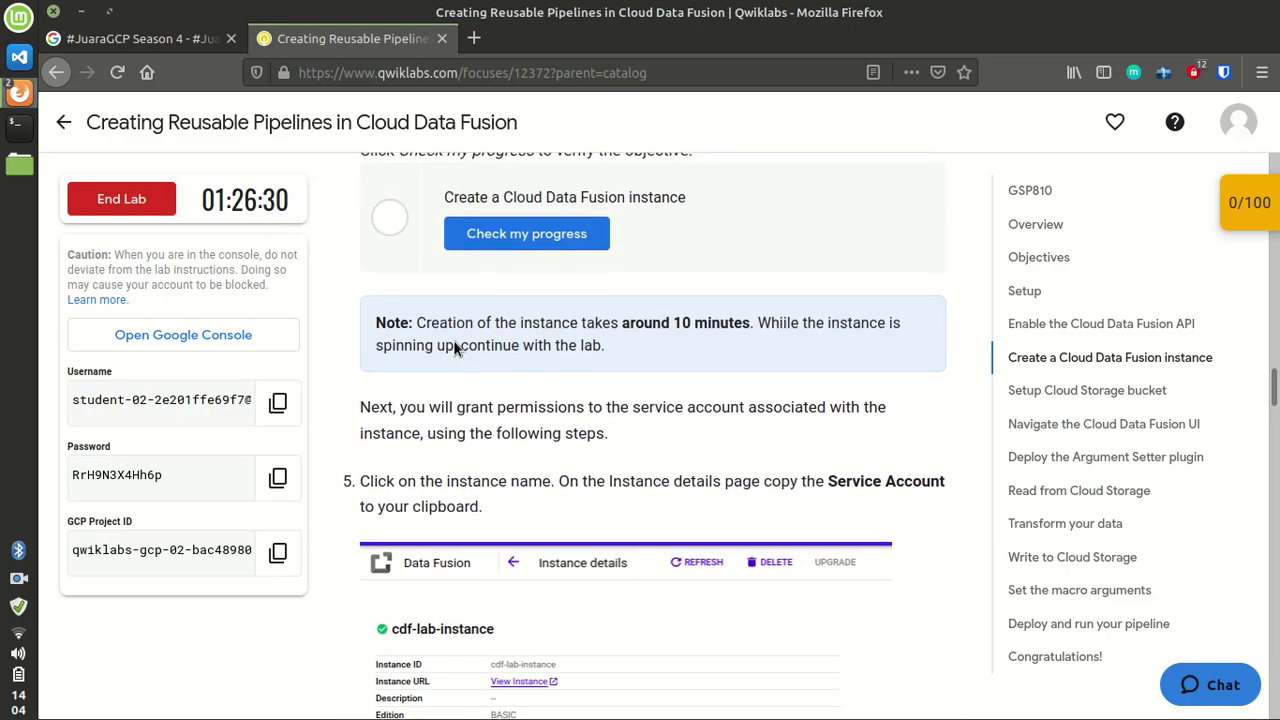
Step: Open the details of the "pertama" instance, check which value the lab needs, and copy the instance's service account
{"action": "key", "text": "alt+Tab"}
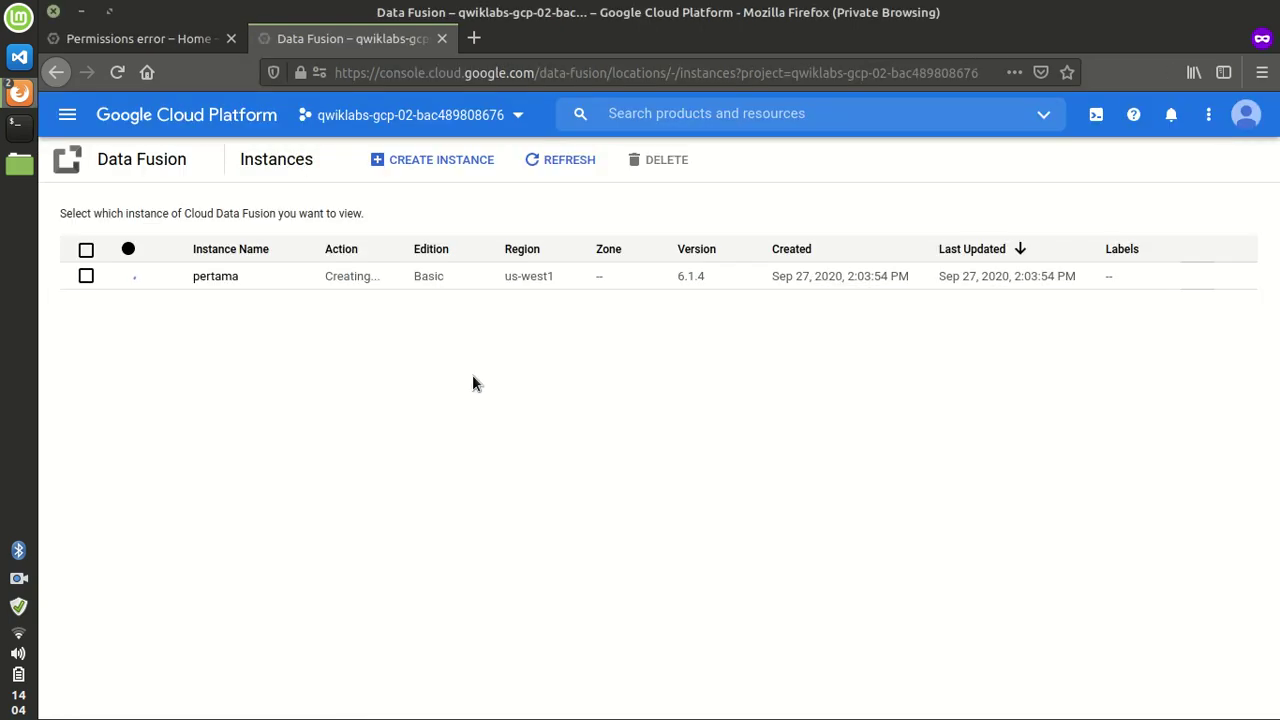
{"action": "left_click", "coordinate": [226, 281]}
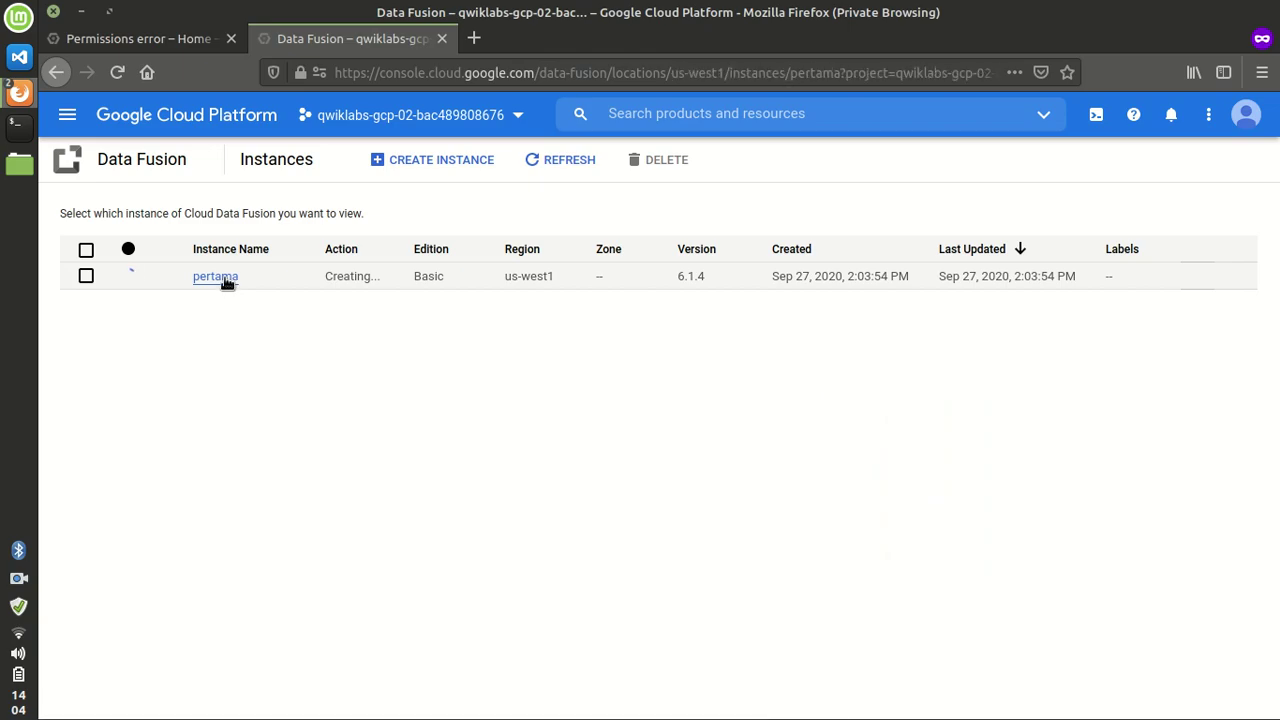
{"action": "key", "text": "alt+Tab"}
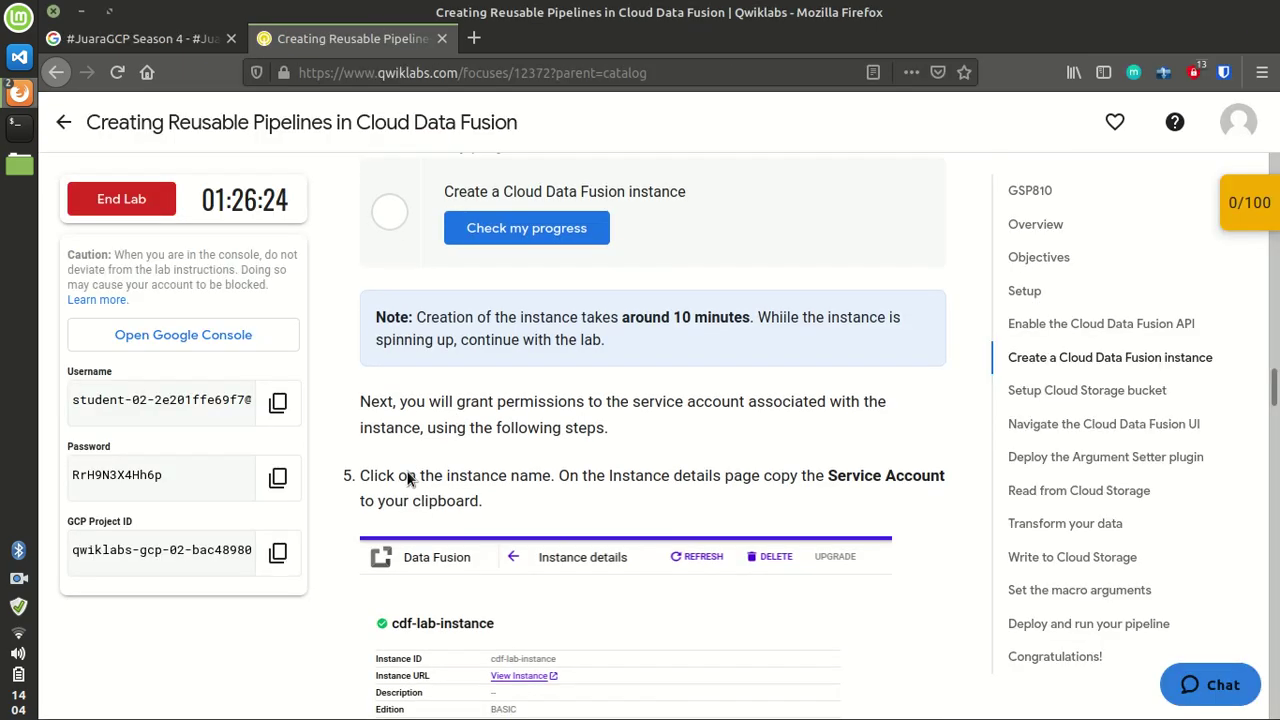
{"action": "scroll", "coordinate": [408, 480], "scroll_direction": "down", "scroll_amount": 1}
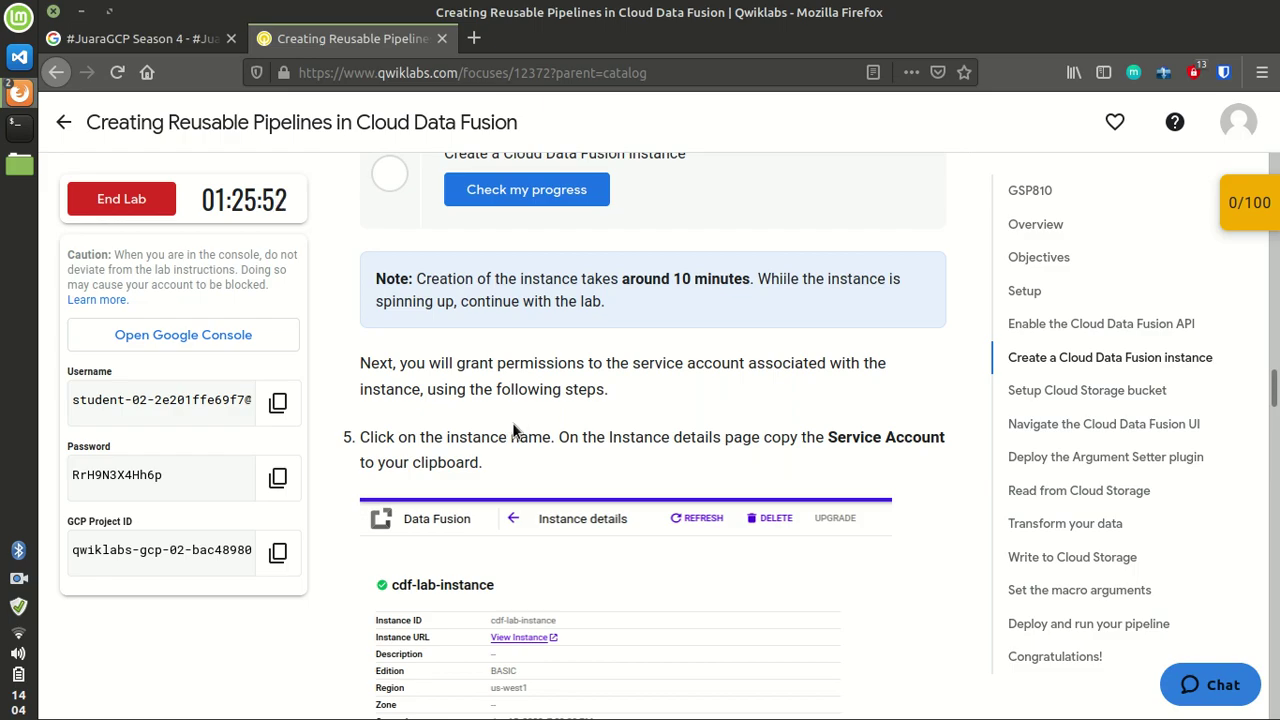
{"action": "scroll", "coordinate": [530, 425], "scroll_direction": "down", "scroll_amount": 3}
{"action": "scroll", "coordinate": [557, 424], "scroll_direction": "down", "scroll_amount": 3}
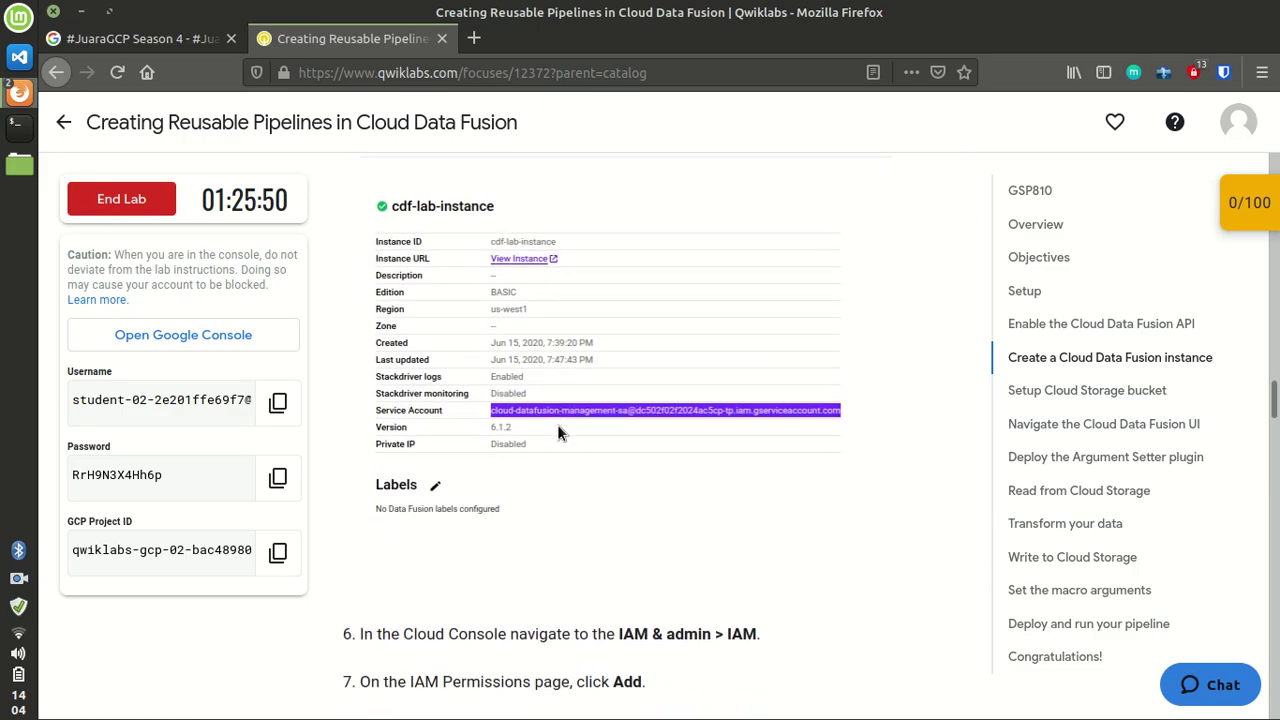
{"action": "key", "text": "alt+Tab"}
{"action": "left_click_drag", "start_coordinate": [215, 521], "coordinate": [668, 519]}
{"action": "right_click", "coordinate": [668, 519]}
{"action": "left_click", "coordinate": [718, 528]}
Step: Check the lab's next instruction and open the console's IAM page in a new browser tab
{"action": "key", "text": "alt+Tab"}
{"action": "scroll", "coordinate": [436, 474], "scroll_direction": "down", "scroll_amount": 2}
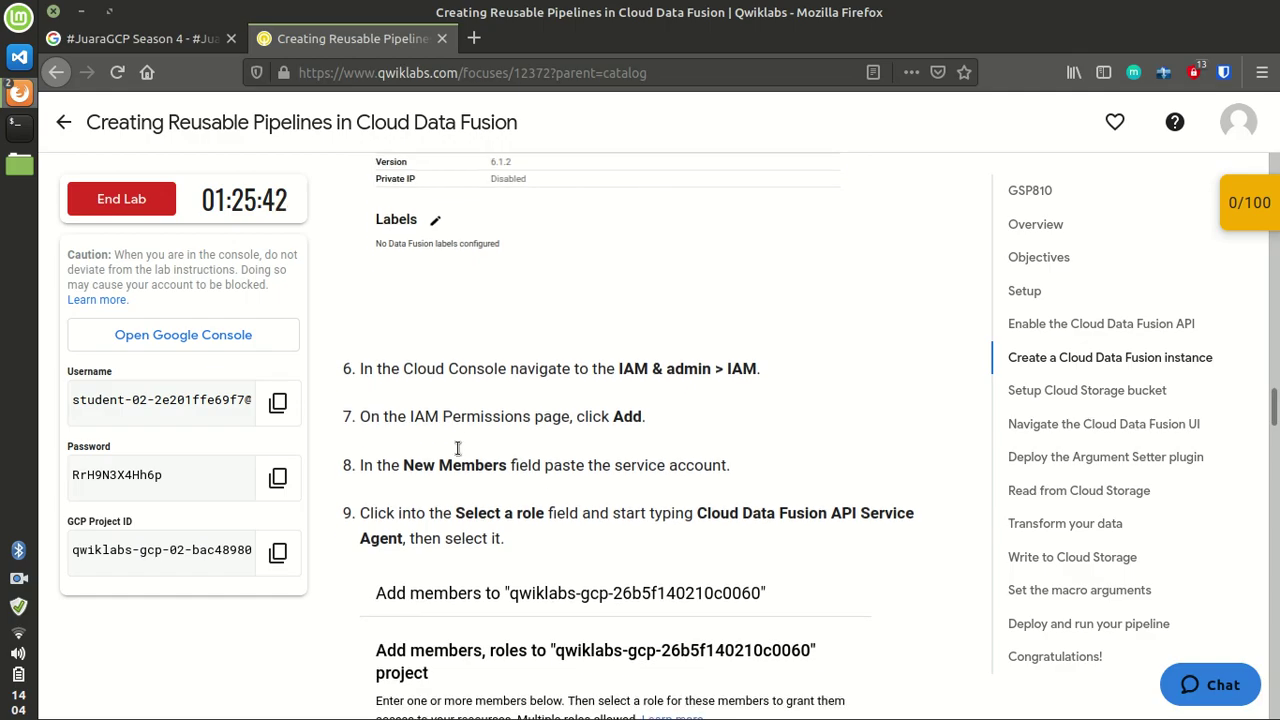
{"action": "key", "text": "alt+Tab"}
{"action": "left_click", "coordinate": [79, 116]}
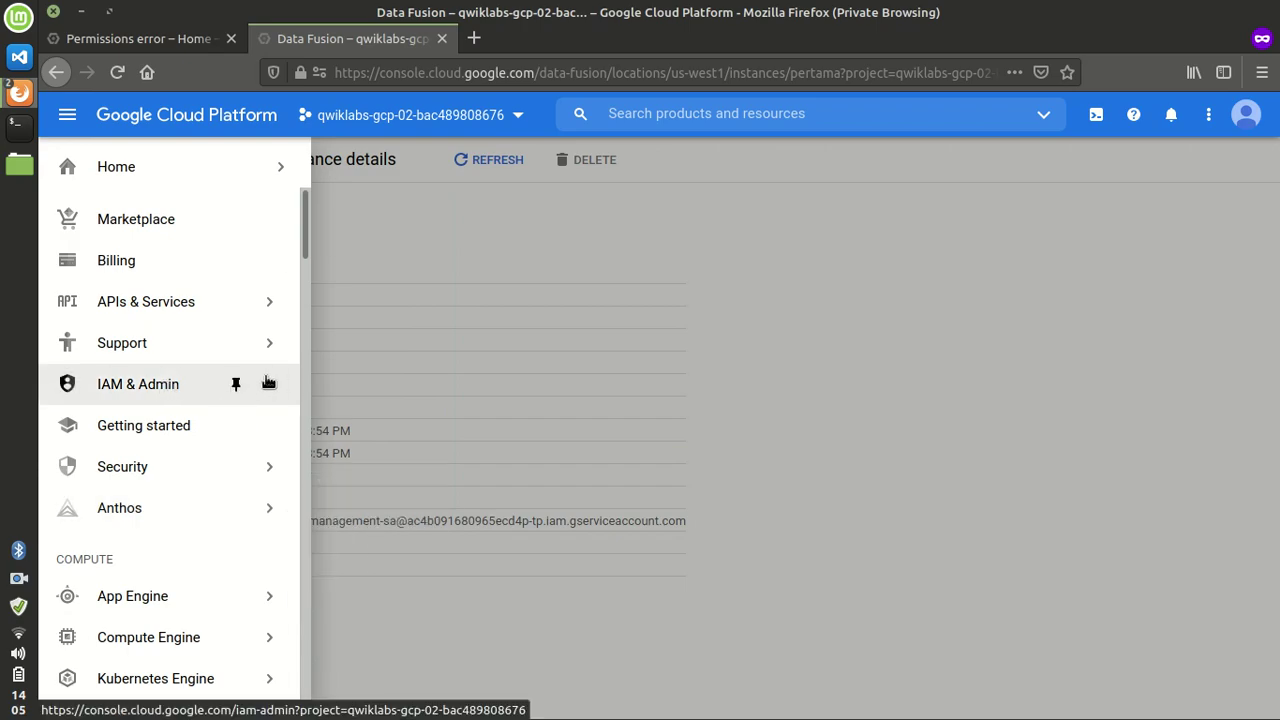
{"action": "mouse_move", "coordinate": [162, 328]}
{"action": "mouse_move", "coordinate": [160, 384]}
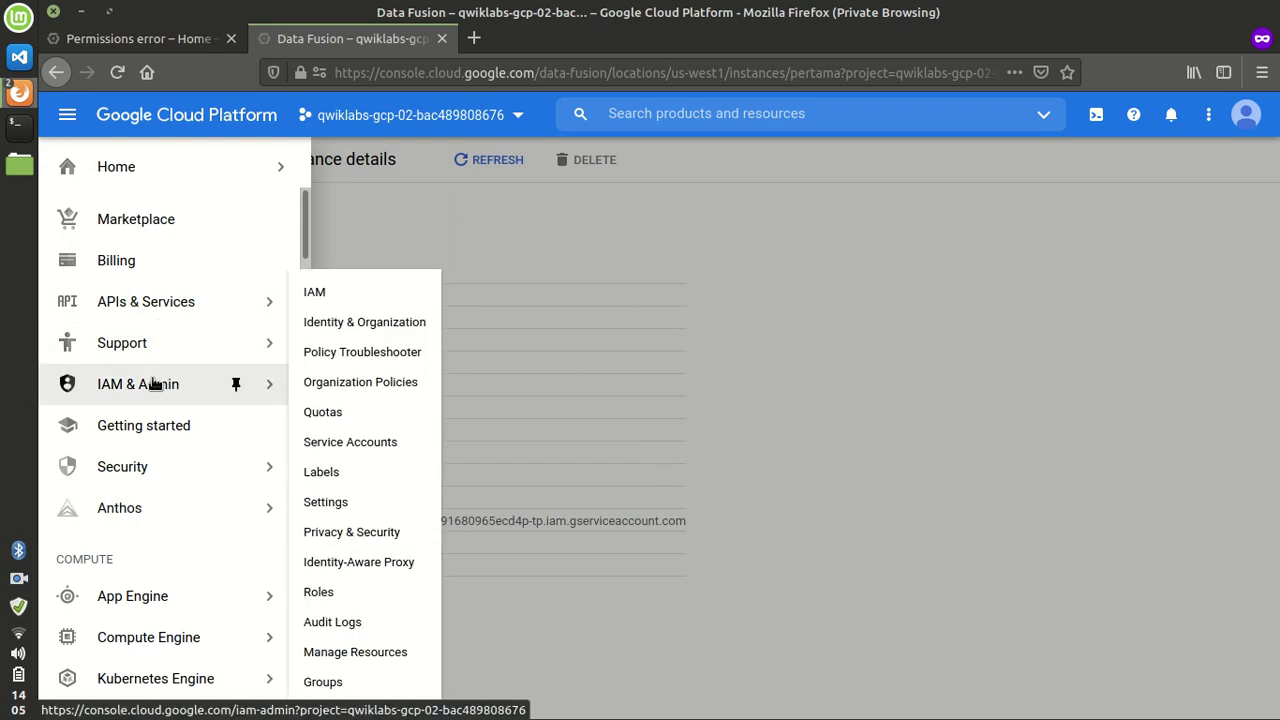
{"action": "middle_click", "coordinate": [336, 295]}
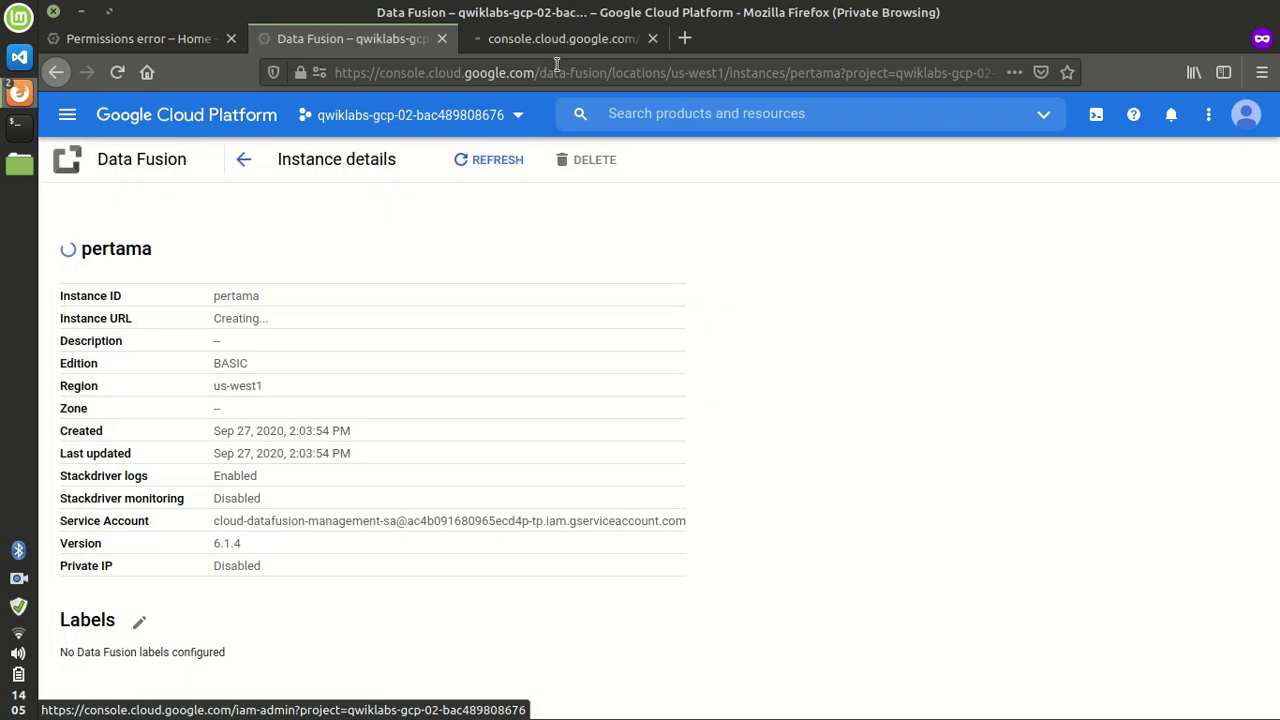
{"action": "left_click", "coordinate": [556, 41]}
Step: Review the lab's steps for adding a member and open the form for adding members to the project
{"action": "key", "text": "alt+Tab"}
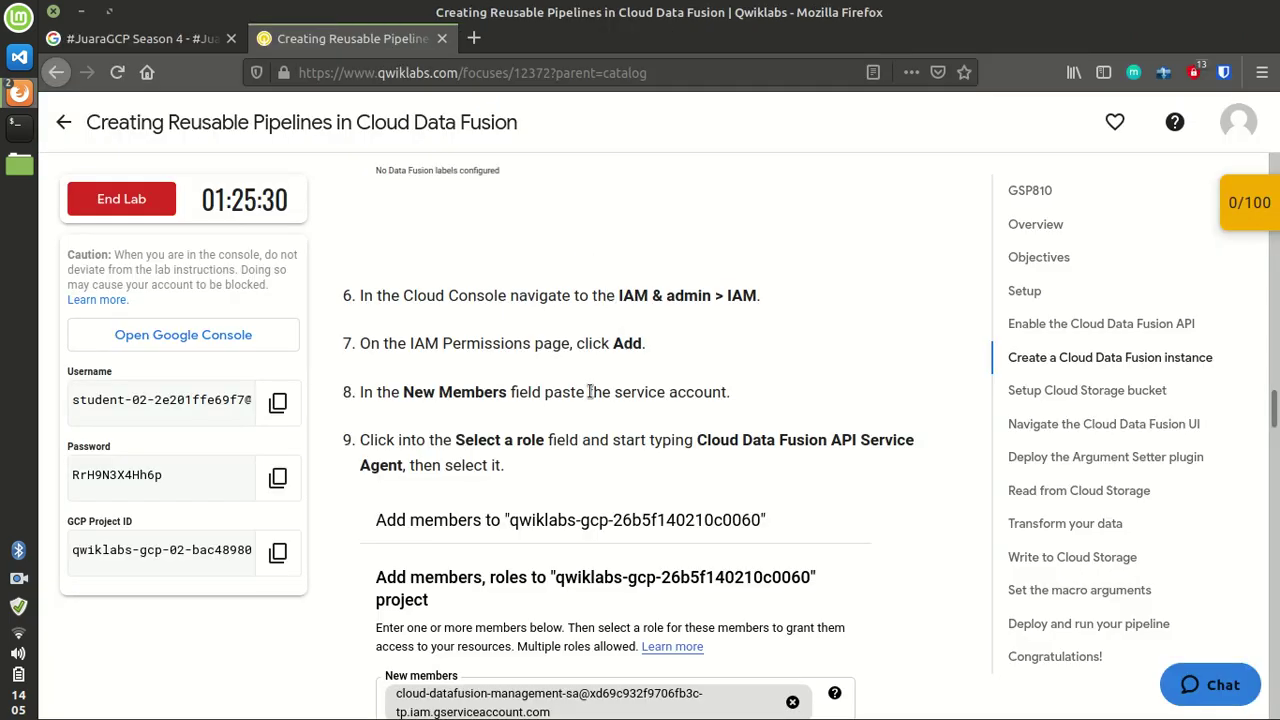
{"action": "key", "text": "alt+Tab"}
{"action": "key", "text": "alt+Tab"}
{"action": "scroll", "coordinate": [598, 366], "scroll_direction": "up", "scroll_amount": 3}
{"action": "scroll", "coordinate": [598, 366], "scroll_direction": "down", "scroll_amount": 3}
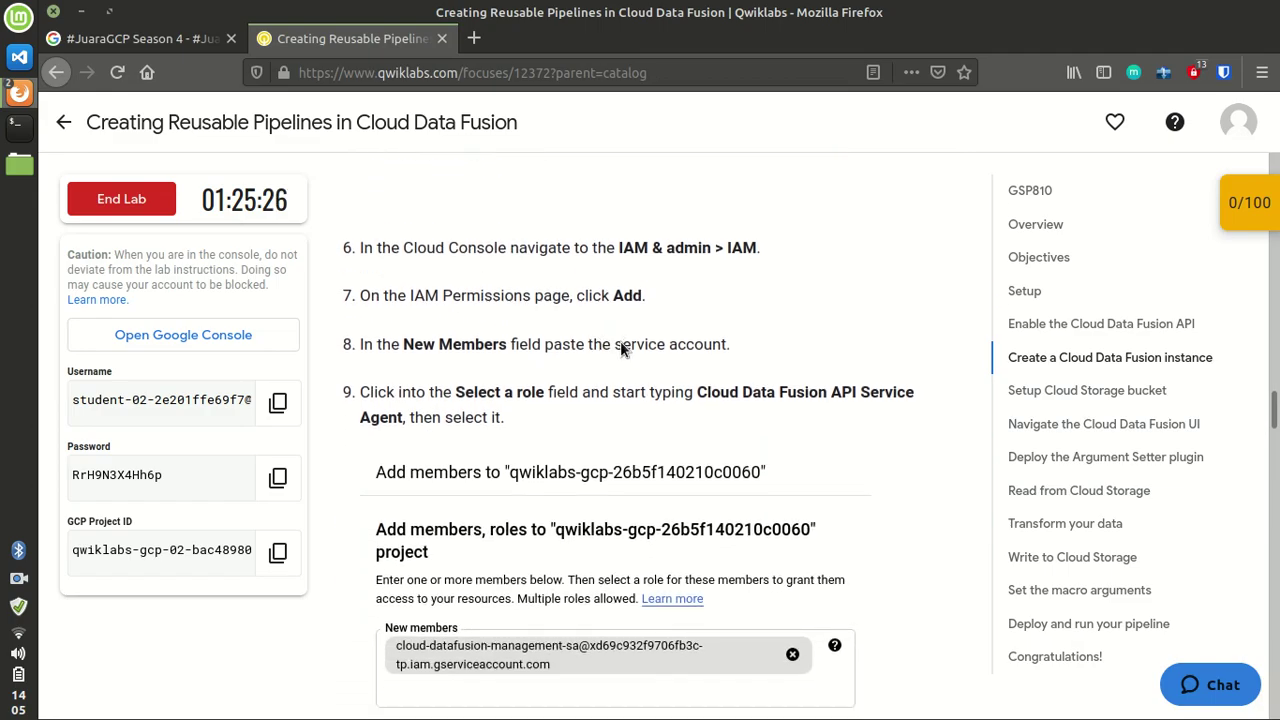
{"action": "key", "text": "alt+Tab"}
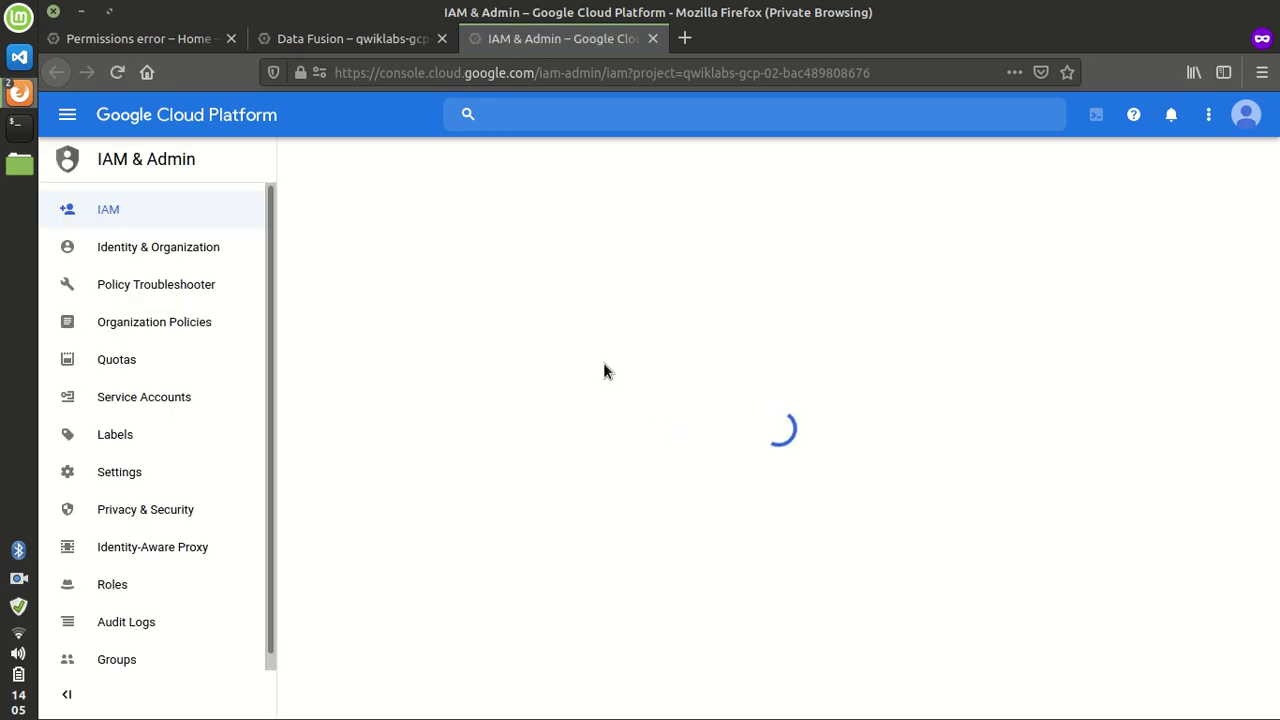
{"action": "key", "text": "alt+Tab"}
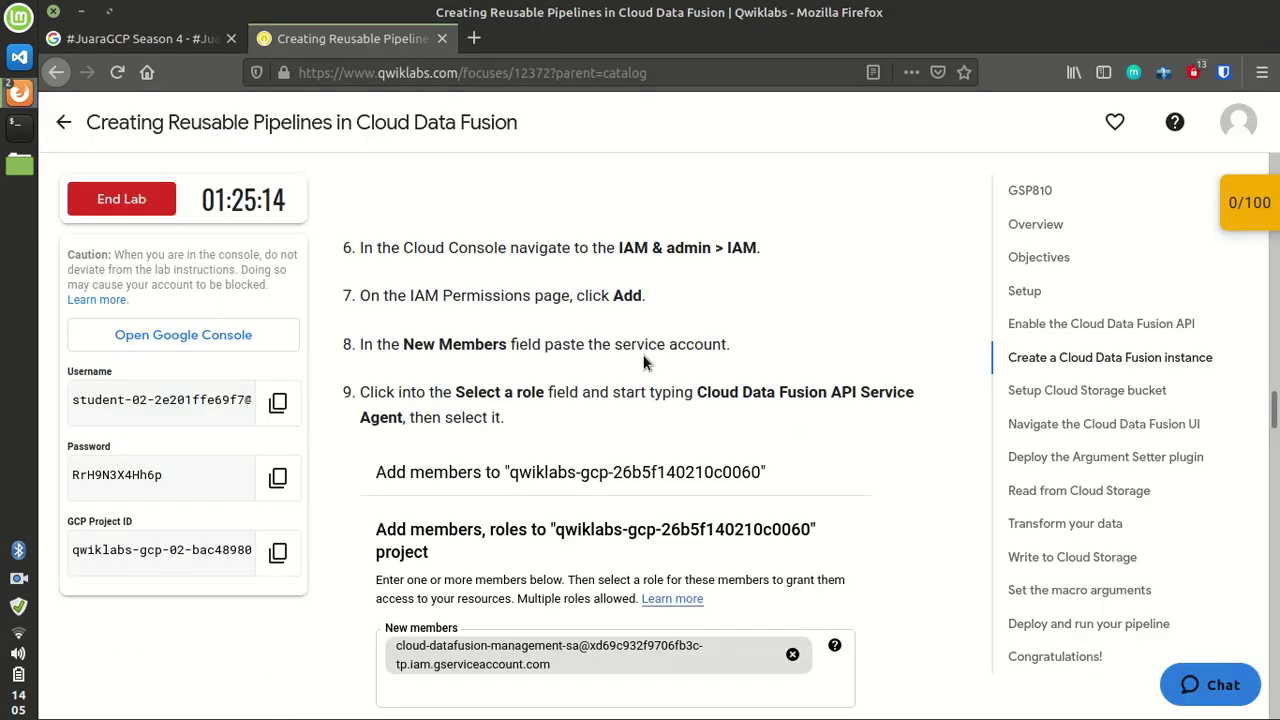
{"action": "key", "text": "alt+Tab"}
{"action": "left_click", "coordinate": [416, 163]}
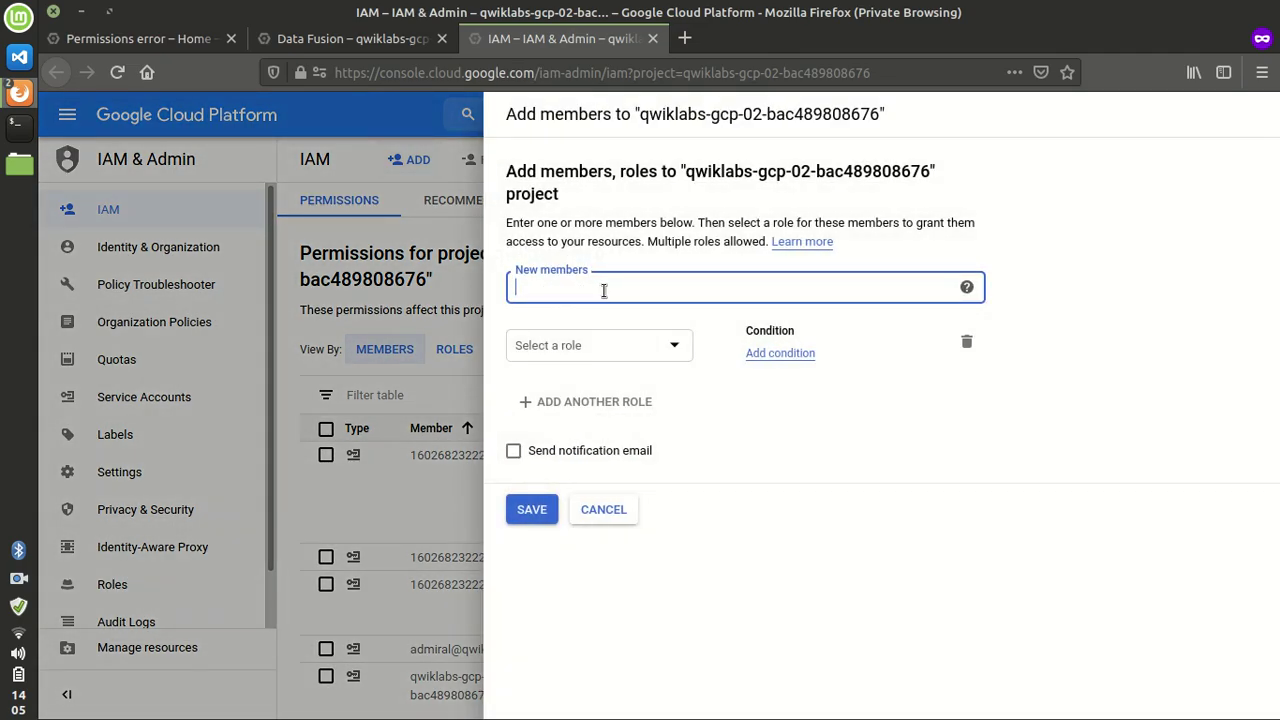
Step: Add the copied service account as the new member and return to the lab's instructions for selecting its role
{"action": "key", "text": "alt+Tab"}
{"action": "scroll", "coordinate": [515, 352], "scroll_direction": "down", "scroll_amount": 1}
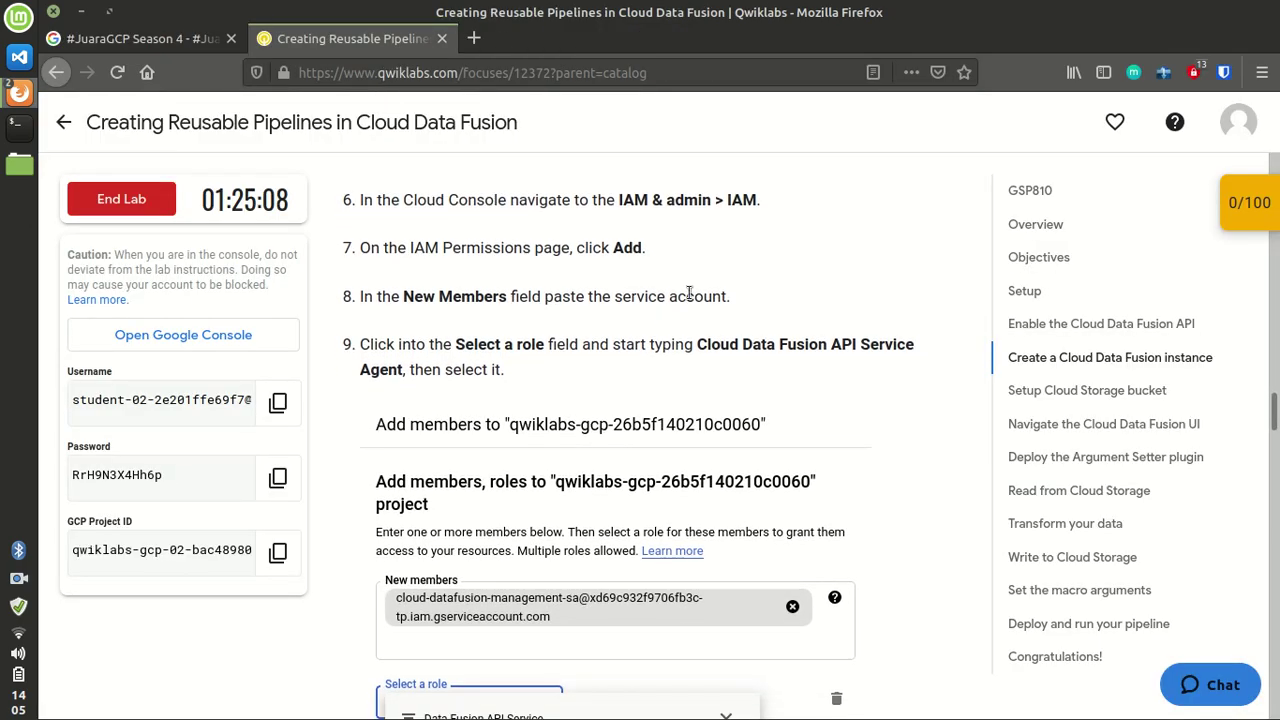
{"action": "key", "text": "alt+Tab"}
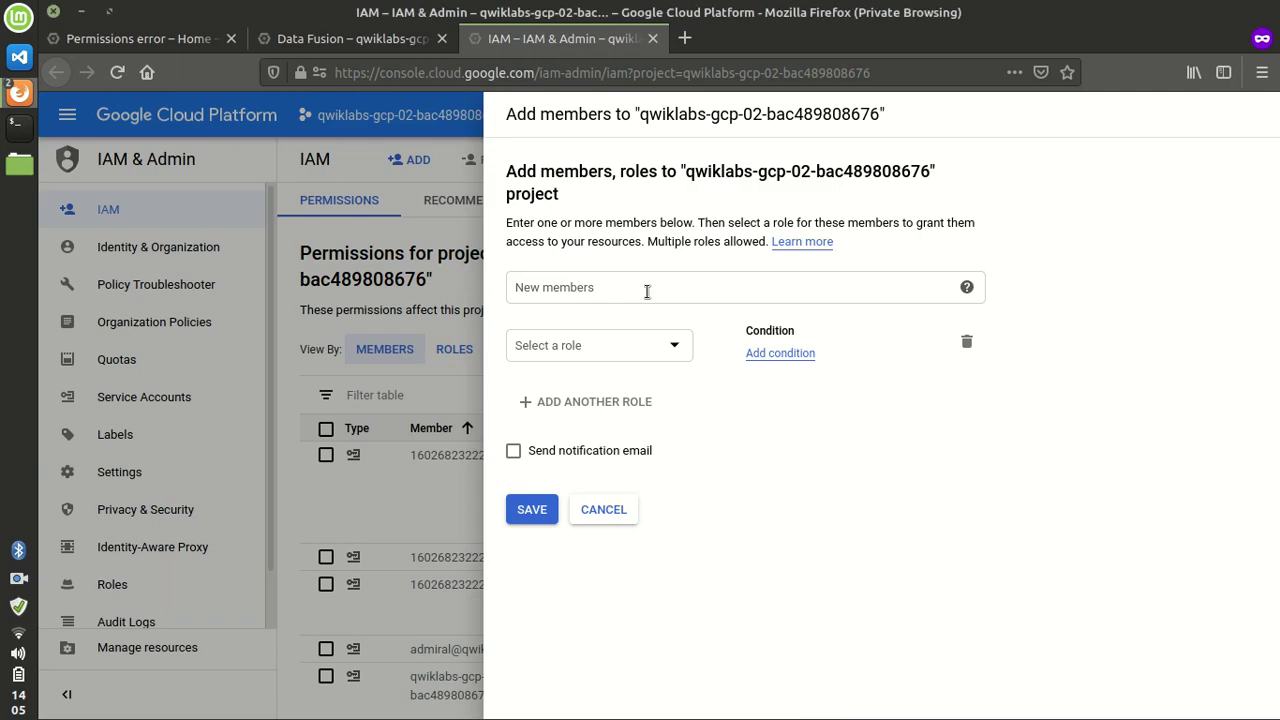
{"action": "left_click", "coordinate": [580, 289]}
{"action": "key", "text": "ctrl+v"}
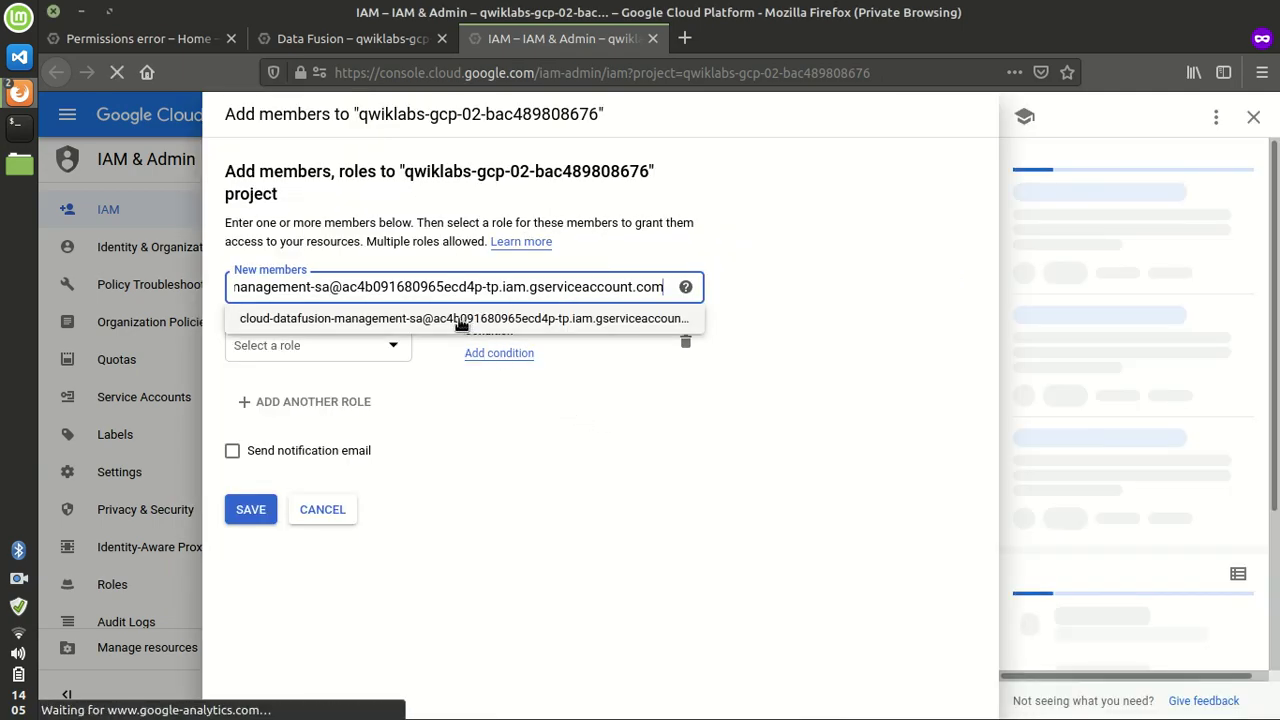
{"action": "left_click", "coordinate": [463, 318]}
{"action": "key", "text": "alt+Tab"}
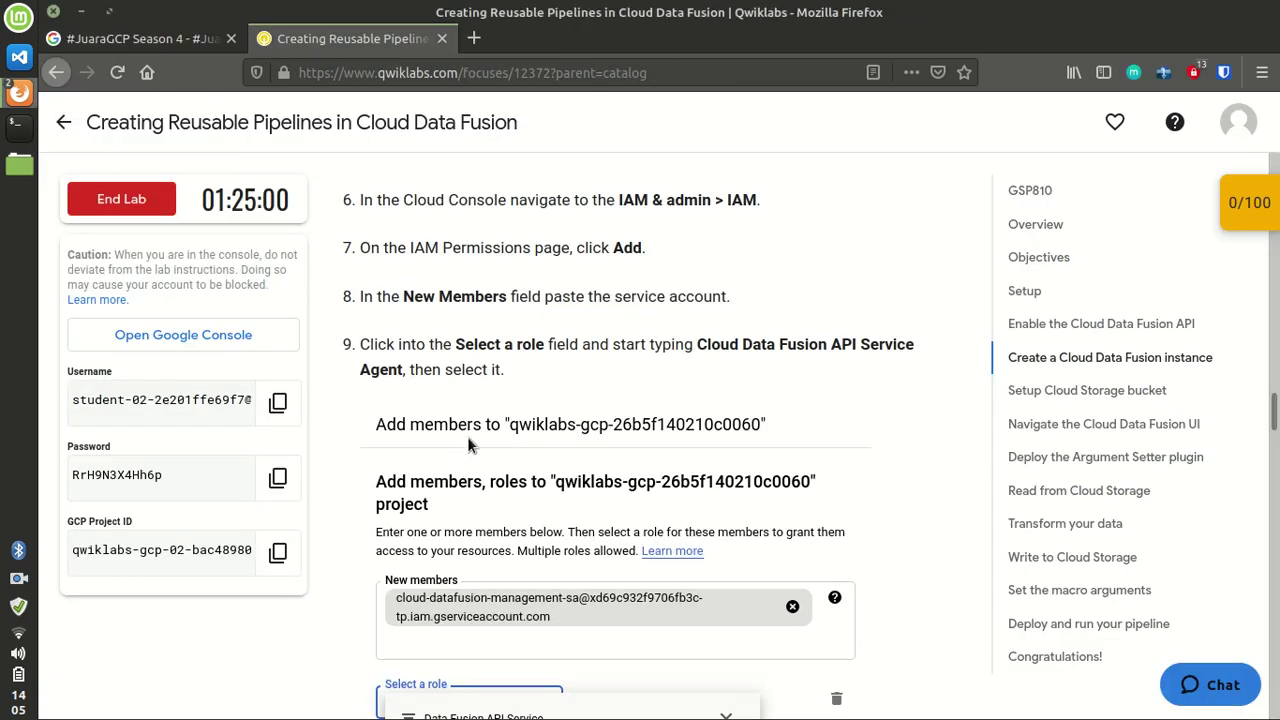
Step: Copy the role name from the lab and assign the Cloud Data Fusion API Service Agent role to the new member
{"action": "key", "text": "alt+Tab"}
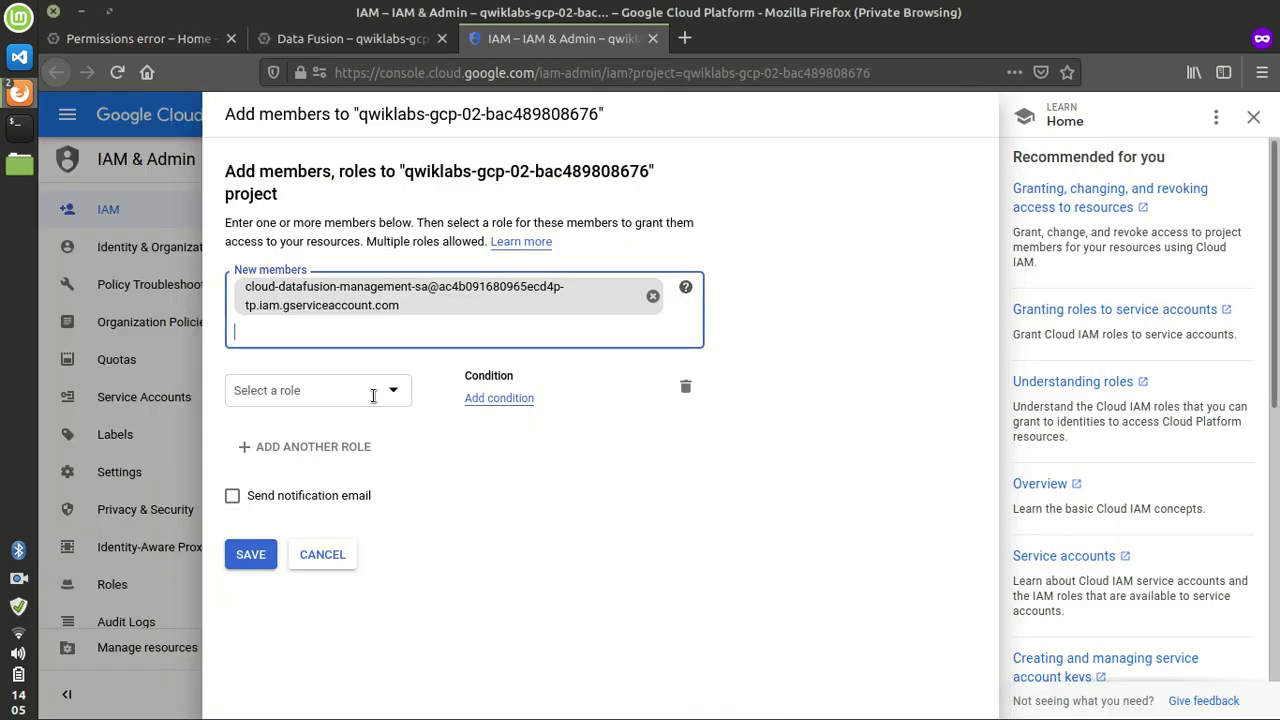
{"action": "left_click", "coordinate": [375, 393]}
{"action": "key", "text": "alt+Tab"}
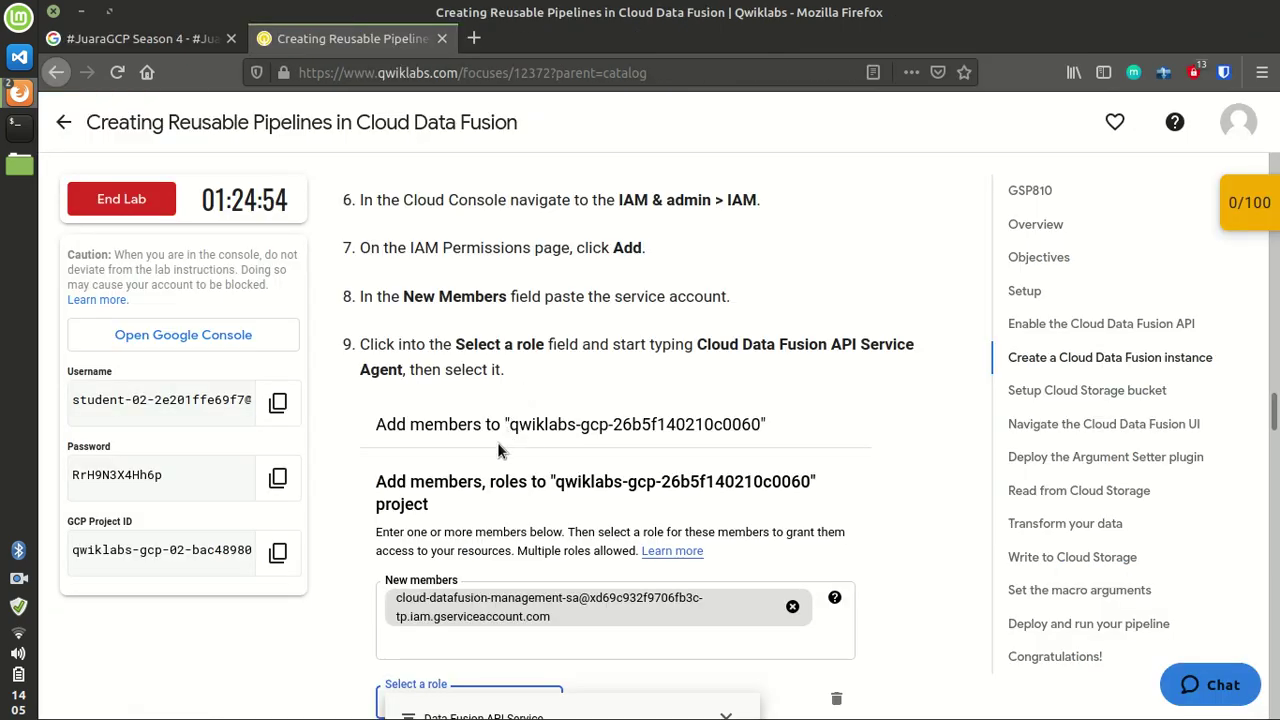
{"action": "scroll", "coordinate": [498, 450], "scroll_direction": "down", "scroll_amount": 3}
{"action": "key", "text": "alt+Tab"}
{"action": "key", "text": "alt+Tab"}
{"action": "left_click_drag", "start_coordinate": [697, 200], "coordinate": [404, 226]}
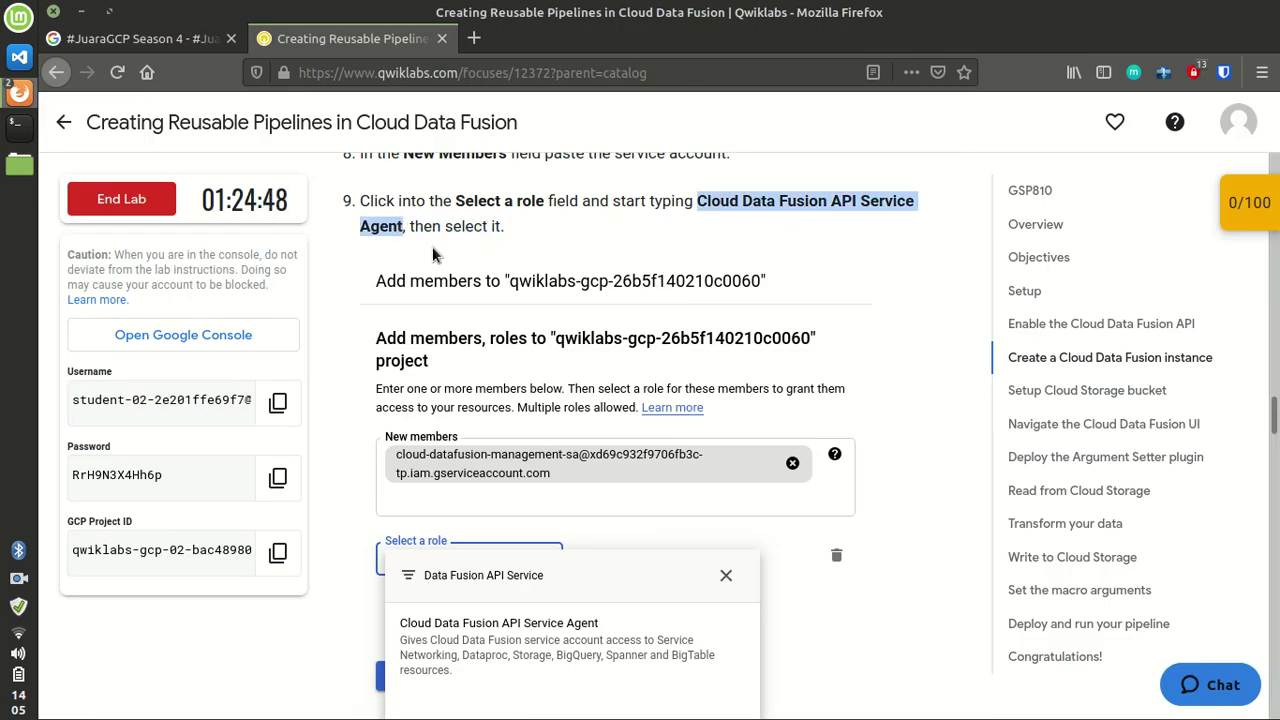
{"action": "key", "text": "ctrl+c"}
{"action": "key", "text": "alt+Tab"}
{"action": "key", "text": "ctrl+v"}
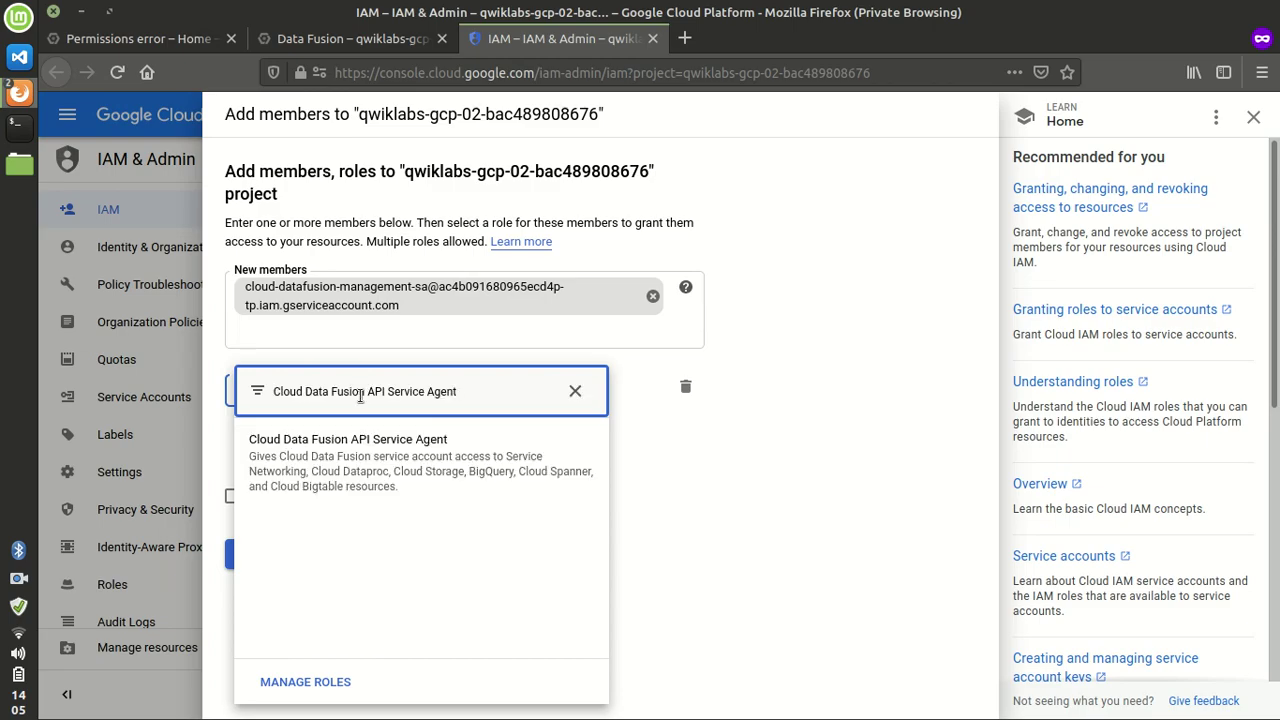
{"action": "left_click", "coordinate": [380, 462]}
Step: Check the lab's instruction following the role selection and save the new member with its role
{"action": "key", "text": "alt+Tab"}
{"action": "scroll", "coordinate": [349, 429], "scroll_direction": "down", "scroll_amount": 6}
{"action": "key", "text": "alt+Tab"}
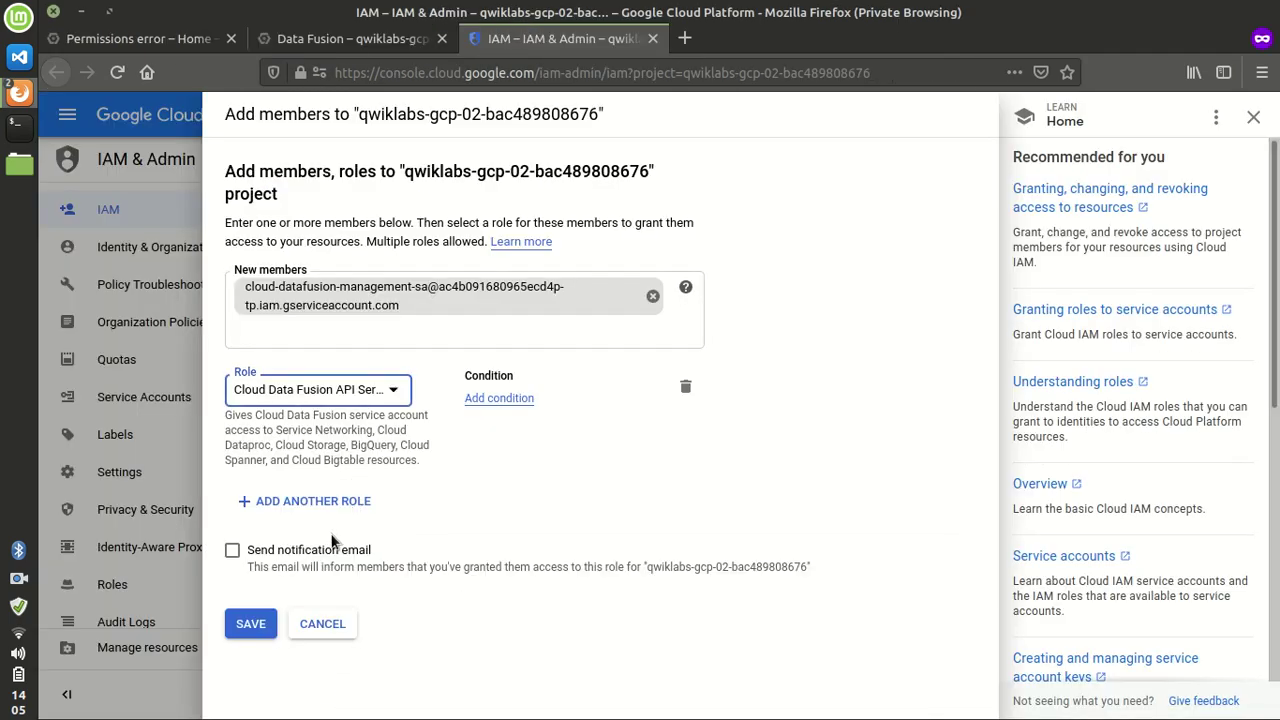
{"action": "left_click", "coordinate": [256, 628]}
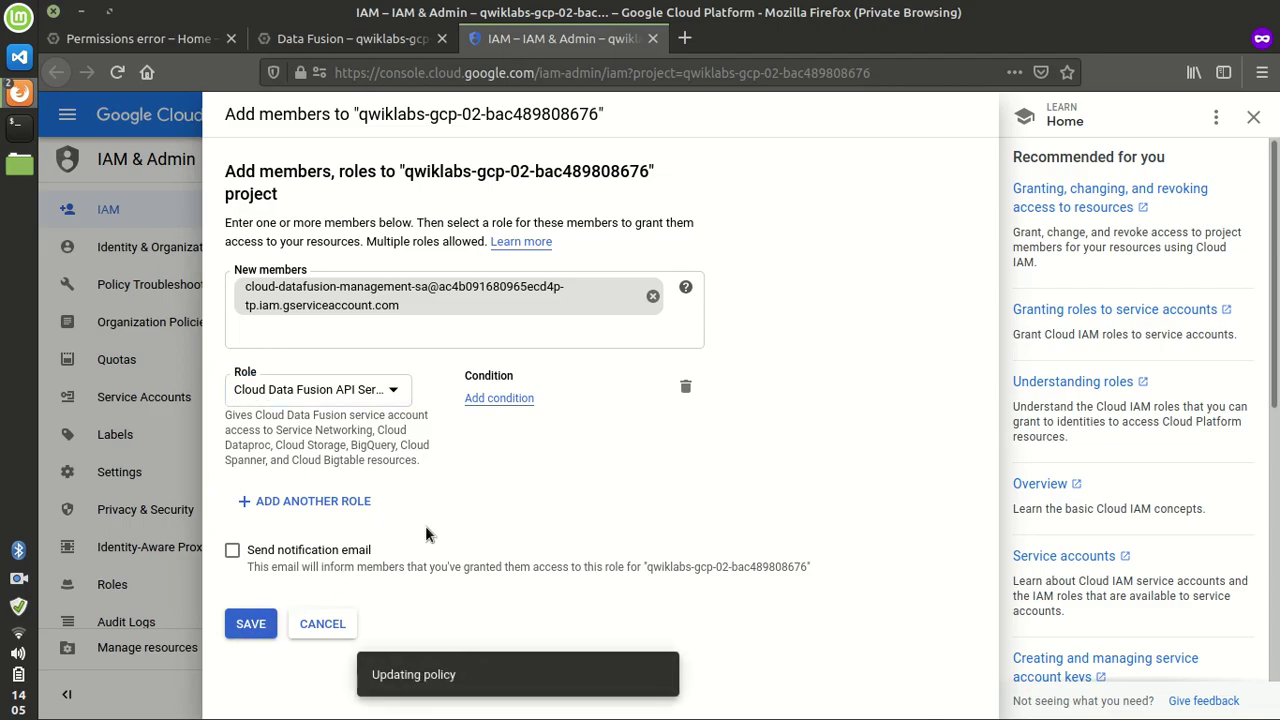
Step: Go to the lab's Setup Cloud Storage bucket section and copy the commands that create the bucket
{"action": "key", "text": "alt+Tab"}
{"action": "scroll", "coordinate": [462, 466], "scroll_direction": "down", "scroll_amount": 4}
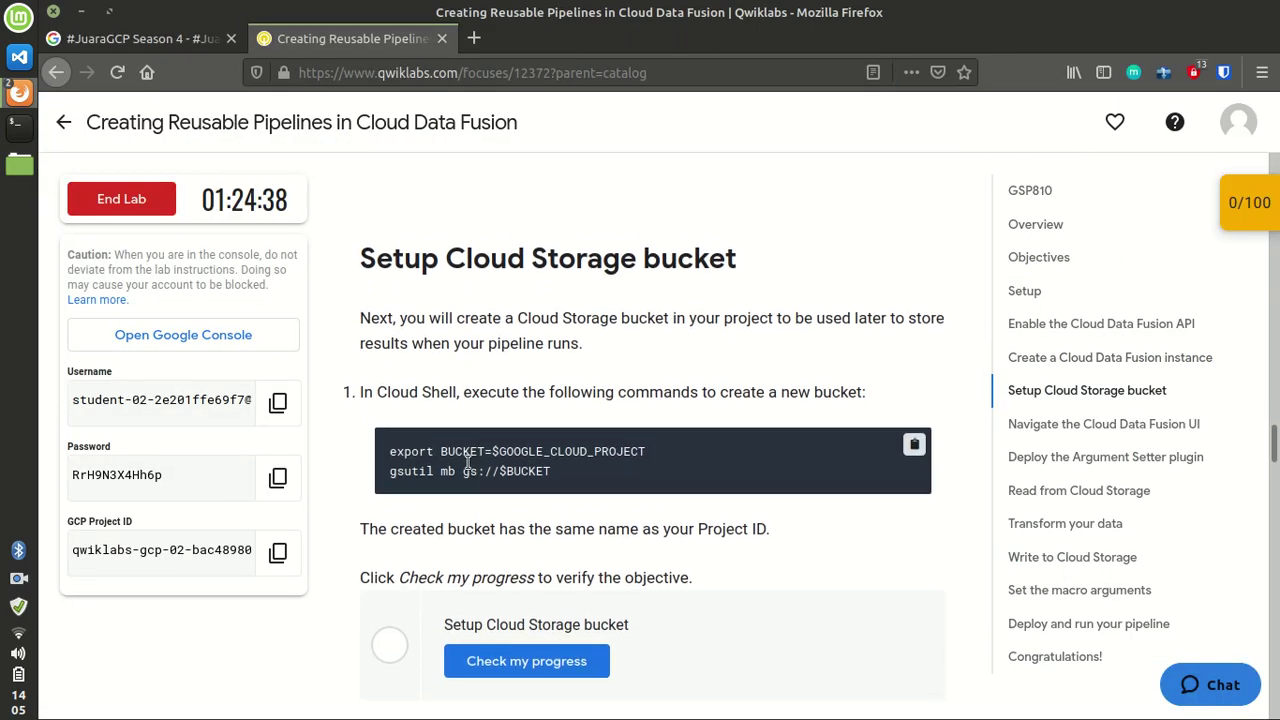
{"action": "scroll", "coordinate": [467, 462], "scroll_direction": "down", "scroll_amount": 2}
{"action": "left_click", "coordinate": [913, 361]}
Step: Run the copied commands, export BUCKET=$GOOGLE_CLOUD_PROJECT and gsutil mb gs://$BUCKET, in Cloud Shell and authorize its API calls
{"action": "key", "text": "alt+Tab"}
{"action": "left_click", "coordinate": [140, 38]}
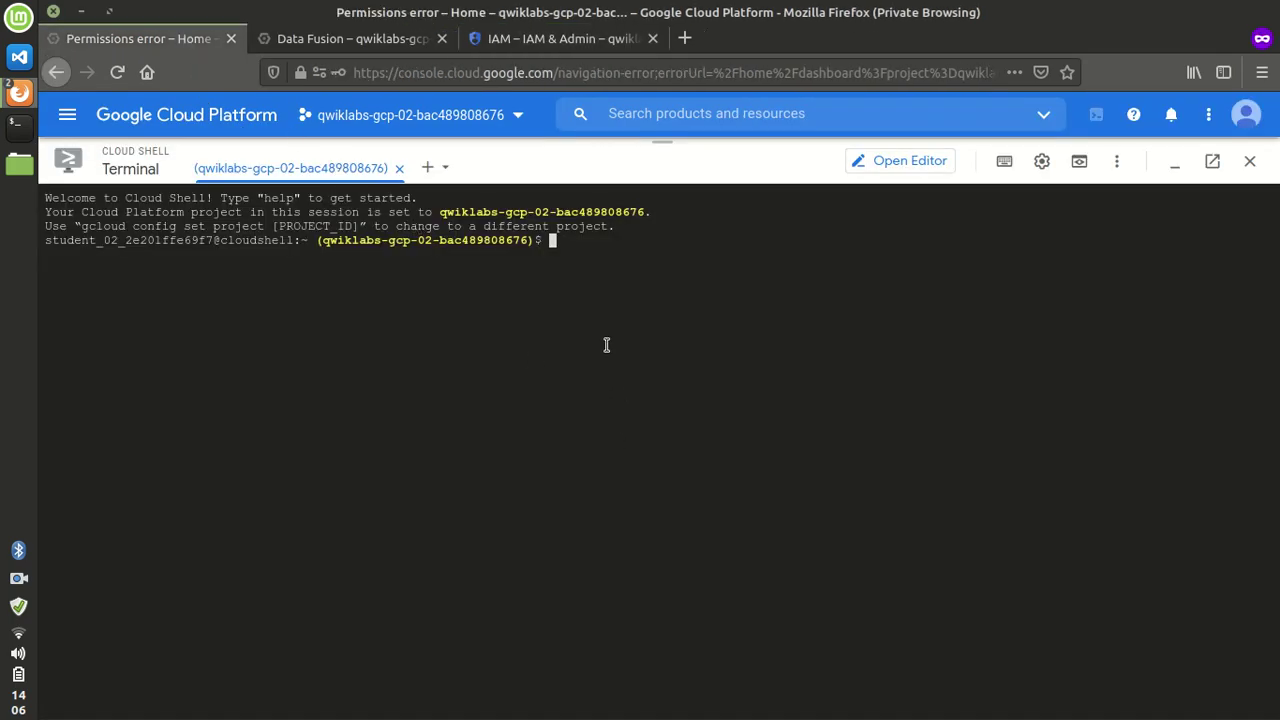
{"action": "key", "text": "ctrl+v"}
{"action": "key", "text": "Return"}
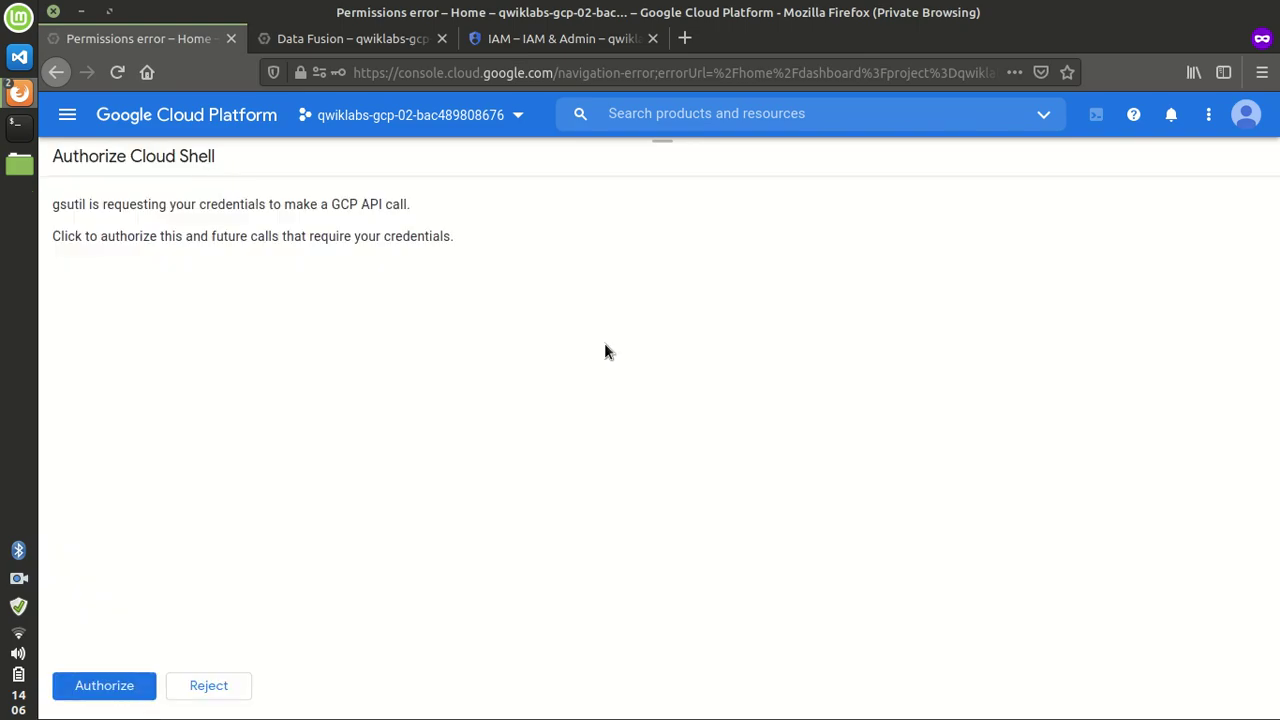
{"action": "left_click", "coordinate": [112, 686]}
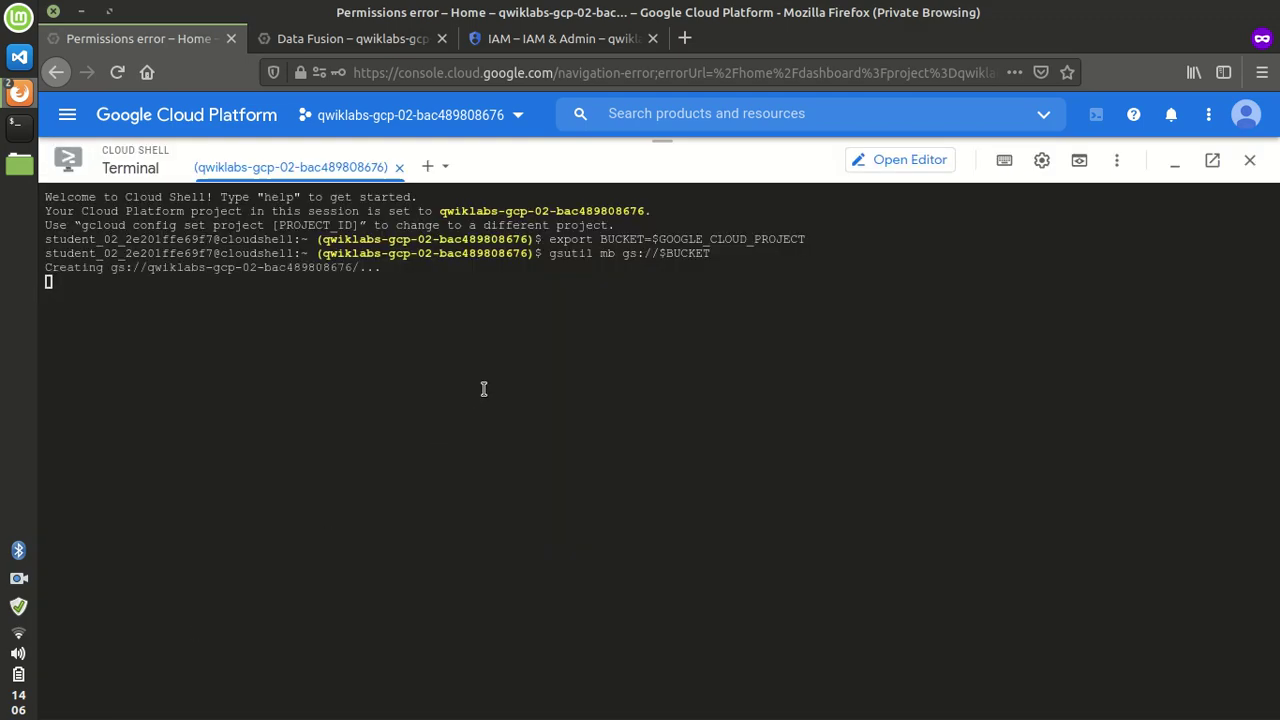
Step: Read the lab's instructions for navigating the Cloud Data Fusion UI and return to the list of Data Fusion instances
{"action": "key", "text": "alt+Tab"}
{"action": "scroll", "coordinate": [523, 473], "scroll_direction": "down", "scroll_amount": 5}
{"action": "scroll", "coordinate": [526, 471], "scroll_direction": "down", "scroll_amount": 2}
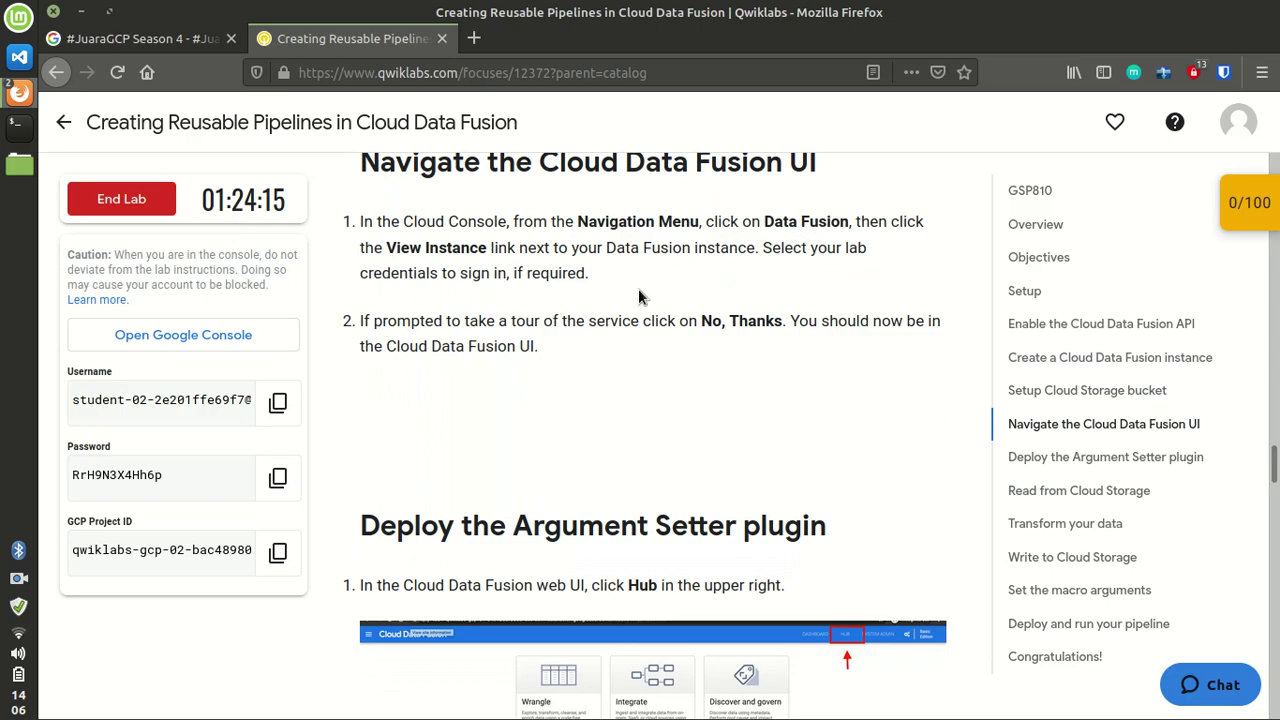
{"action": "key", "text": "alt+Tab"}
{"action": "left_click", "coordinate": [358, 48]}
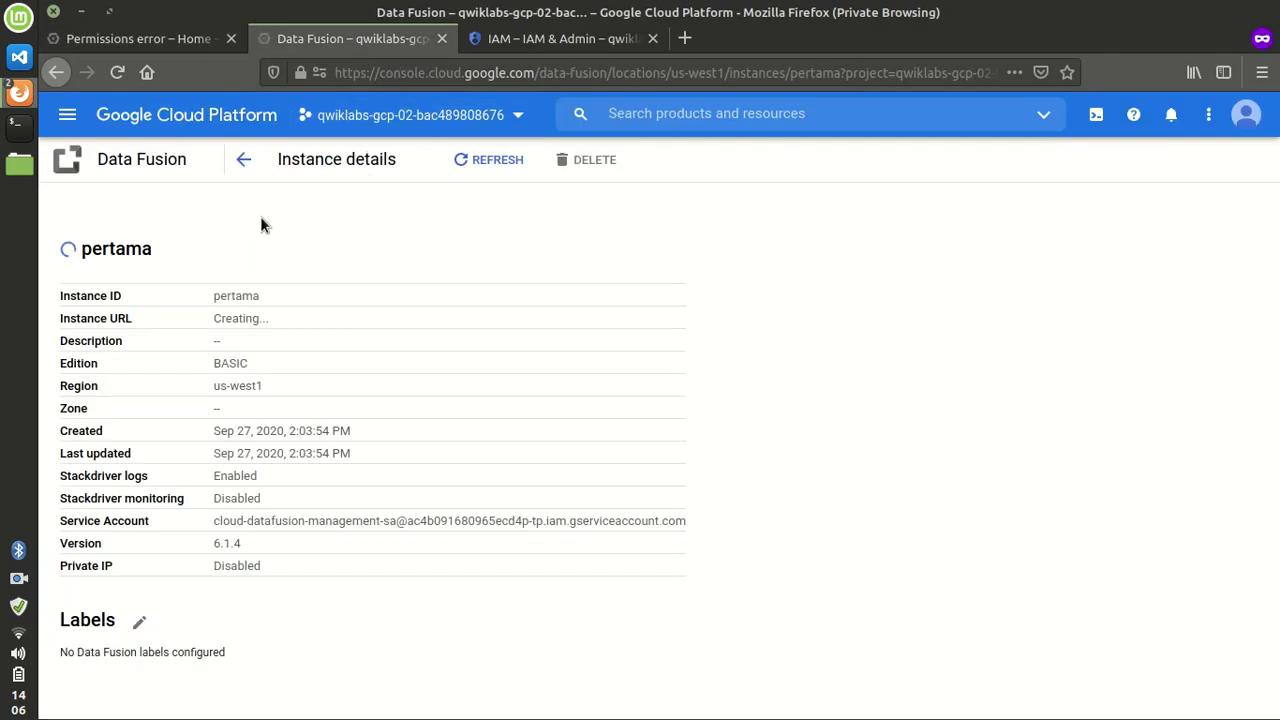
{"action": "left_click", "coordinate": [243, 159]}
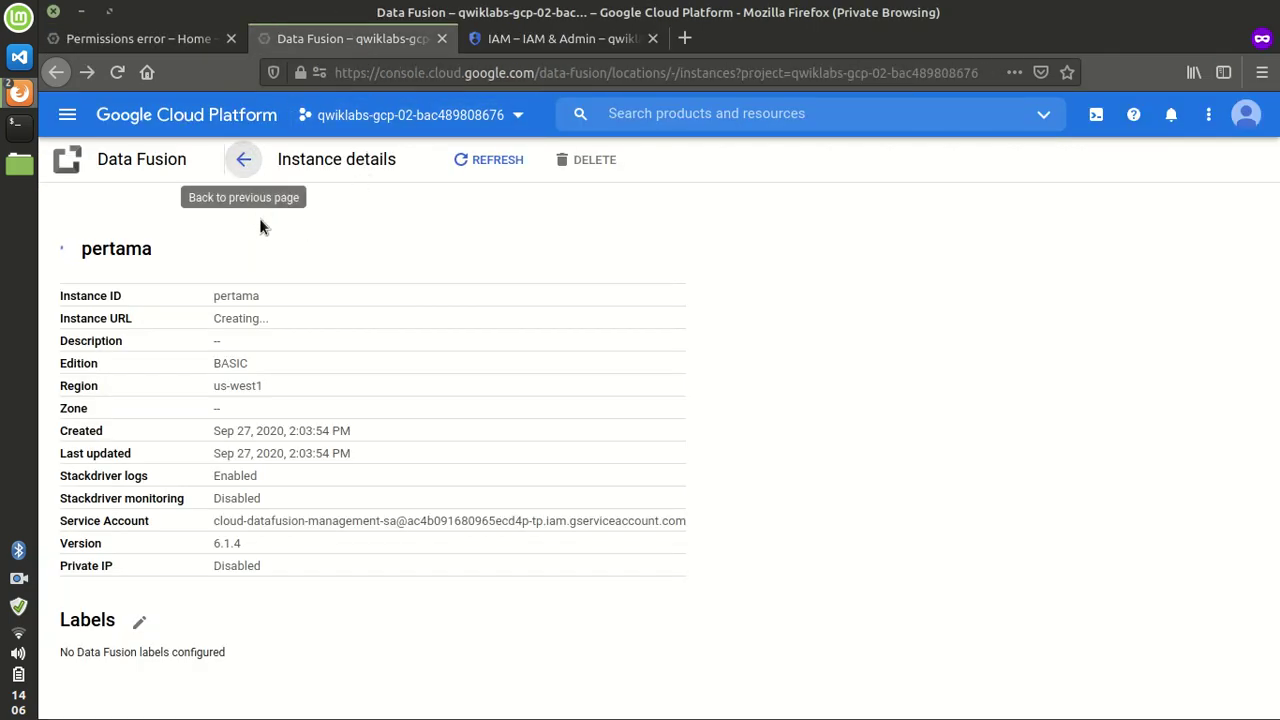
{"action": "left_click", "coordinate": [243, 160]}
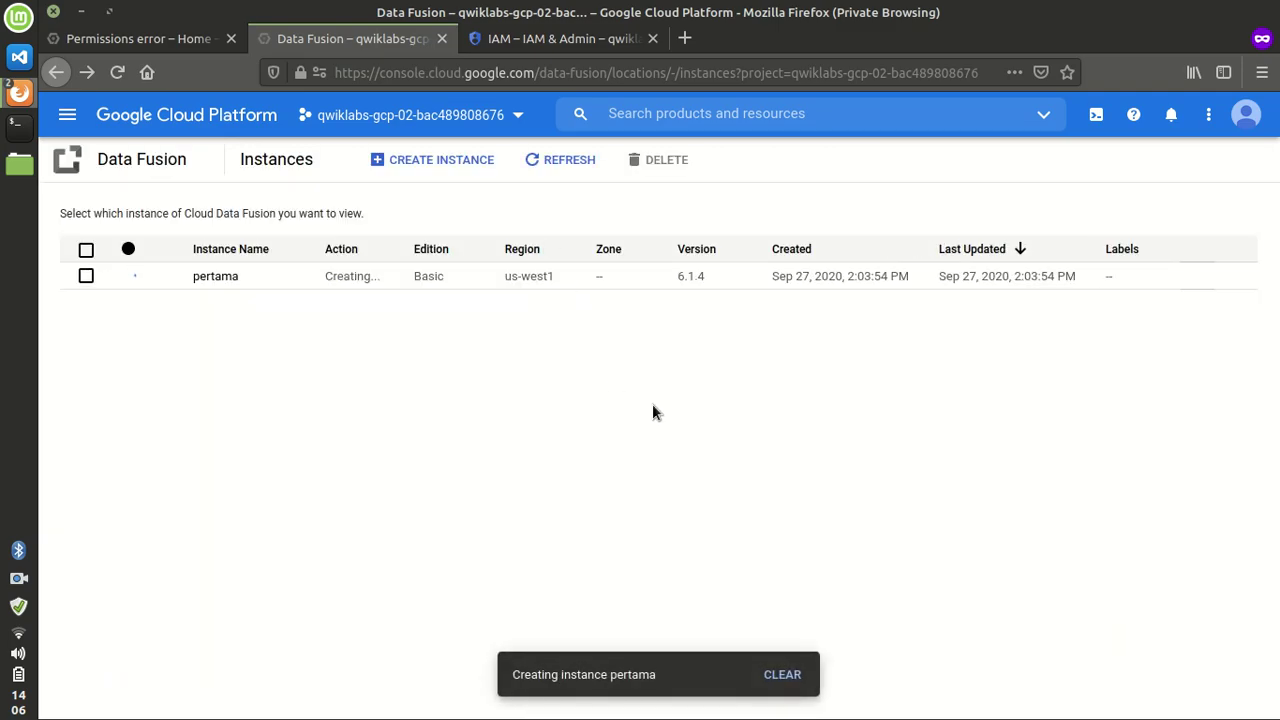
Step: Check the lab progress for creating the Data Fusion instance and for adding the API Service Agent role to the service account
{"action": "key", "text": "alt+Tab"}
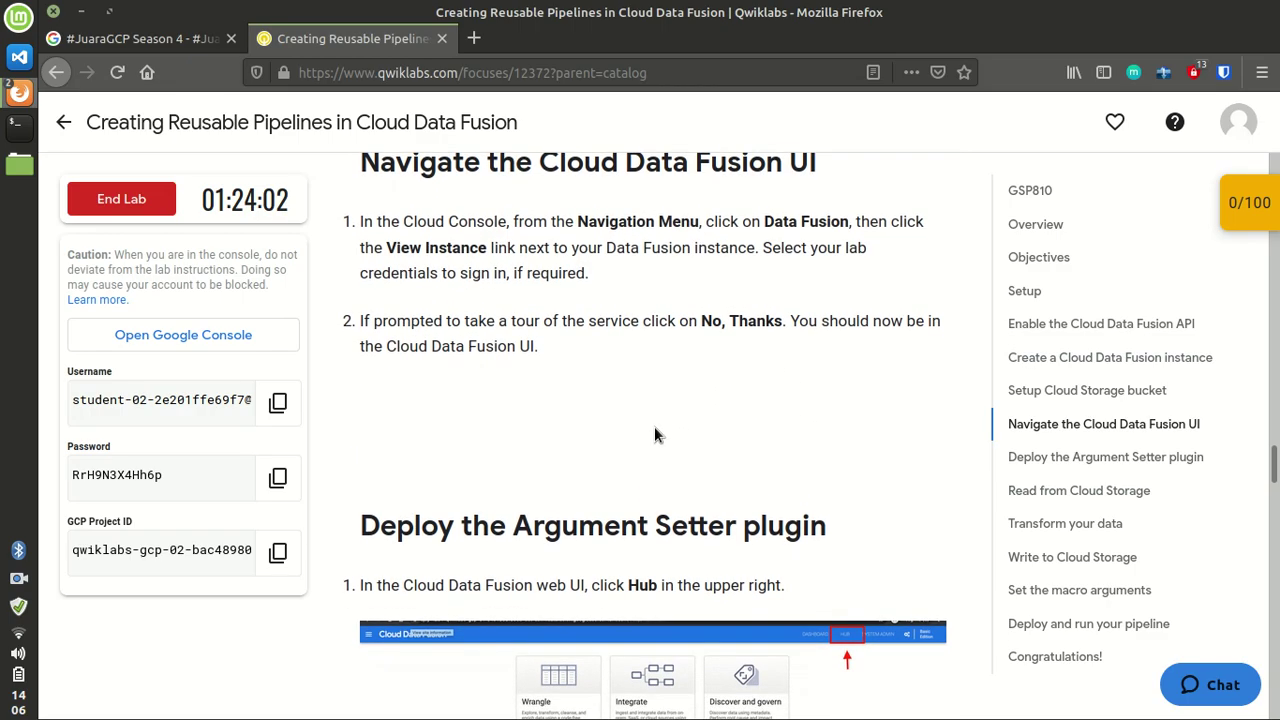
{"action": "left_click", "coordinate": [1250, 205]}
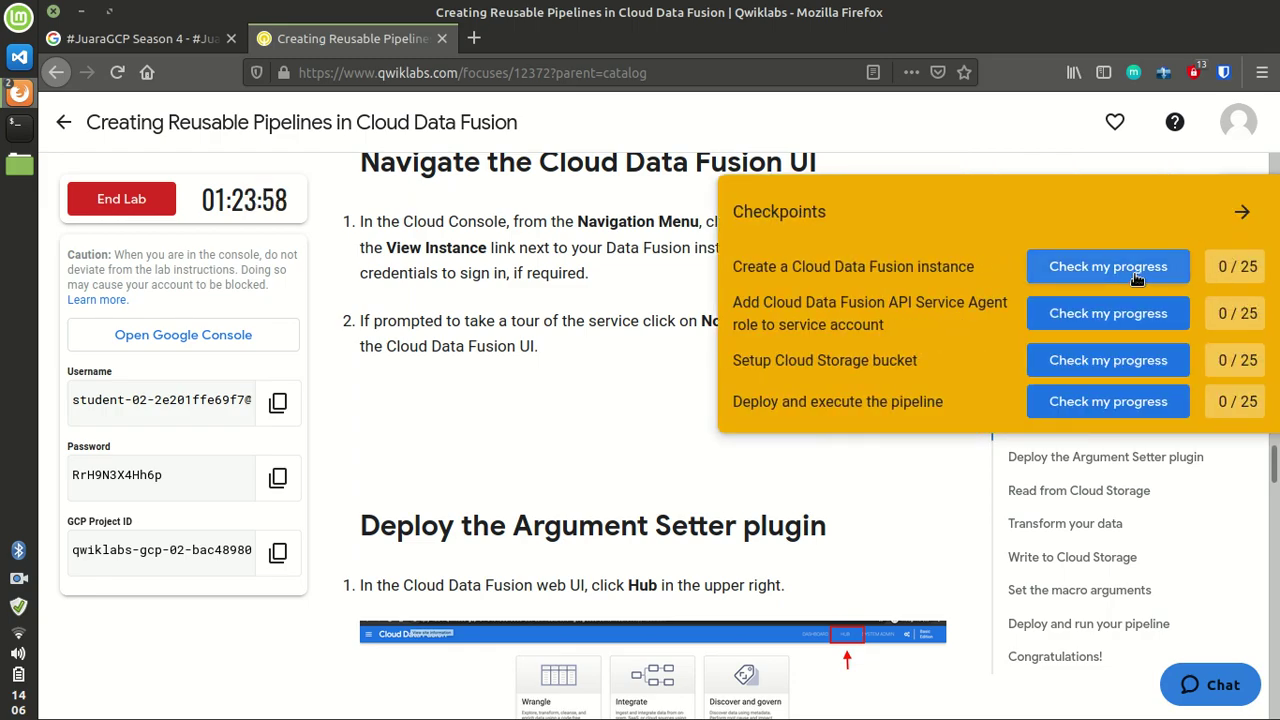
{"action": "left_click", "coordinate": [1139, 272]}
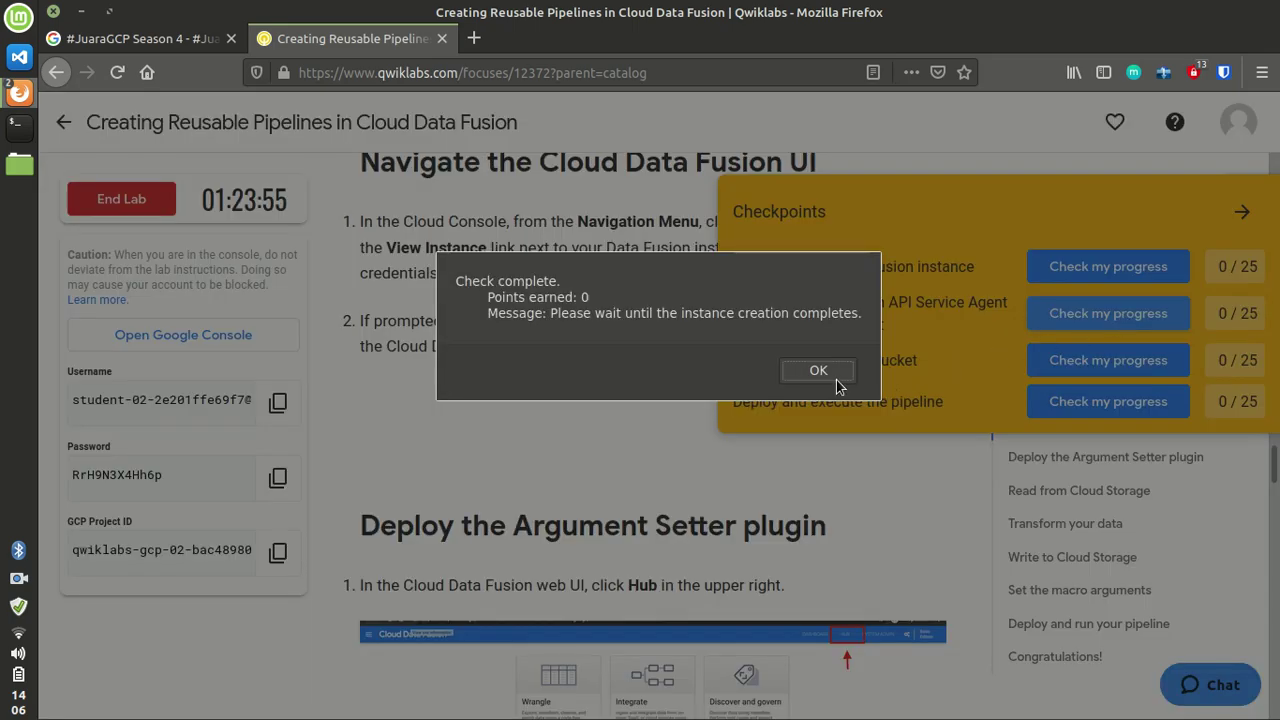
{"action": "left_click", "coordinate": [834, 376]}
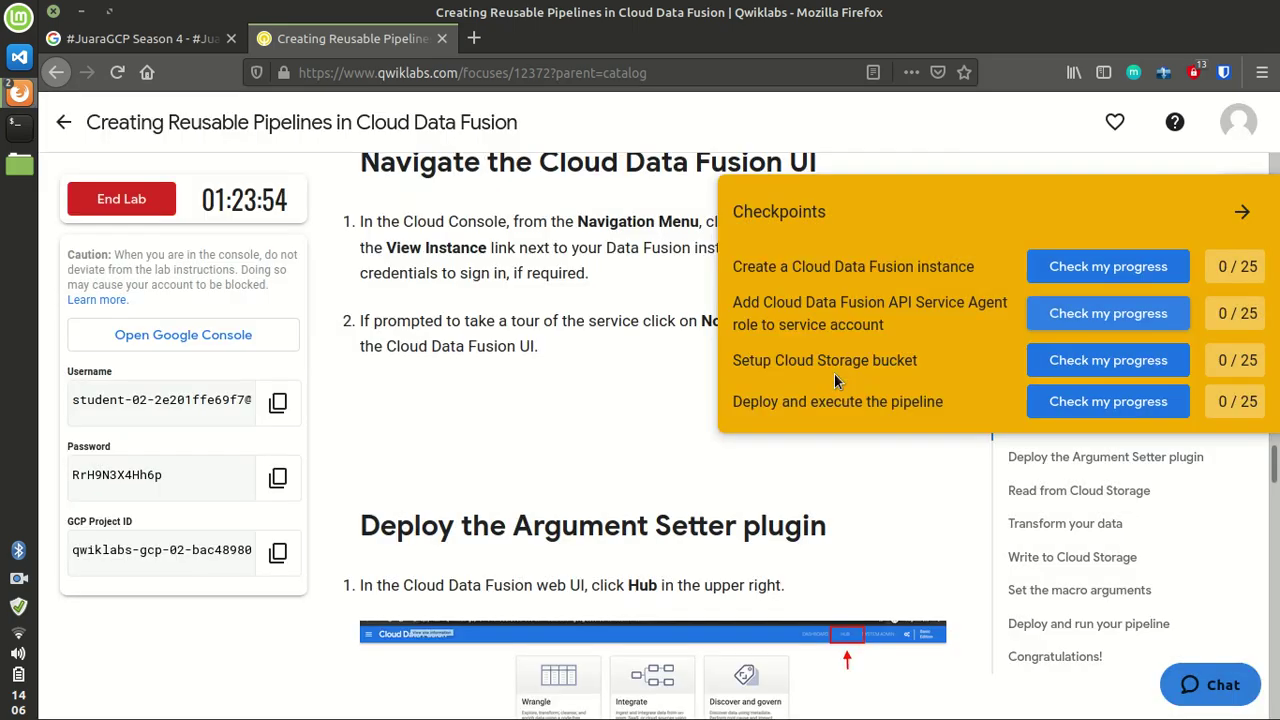
{"action": "left_click", "coordinate": [1104, 316]}
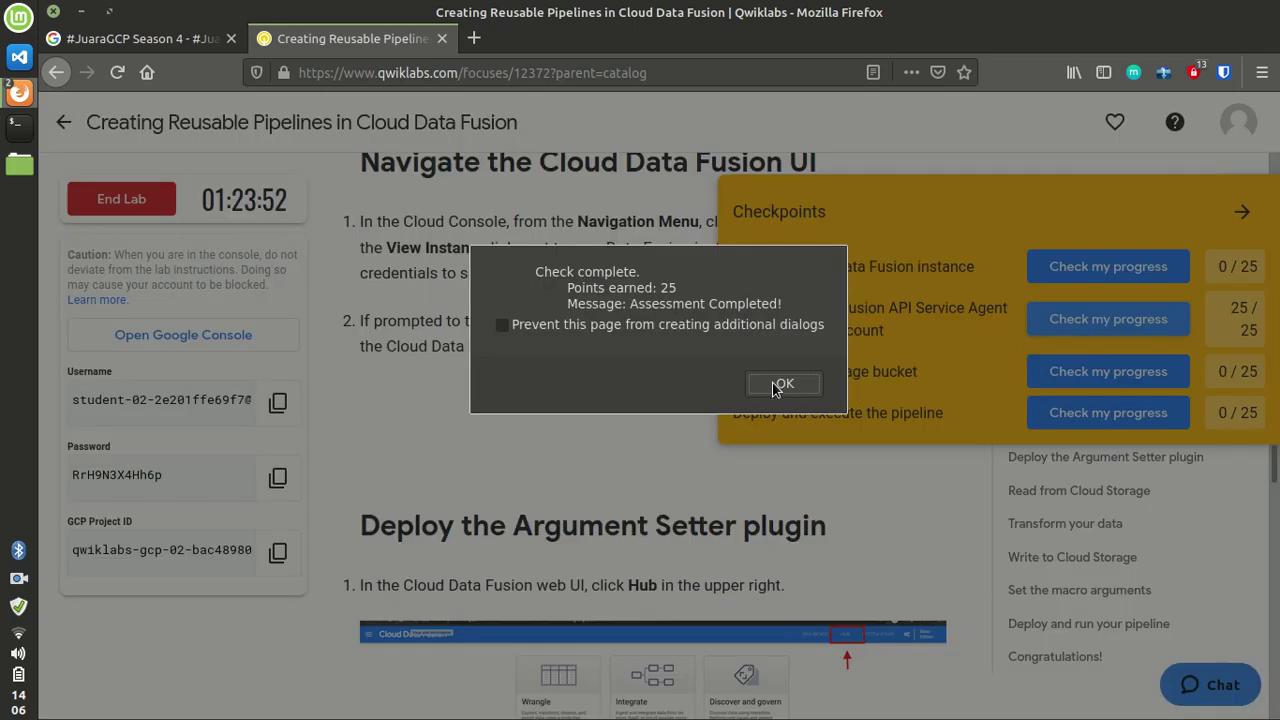
{"action": "left_click", "coordinate": [782, 384]}
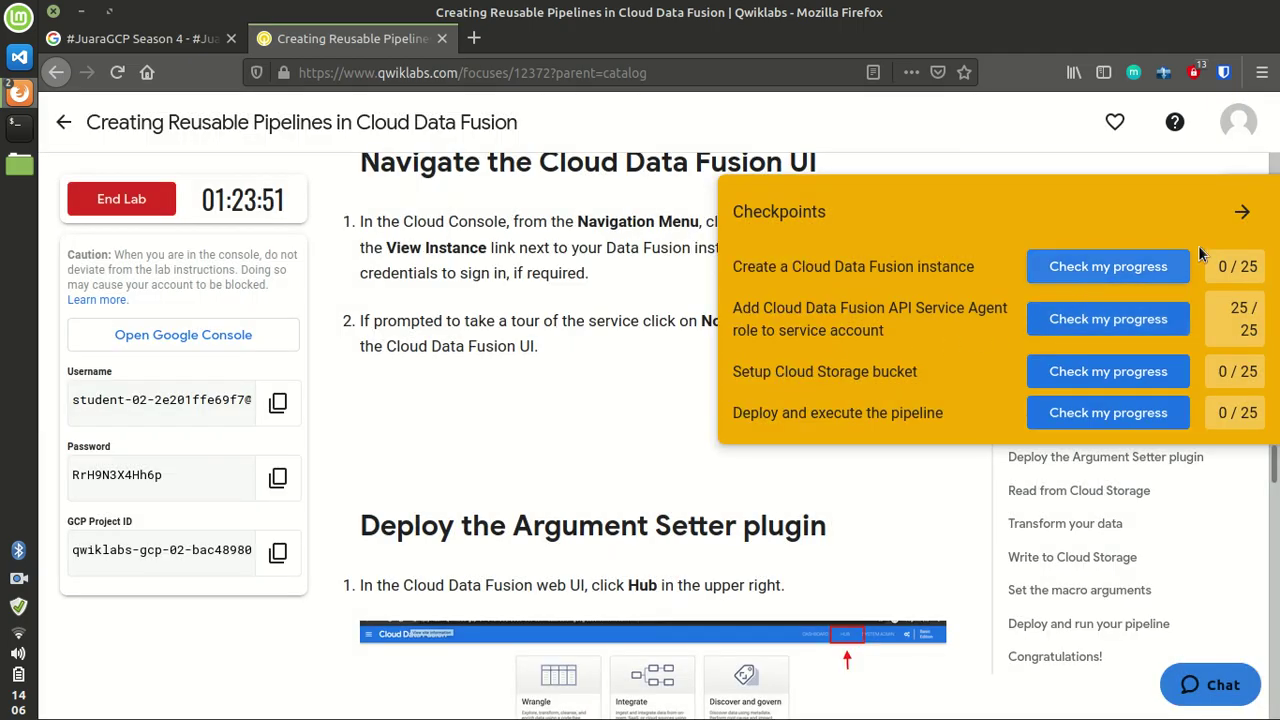
{"action": "left_click", "coordinate": [1241, 212]}
Step: Reload the Data Fusion instances list to check the "pertama" instance and reread the lab's instructions for opening it
{"action": "key", "text": "alt+Tab"}
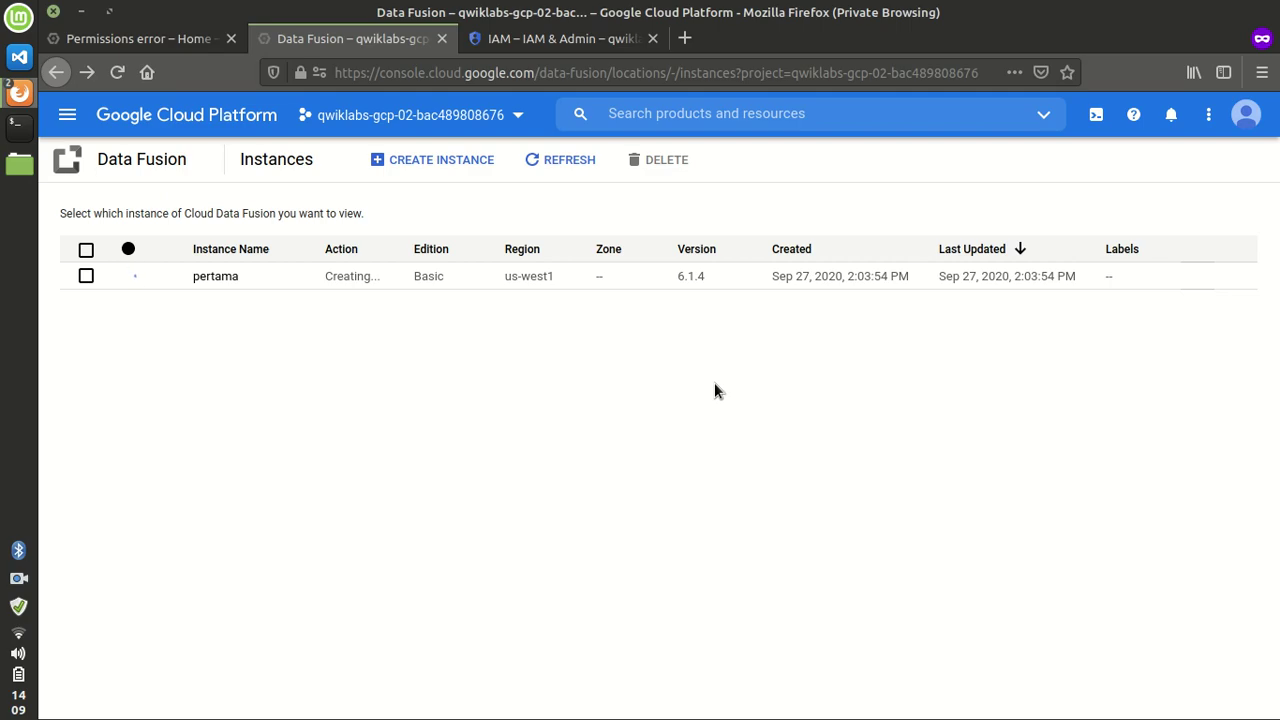
{"action": "key", "text": "F5"}
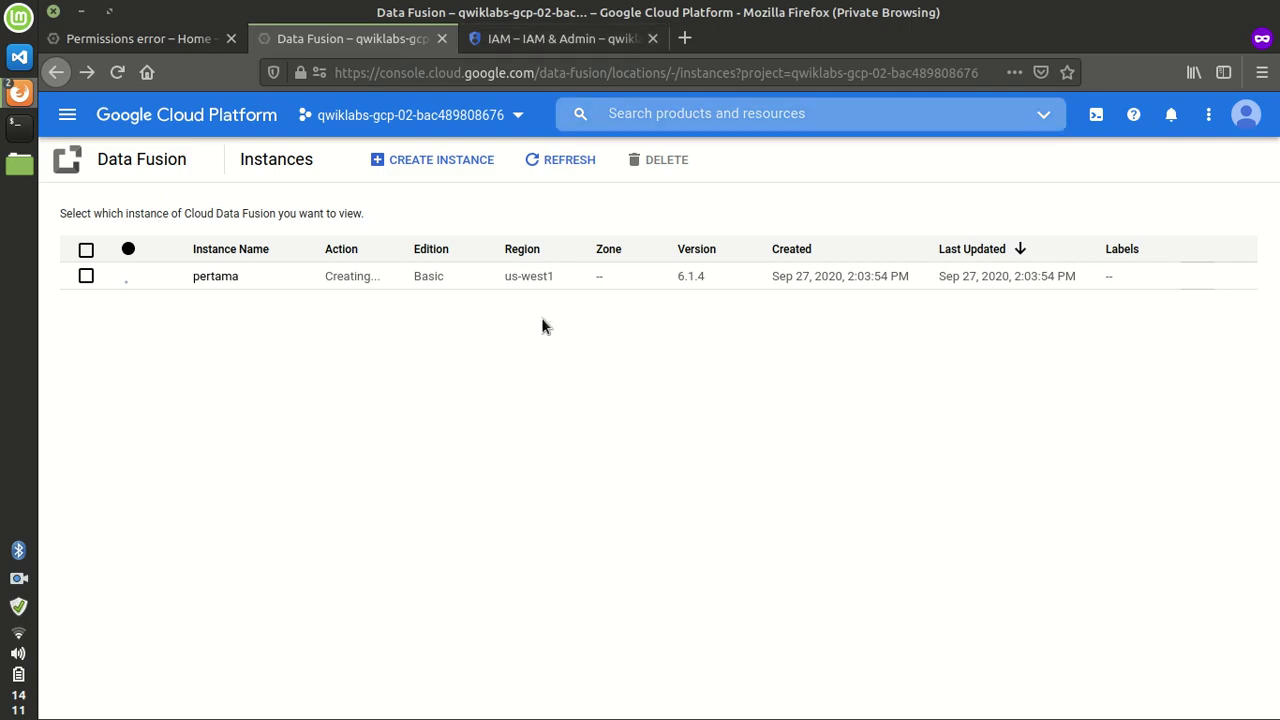
{"action": "key", "text": "alt+Tab"}
{"action": "scroll", "coordinate": [370, 470], "scroll_direction": "down", "scroll_amount": 2}
{"action": "scroll", "coordinate": [362, 474], "scroll_direction": "up", "scroll_amount": 6}
{"action": "scroll", "coordinate": [363, 474], "scroll_direction": "down", "scroll_amount": 3}
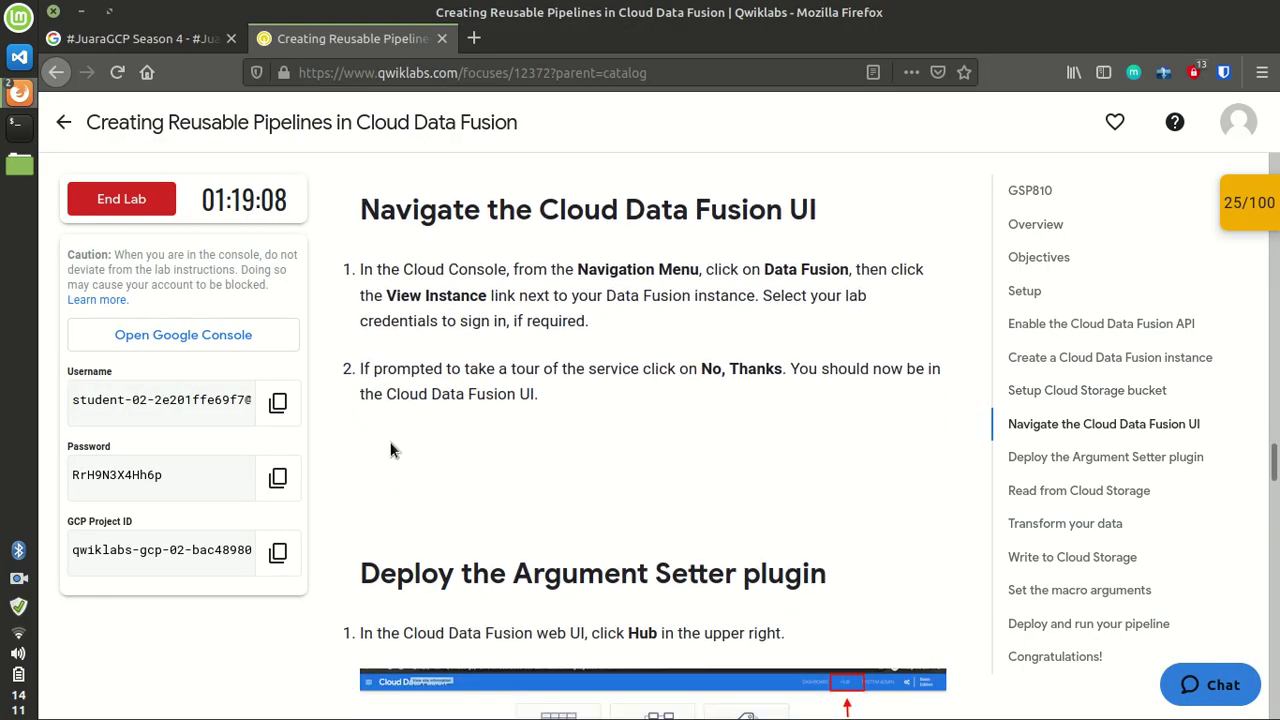
{"action": "key", "text": "alt+Tab"}
{"action": "key", "text": "alt+Tab"}
Step: Check the lab progress for the Setup Cloud Storage bucket objective and return to the Data Fusion UI section
{"action": "scroll", "coordinate": [645, 330], "scroll_direction": "up", "scroll_amount": 5}
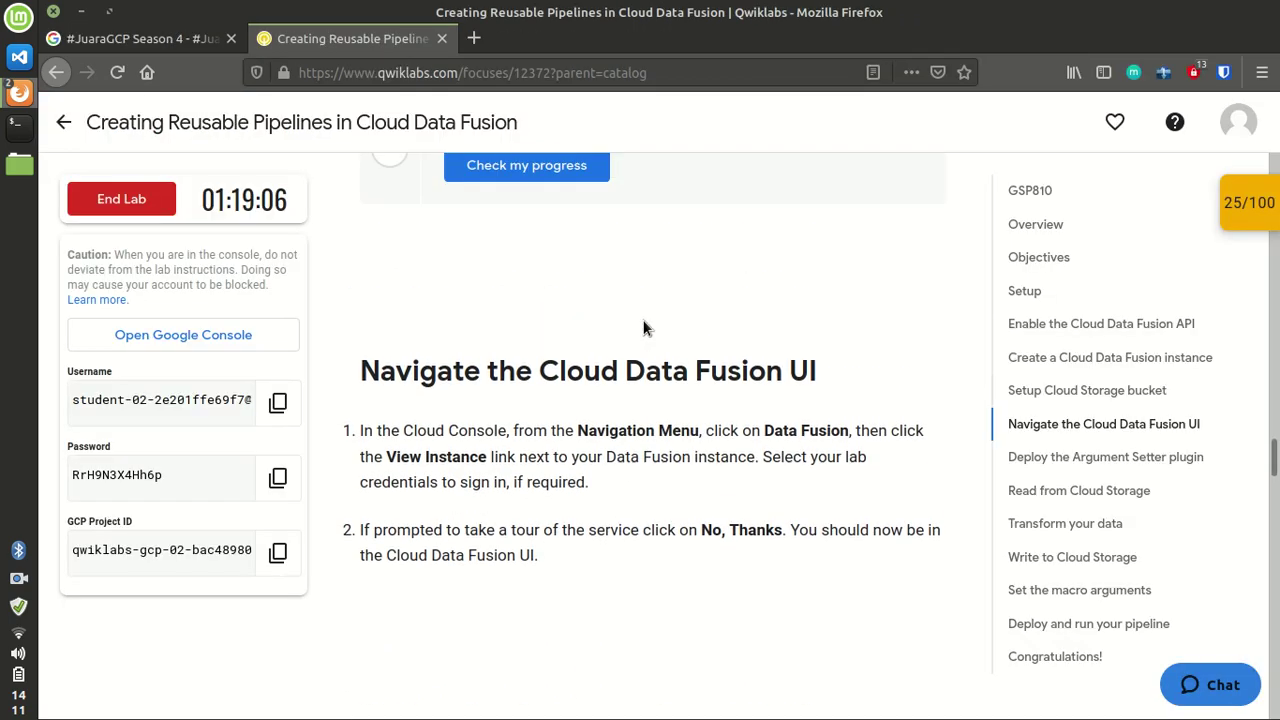
{"action": "left_click", "coordinate": [578, 338]}
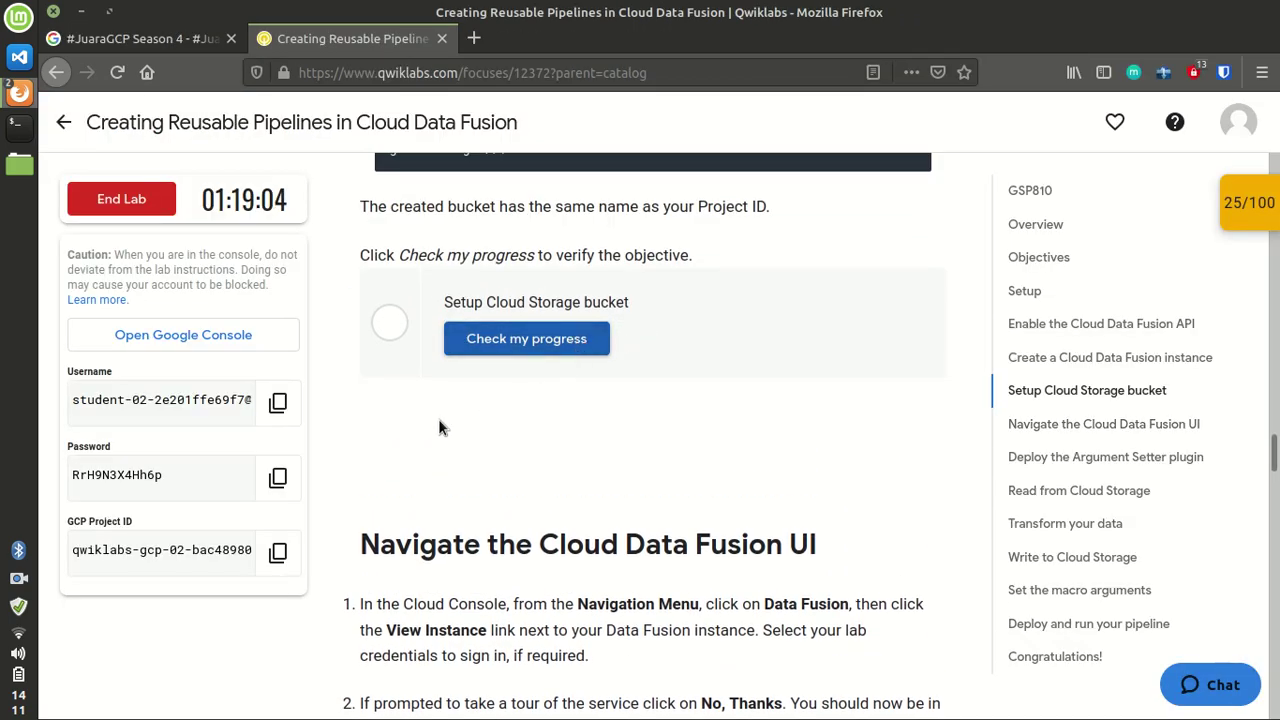
{"action": "scroll", "coordinate": [391, 425], "scroll_direction": "down", "scroll_amount": 5}
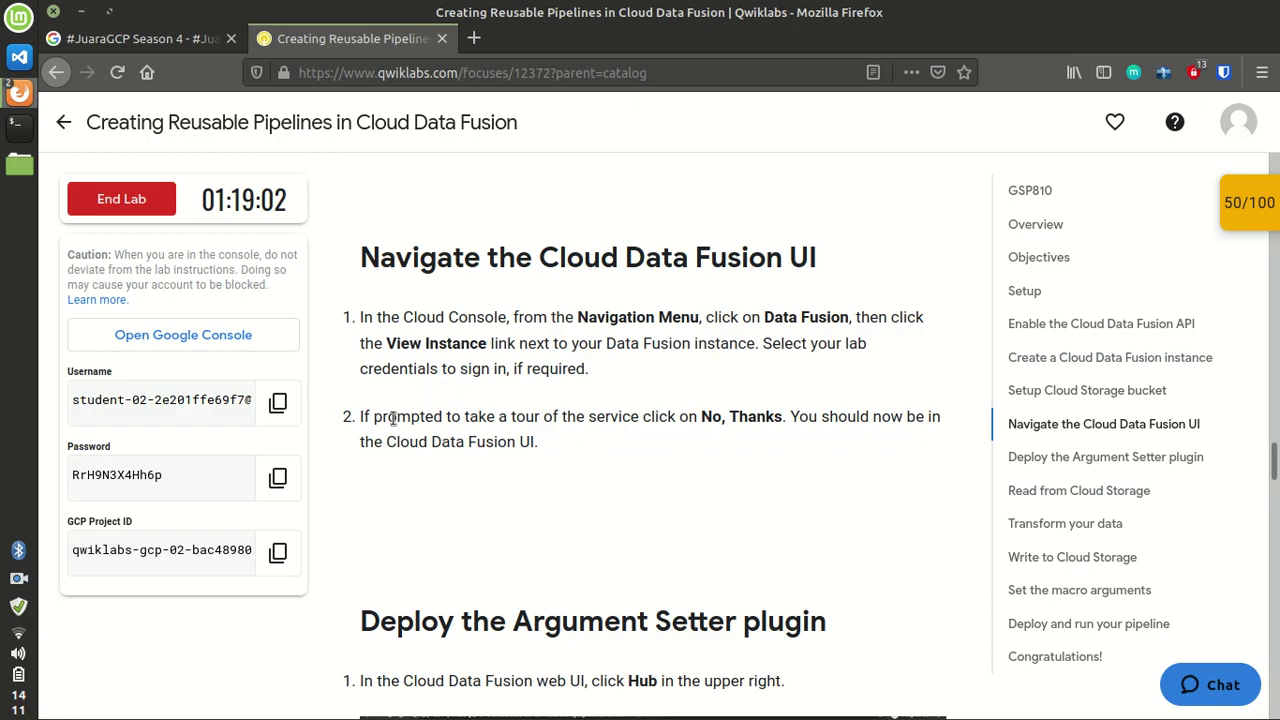
Step: Recheck the lab's checkpoint for creating a Cloud Data Fusion instance and return to the console's instances list
{"action": "left_click", "coordinate": [1262, 218]}
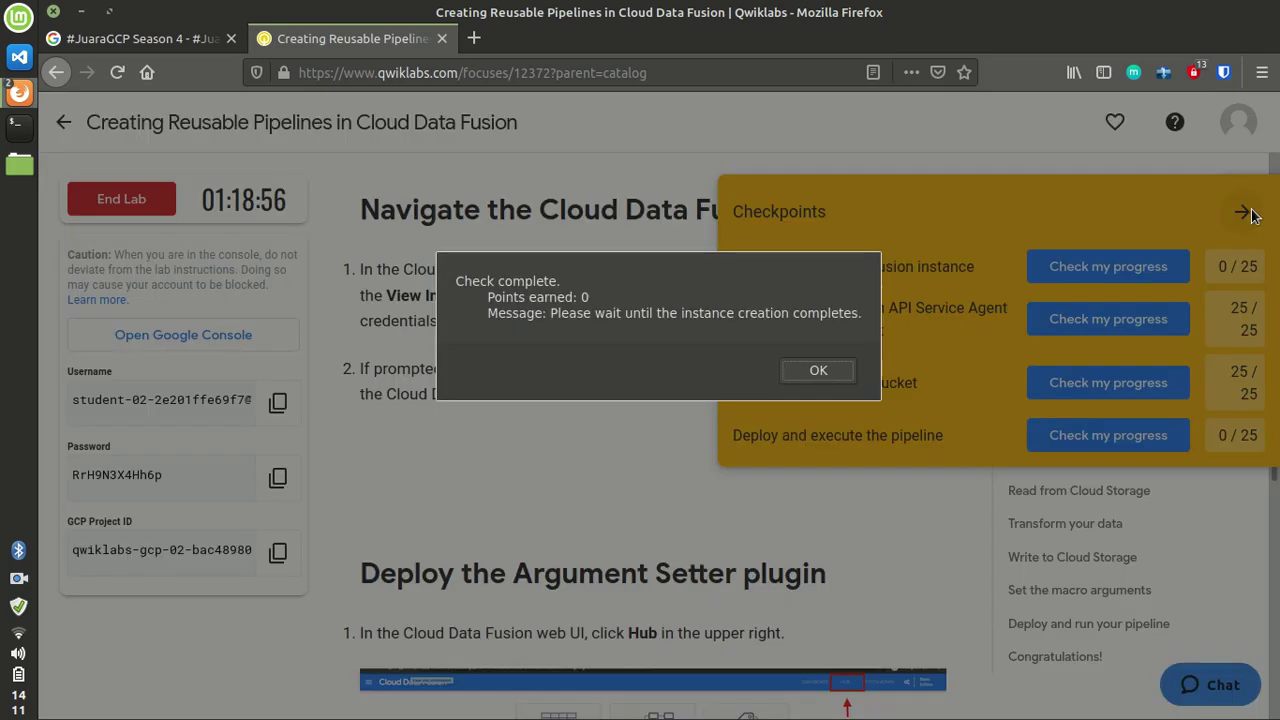
{"action": "left_click", "coordinate": [818, 371]}
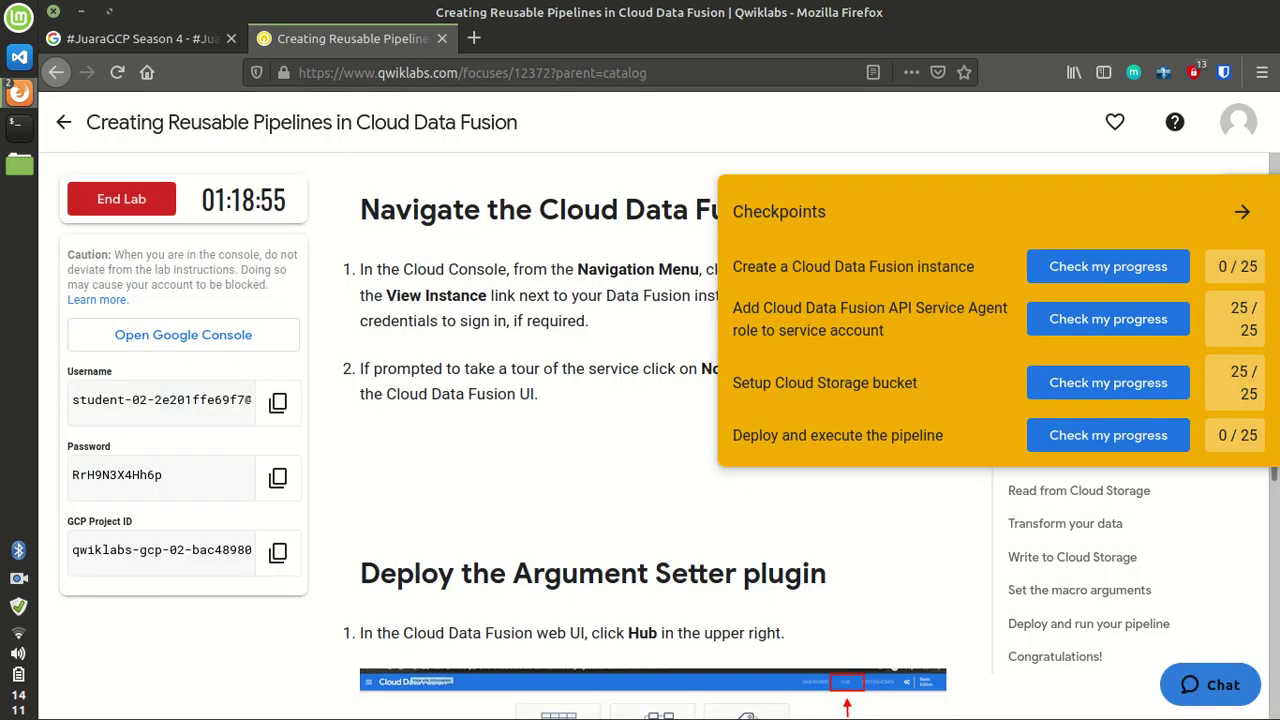
{"action": "left_click", "coordinate": [1245, 209]}
{"action": "key", "text": "alt+Tab"}
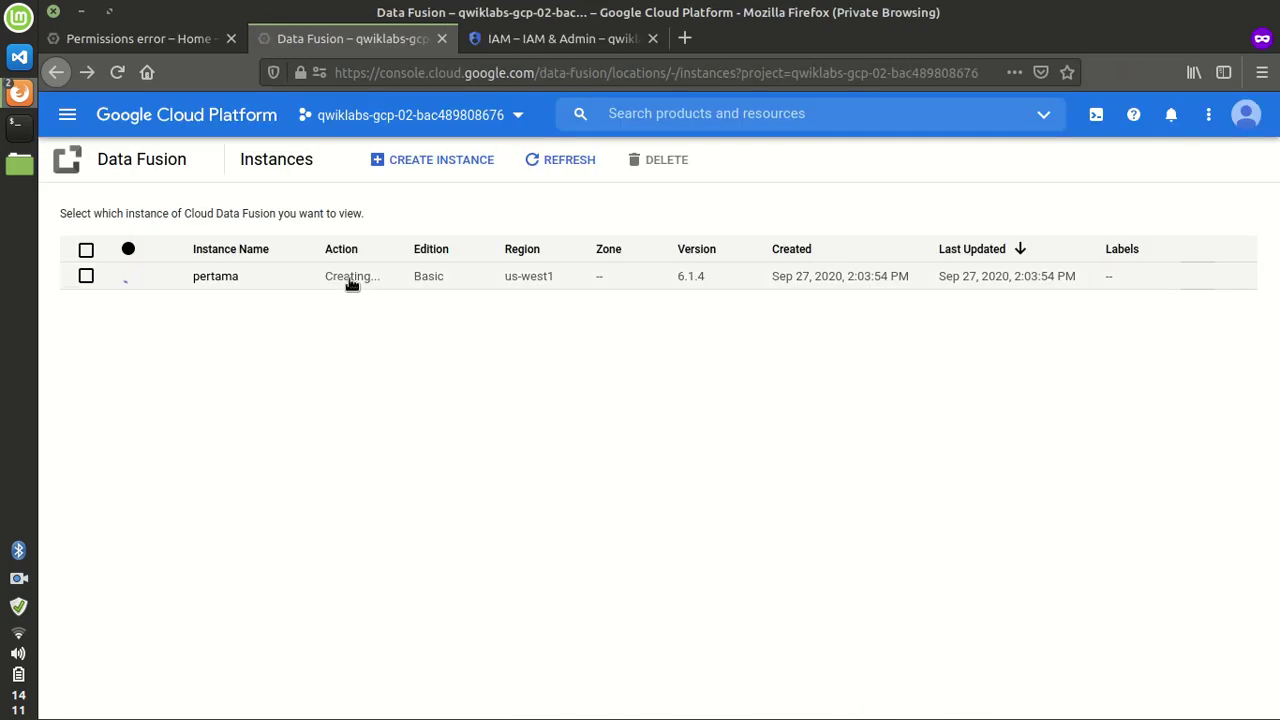
{"action": "left_click", "coordinate": [18, 578]}
{"action": "left_click", "coordinate": [71, 605]}
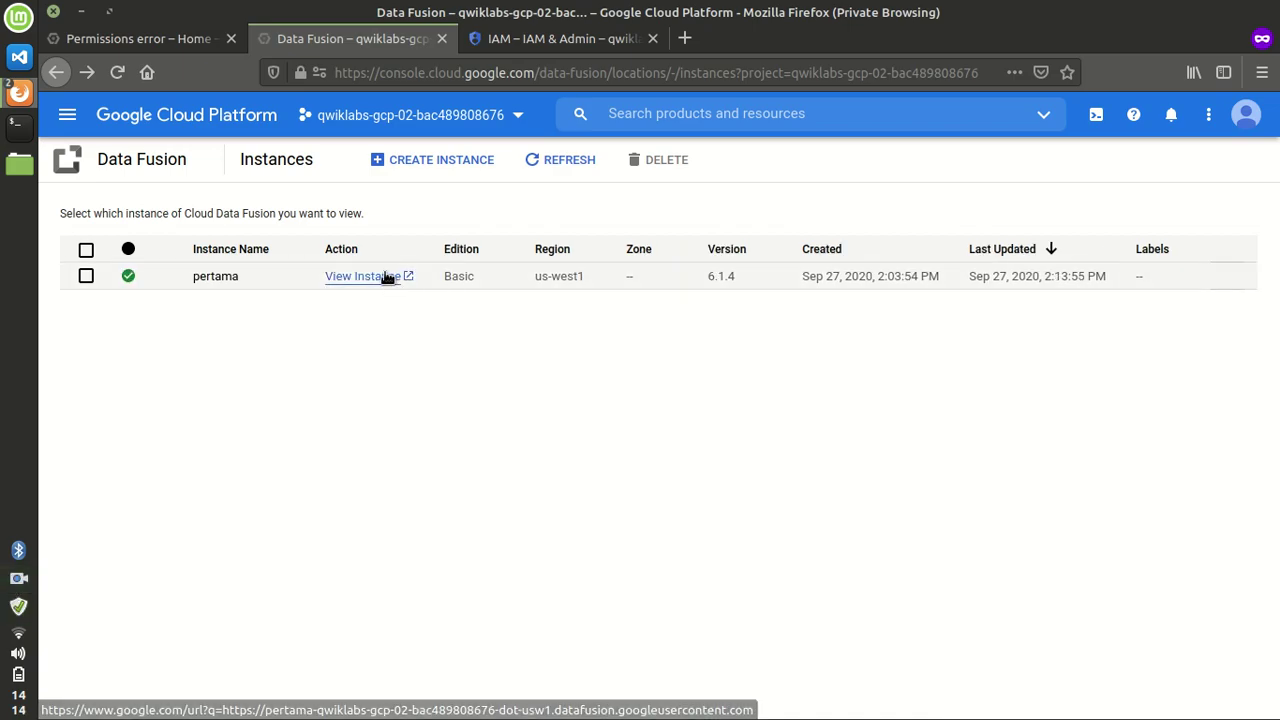
Step: Open the "pertama" instance's Cloud Data Fusion UI and read the lab's Argument Setter plugin and Read from Cloud Storage instructions
{"action": "left_click", "coordinate": [393, 277]}
{"action": "left_click", "coordinate": [603, 187]}
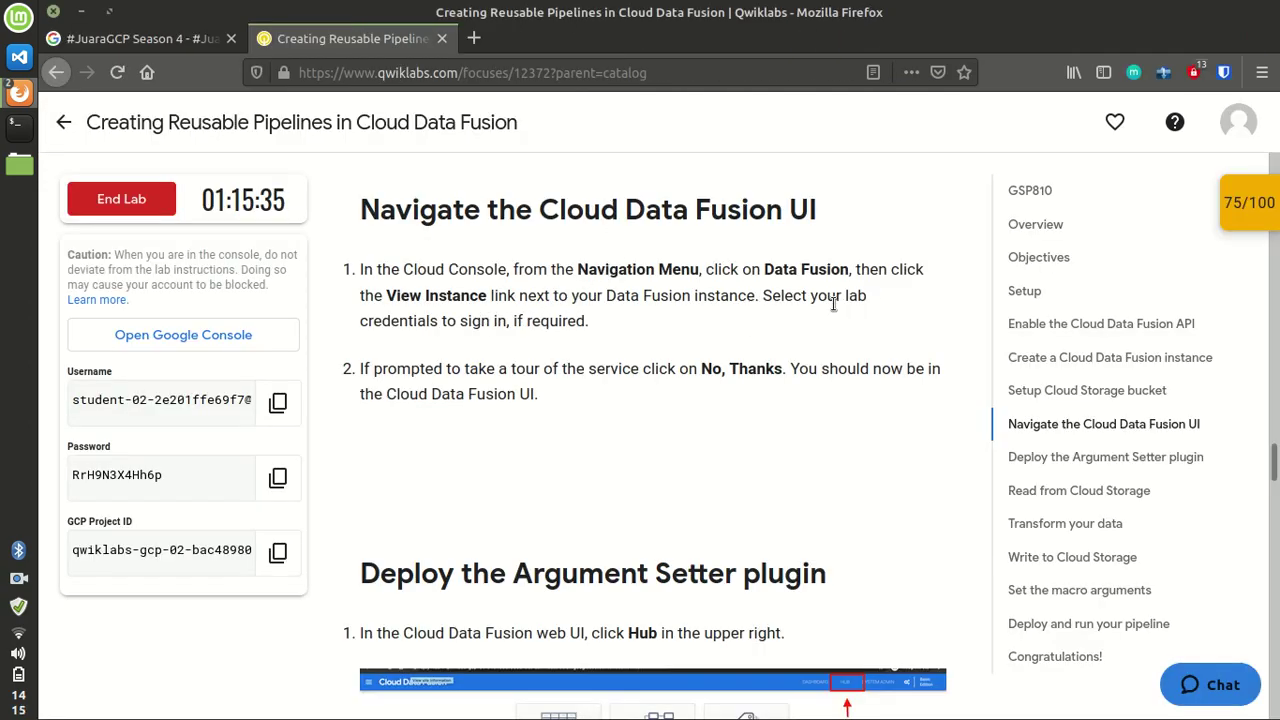
{"action": "scroll", "coordinate": [505, 425], "scroll_direction": "down", "scroll_amount": 4}
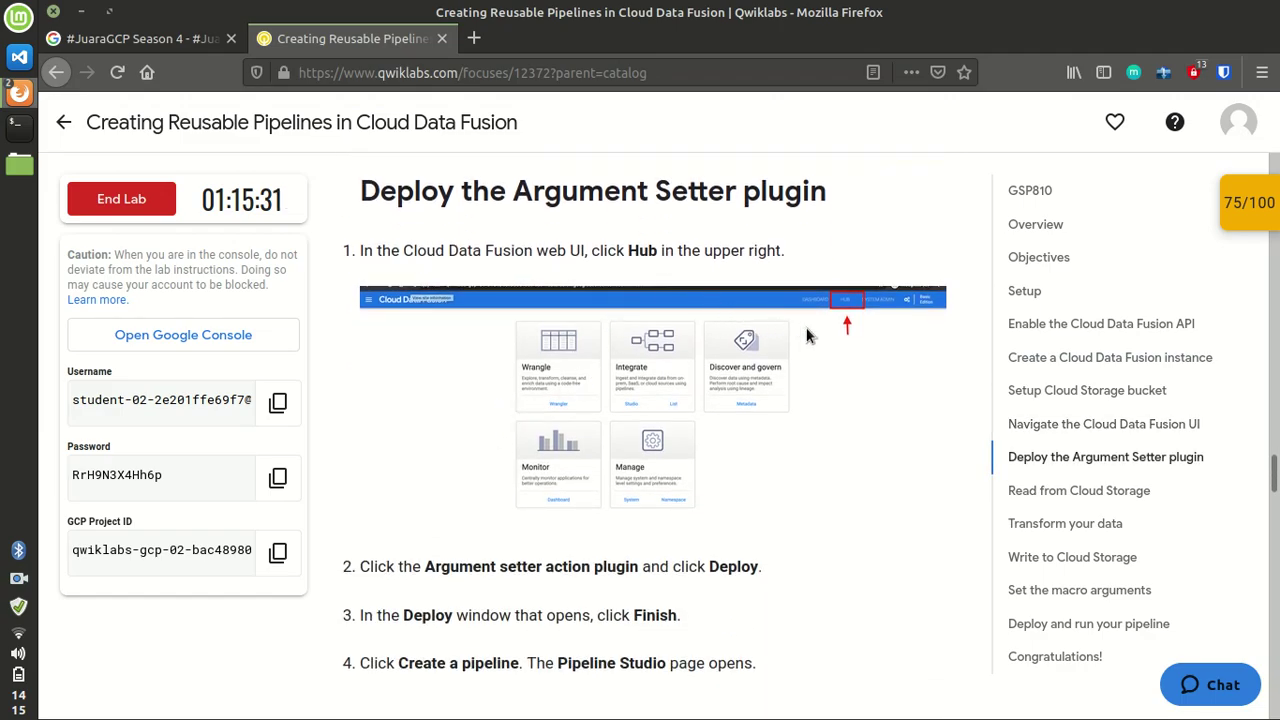
{"action": "key", "text": "alt+Tab"}
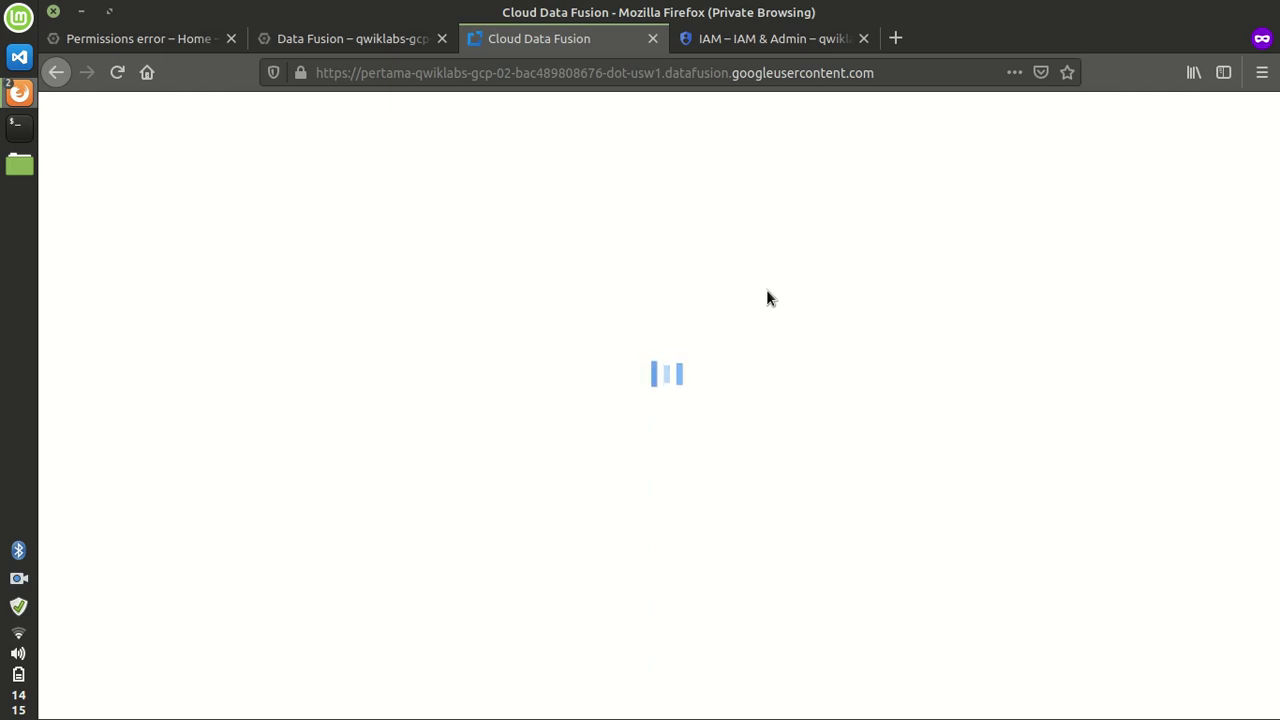
{"action": "key", "text": "alt+Tab"}
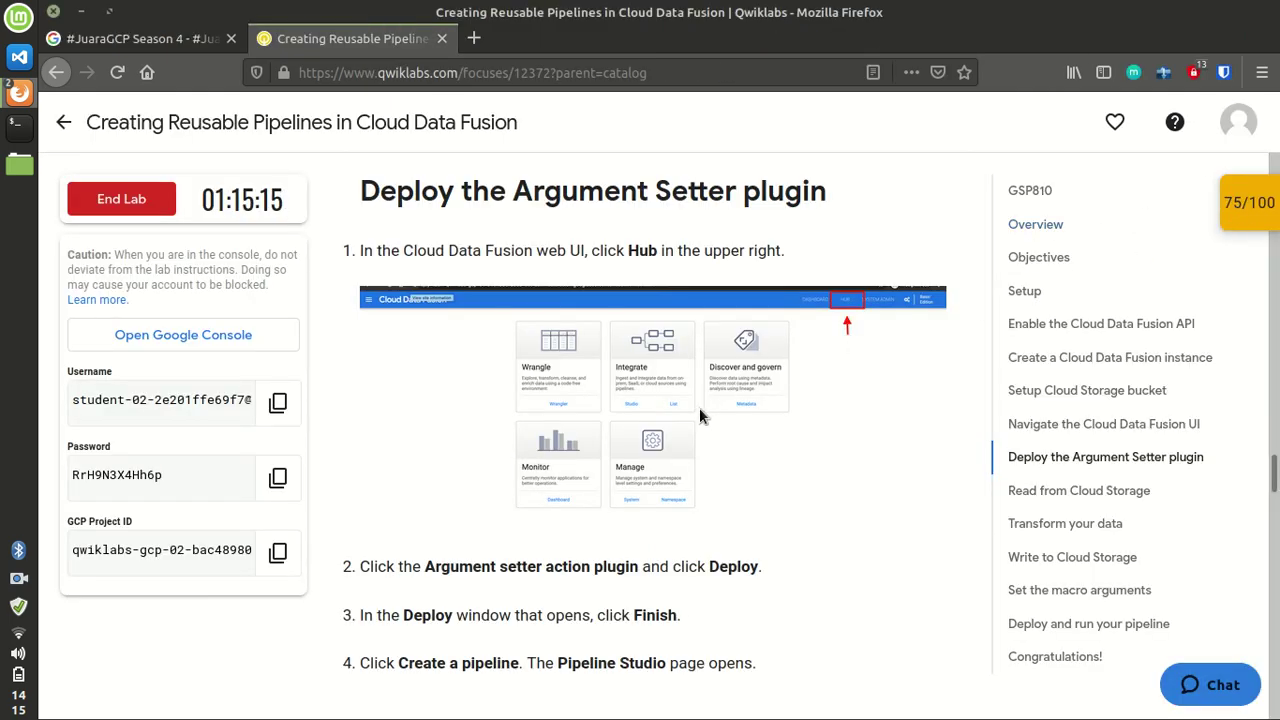
{"action": "scroll", "coordinate": [641, 427], "scroll_direction": "down", "scroll_amount": 6}
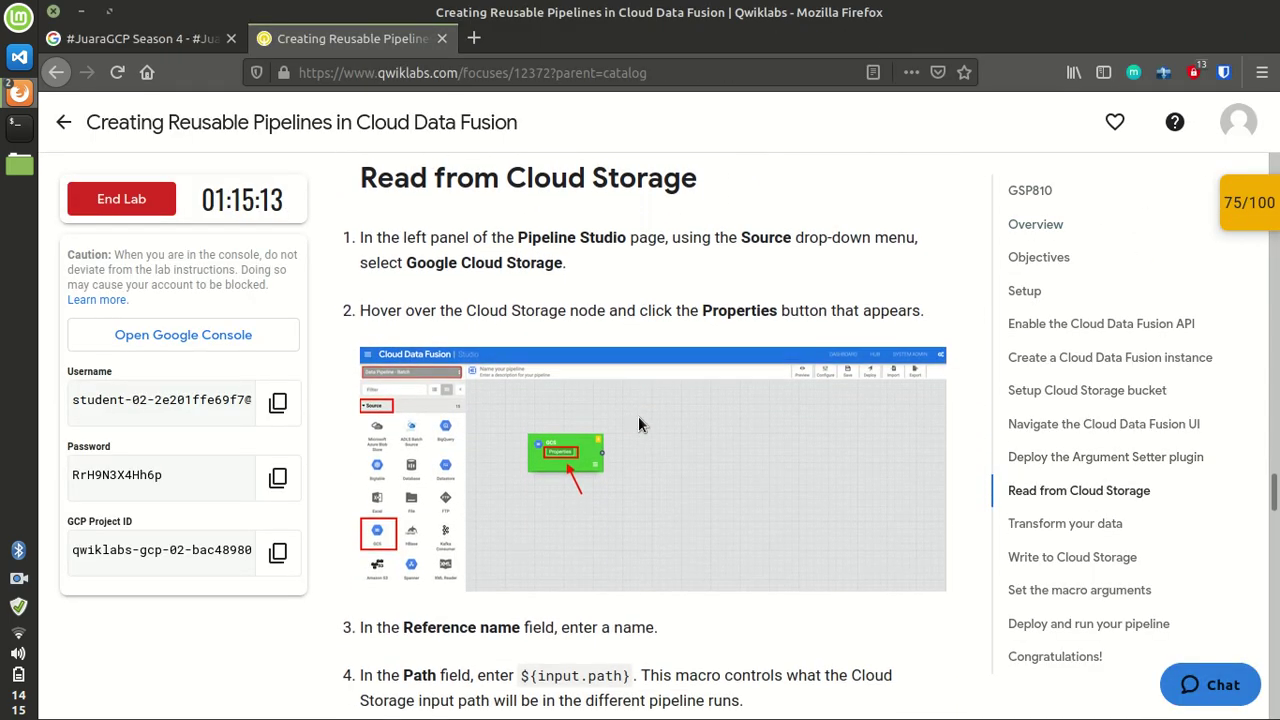
Step: Reread the lab's Argument Setter plugin section, decline the Cloud Data Fusion welcome tour, and open the Hub
{"action": "scroll", "coordinate": [638, 417], "scroll_direction": "up", "scroll_amount": 7}
{"action": "scroll", "coordinate": [638, 422], "scroll_direction": "down", "scroll_amount": 2}
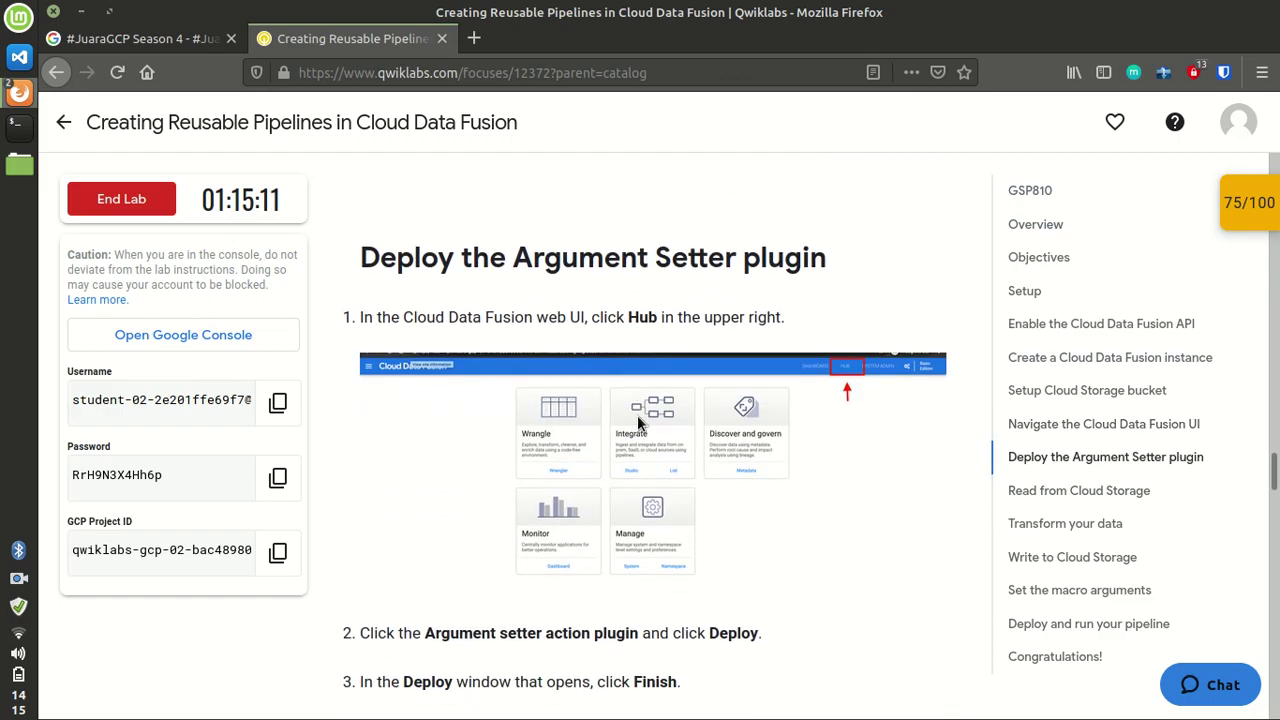
{"action": "key", "text": "alt+Tab"}
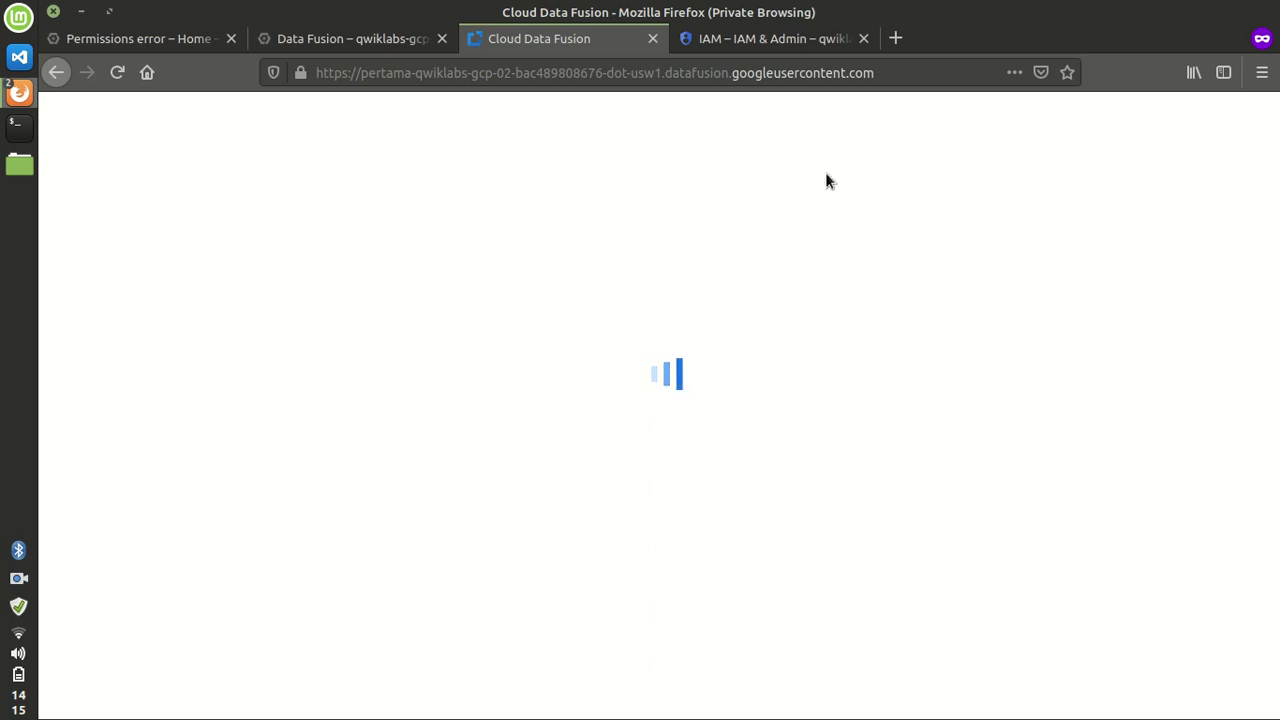
{"action": "left_click", "coordinate": [926, 66]}
{"action": "left_click", "coordinate": [828, 263]}
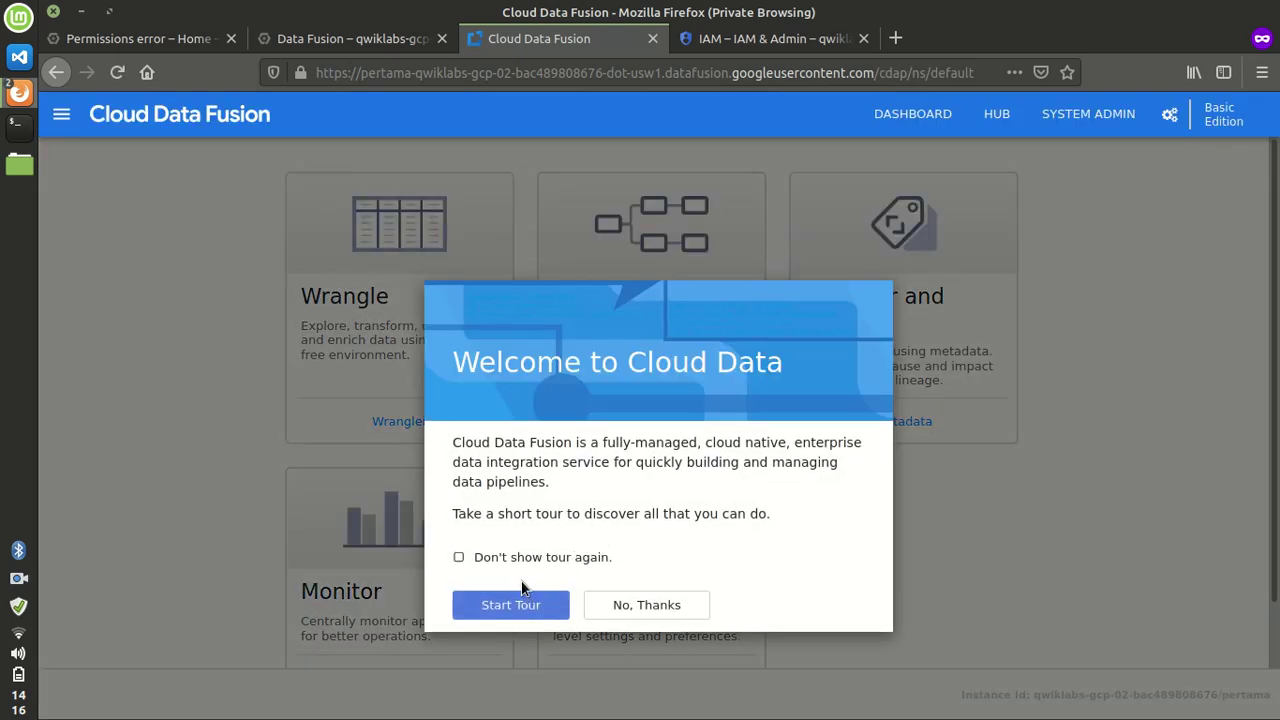
{"action": "left_click", "coordinate": [640, 606]}
{"action": "left_click", "coordinate": [1004, 121]}
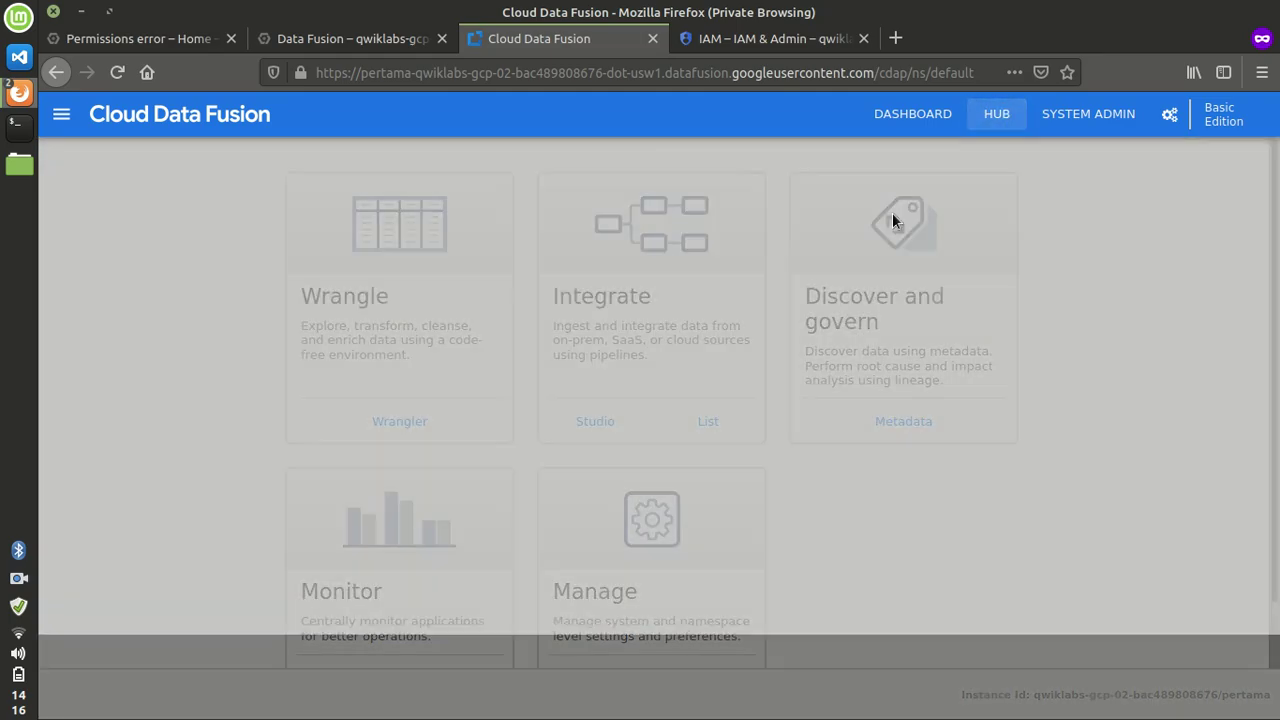
Step: Check the lab's plugin instructions and start deploying the Argument Setter Action Plugin from the Hub
{"action": "key", "text": "alt+Tab"}
{"action": "scroll", "coordinate": [545, 452], "scroll_direction": "down", "scroll_amount": 3}
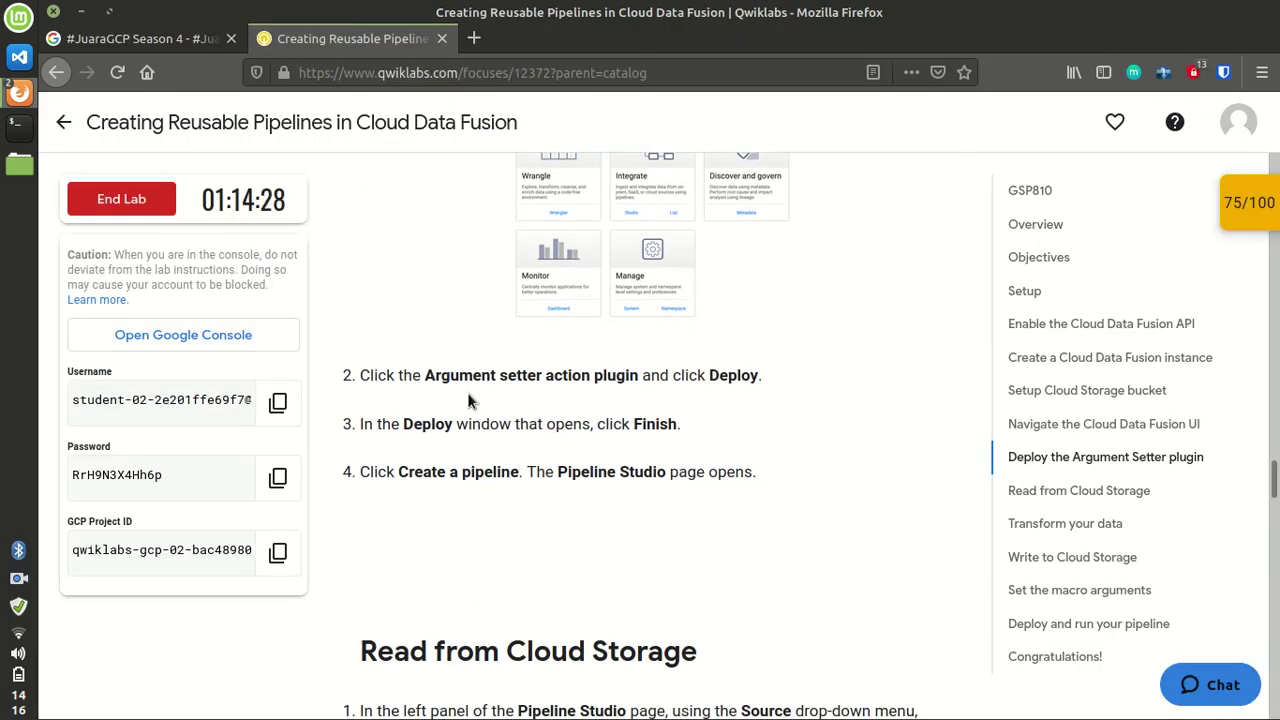
{"action": "key", "text": "alt+Tab"}
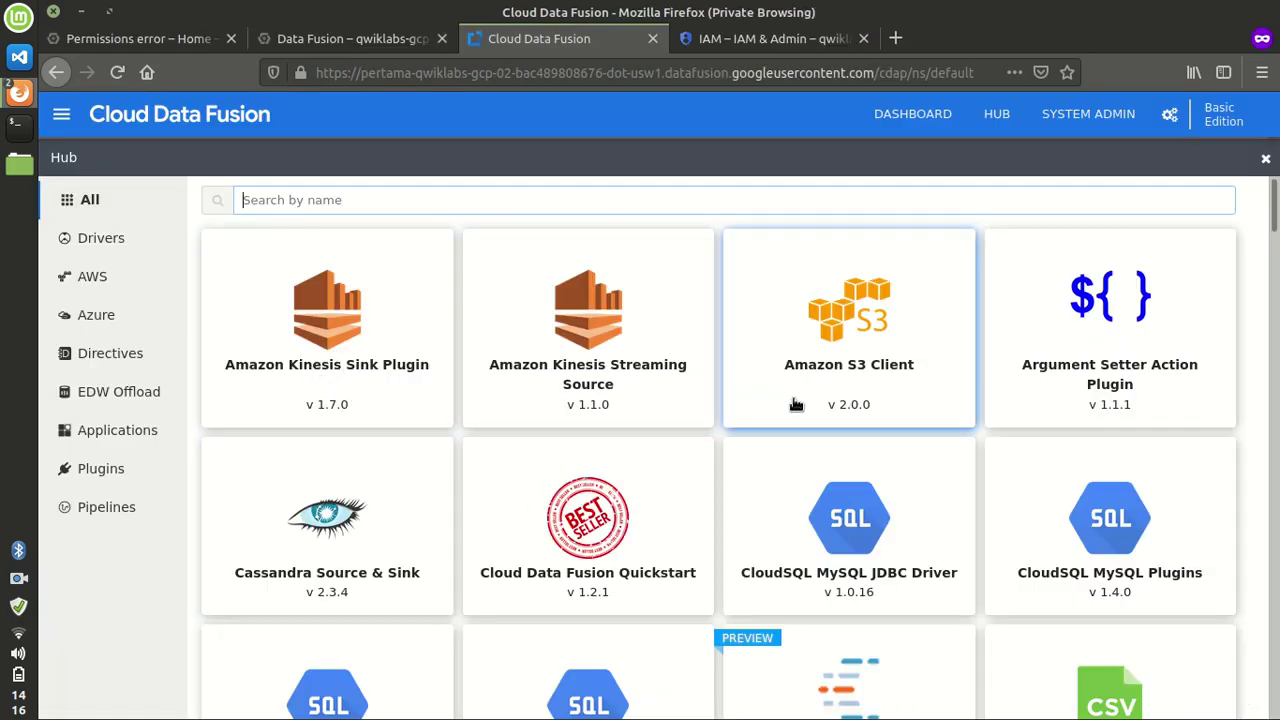
{"action": "key", "text": "alt+Tab"}
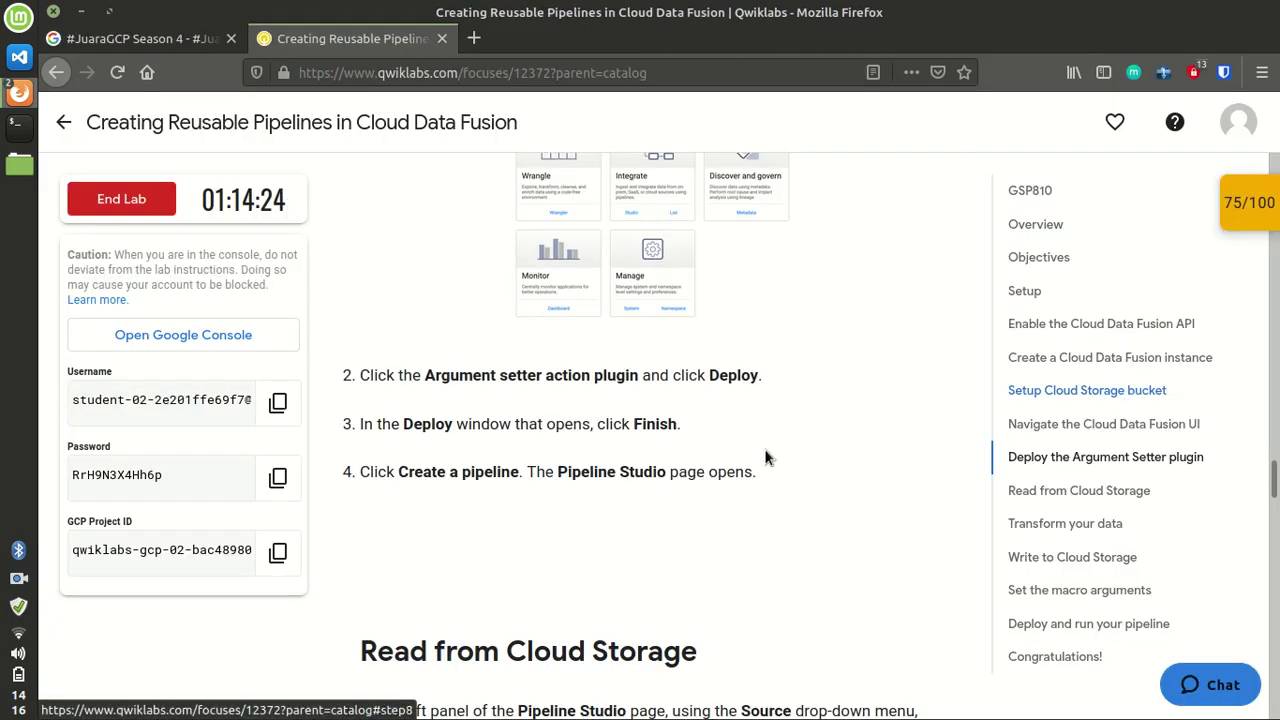
{"action": "key", "text": "alt+Tab"}
{"action": "left_click", "coordinate": [1078, 374]}
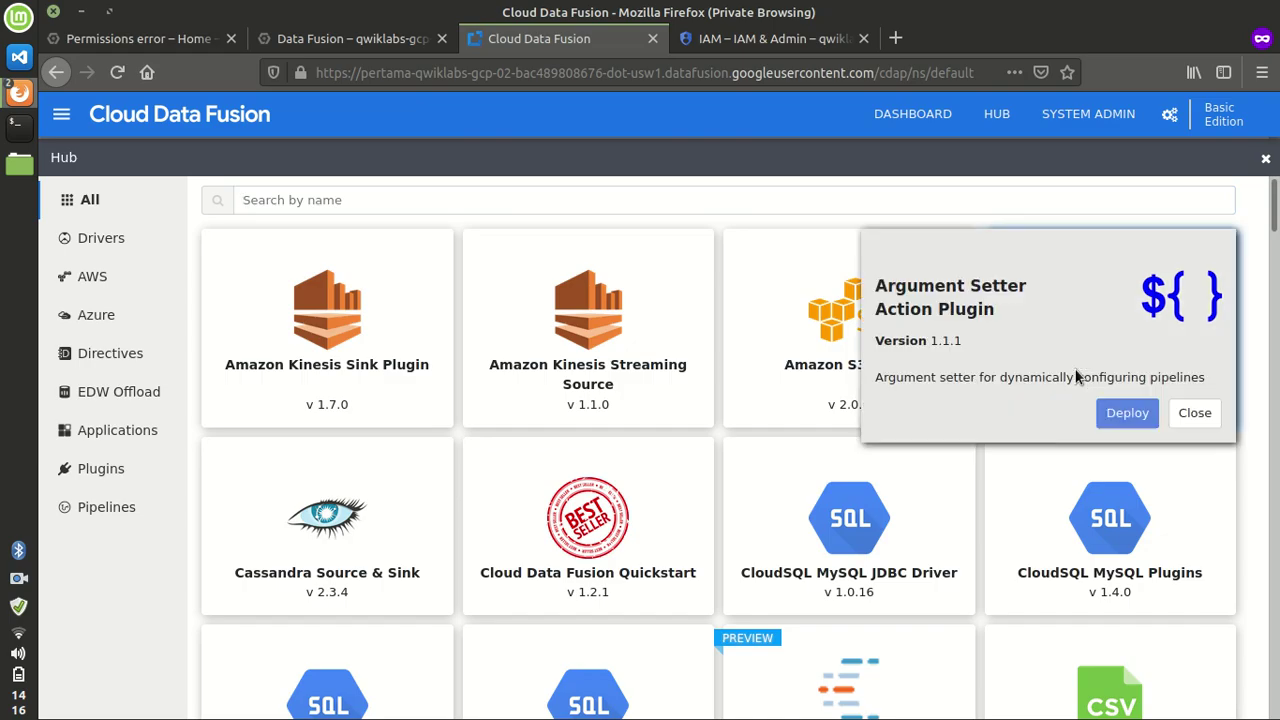
{"action": "left_click", "coordinate": [1121, 416]}
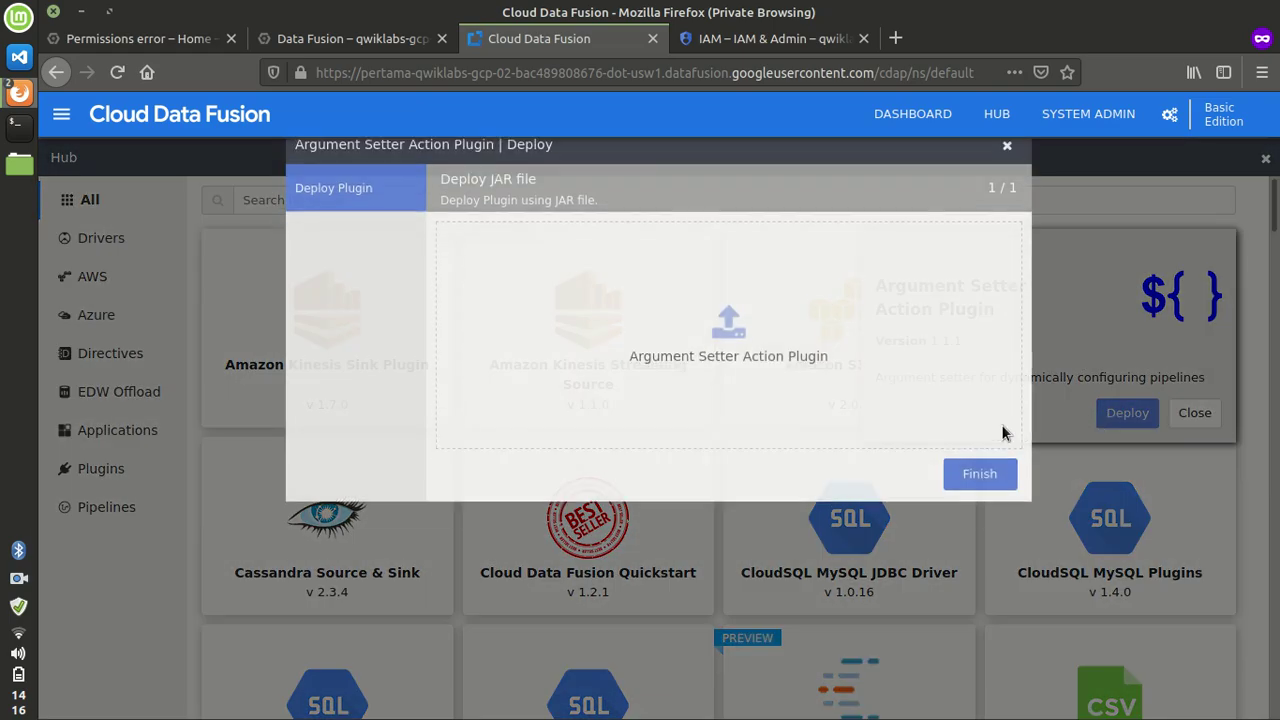
Step: Review the lab's deployment instructions and finish deploying the Argument Setter Action Plugin
{"action": "key", "text": "alt+Tab"}
{"action": "scroll", "coordinate": [456, 401], "scroll_direction": "down", "scroll_amount": 1}
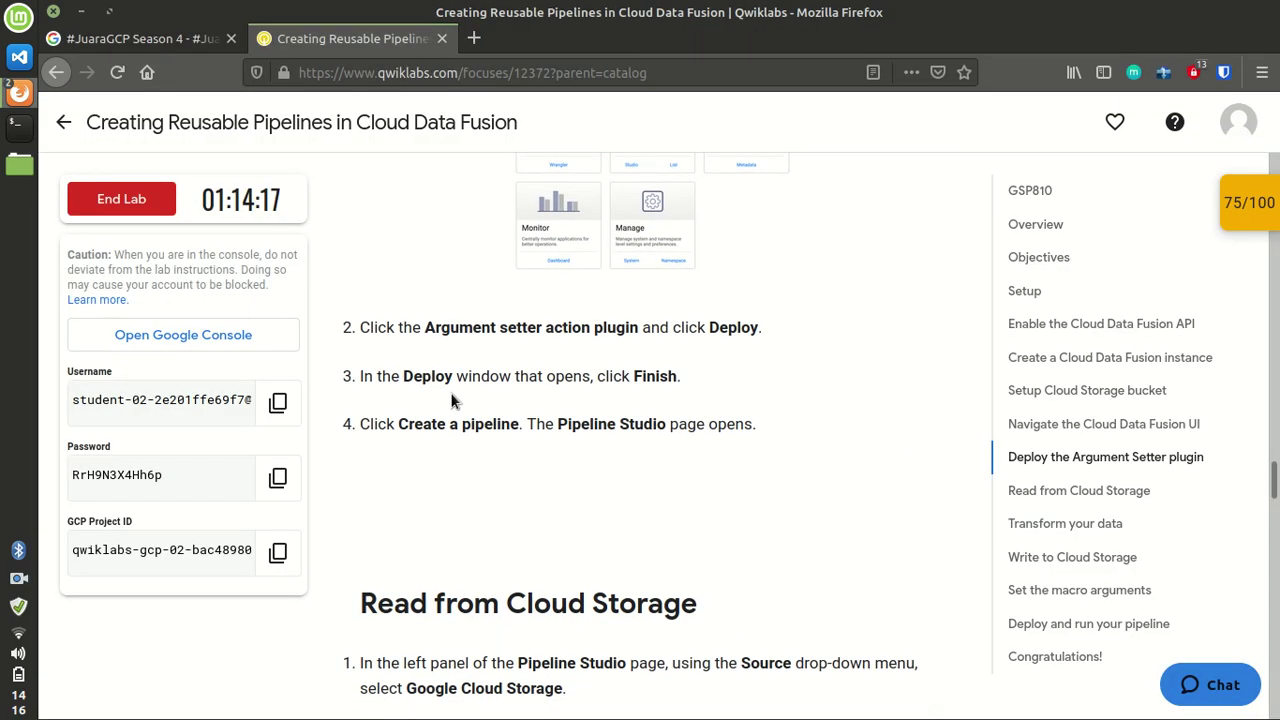
{"action": "key", "text": "alt+Tab"}
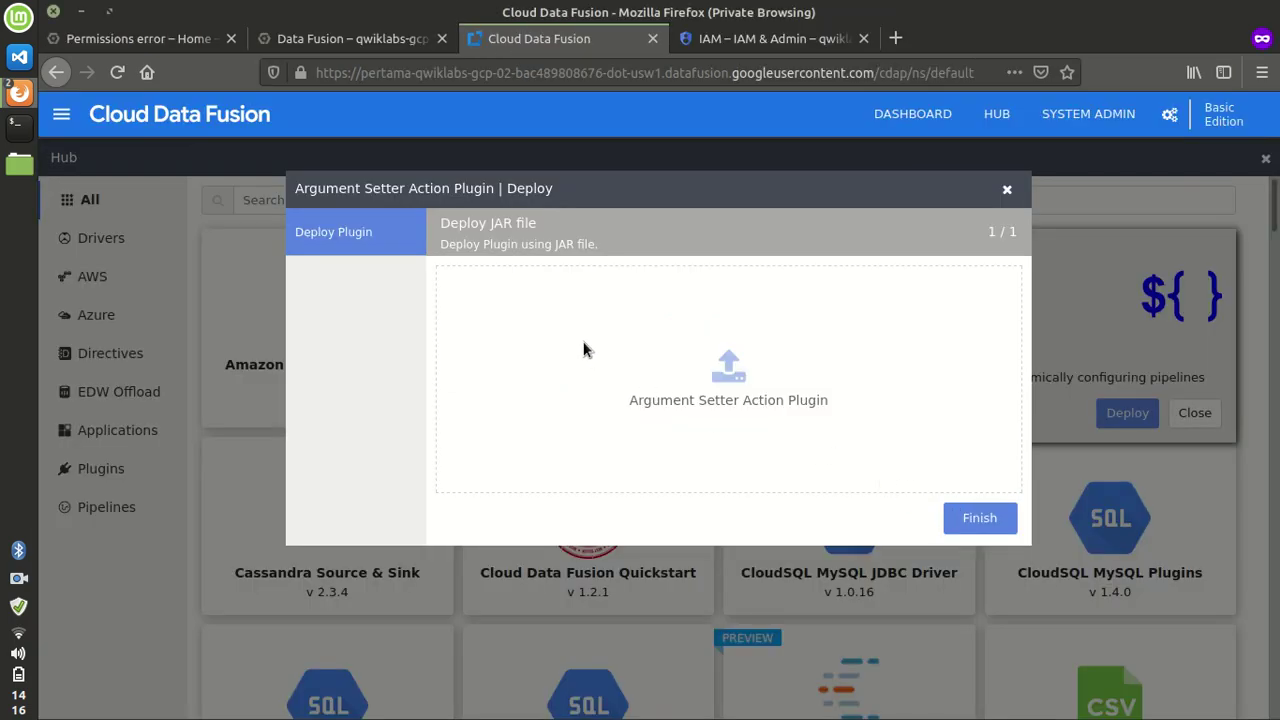
{"action": "key", "text": "alt+Tab"}
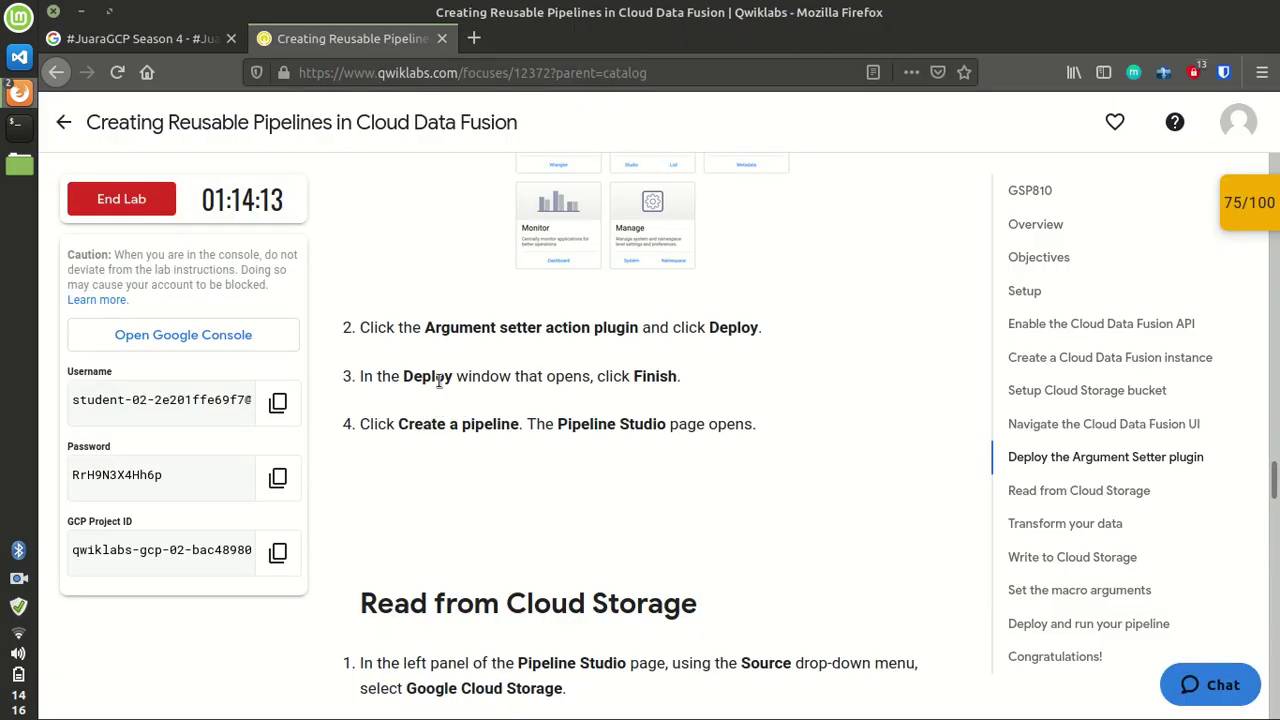
{"action": "key", "text": "alt+Tab"}
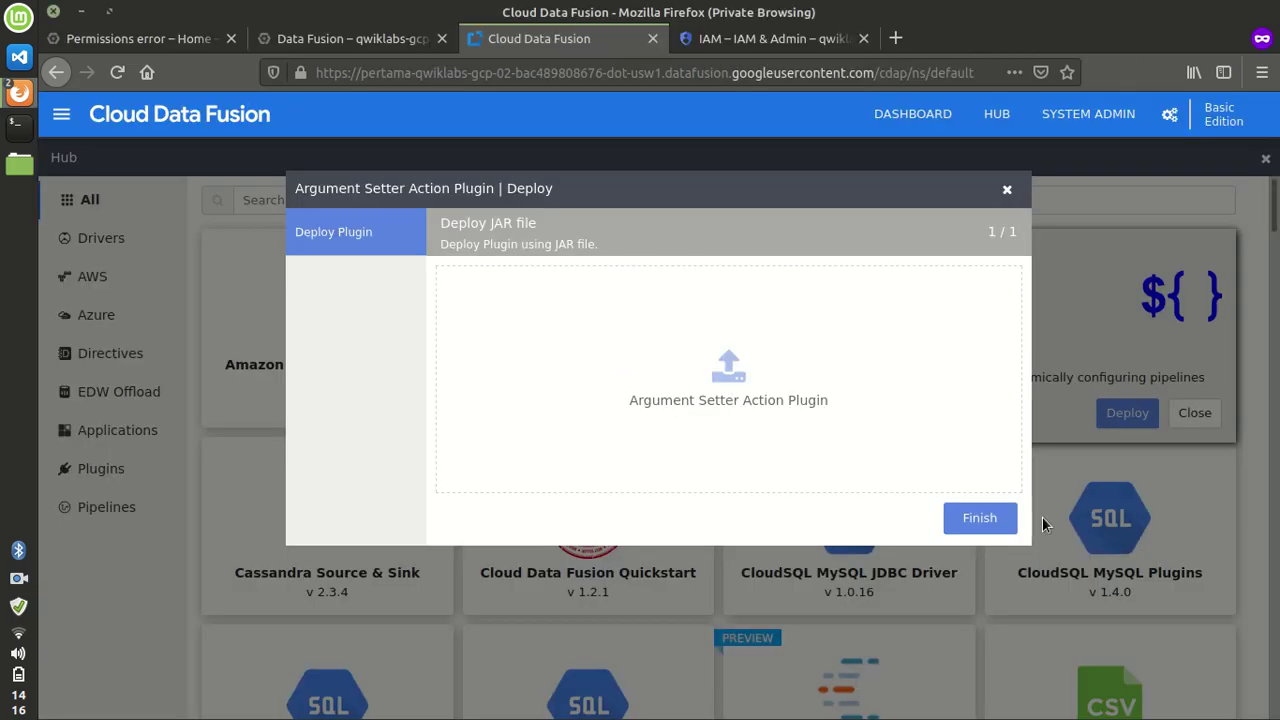
{"action": "left_click", "coordinate": [965, 518]}
Step: Check the lab's follow-up instruction and start creating a pipeline with the deployed plugin
{"action": "key", "text": "alt+Tab"}
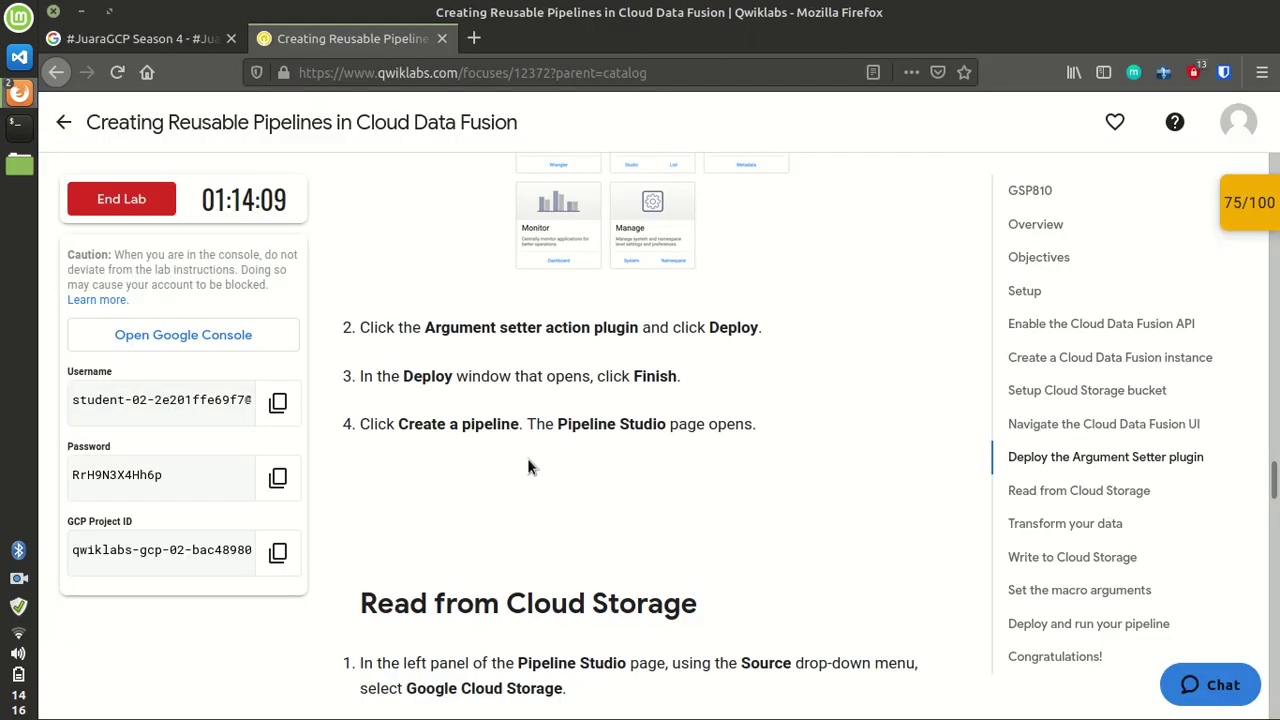
{"action": "scroll", "coordinate": [617, 376], "scroll_direction": "down", "scroll_amount": 3}
{"action": "key", "text": "alt+Tab"}
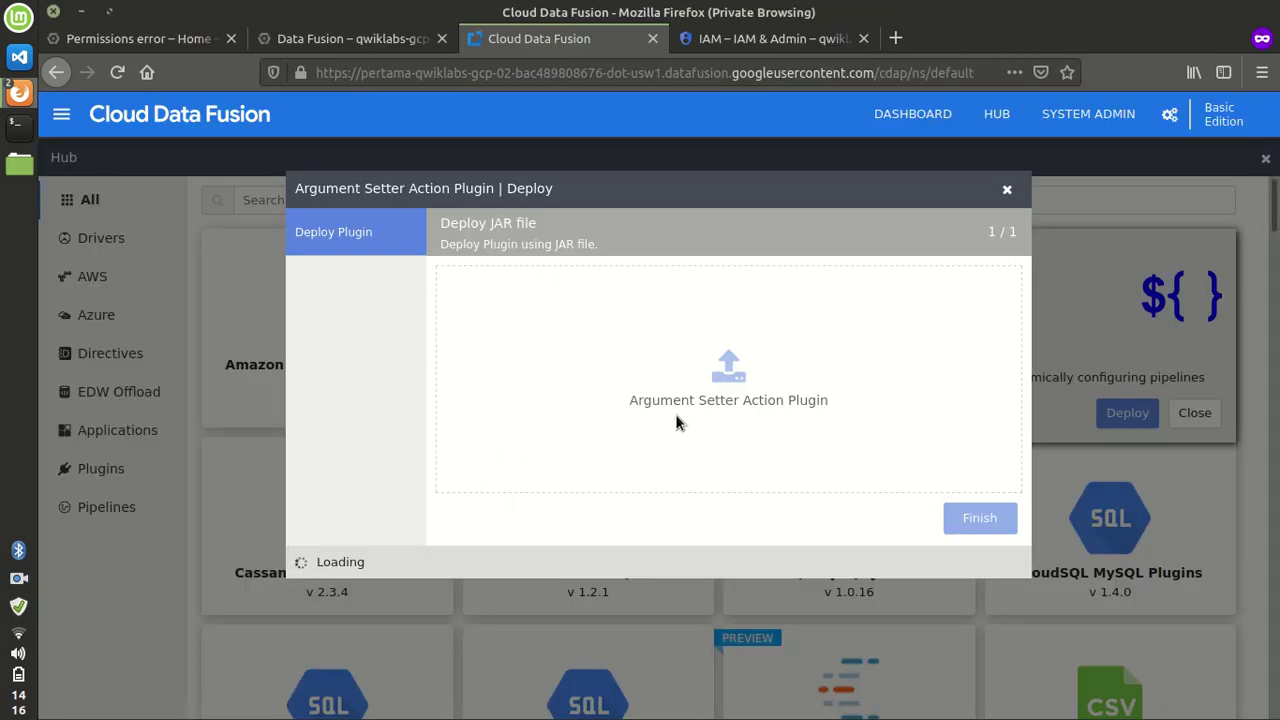
{"action": "left_click", "coordinate": [474, 396]}
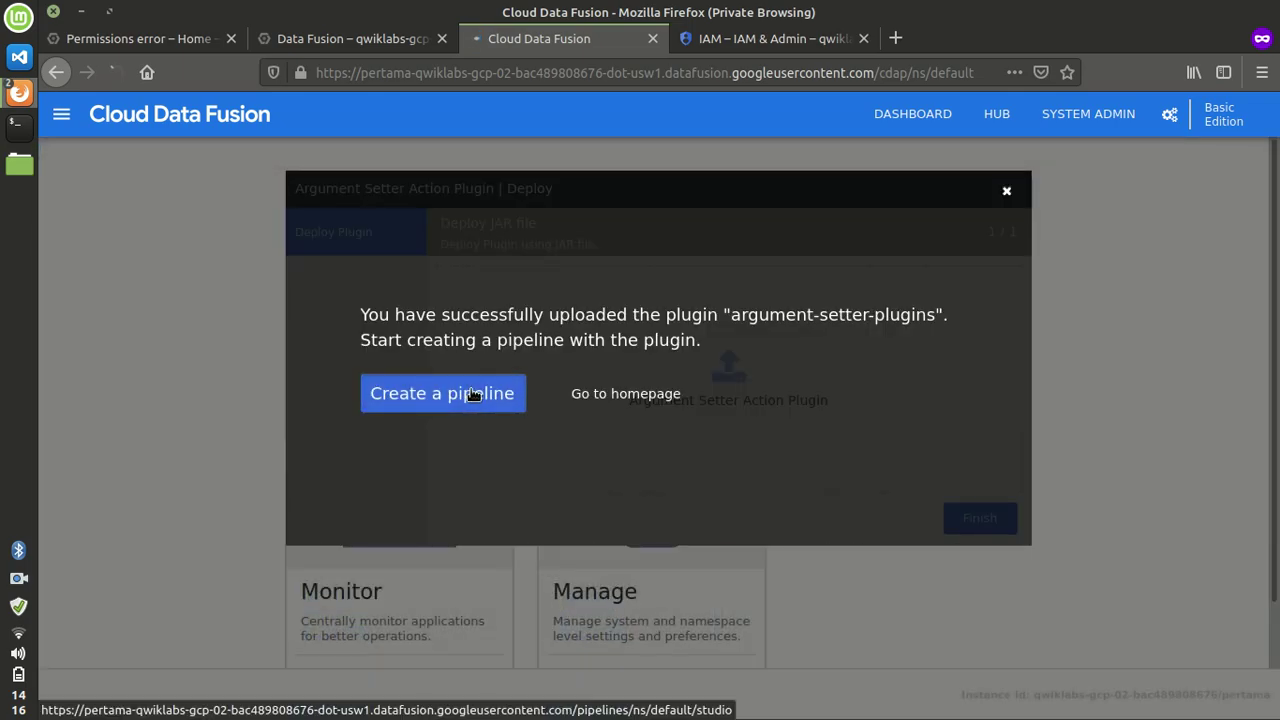
Step: Read the lab's Read from Cloud Storage instructions and reload the Pipeline Studio page
{"action": "key", "text": "alt+Tab"}
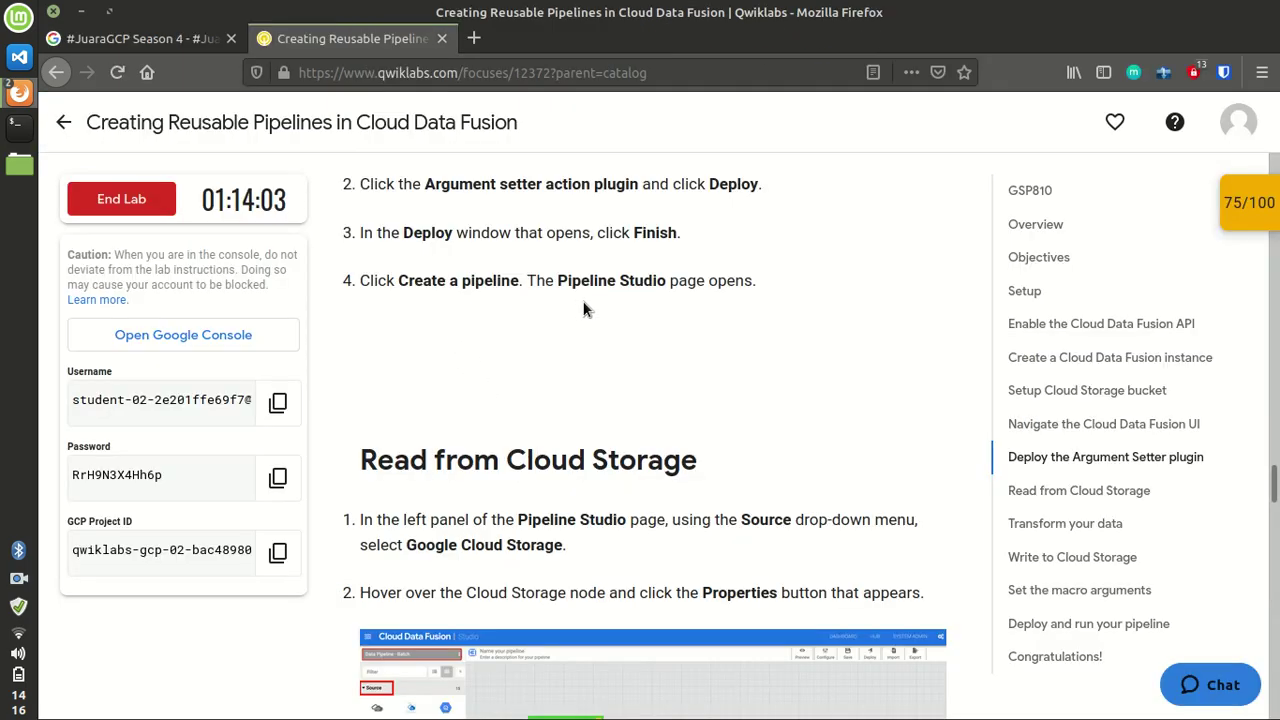
{"action": "key", "text": "alt+Tab"}
{"action": "key", "text": "alt+Tab"}
{"action": "scroll", "coordinate": [520, 415], "scroll_direction": "down", "scroll_amount": 3}
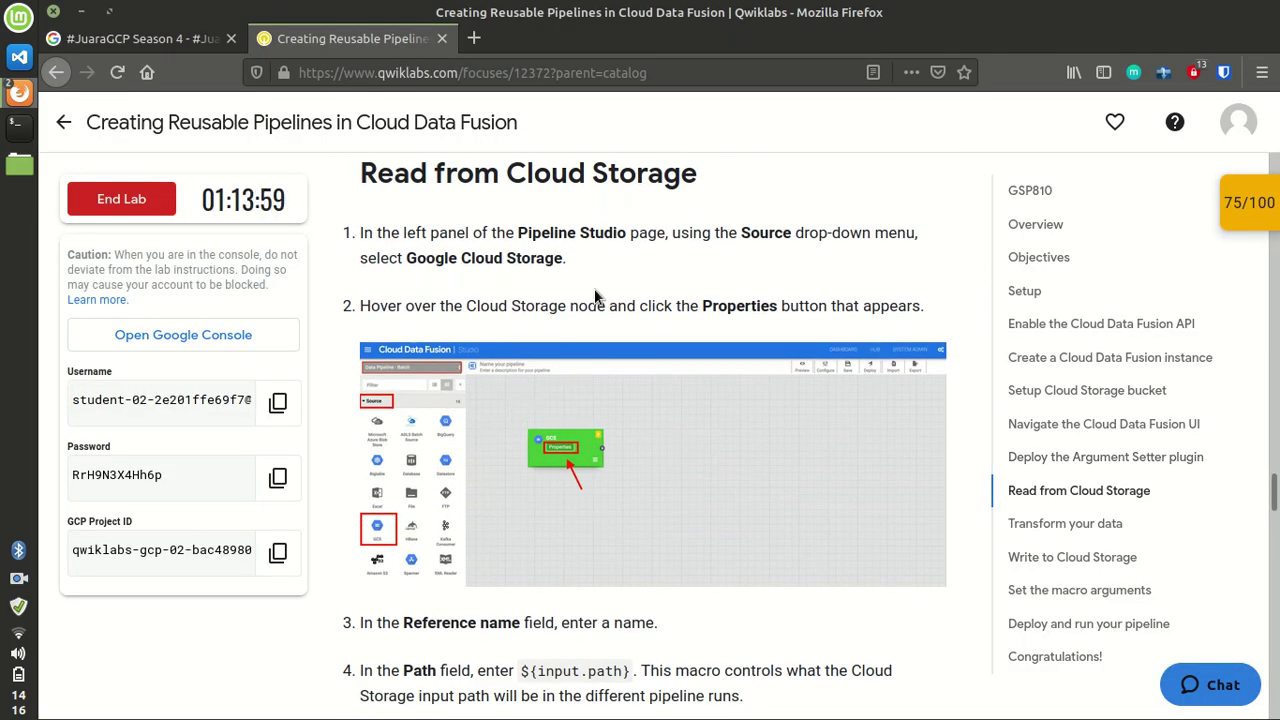
{"action": "key", "text": "alt+Tab"}
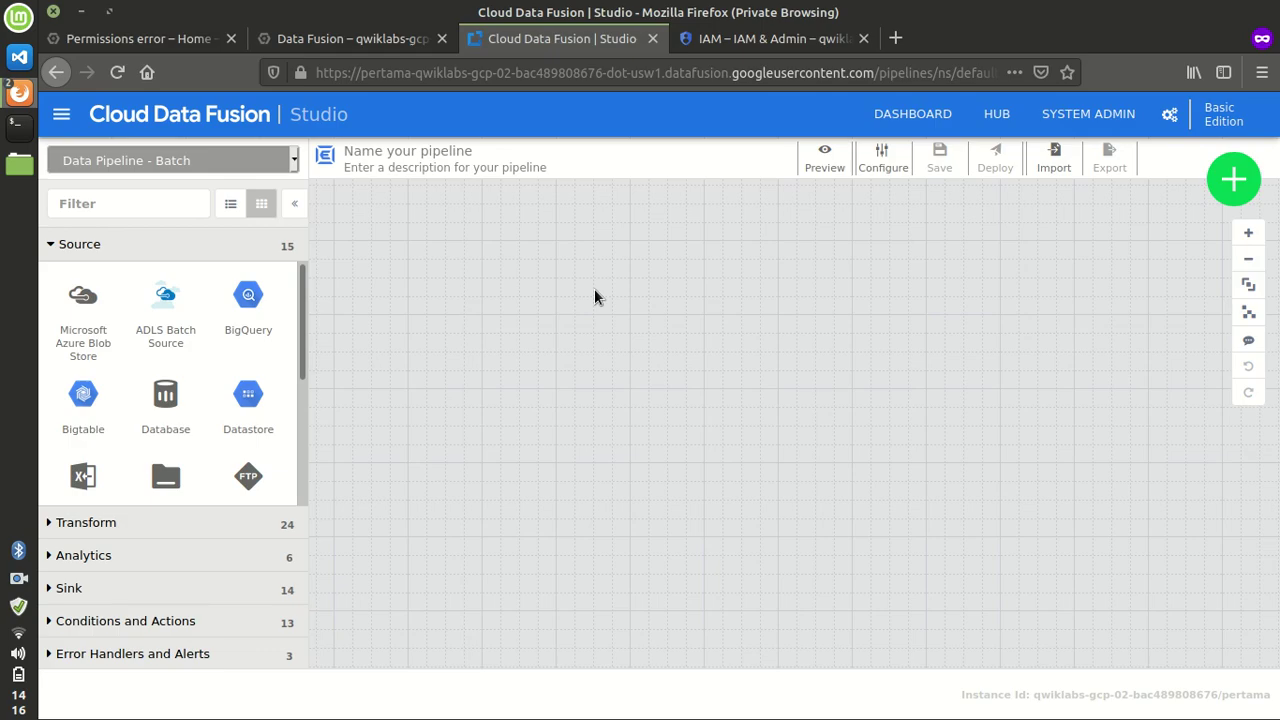
{"action": "key", "text": "F5"}
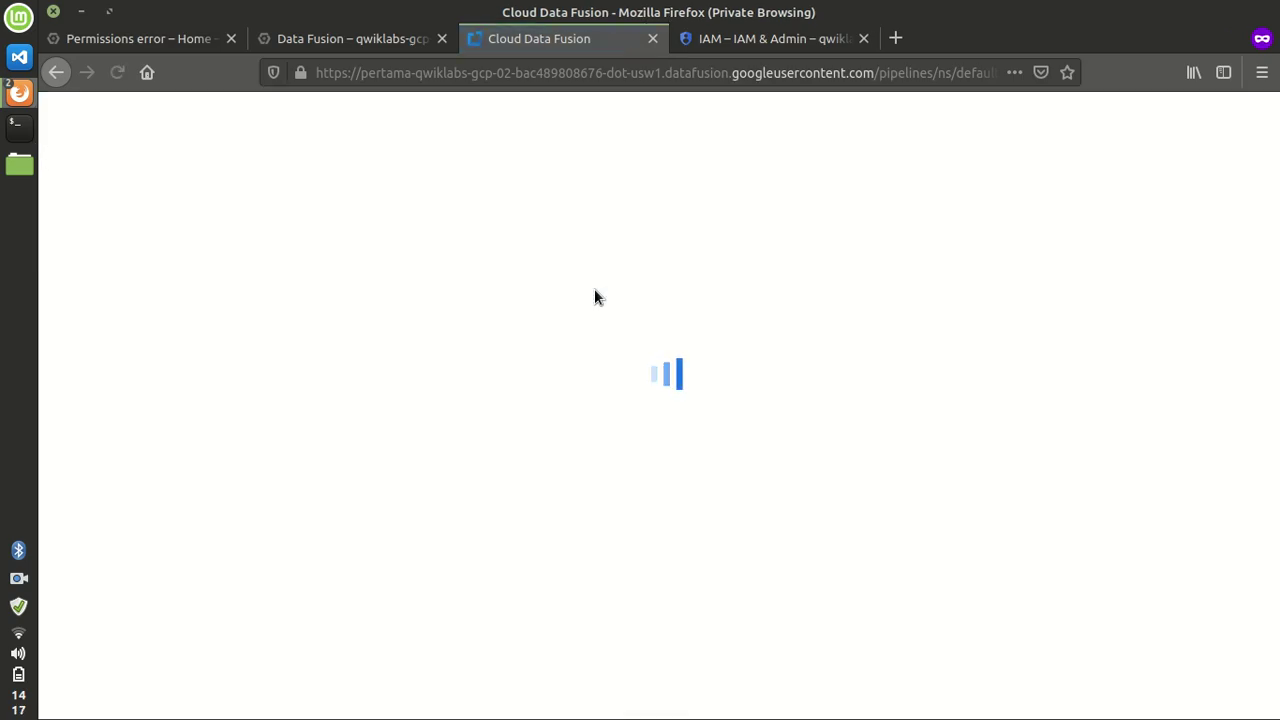
{"action": "key", "text": "alt+Tab"}
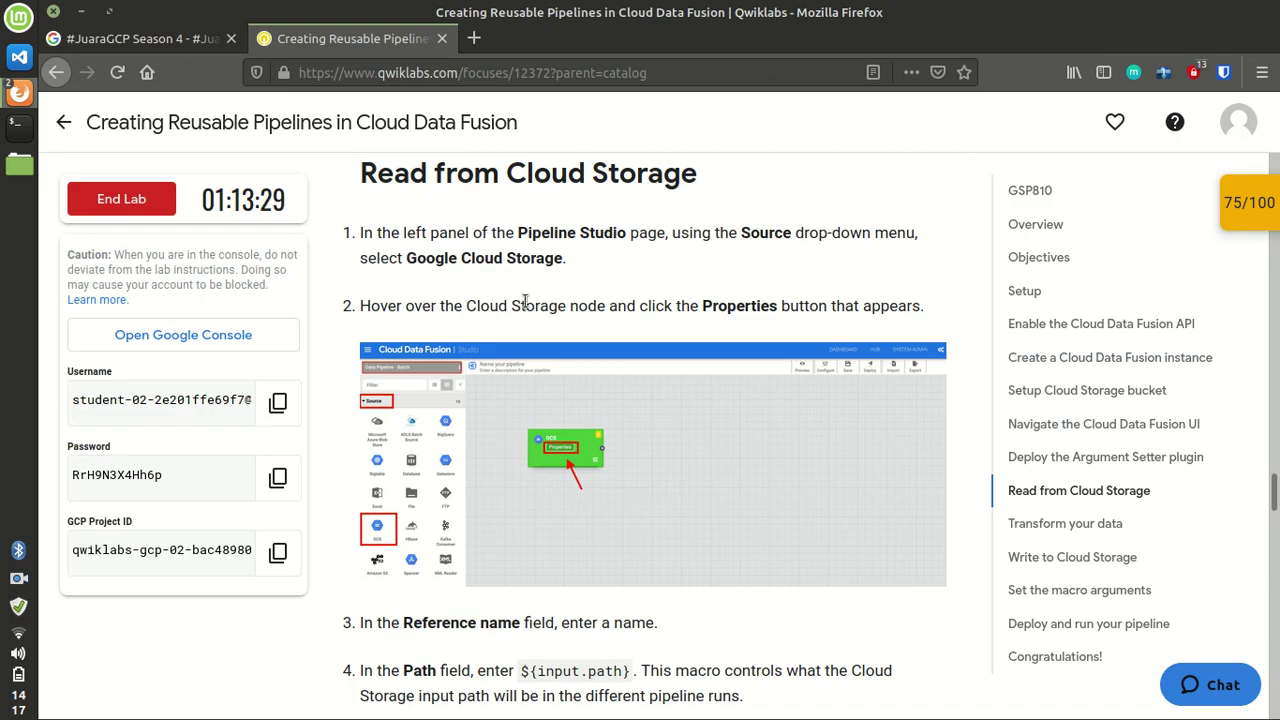
{"action": "key", "text": "alt+Tab"}
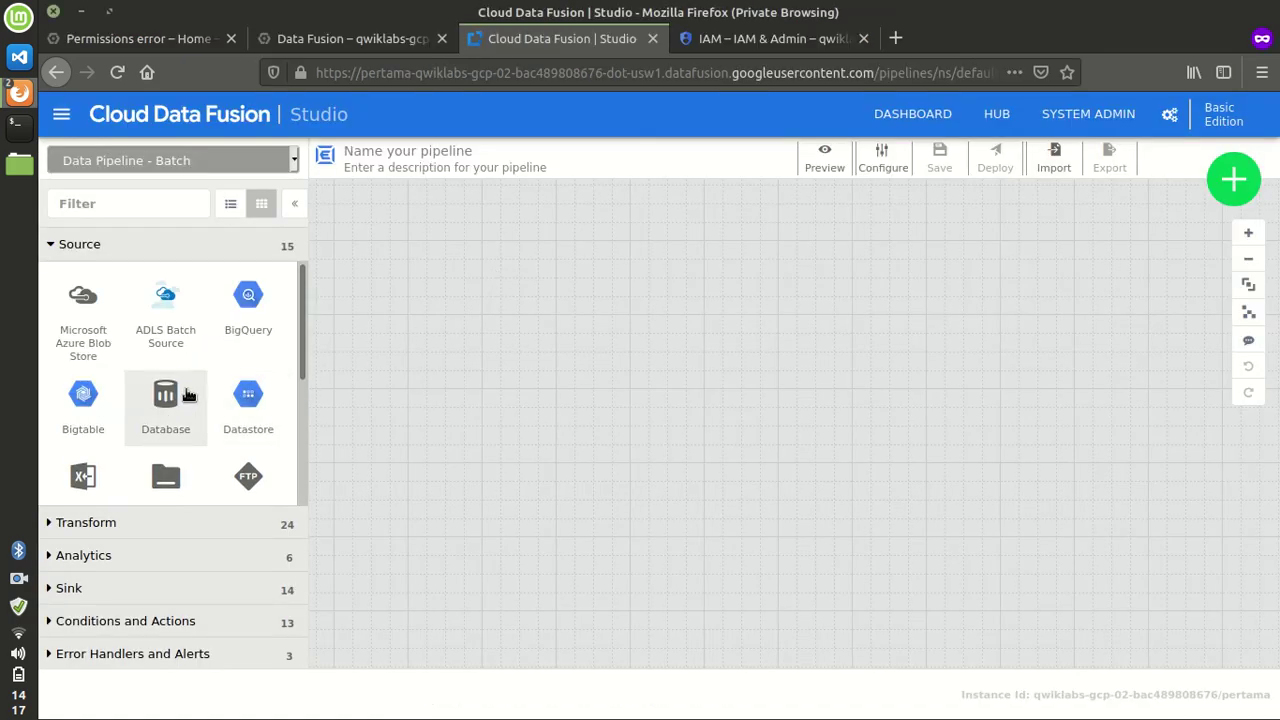
Step: Add a GCS source node to the empty batch pipeline
{"action": "key", "text": "alt+Tab"}
{"action": "key", "text": "alt+Tab"}
{"action": "key", "text": "alt+Tab"}
{"action": "key", "text": "alt+Tab"}
{"action": "scroll", "coordinate": [160, 420], "scroll_direction": "down", "scroll_amount": 3}
{"action": "scroll", "coordinate": [175, 450], "scroll_direction": "down", "scroll_amount": 3}
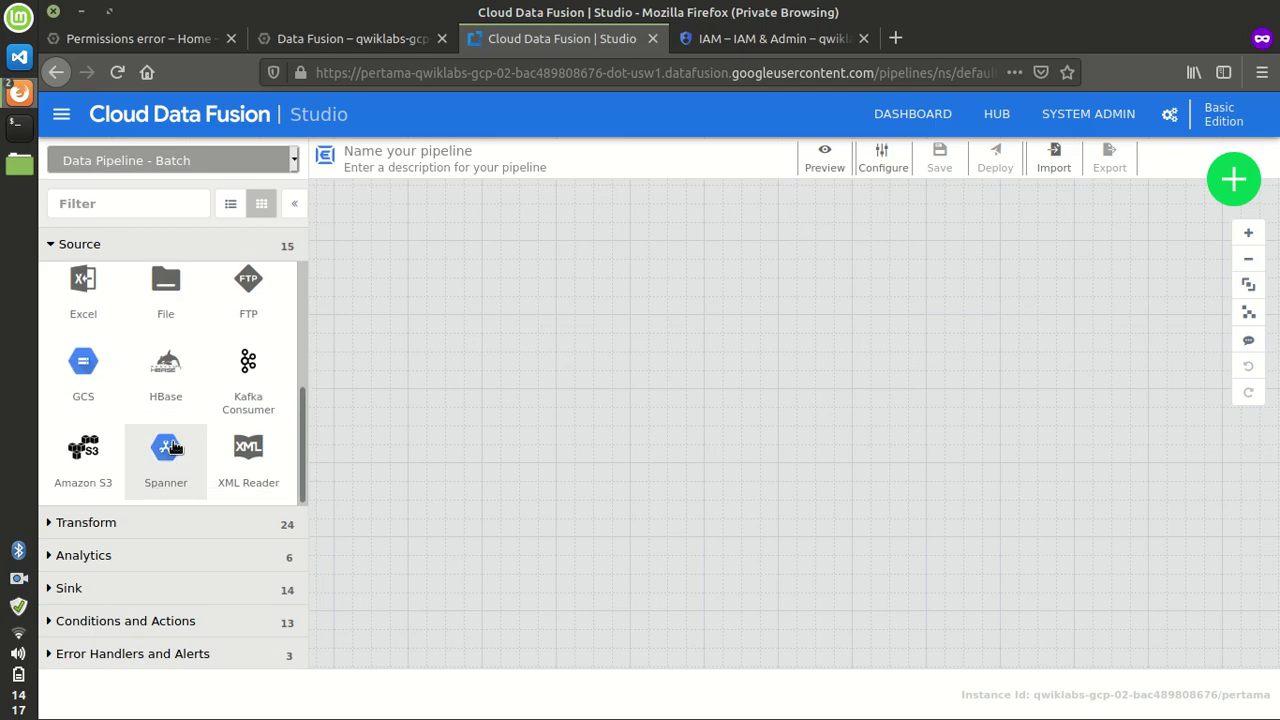
{"action": "scroll", "coordinate": [185, 440], "scroll_direction": "up", "scroll_amount": 3}
{"action": "left_click", "coordinate": [83, 410]}
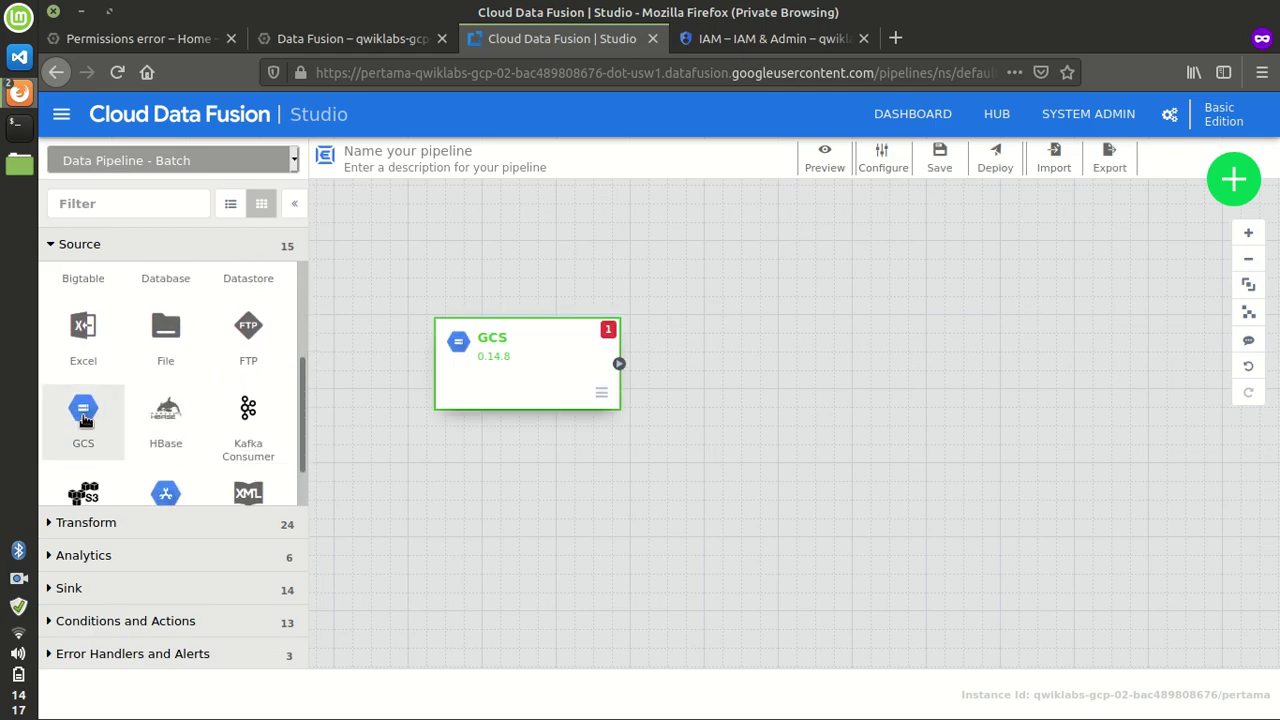
Step: Check the lab's instruction for the Cloud Storage node and open the GCS node's properties
{"action": "key", "text": "alt+Tab"}
{"action": "scroll", "coordinate": [547, 483], "scroll_direction": "down", "scroll_amount": 1}
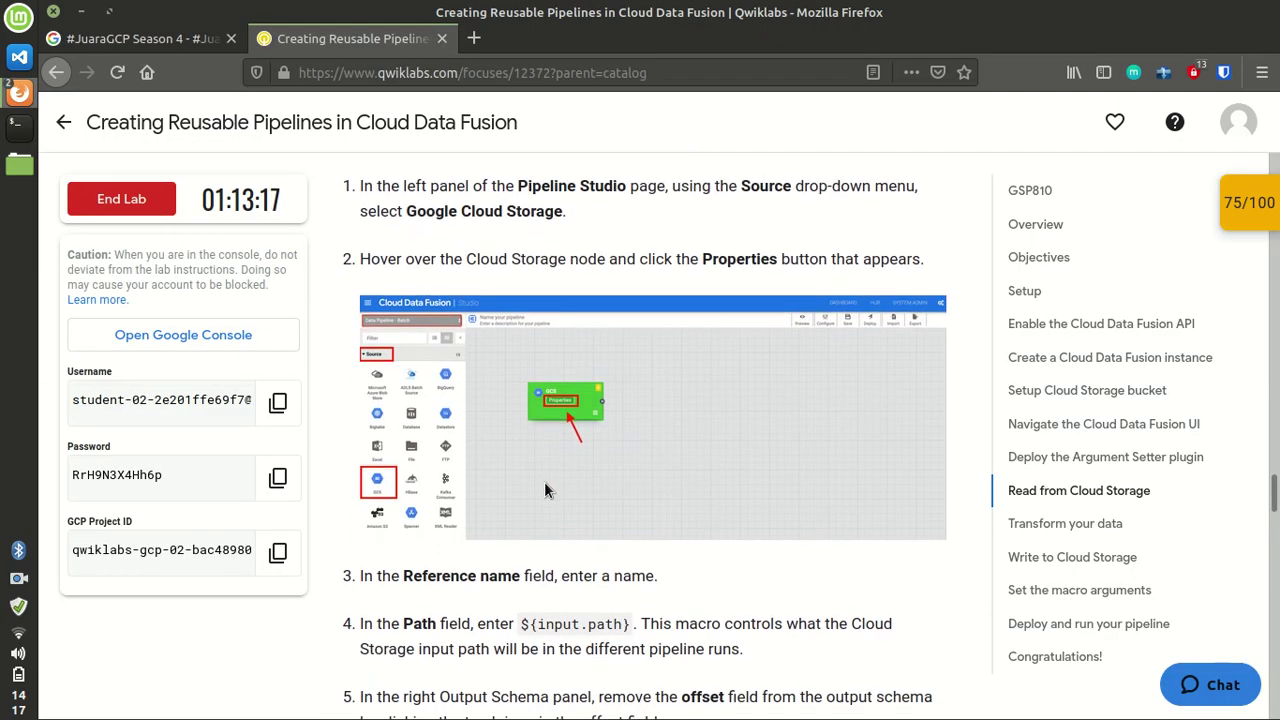
{"action": "key", "text": "alt+Tab"}
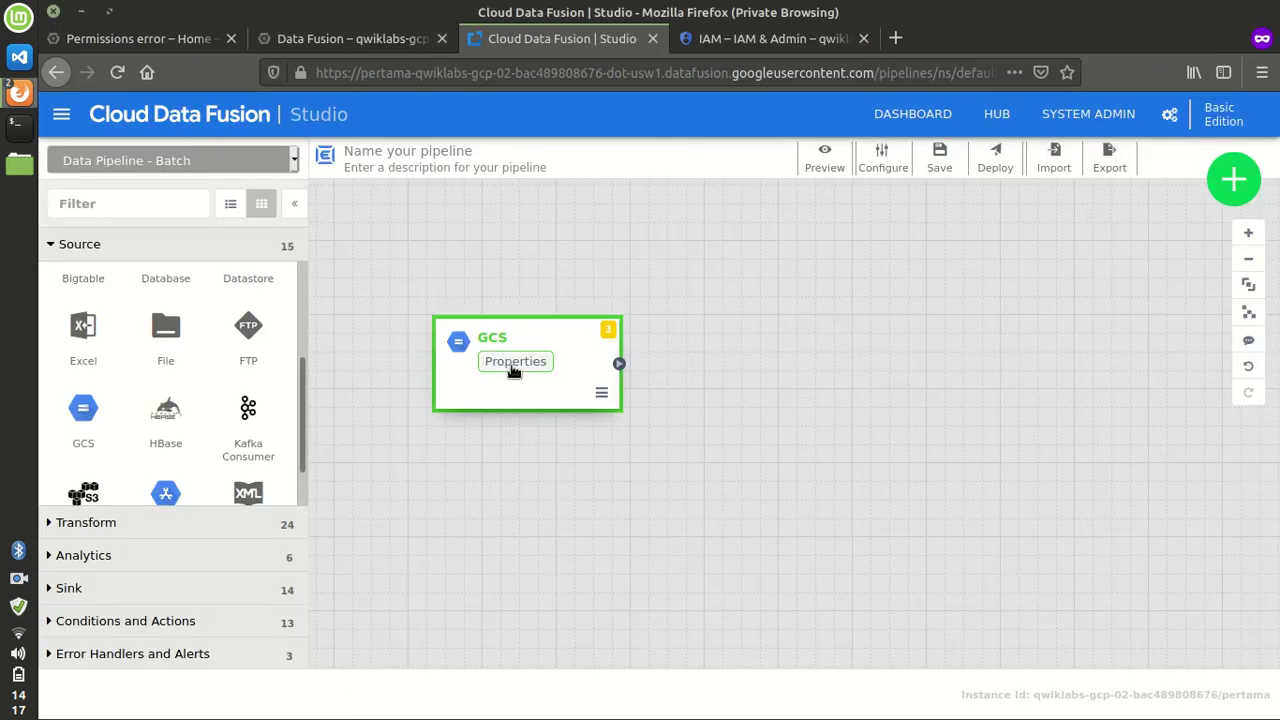
{"action": "left_click", "coordinate": [515, 364]}
Step: Copy the ${input.path} macro from the lab instructions and enter it as the GCS source's reference name
{"action": "key", "text": "alt+Tab"}
{"action": "scroll", "coordinate": [576, 446], "scroll_direction": "down", "scroll_amount": 2}
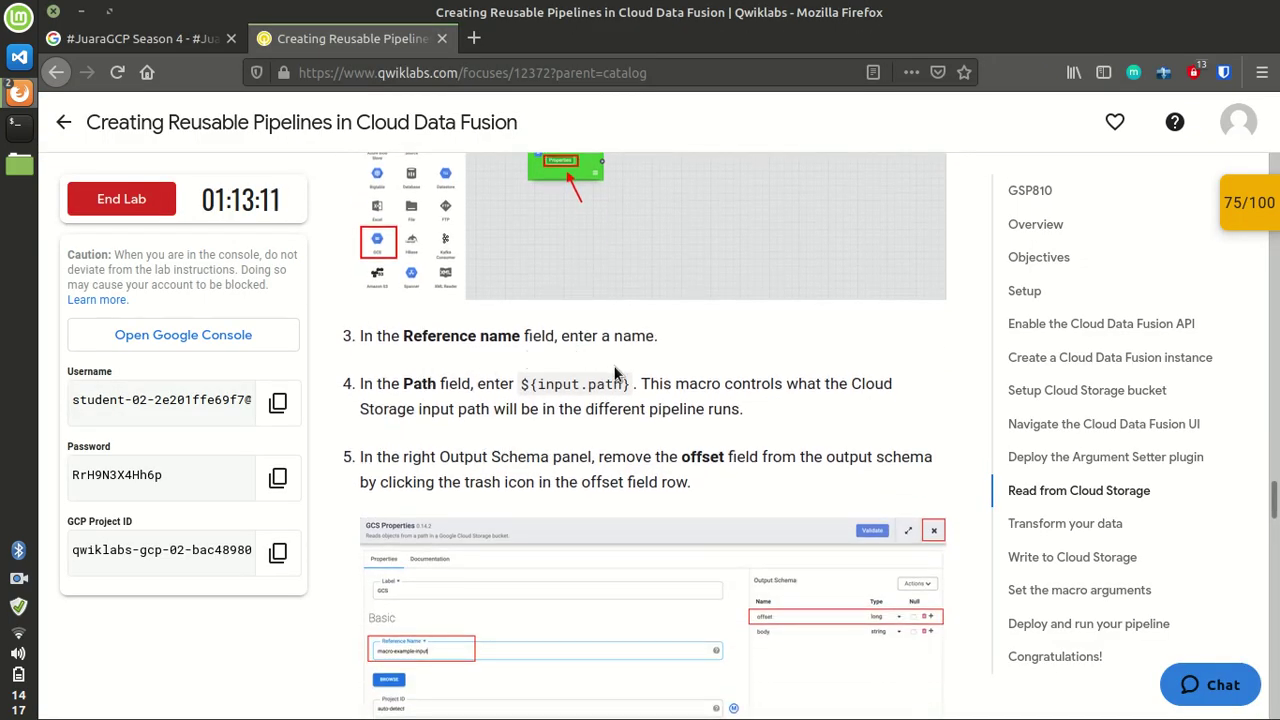
{"action": "scroll", "coordinate": [614, 372], "scroll_direction": "down", "scroll_amount": 2}
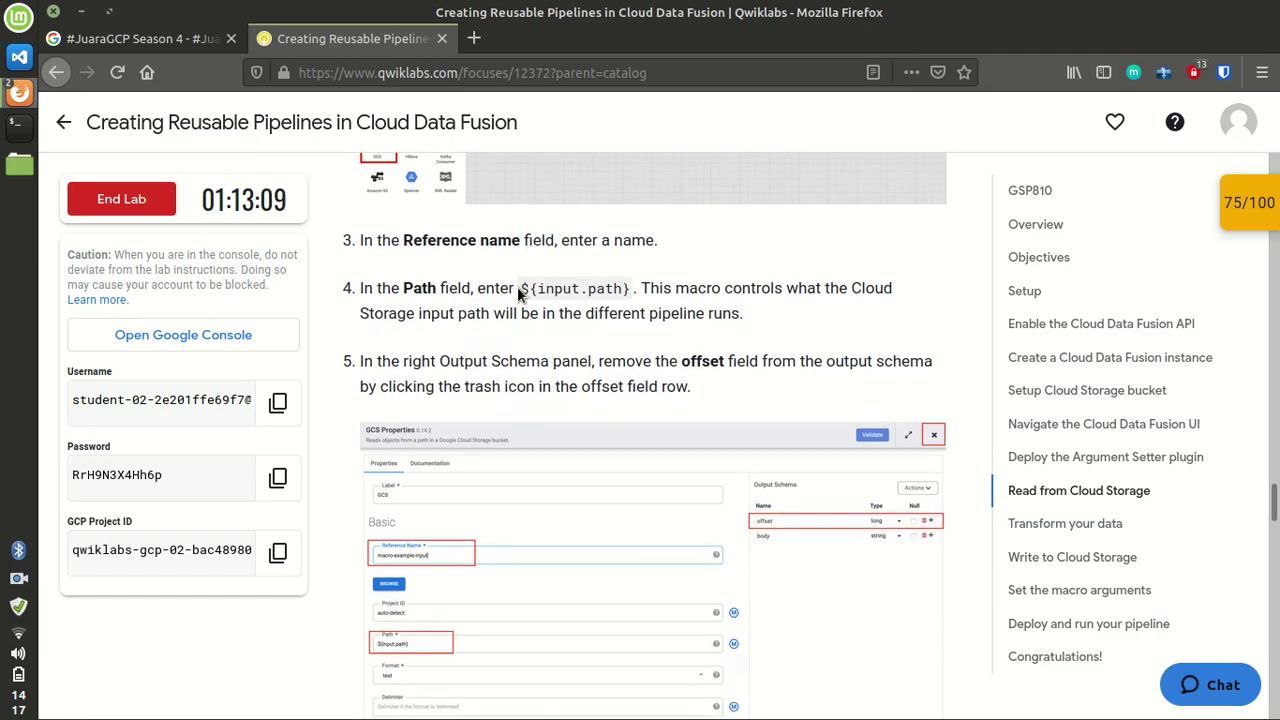
{"action": "left_click_drag", "start_coordinate": [519, 287], "coordinate": [628, 289]}
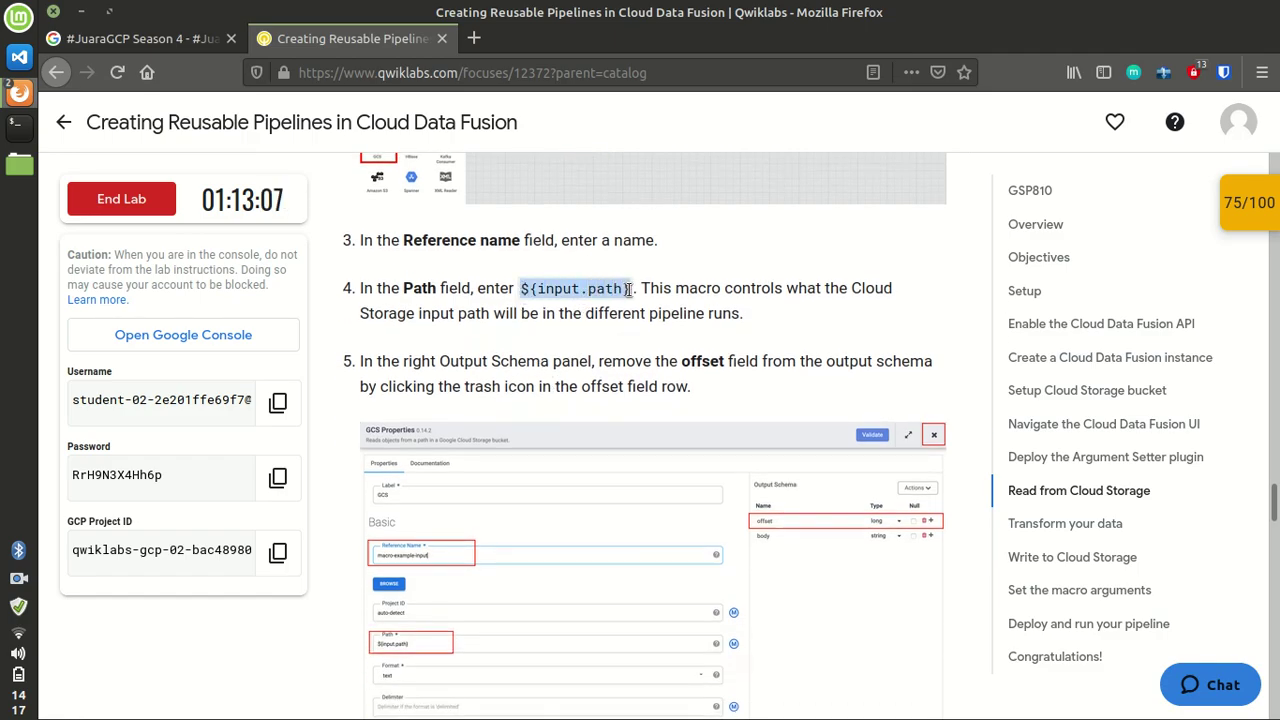
{"action": "right_click", "coordinate": [614, 288]}
{"action": "left_click", "coordinate": [628, 298]}
{"action": "key", "text": "alt+Tab"}
{"action": "key", "text": "alt+Tab"}
{"action": "key", "text": "alt+Tab"}
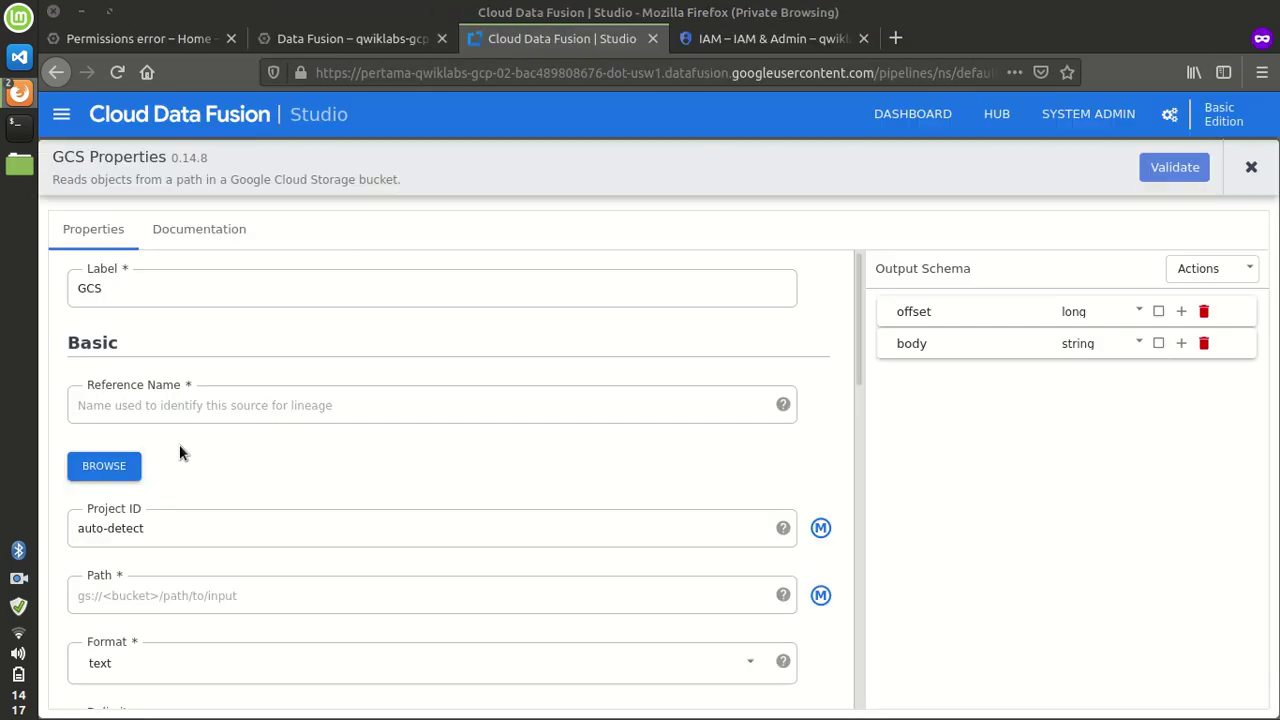
{"action": "left_click", "coordinate": [149, 413]}
{"action": "key", "text": "ctrl+v"}
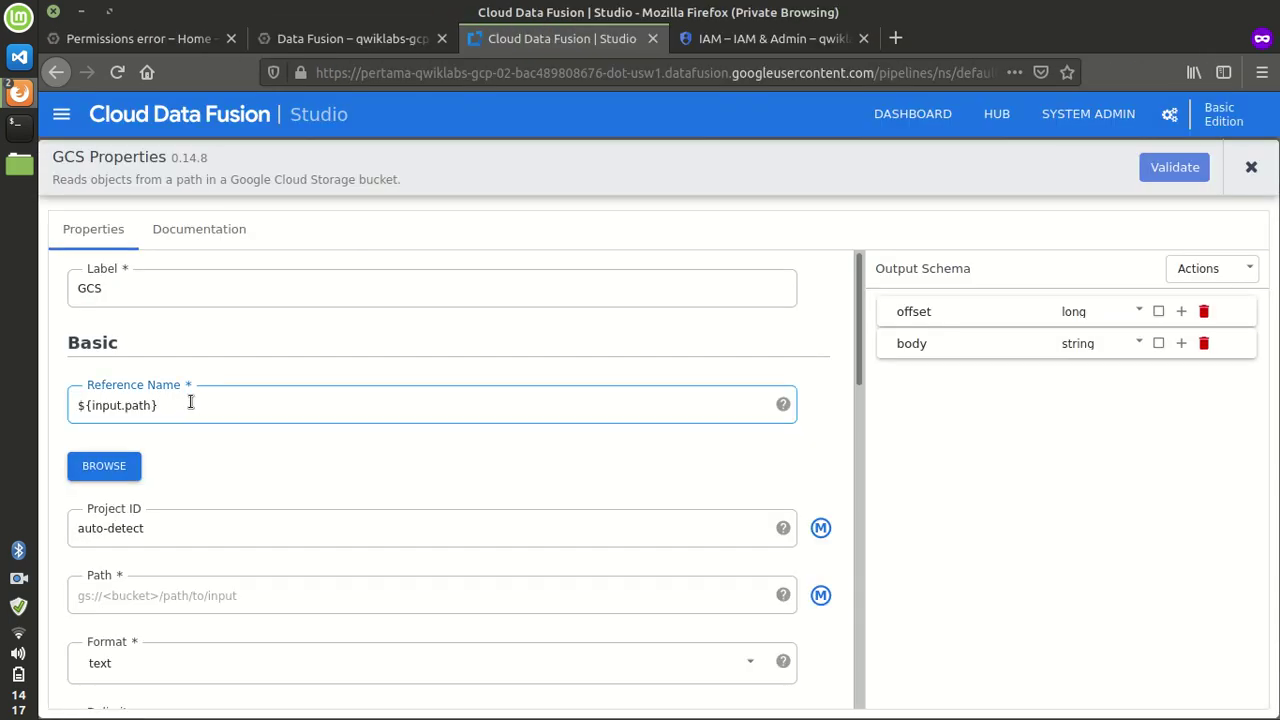
Step: Recheck the lab's field instructions and move the ${input.path} macro from the GCS source's reference name to its path
{"action": "key", "text": "alt+Tab"}
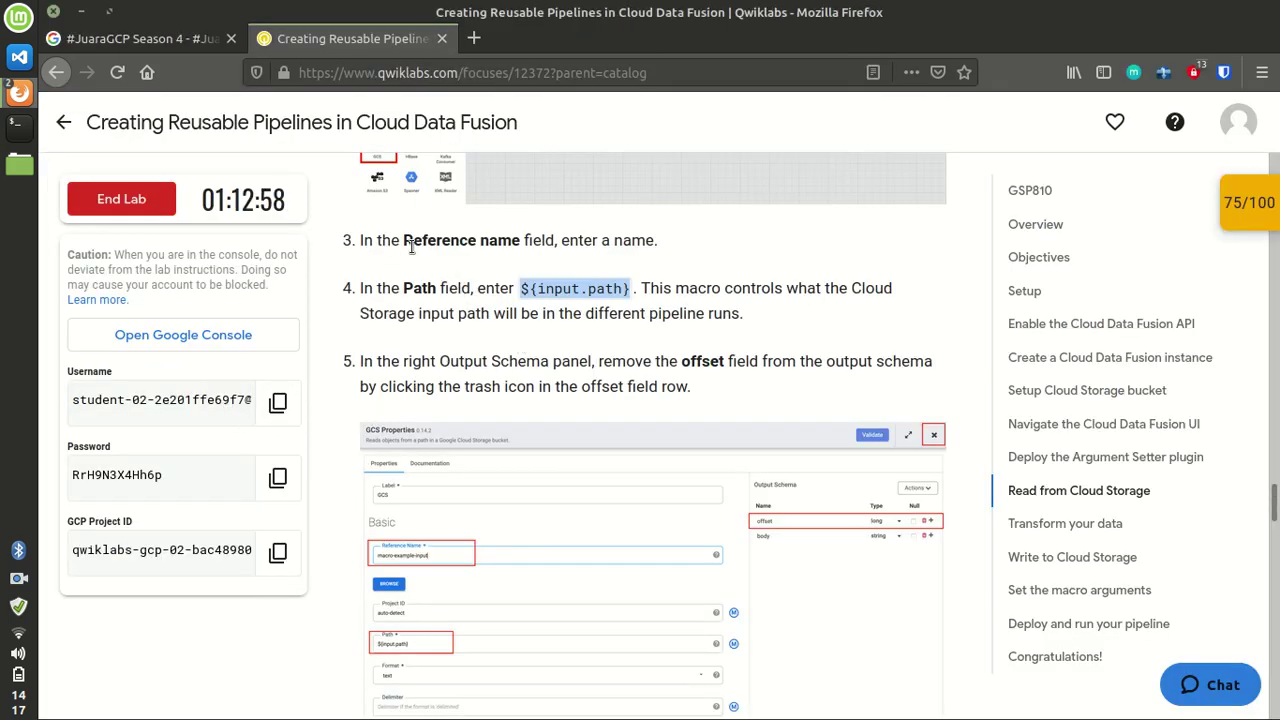
{"action": "key", "text": "alt+Tab"}
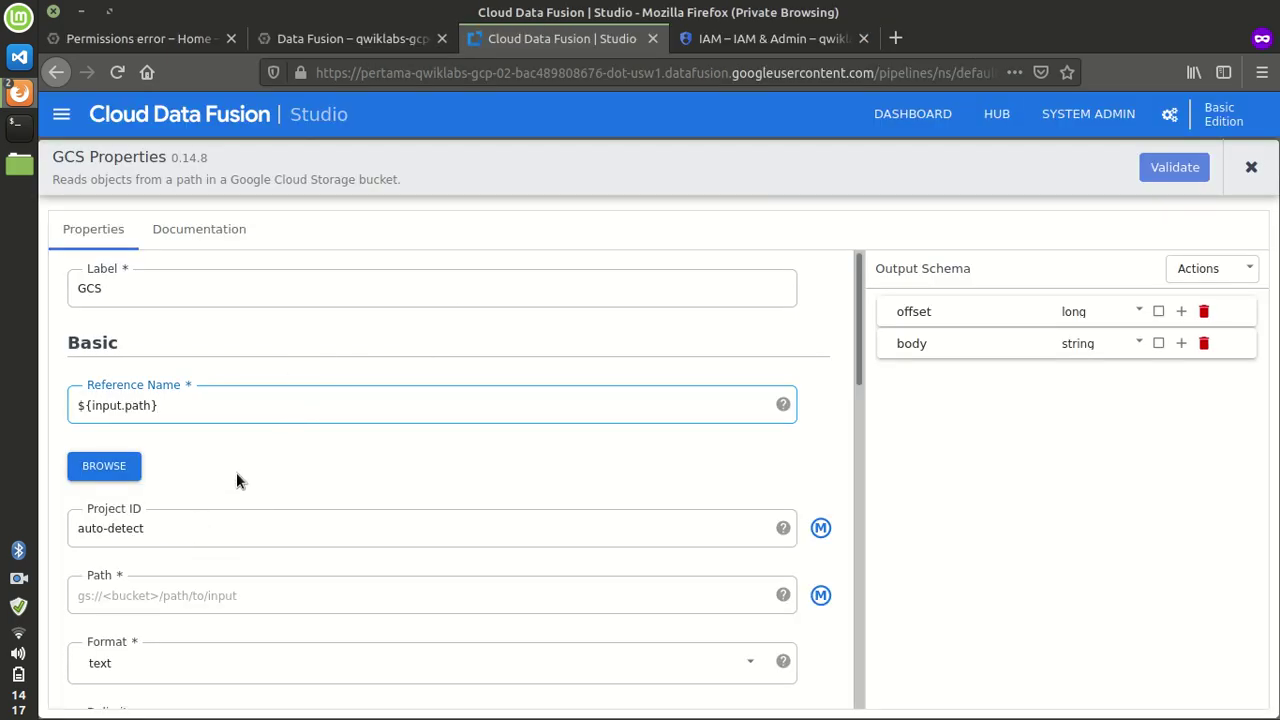
{"action": "key", "text": "alt+Tab"}
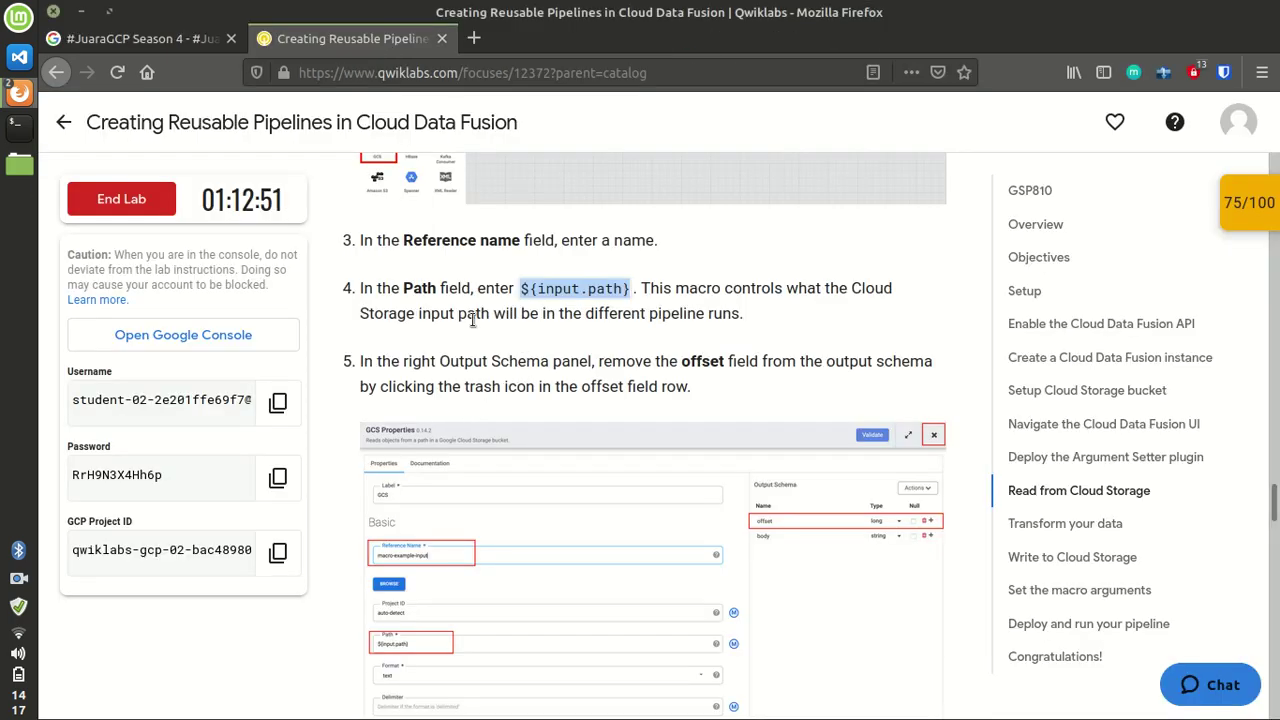
{"action": "key", "text": "alt+Tab"}
{"action": "key", "text": "ctrl+a"}
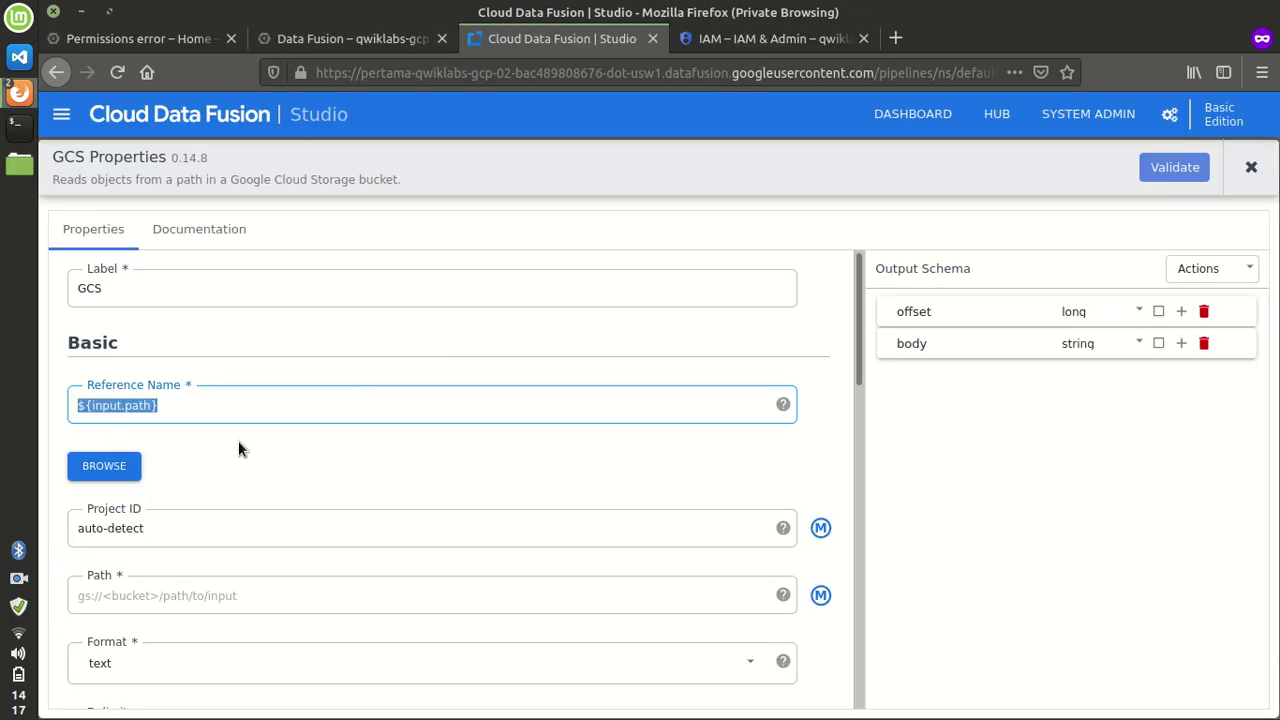
{"action": "key", "text": "ctrl+x"}
{"action": "left_click", "coordinate": [157, 596]}
{"action": "key", "text": "ctrl+v"}
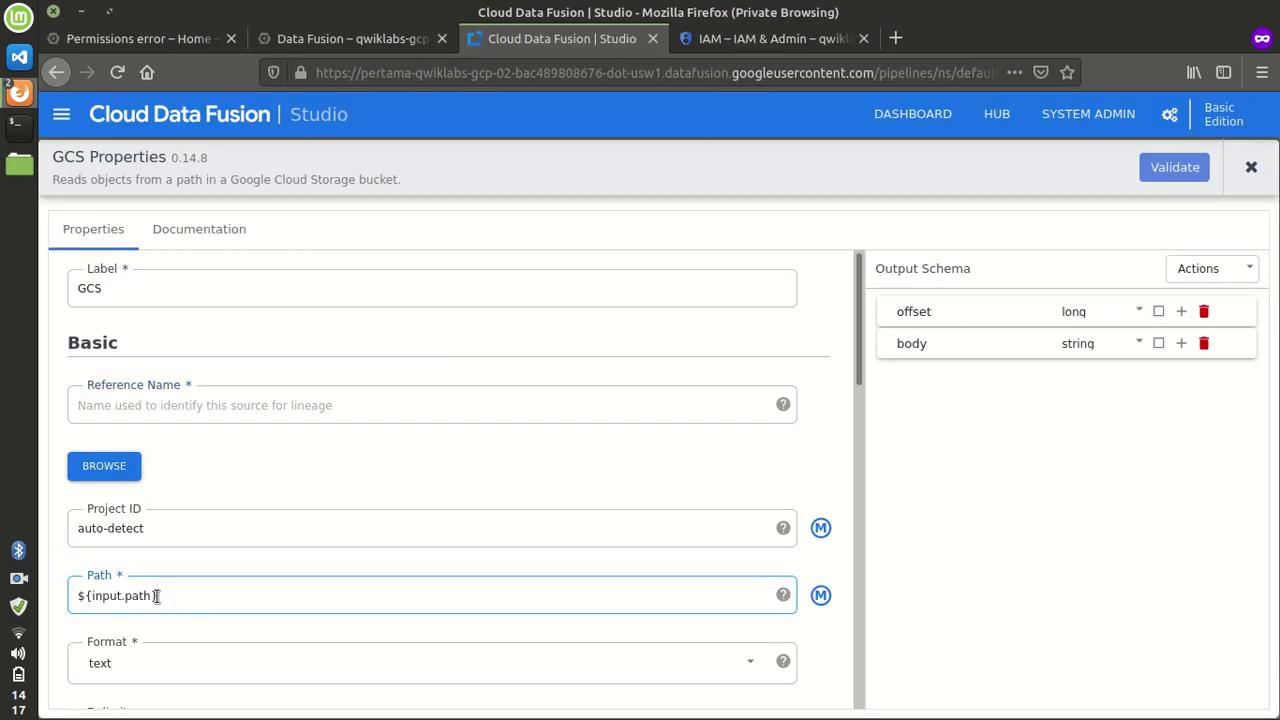
Step: Set the GCS source's reference name to loveUUU
{"action": "key", "text": "alt+Tab"}
{"action": "key", "text": "alt+Tab"}
{"action": "left_click", "coordinate": [174, 412]}
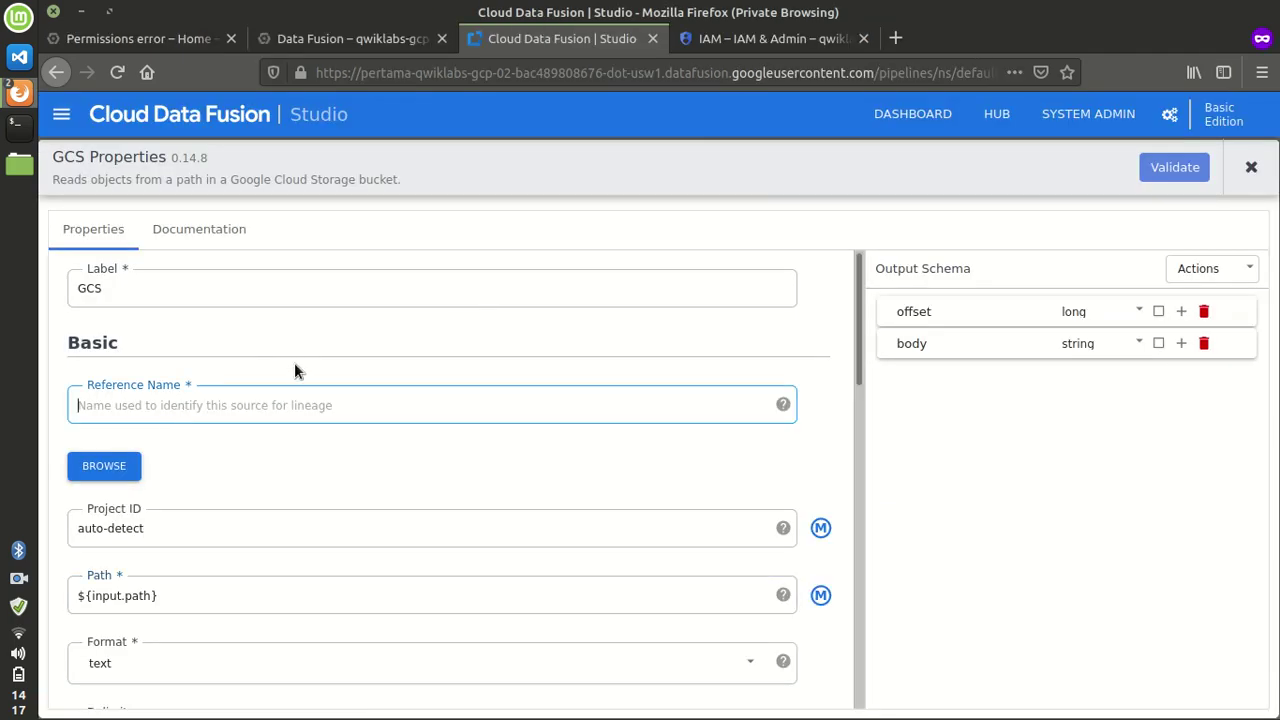
{"action": "type", "text": "loveUUU"}
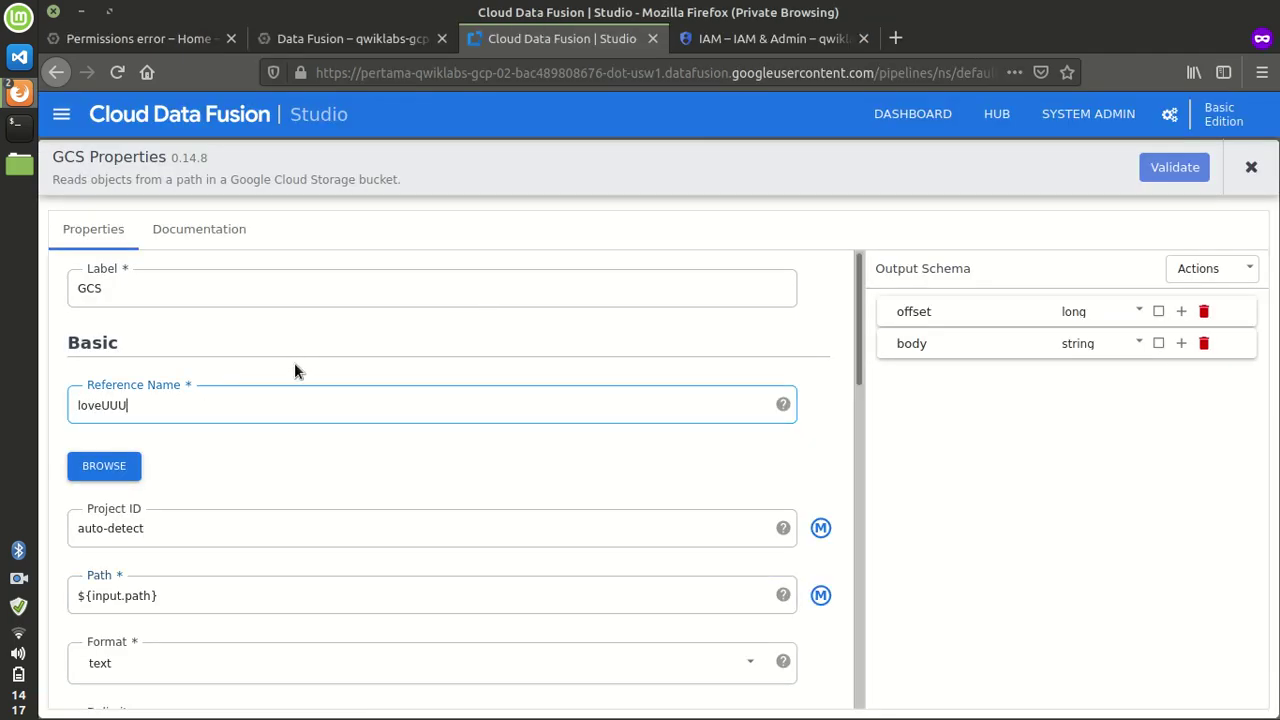
Step: Follow the lab's output schema instruction and remove the offset field from the GCS source's output schema
{"action": "key", "text": "alt+Tab"}
{"action": "scroll", "coordinate": [466, 272], "scroll_direction": "down", "scroll_amount": 1}
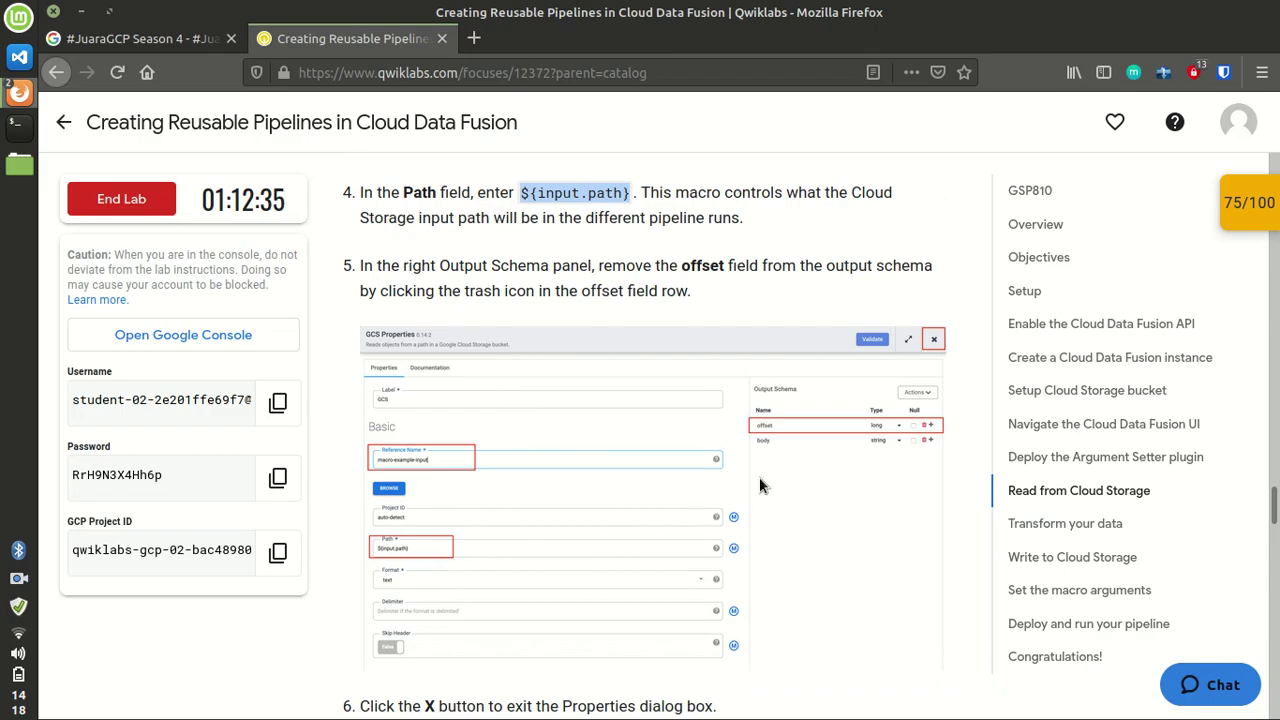
{"action": "key", "text": "alt+Tab"}
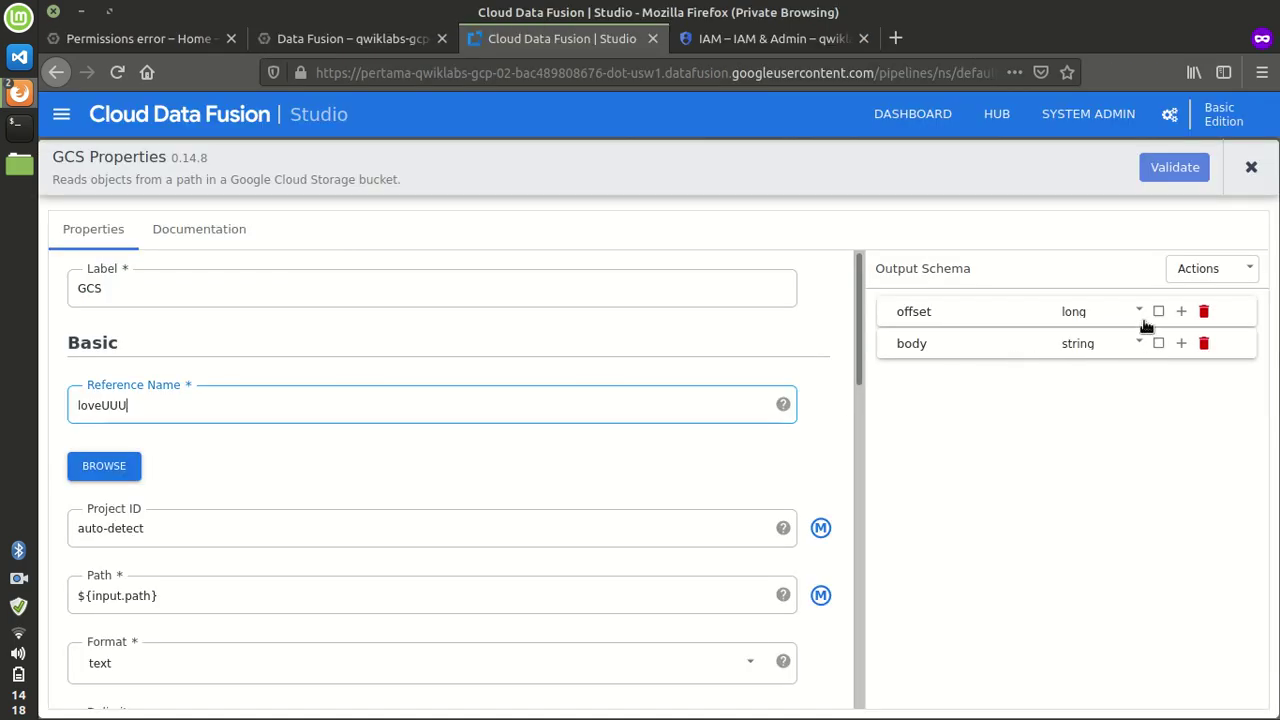
{"action": "key", "text": "alt+Tab"}
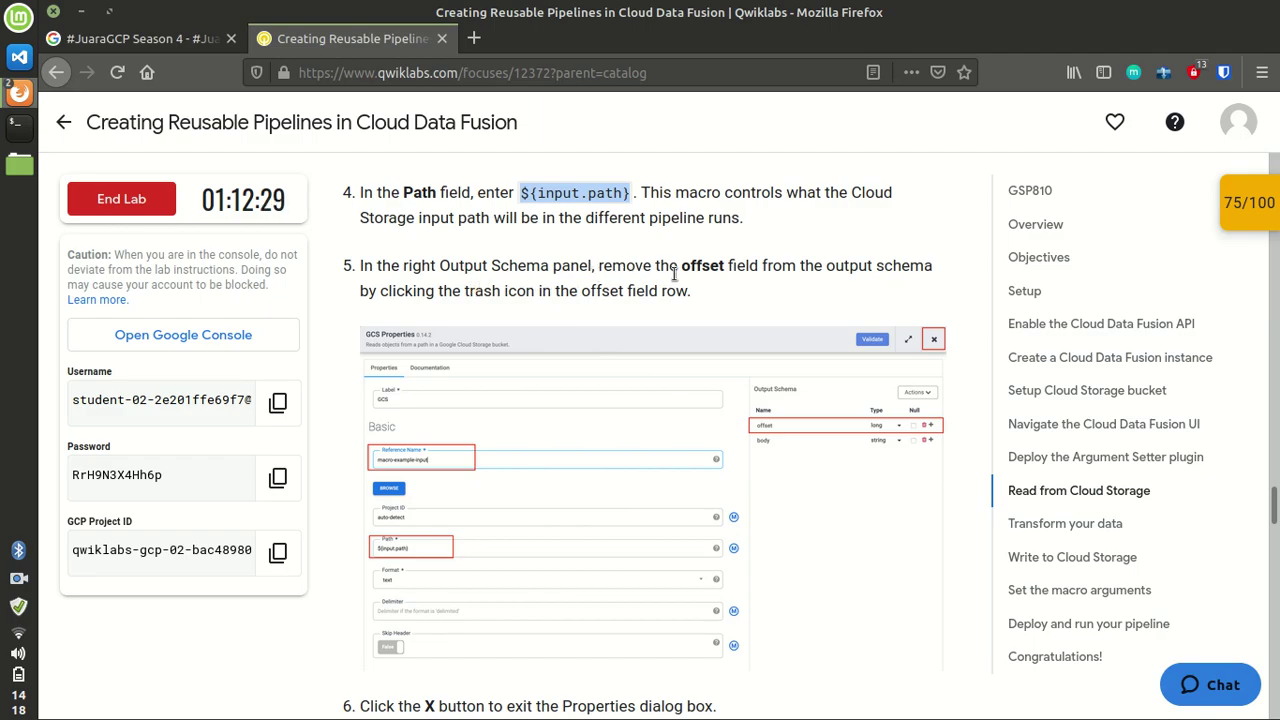
{"action": "key", "text": "alt+Tab"}
{"action": "key", "text": "alt+Tab"}
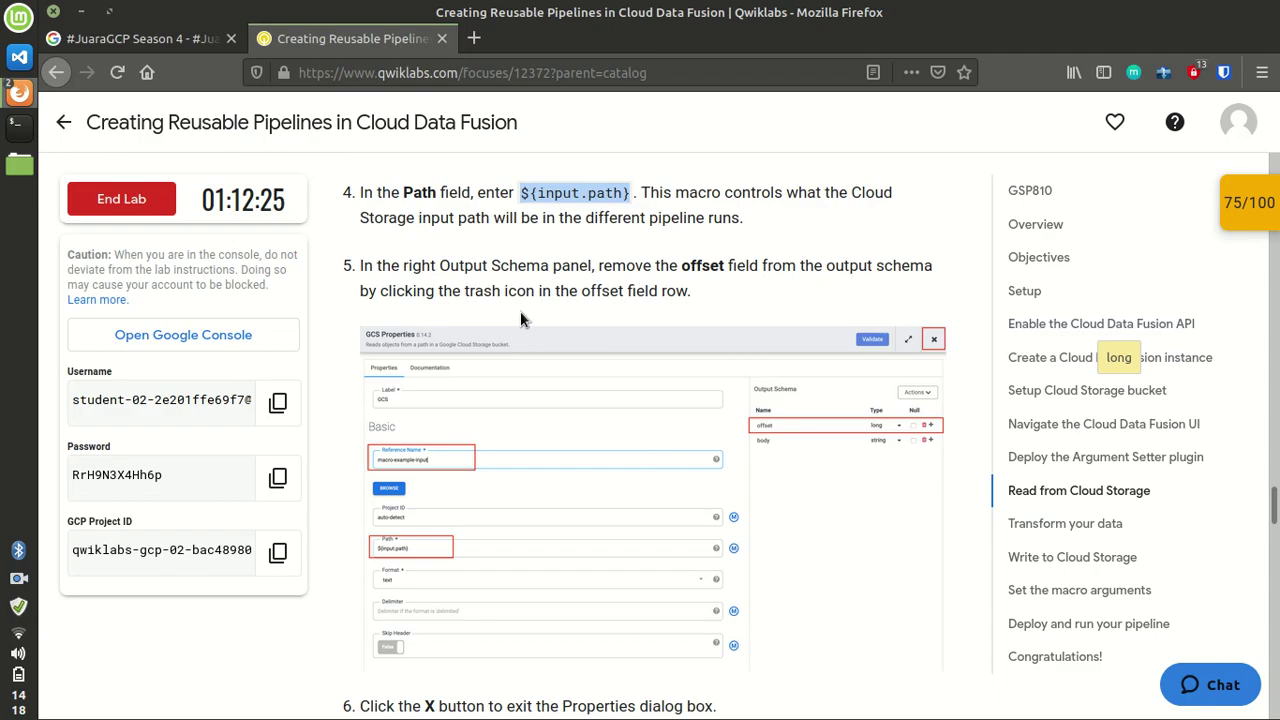
{"action": "key", "text": "alt+Tab"}
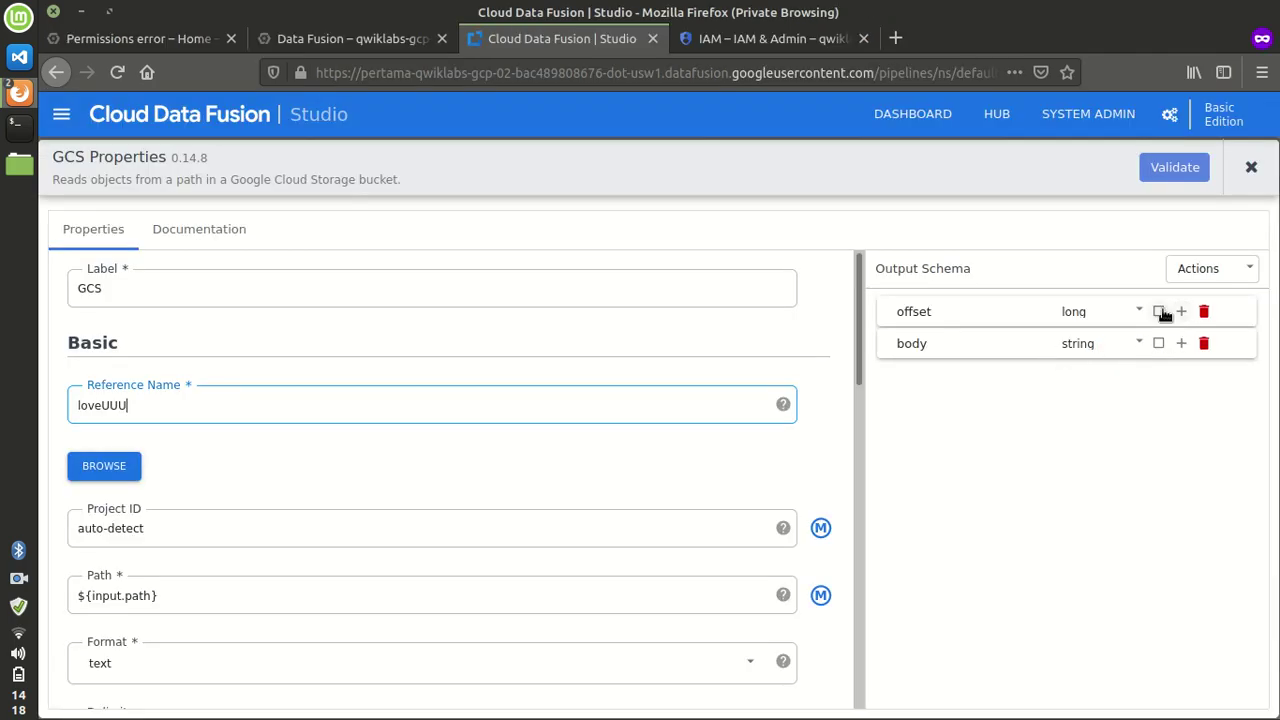
{"action": "left_click", "coordinate": [1203, 312]}
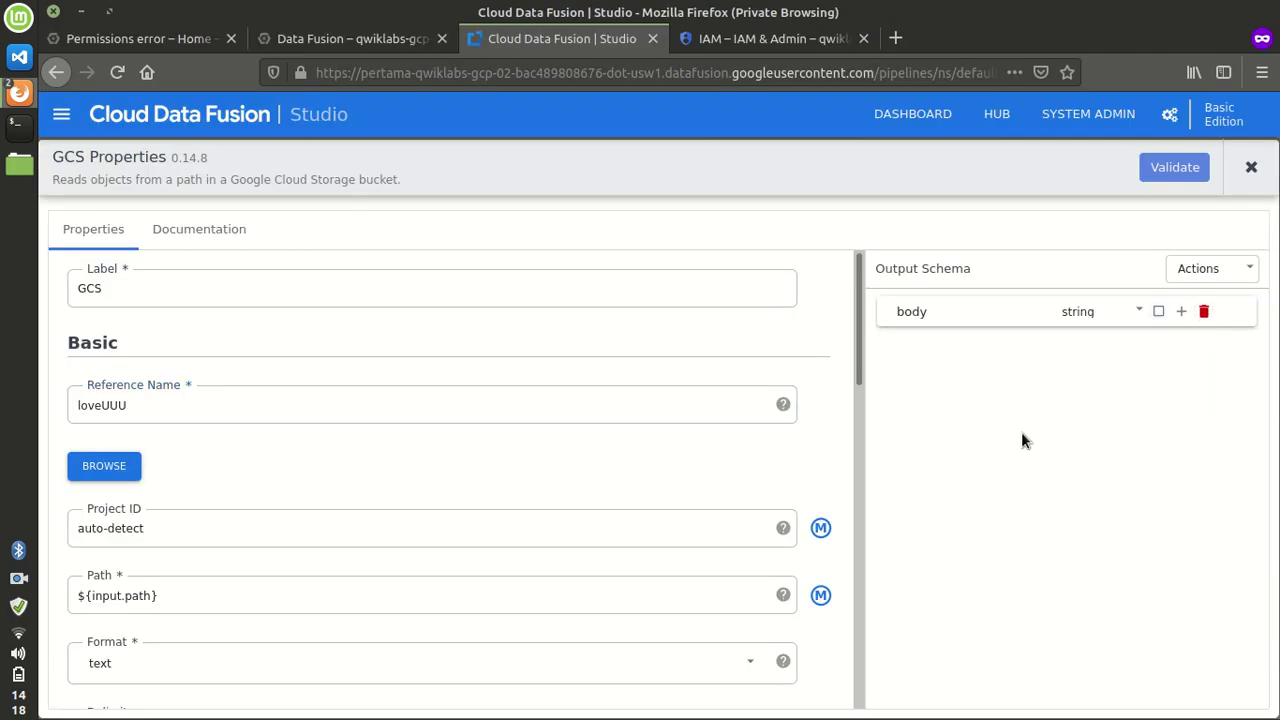
Step: Read the lab's Transform your data instructions and return to the pipeline canvas with the GCS properties closed
{"action": "key", "text": "alt+Tab"}
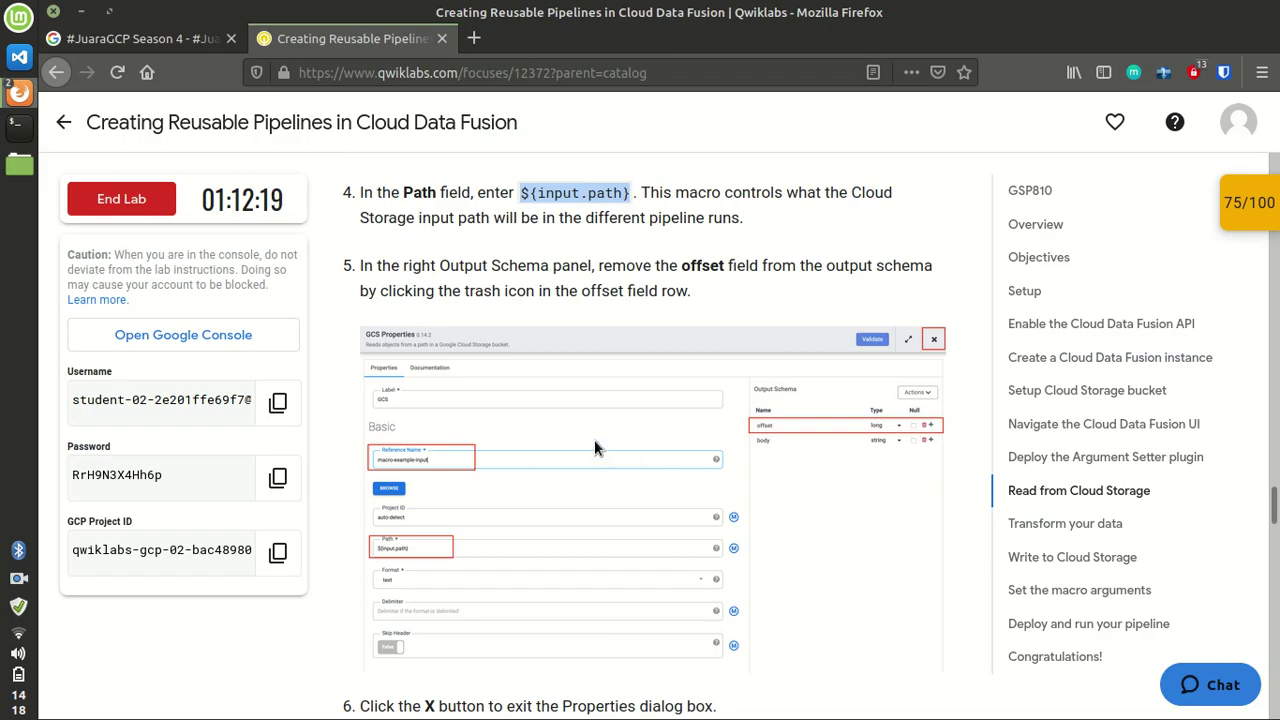
{"action": "scroll", "coordinate": [576, 398], "scroll_direction": "down", "scroll_amount": 3}
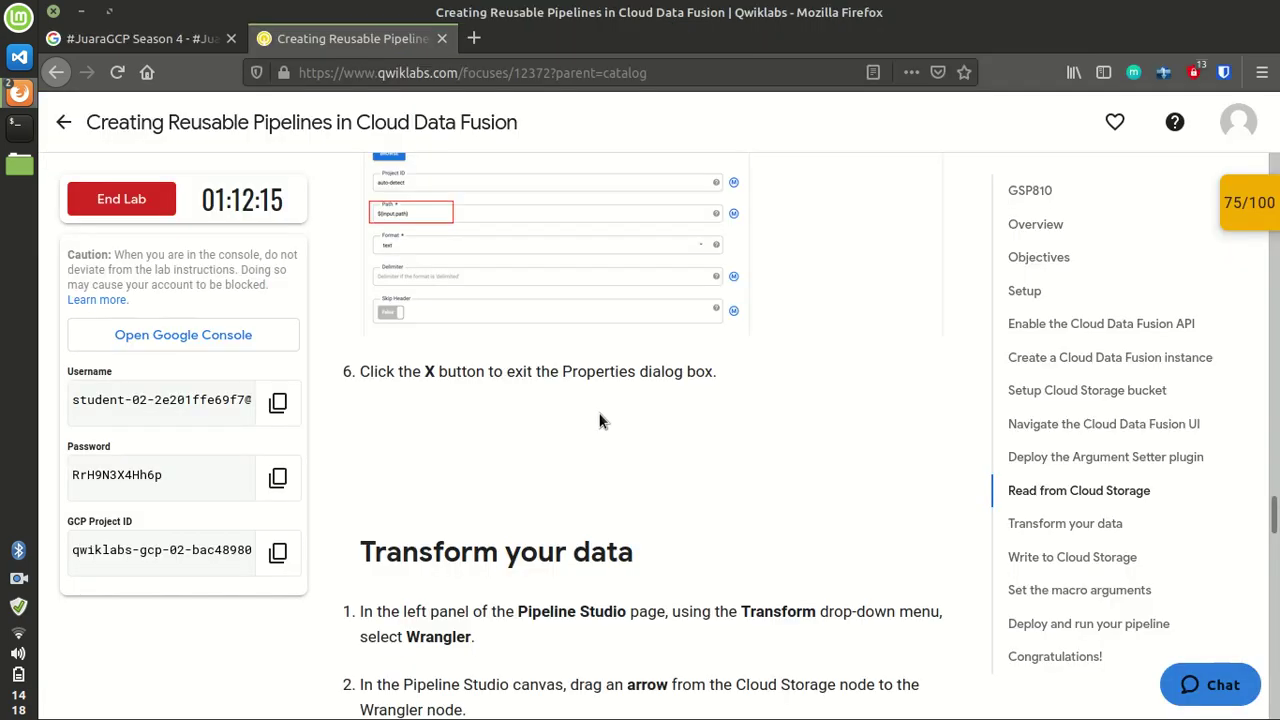
{"action": "scroll", "coordinate": [600, 420], "scroll_direction": "down", "scroll_amount": 3}
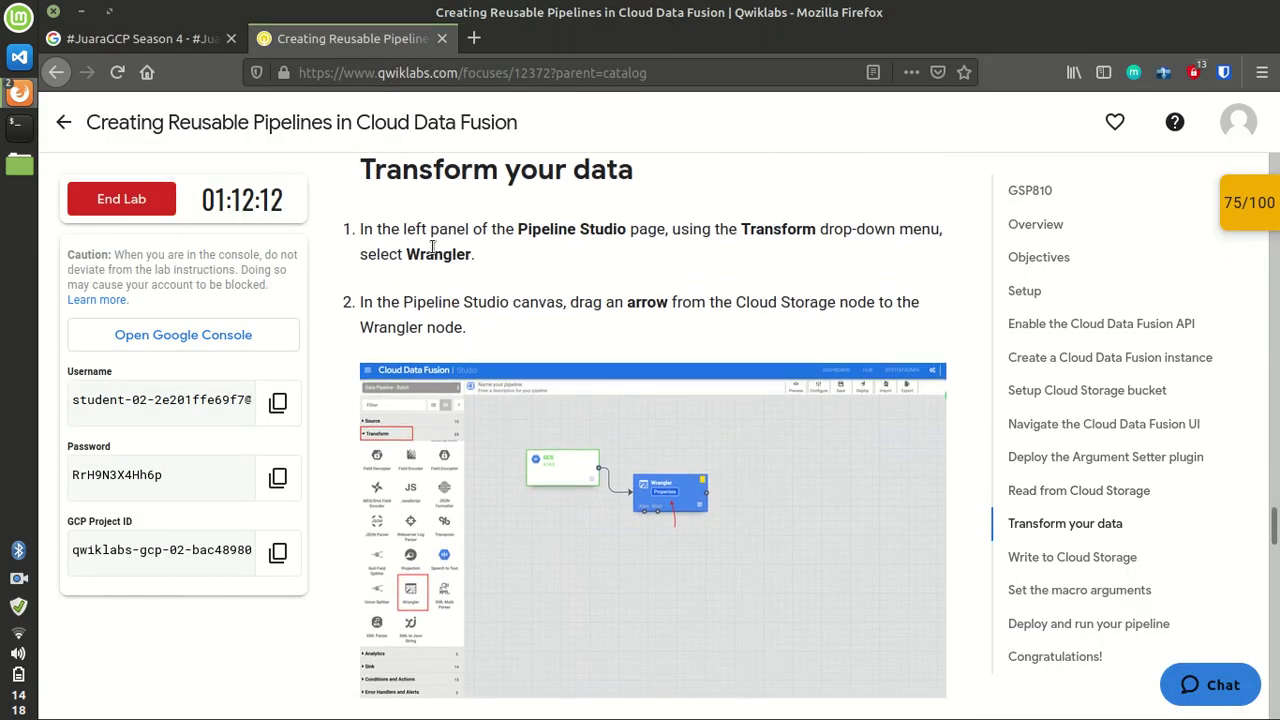
{"action": "key", "text": "alt+Tab"}
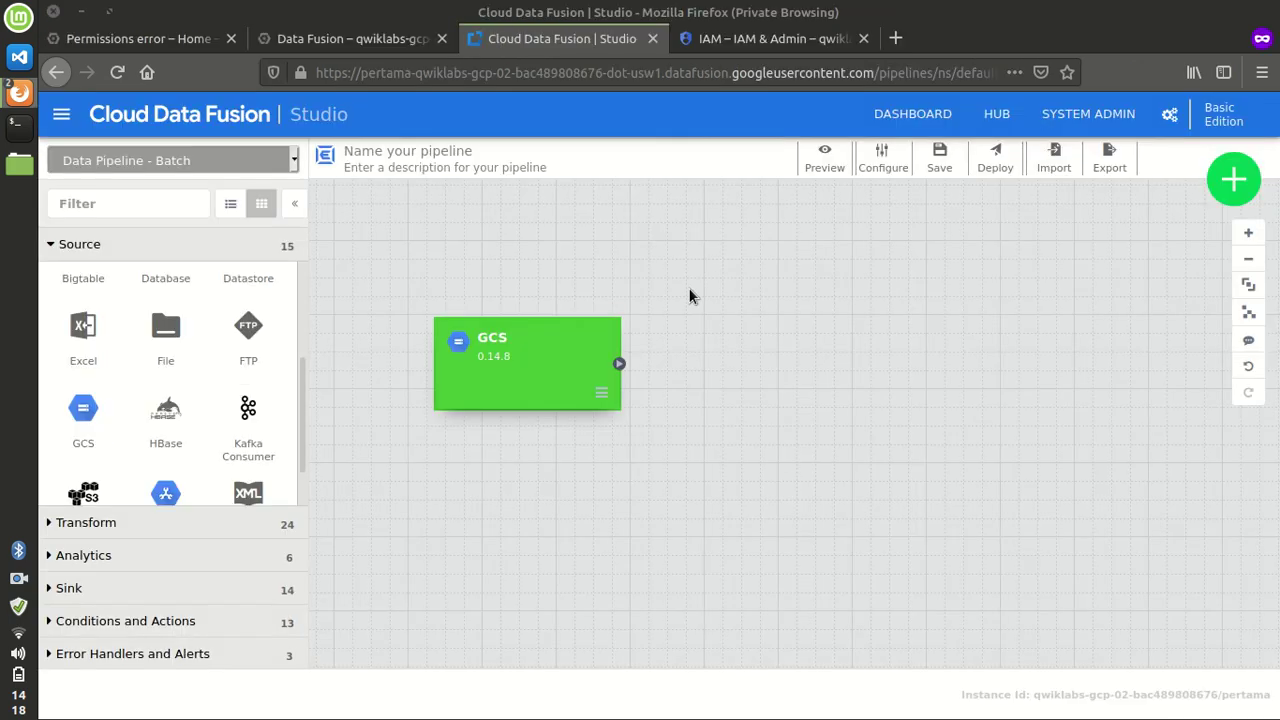
Step: Add a Wrangler transform node to the pipeline
{"action": "left_click", "coordinate": [148, 525]}
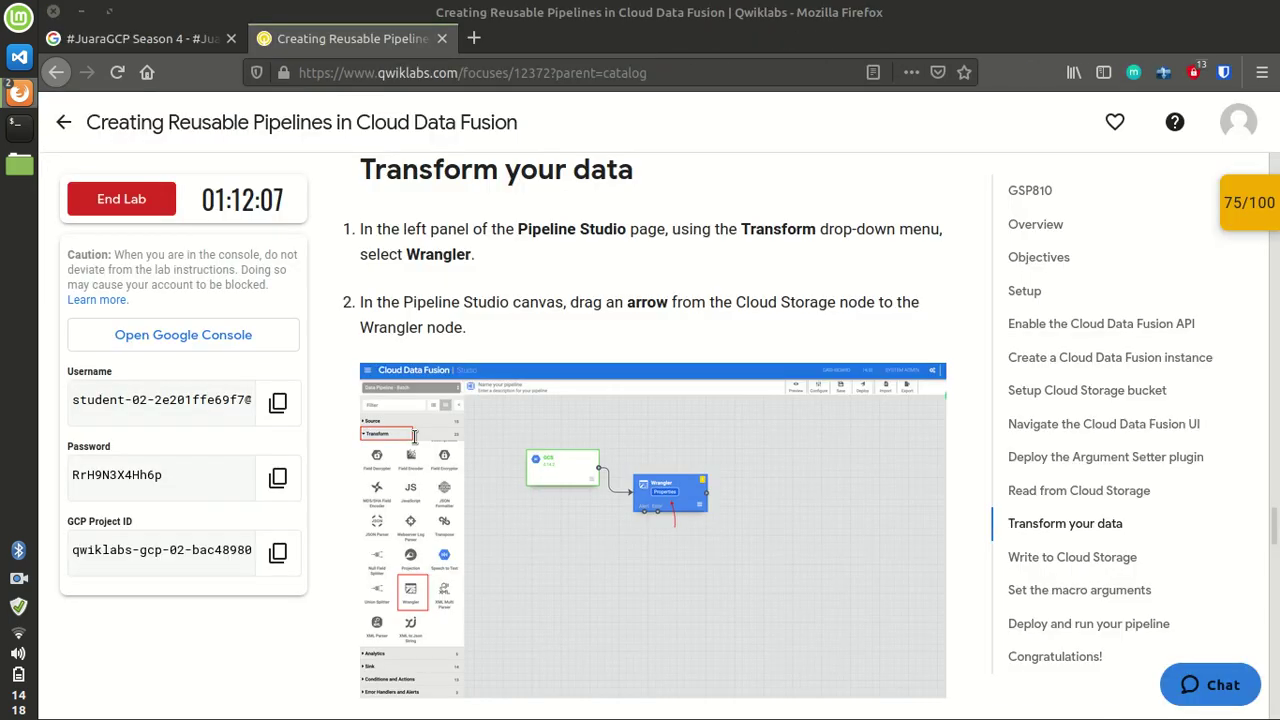
{"action": "key", "text": "alt+Tab"}
{"action": "key", "text": "alt+Tab"}
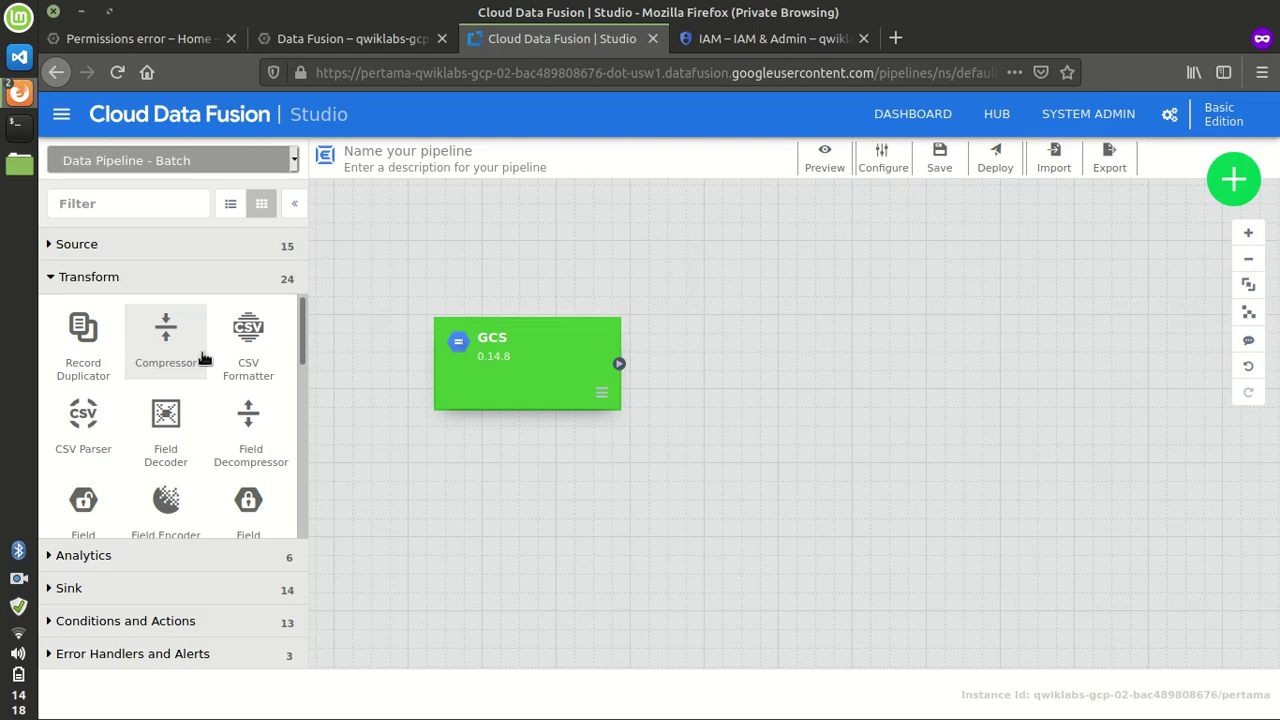
{"action": "scroll", "coordinate": [140, 465], "scroll_direction": "down", "scroll_amount": 6}
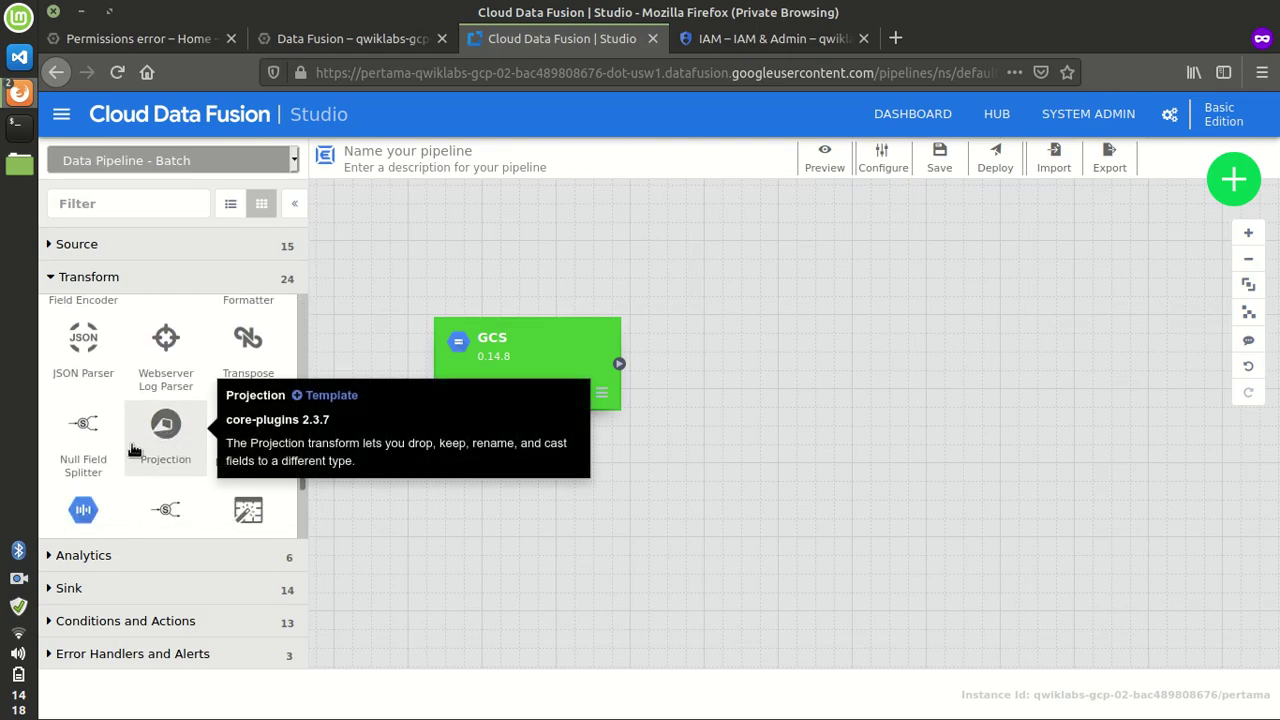
{"action": "scroll", "coordinate": [182, 403], "scroll_direction": "up", "scroll_amount": 1}
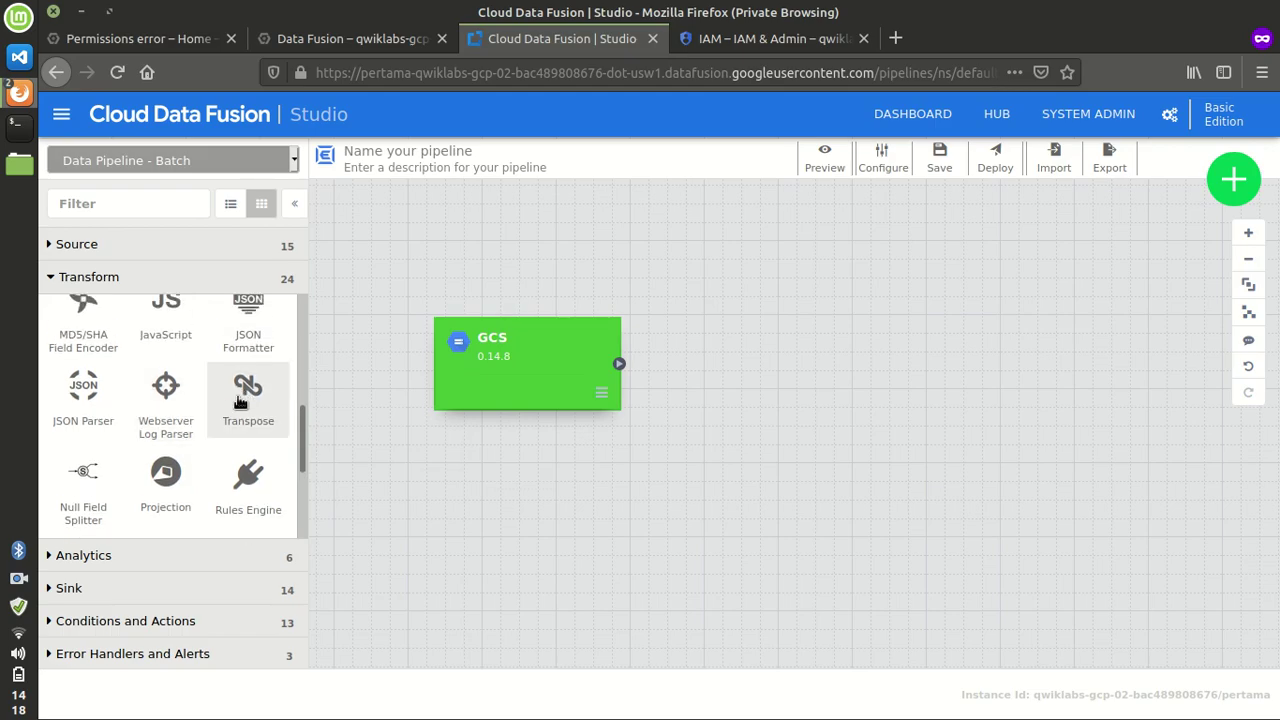
{"action": "scroll", "coordinate": [195, 412], "scroll_direction": "down", "scroll_amount": 2}
{"action": "left_click", "coordinate": [248, 422]}
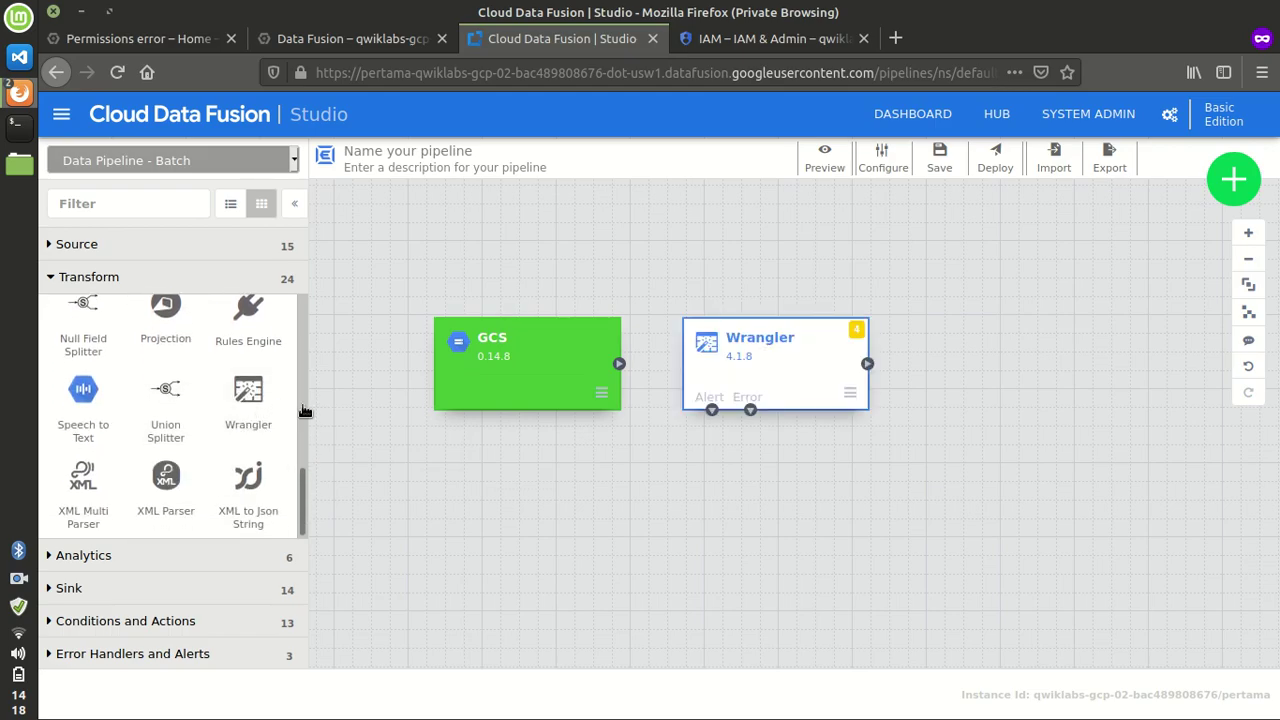
Step: Connect the GCS source's output to the Wrangler node, as the lab instructs
{"action": "key", "text": "alt+Tab"}
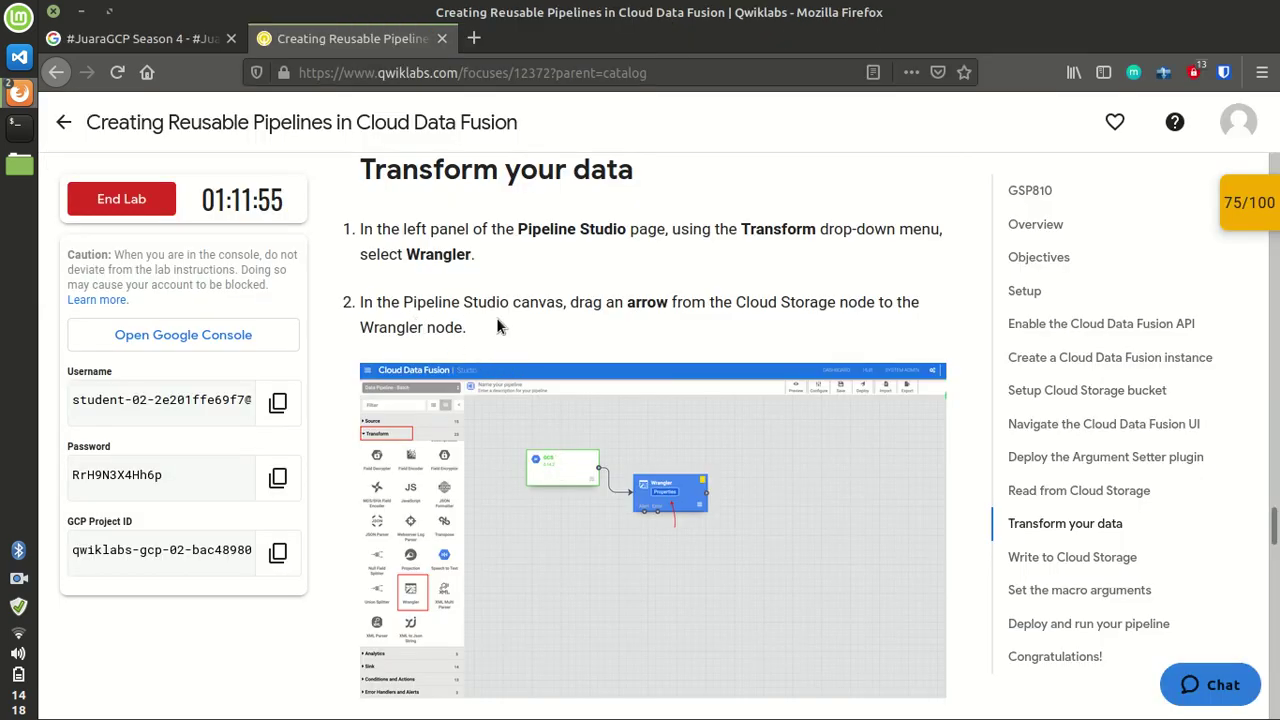
{"action": "key", "text": "alt+Tab"}
{"action": "left_click_drag", "start_coordinate": [623, 366], "coordinate": [692, 366]}
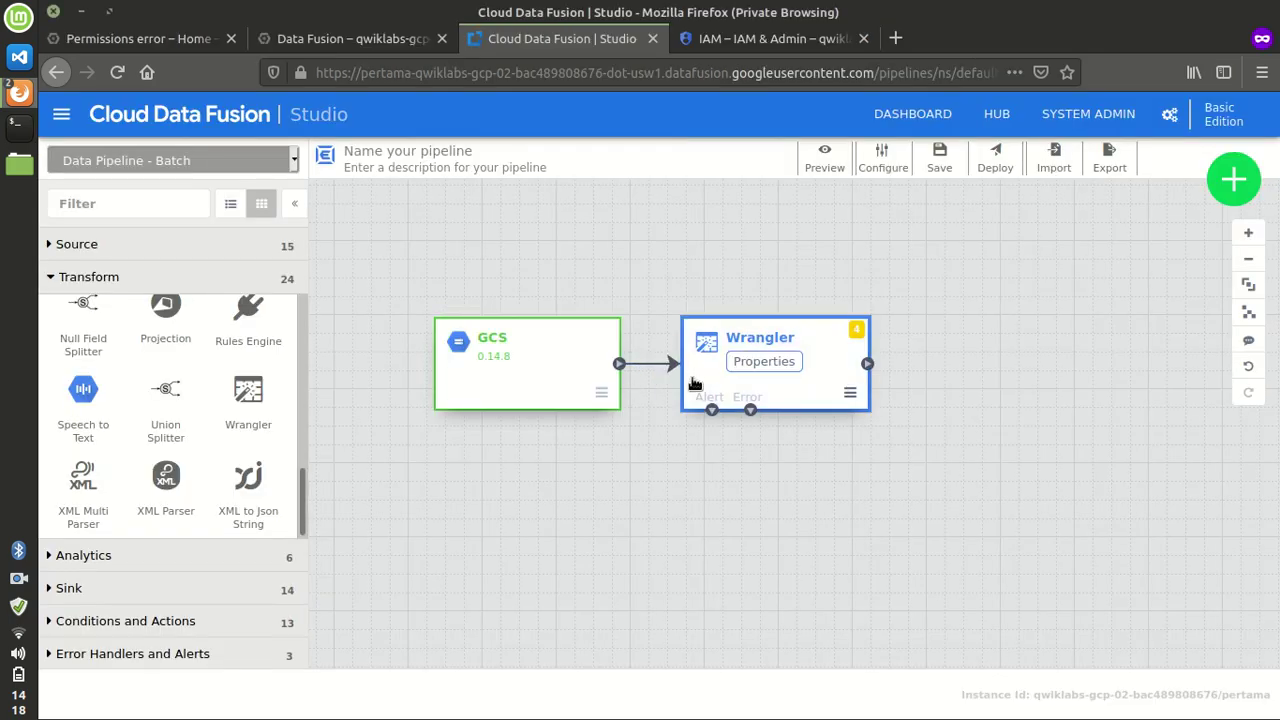
{"action": "key", "text": "alt+Tab"}
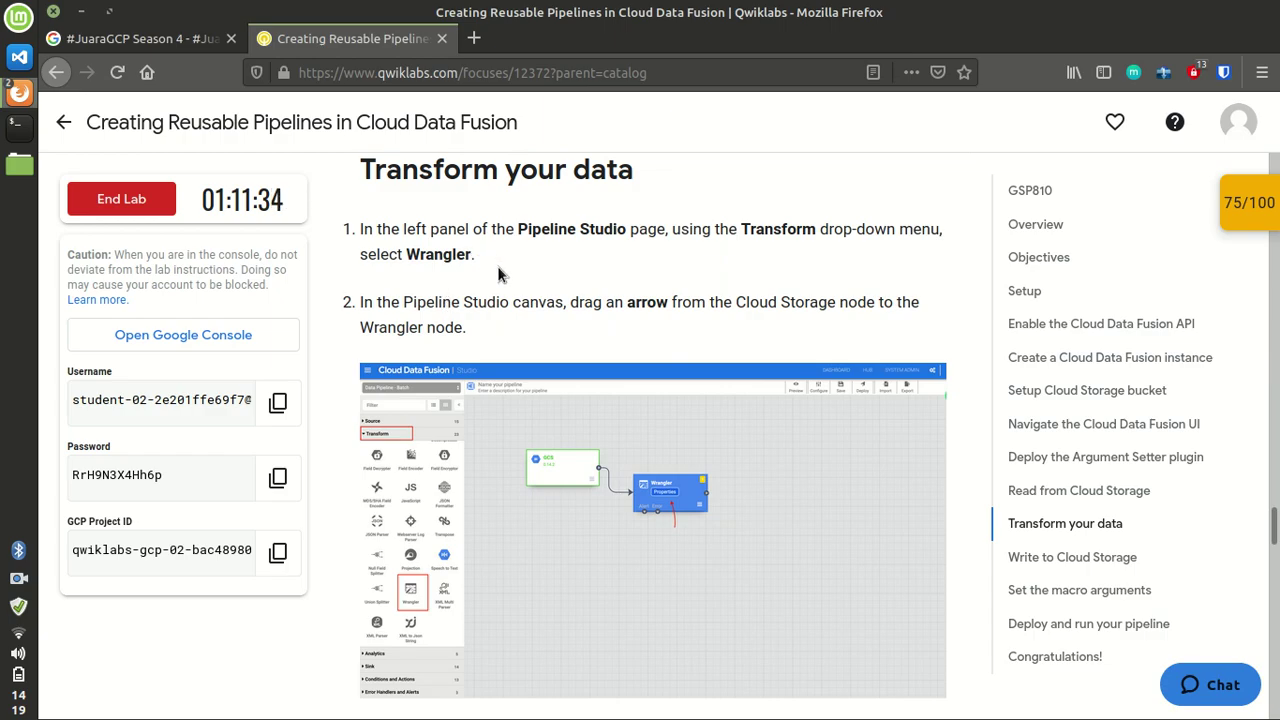
{"action": "key", "text": "alt+Tab"}
{"action": "key", "text": "alt+Tab"}
{"action": "key", "text": "alt+Tab"}
{"action": "key", "text": "alt+Tab"}
{"action": "key", "text": "alt+Tab"}
{"action": "key", "text": "alt+Tab"}
Step: Read the lab's Wrangler settings, open the Wrangler node's properties and set its input field name to body
{"action": "scroll", "coordinate": [525, 340], "scroll_direction": "down", "scroll_amount": 5}
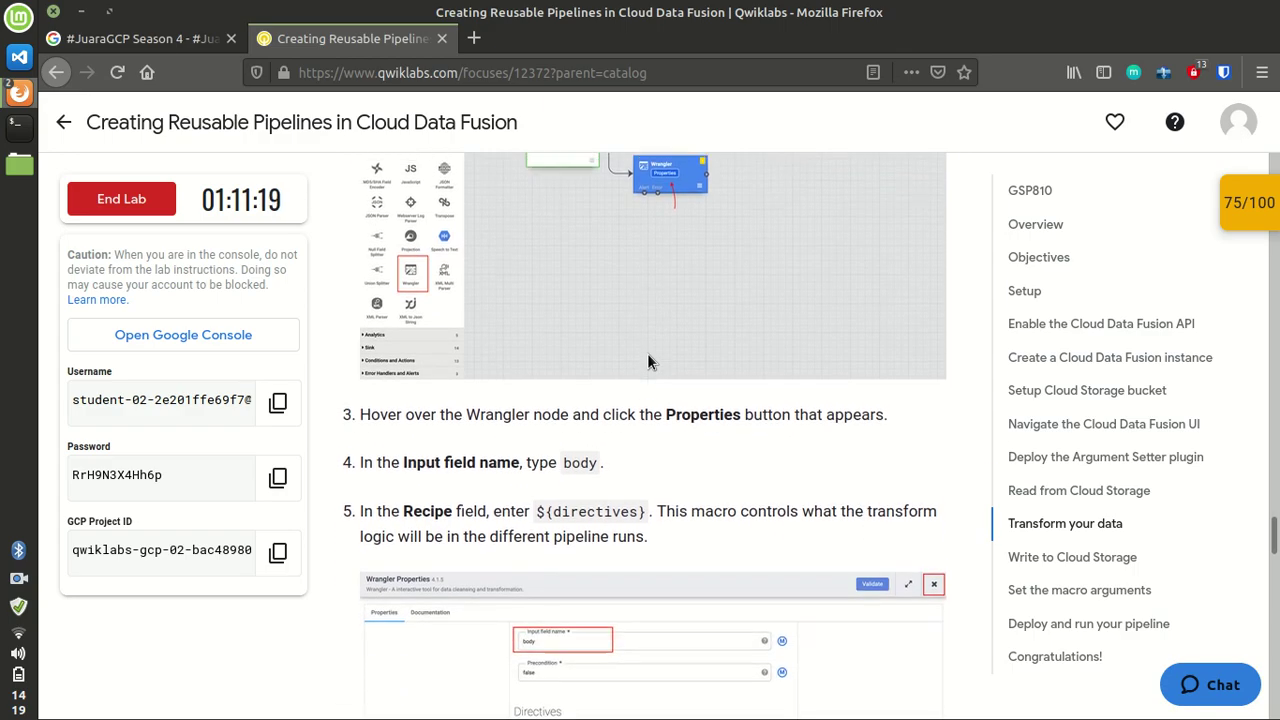
{"action": "scroll", "coordinate": [605, 350], "scroll_direction": "down", "scroll_amount": 2}
{"action": "double_click", "coordinate": [588, 305]}
{"action": "key", "text": "alt+Tab"}
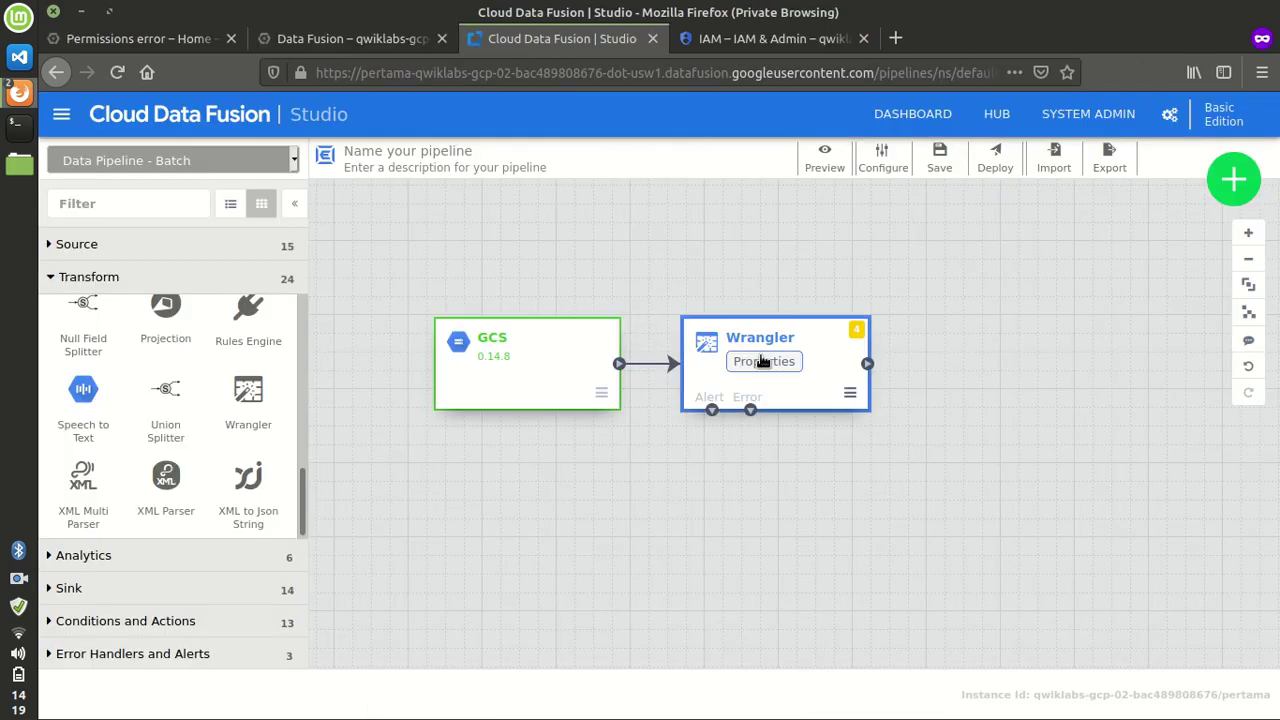
{"action": "left_click", "coordinate": [762, 366]}
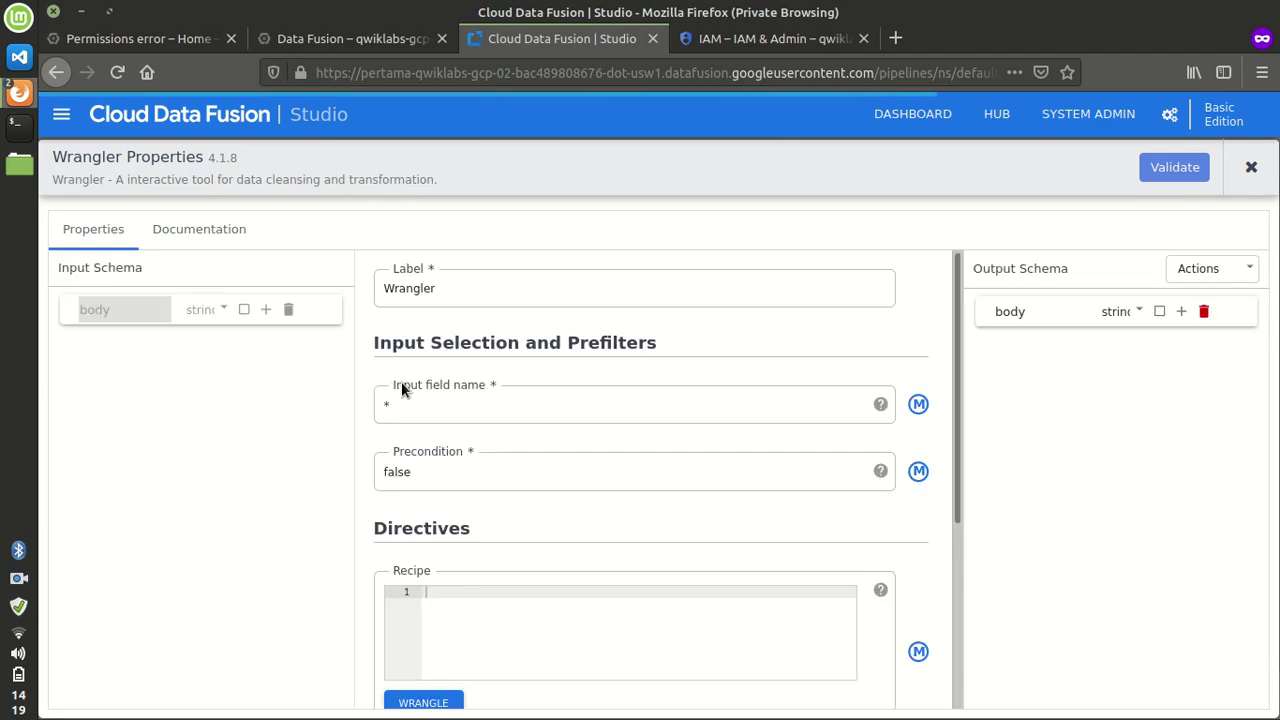
{"action": "left_click", "coordinate": [453, 416]}
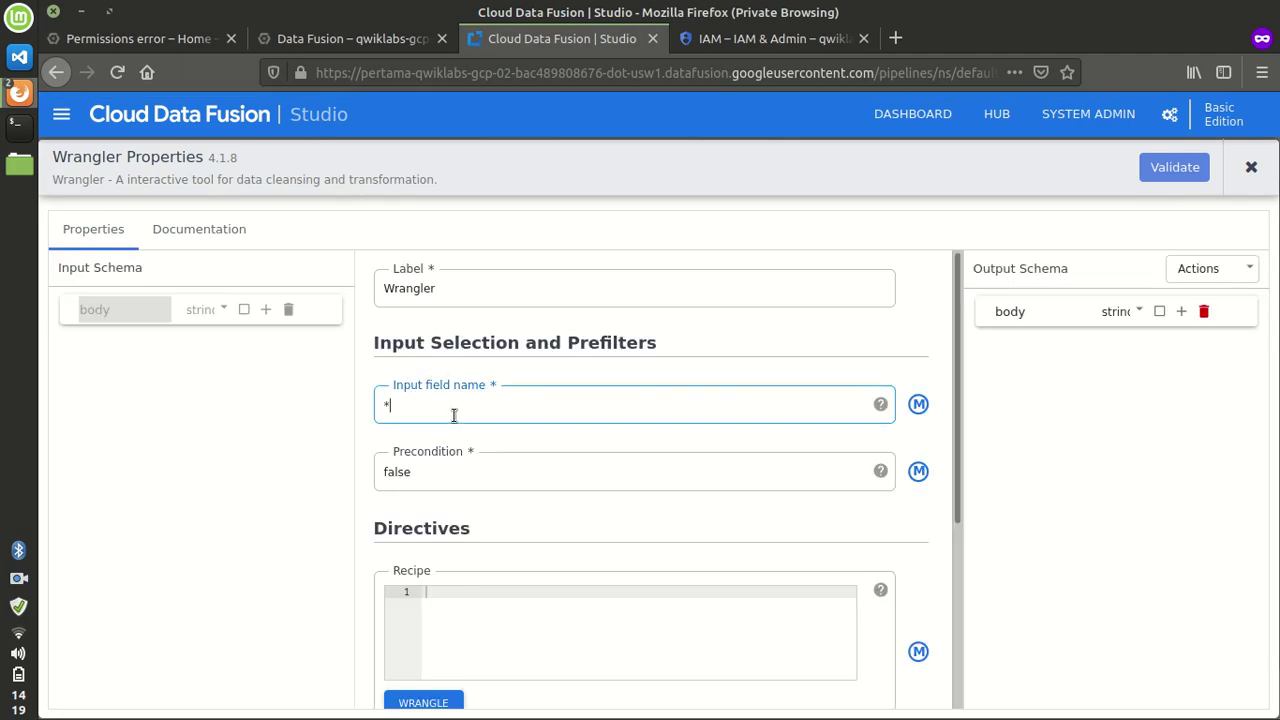
{"action": "type", "text": "body"}
Step: Copy the ${directives} macro from the lab's Recipe field instruction
{"action": "key", "text": "alt+Tab"}
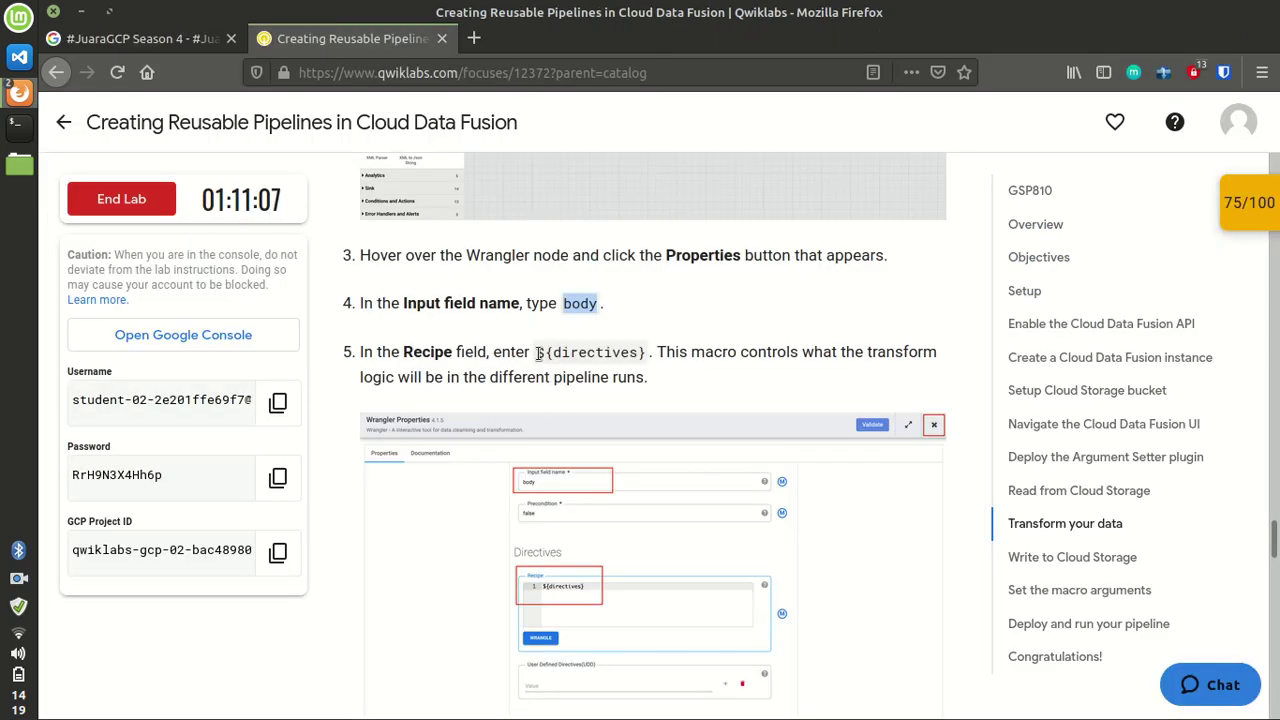
{"action": "left_click_drag", "start_coordinate": [537, 353], "coordinate": [641, 353]}
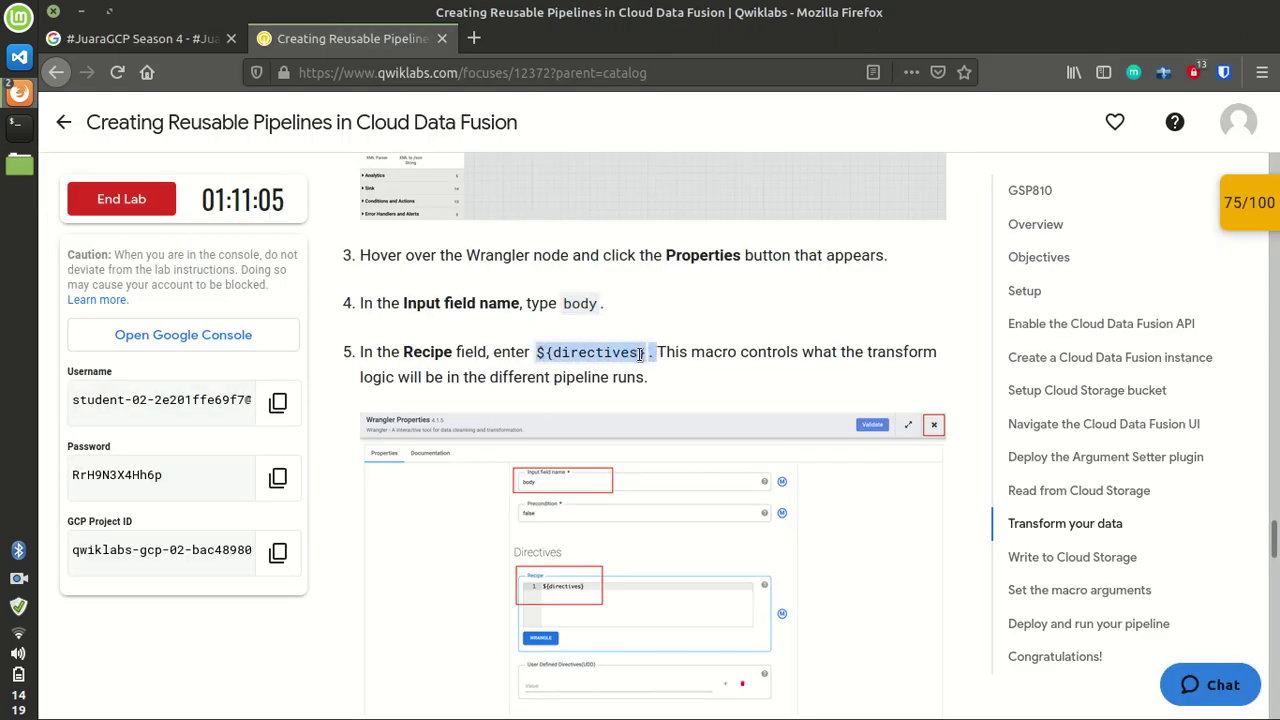
{"action": "left_click", "coordinate": [619, 357]}
{"action": "left_click_drag", "start_coordinate": [538, 354], "coordinate": [631, 350]}
{"action": "right_click", "coordinate": [631, 350]}
{"action": "left_click", "coordinate": [645, 370]}
{"action": "scroll", "coordinate": [575, 422], "scroll_direction": "down", "scroll_amount": 1}
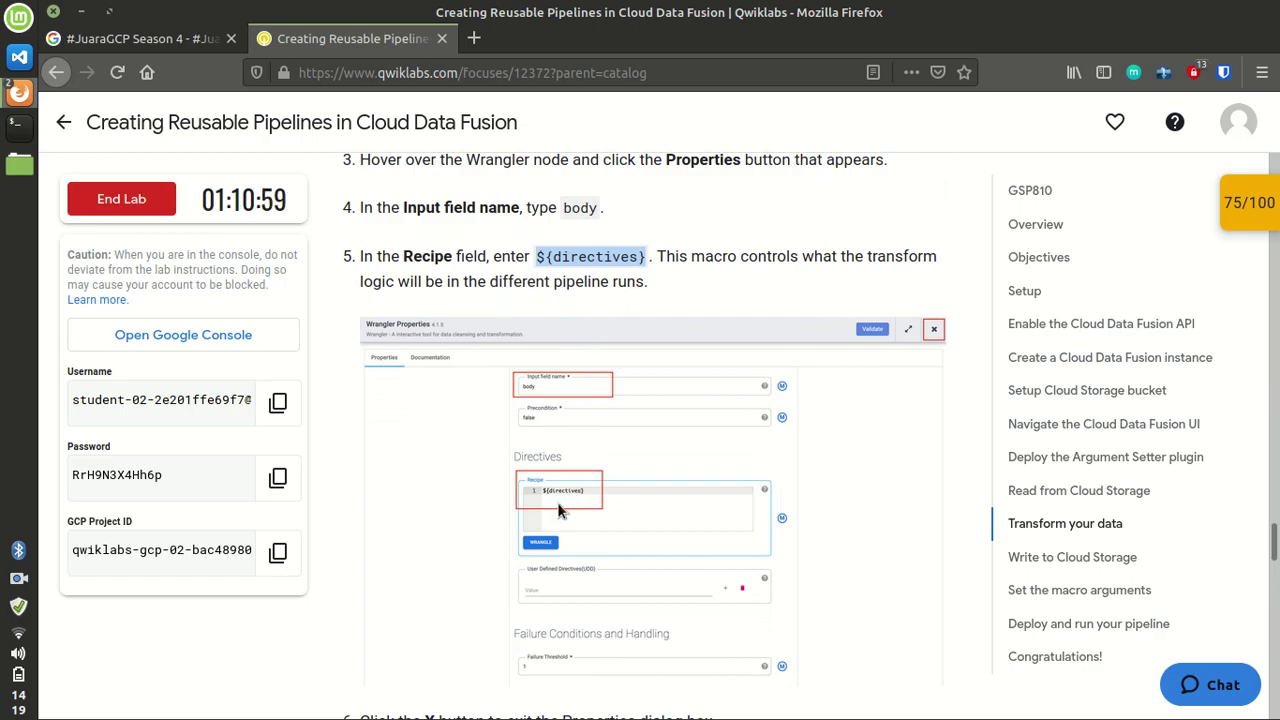
Step: Enter the copied ${directives} macro as the Wrangler node's recipe
{"action": "key", "text": "alt+Tab"}
{"action": "scroll", "coordinate": [460, 510], "scroll_direction": "down", "scroll_amount": 4}
{"action": "key", "text": "alt+Tab"}
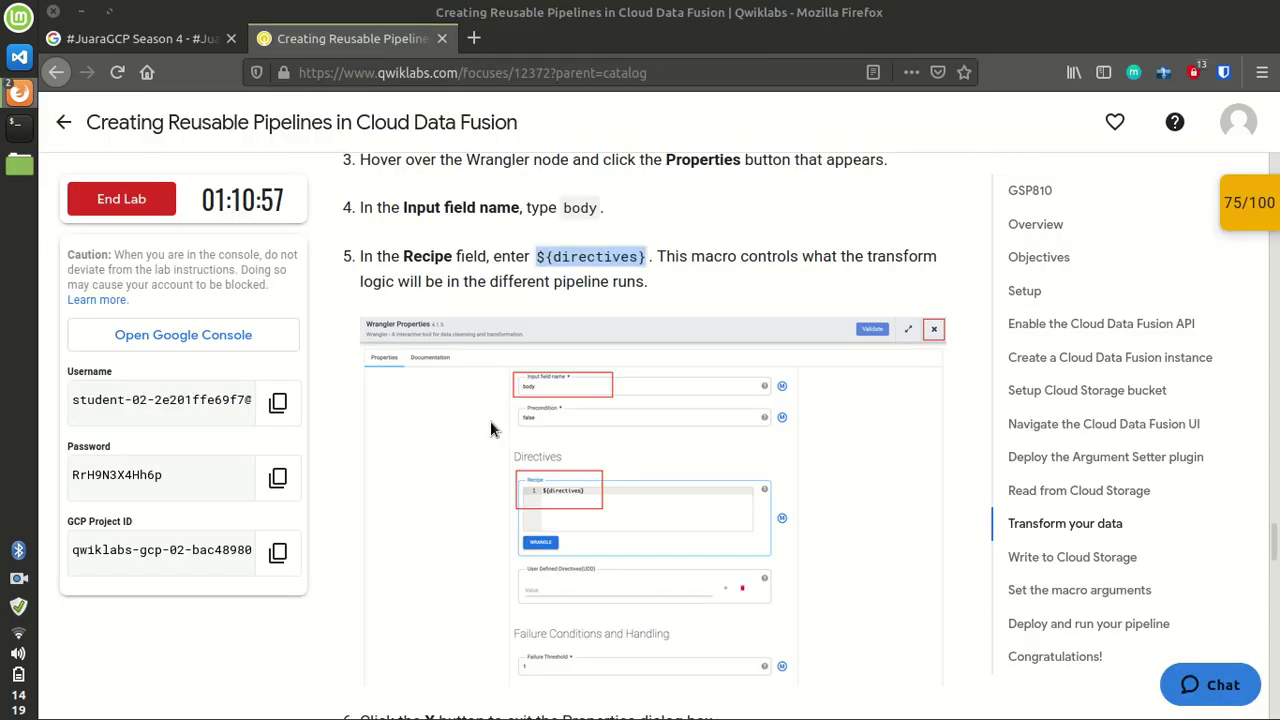
{"action": "key", "text": "alt+Tab"}
{"action": "left_click", "coordinate": [484, 402]}
{"action": "key", "text": "ctrl+v"}
Step: Check the lab's final Wrangler instruction and close the Wrangler node's properties
{"action": "key", "text": "alt+Tab"}
{"action": "scroll", "coordinate": [440, 570], "scroll_direction": "down", "scroll_amount": 3}
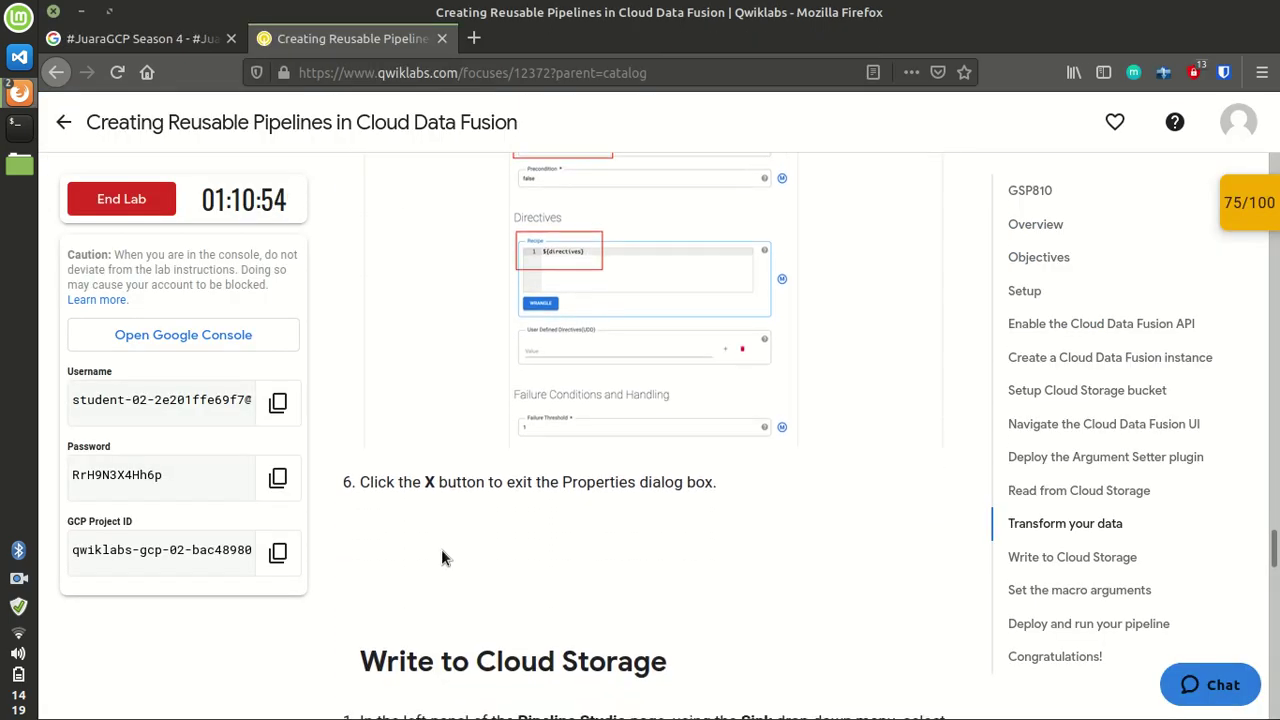
{"action": "key", "text": "alt+Tab"}
{"action": "left_click", "coordinate": [1248, 166]}
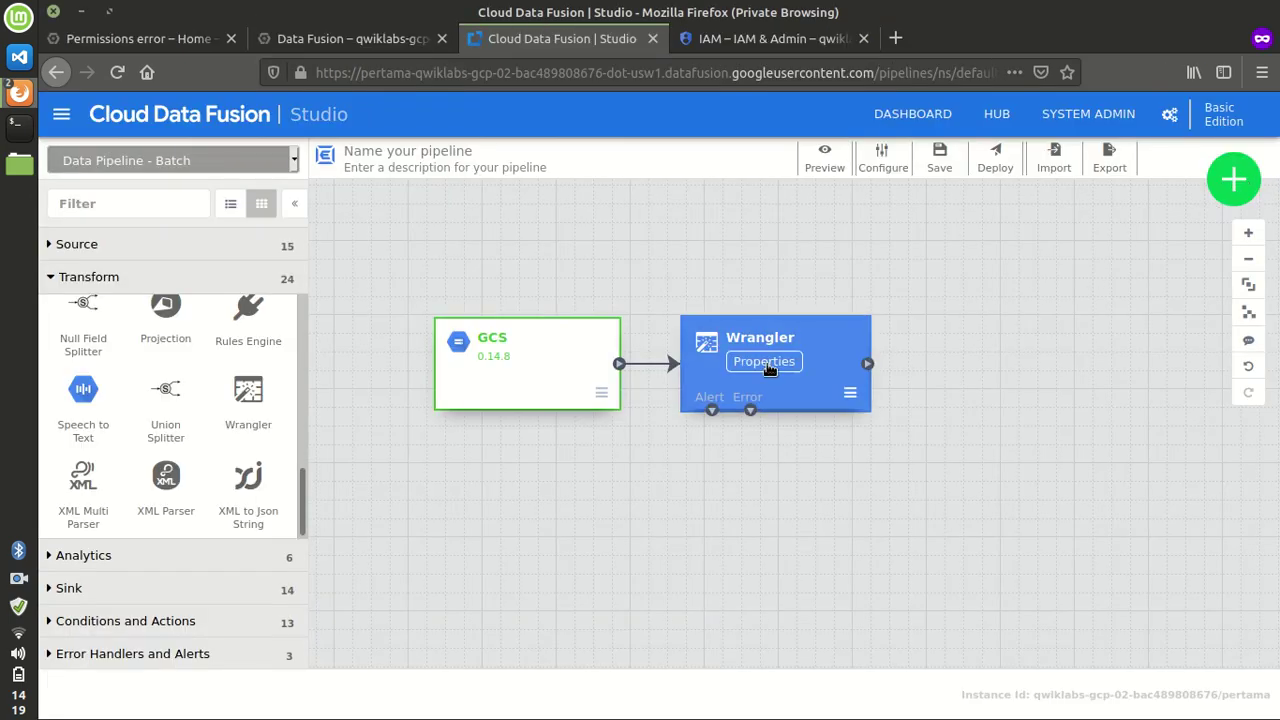
Step: Read the lab's Write to Cloud Storage section and add a GCS sink node to the pipeline
{"action": "key", "text": "alt+Tab"}
{"action": "scroll", "coordinate": [615, 487], "scroll_direction": "down", "scroll_amount": 5}
{"action": "scroll", "coordinate": [600, 430], "scroll_direction": "down", "scroll_amount": 2}
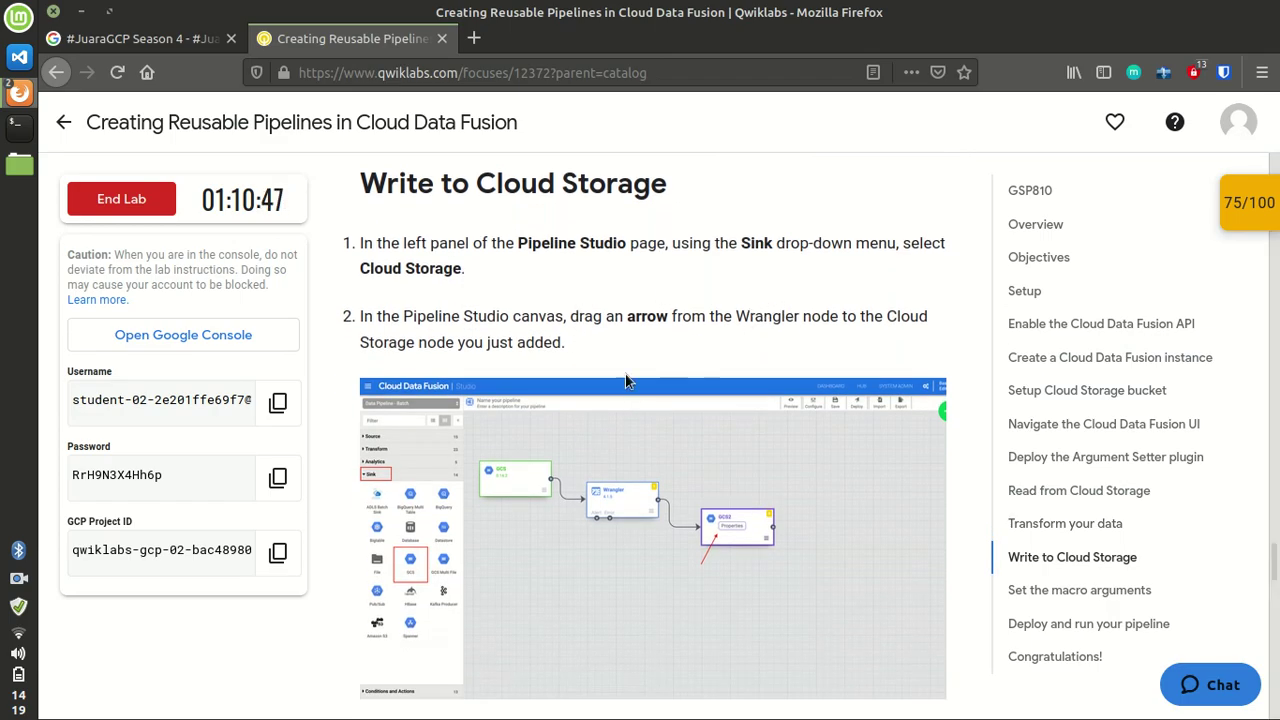
{"action": "key", "text": "alt+Tab"}
{"action": "left_click", "coordinate": [132, 586]}
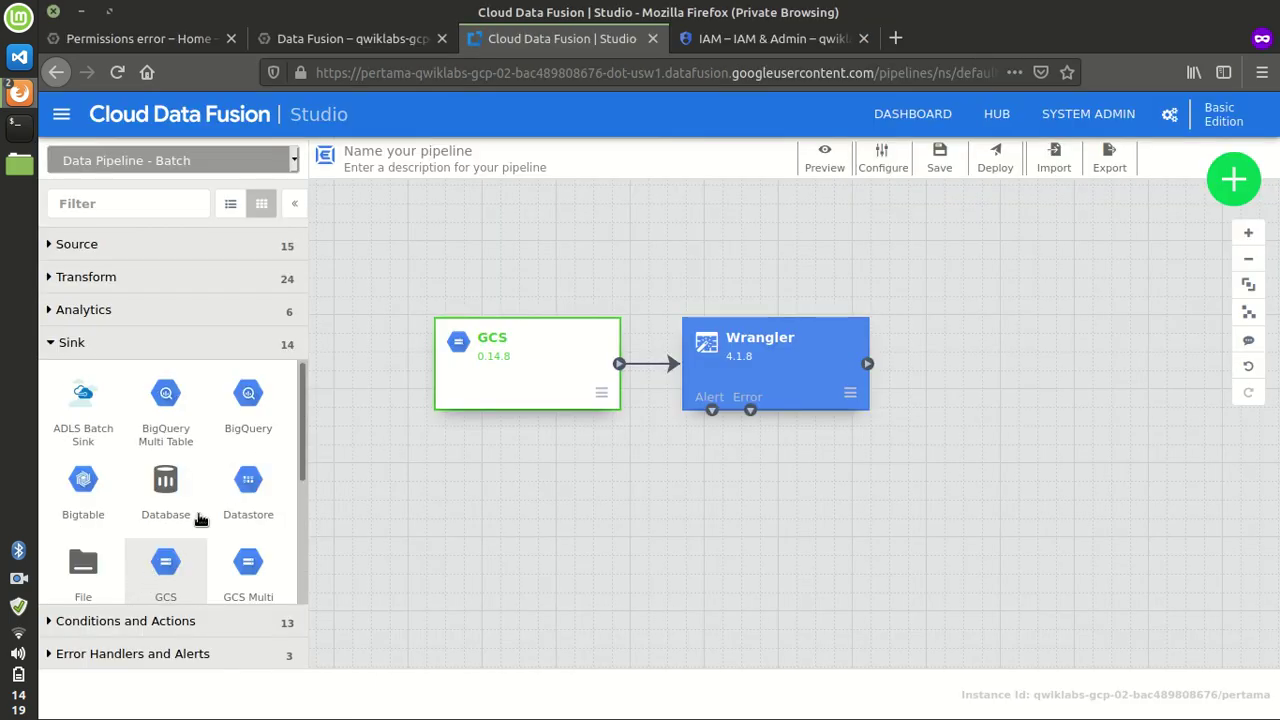
{"action": "key", "text": "alt+Tab"}
{"action": "scroll", "coordinate": [549, 346], "scroll_direction": "down", "scroll_amount": 1}
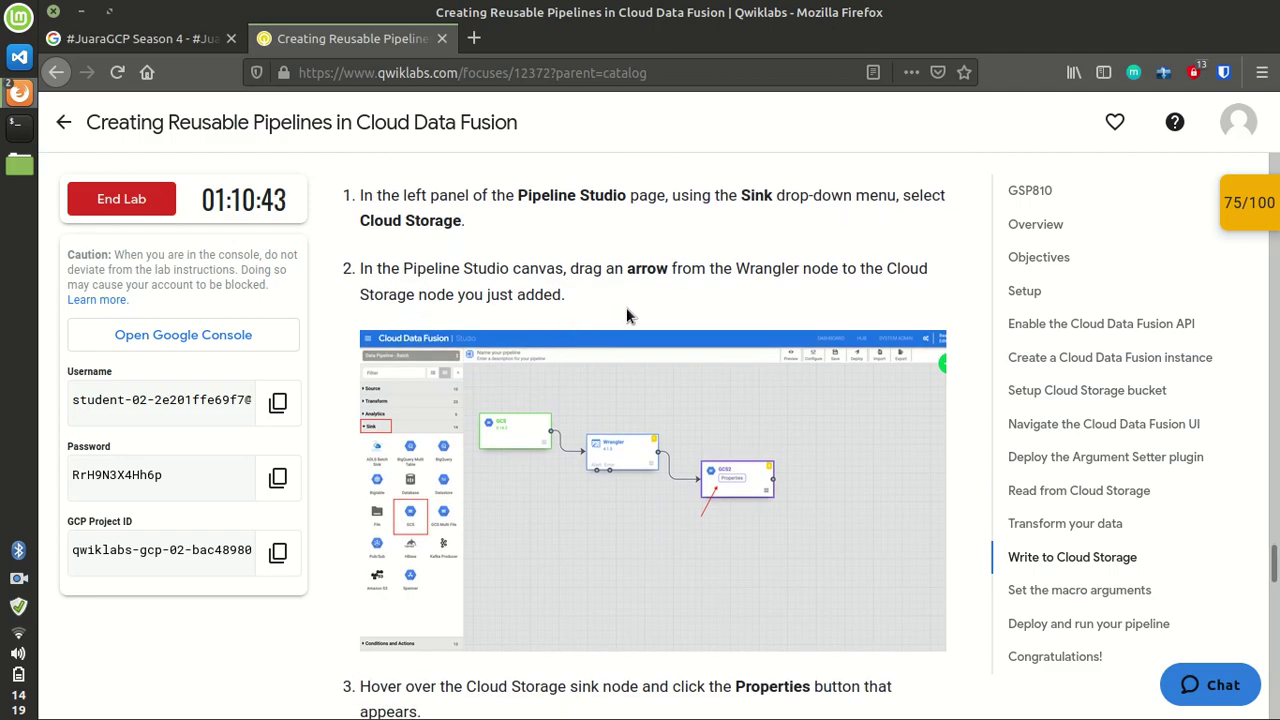
{"action": "key", "text": "alt+Tab"}
{"action": "scroll", "coordinate": [180, 480], "scroll_direction": "down", "scroll_amount": 3}
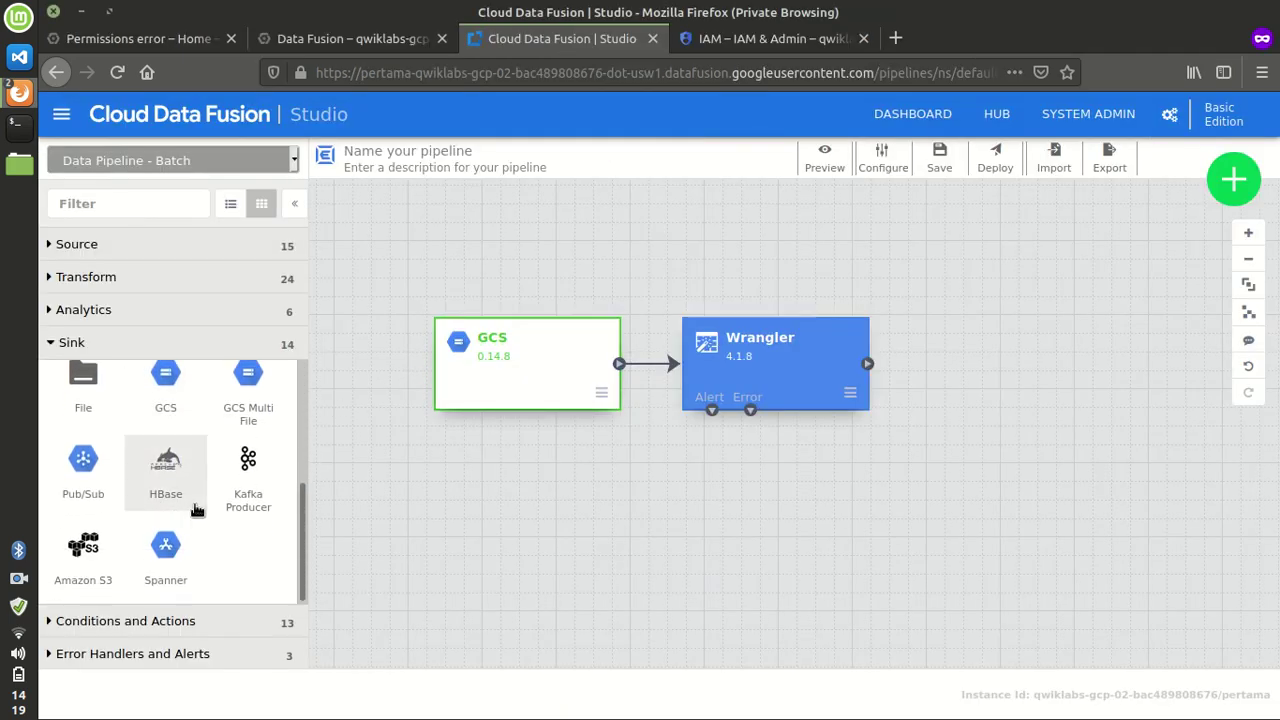
{"action": "scroll", "coordinate": [190, 495], "scroll_direction": "up", "scroll_amount": 2}
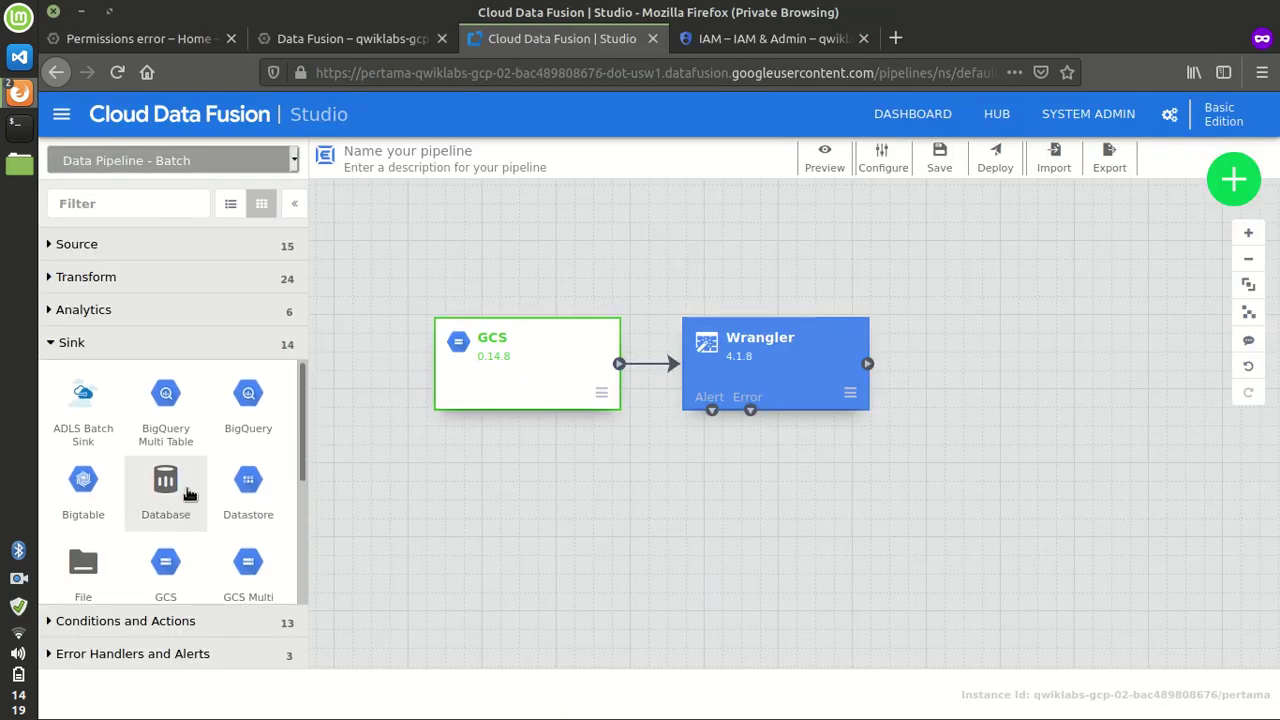
{"action": "left_click", "coordinate": [166, 570]}
Step: Check the lab's connection instruction and connect the Wrangler node to the GCS2 sink node
{"action": "key", "text": "alt+Tab"}
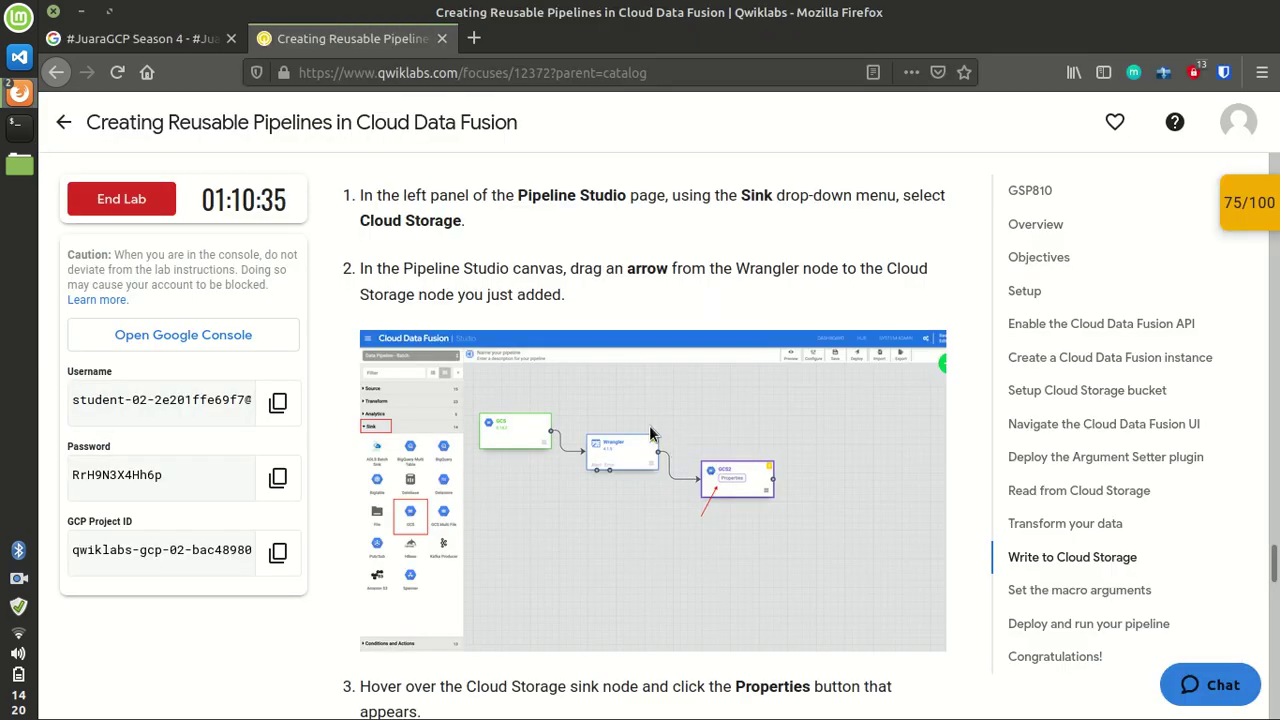
{"action": "scroll", "coordinate": [384, 316], "scroll_direction": "down", "scroll_amount": 2}
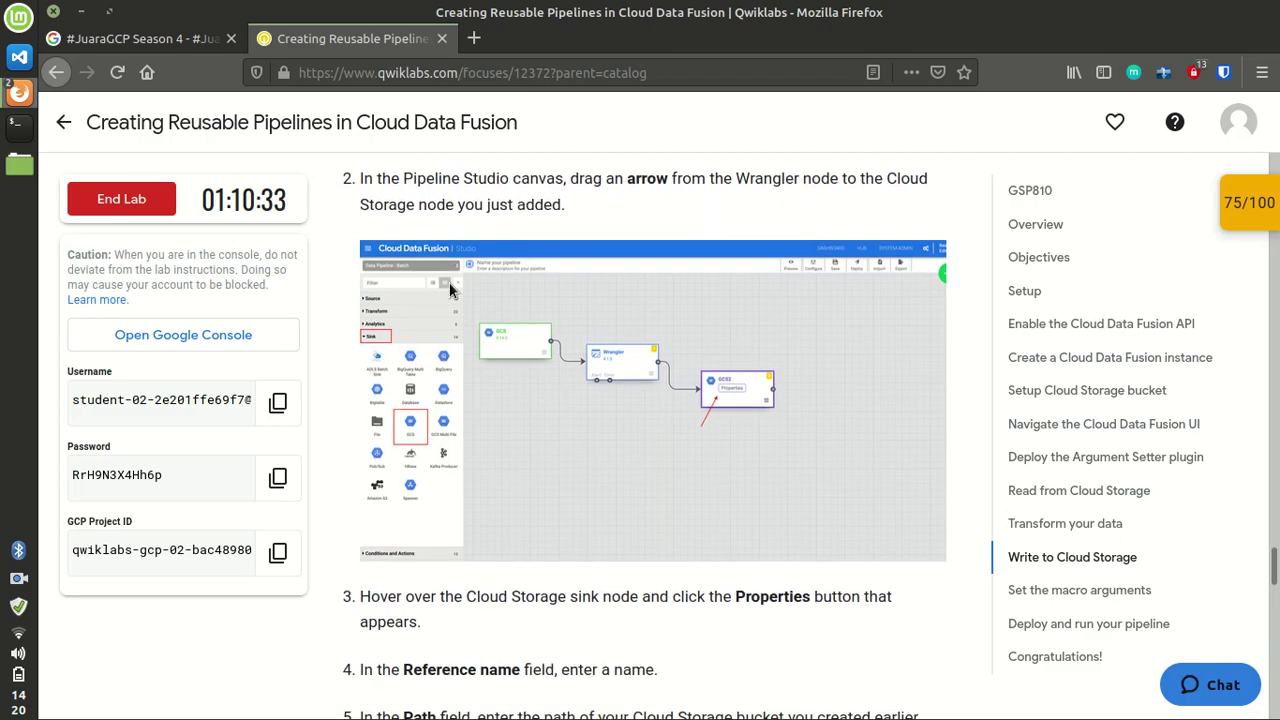
{"action": "key", "text": "alt+Tab"}
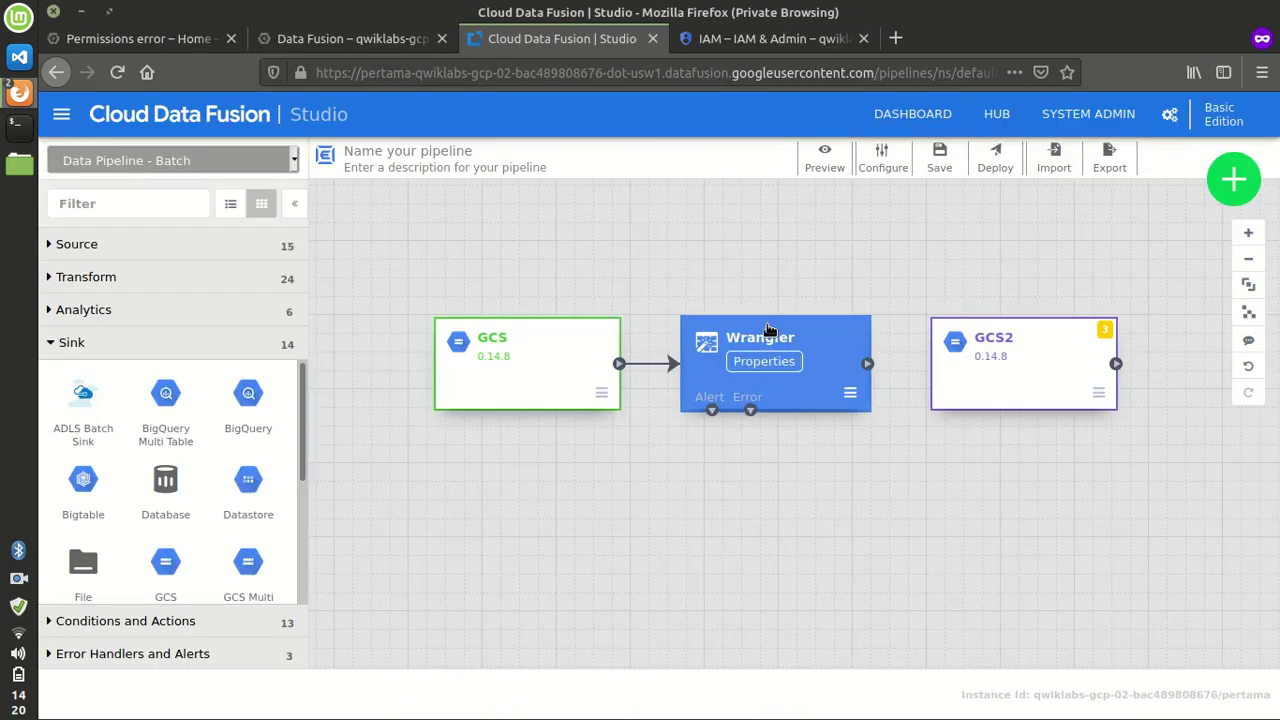
{"action": "left_click_drag", "start_coordinate": [871, 364], "coordinate": [935, 365]}
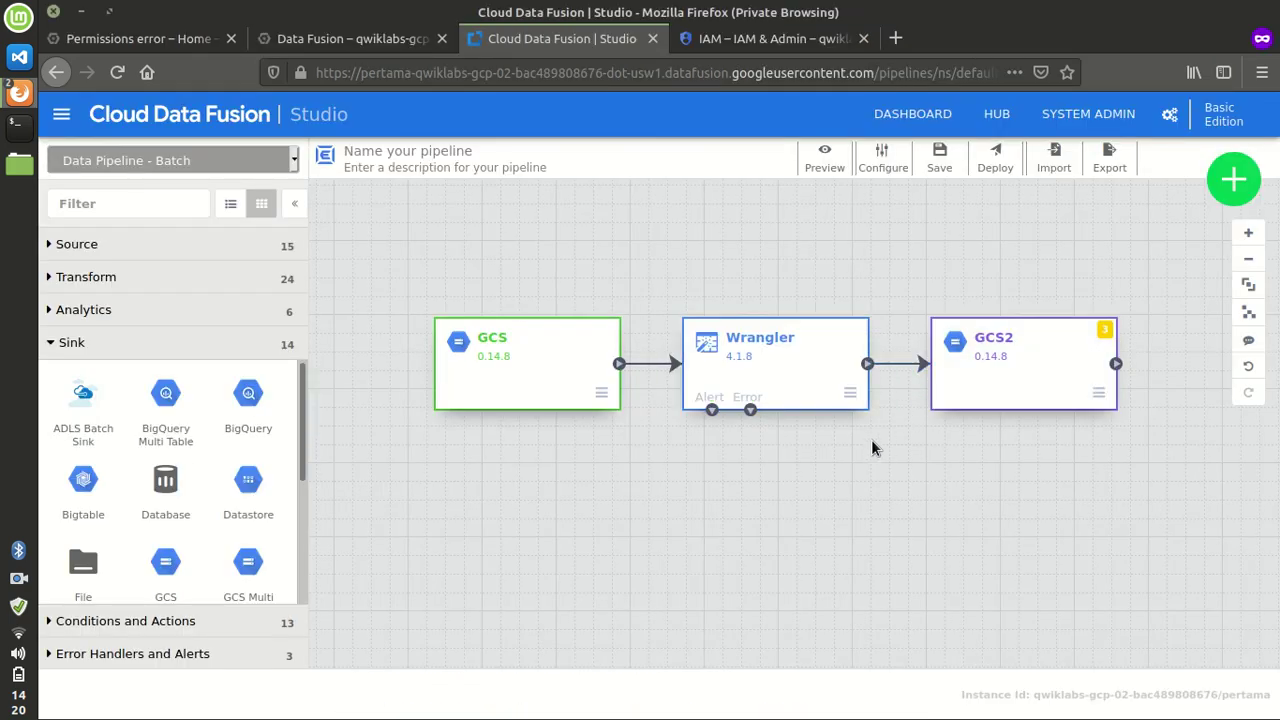
Step: Open the GCS2 sink node's properties and compare its fields with the lab's Reference name and Path instructions
{"action": "key", "text": "alt+Tab"}
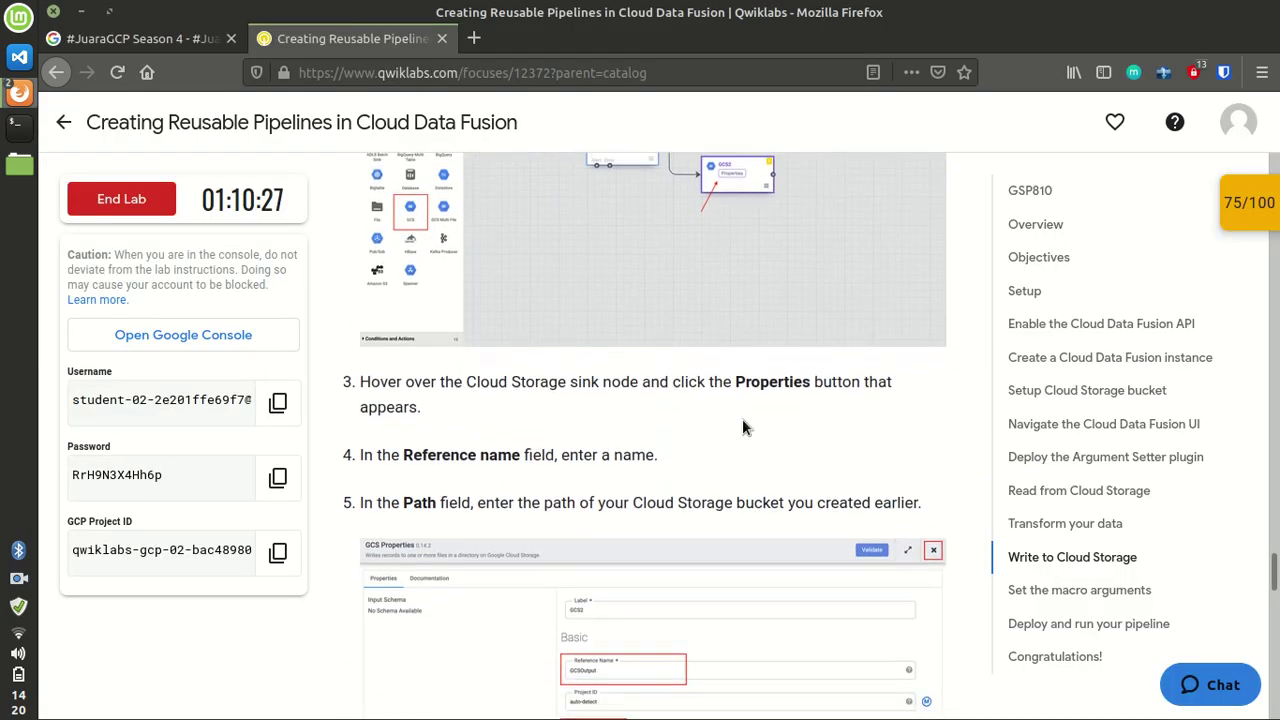
{"action": "scroll", "coordinate": [674, 429], "scroll_direction": "down", "scroll_amount": 3}
{"action": "key", "text": "alt+Tab"}
{"action": "left_click", "coordinate": [1014, 364]}
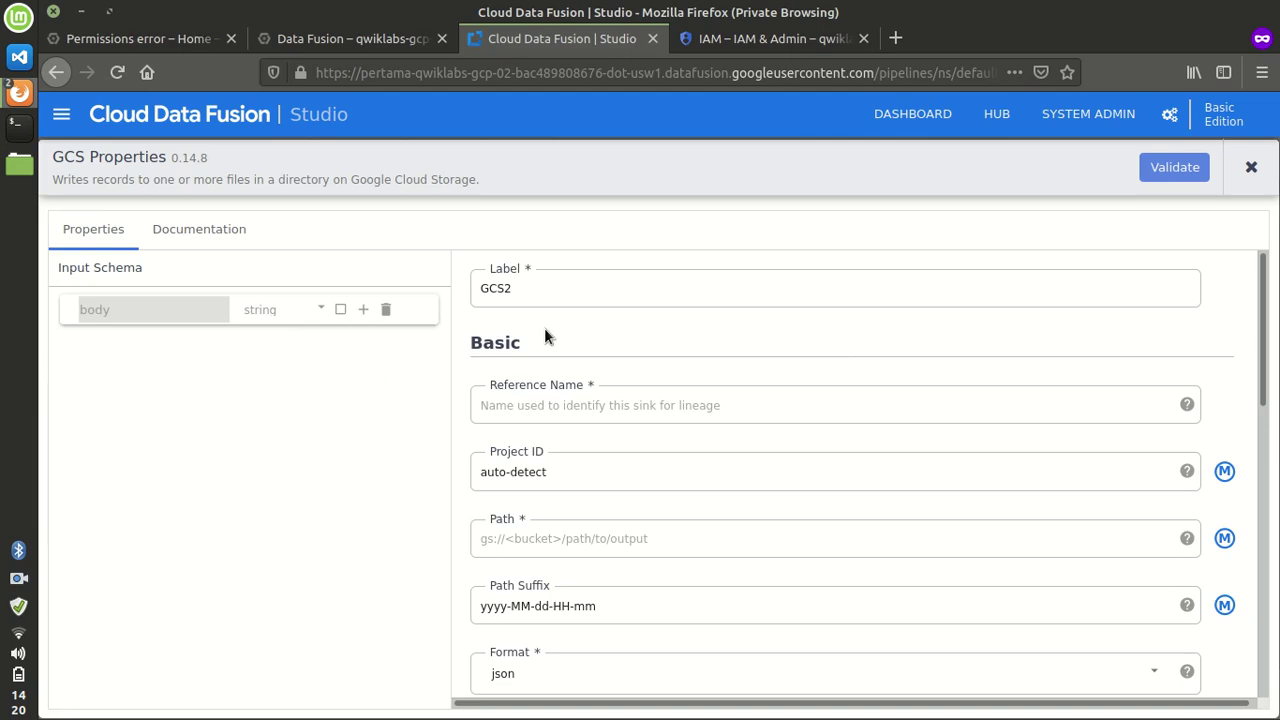
{"action": "key", "text": "alt+Tab"}
{"action": "scroll", "coordinate": [545, 409], "scroll_direction": "down", "scroll_amount": 2}
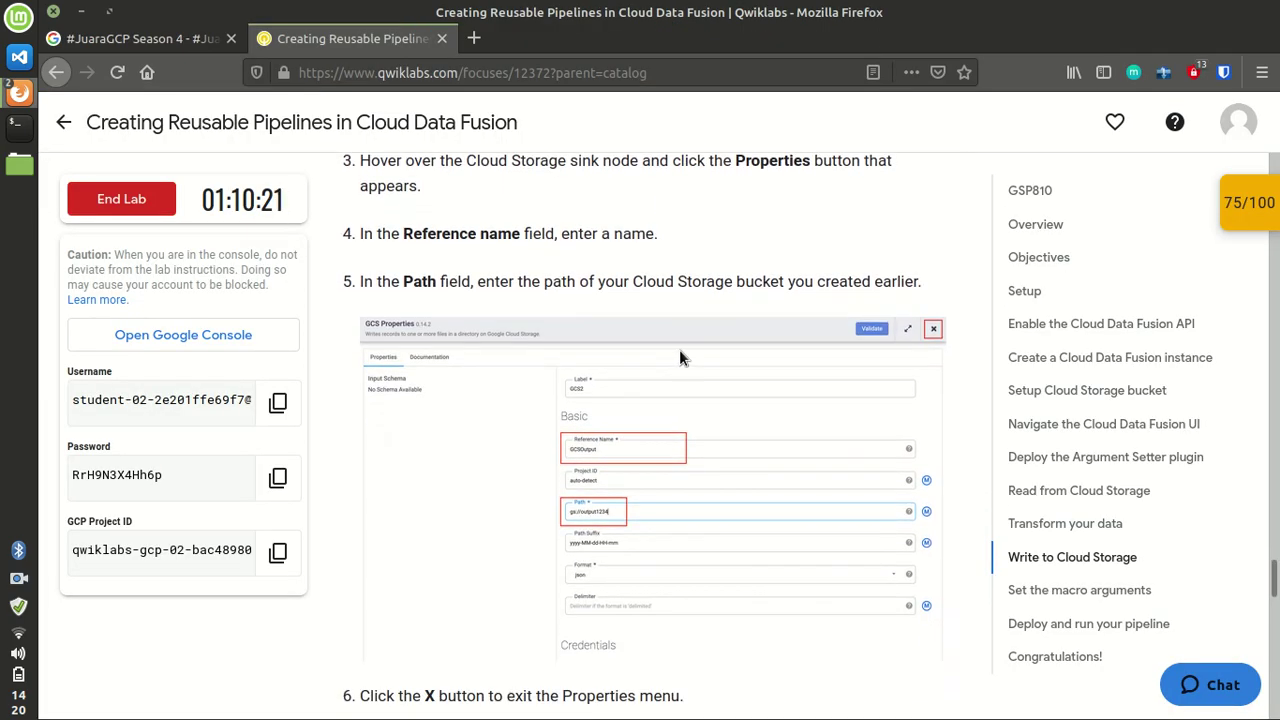
{"action": "scroll", "coordinate": [634, 331], "scroll_direction": "down", "scroll_amount": 2}
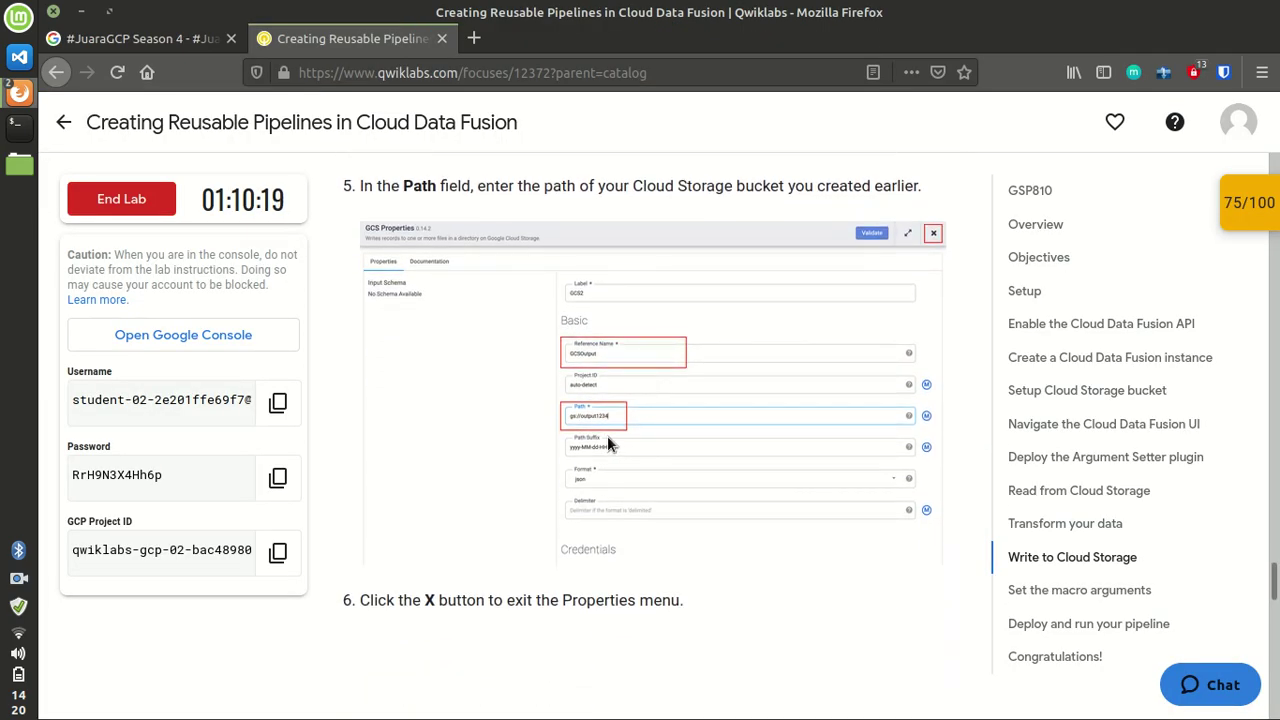
{"action": "key", "text": "alt+Tab"}
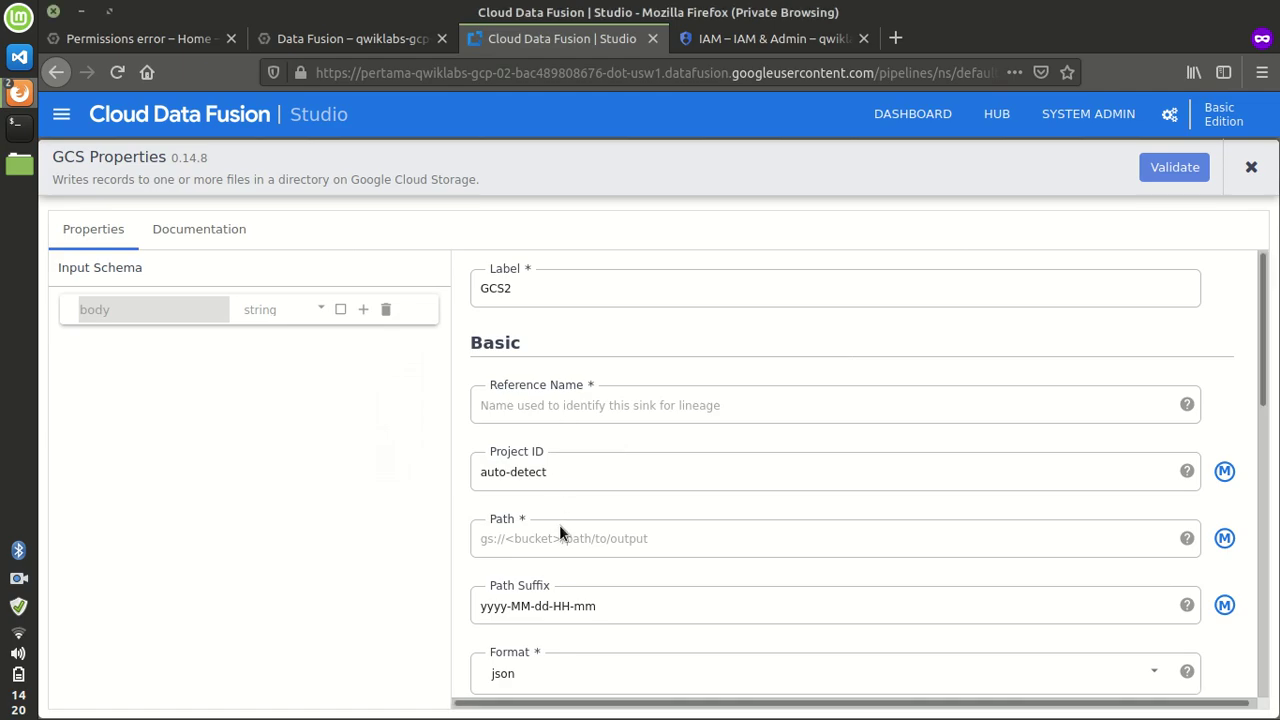
{"action": "key", "text": "alt+Tab"}
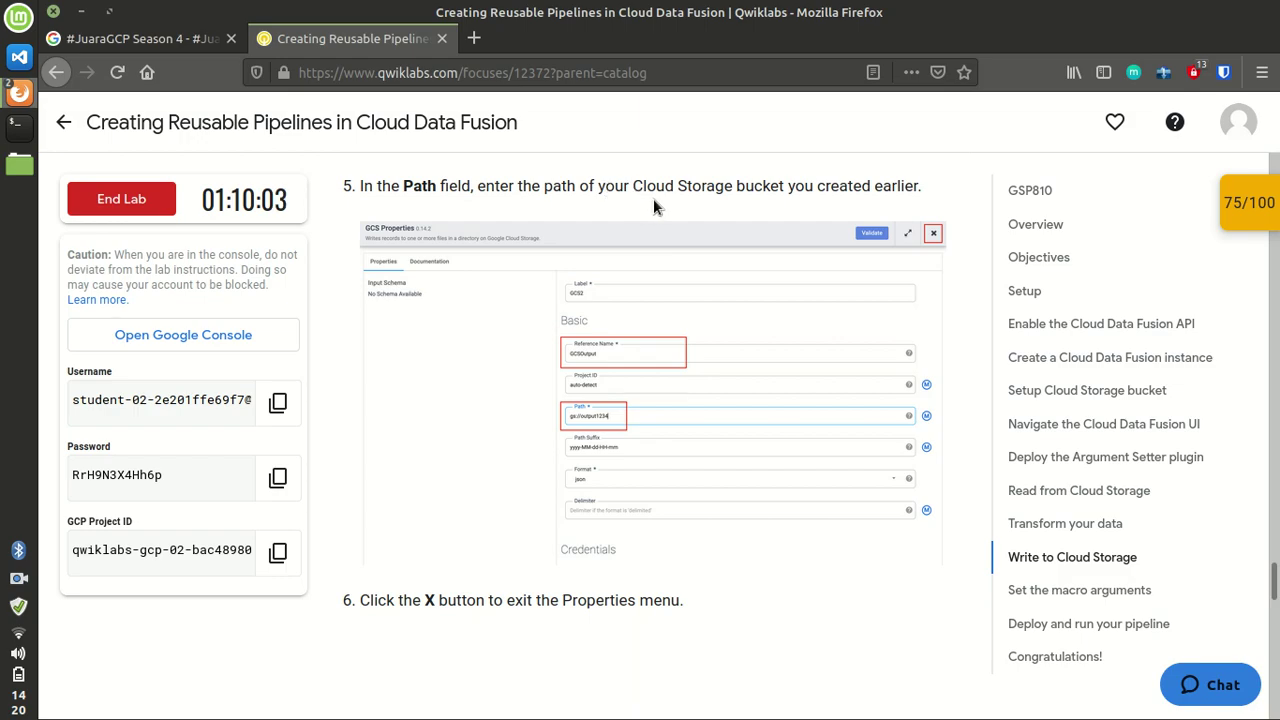
{"action": "key", "text": "alt+Tab"}
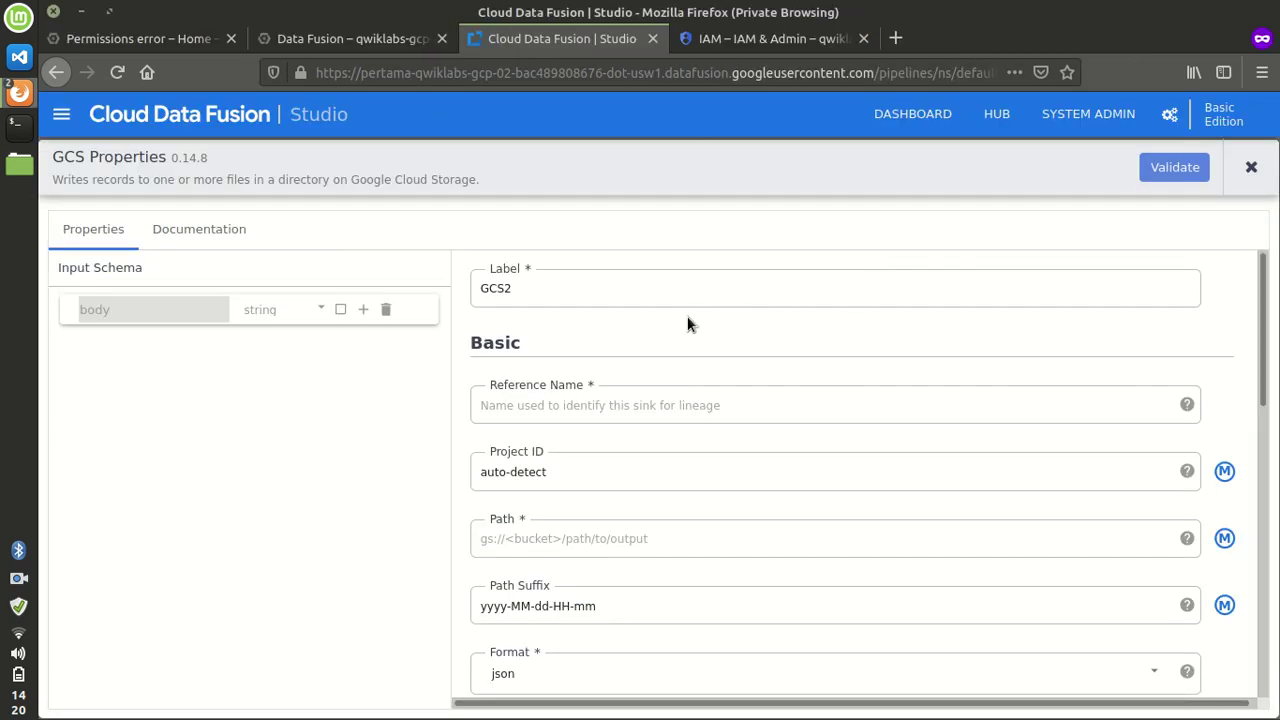
{"action": "key", "text": "alt+Tab"}
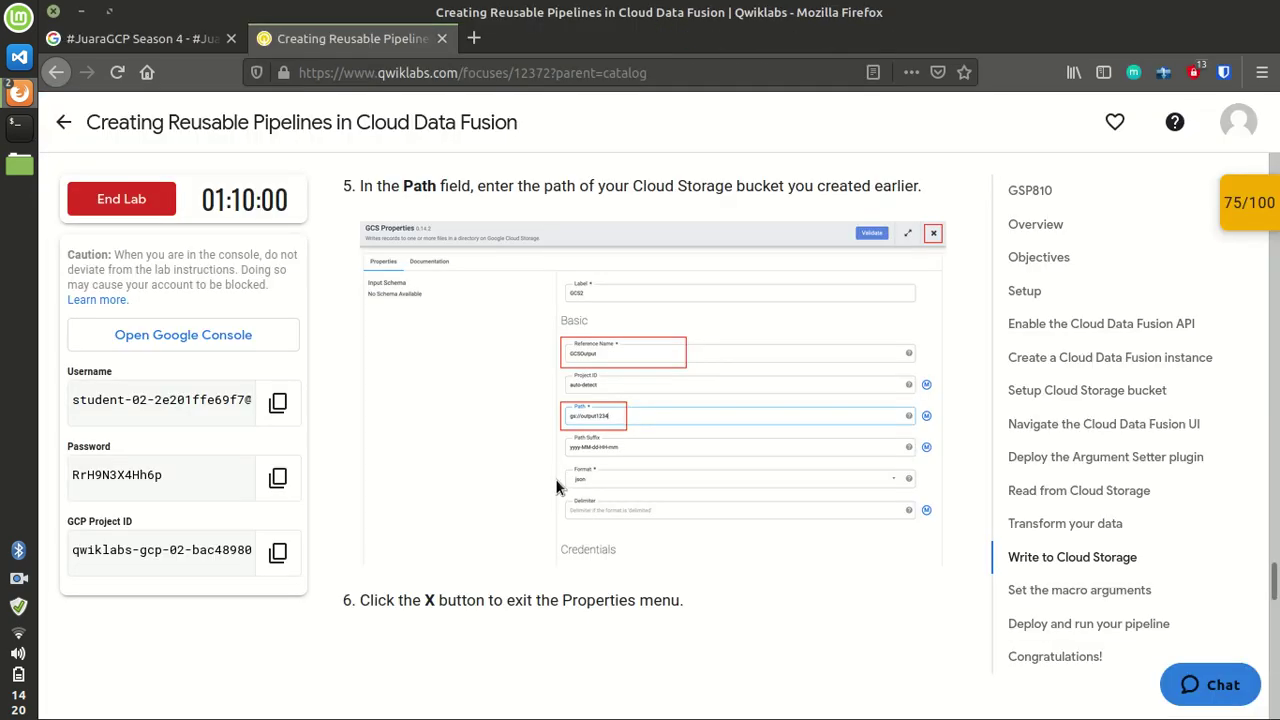
Step: Review the lab's Read from Cloud Storage settings and return to the sink's Path instruction to work out the bucket path
{"action": "scroll", "coordinate": [570, 450], "scroll_direction": "up", "scroll_amount": 20}
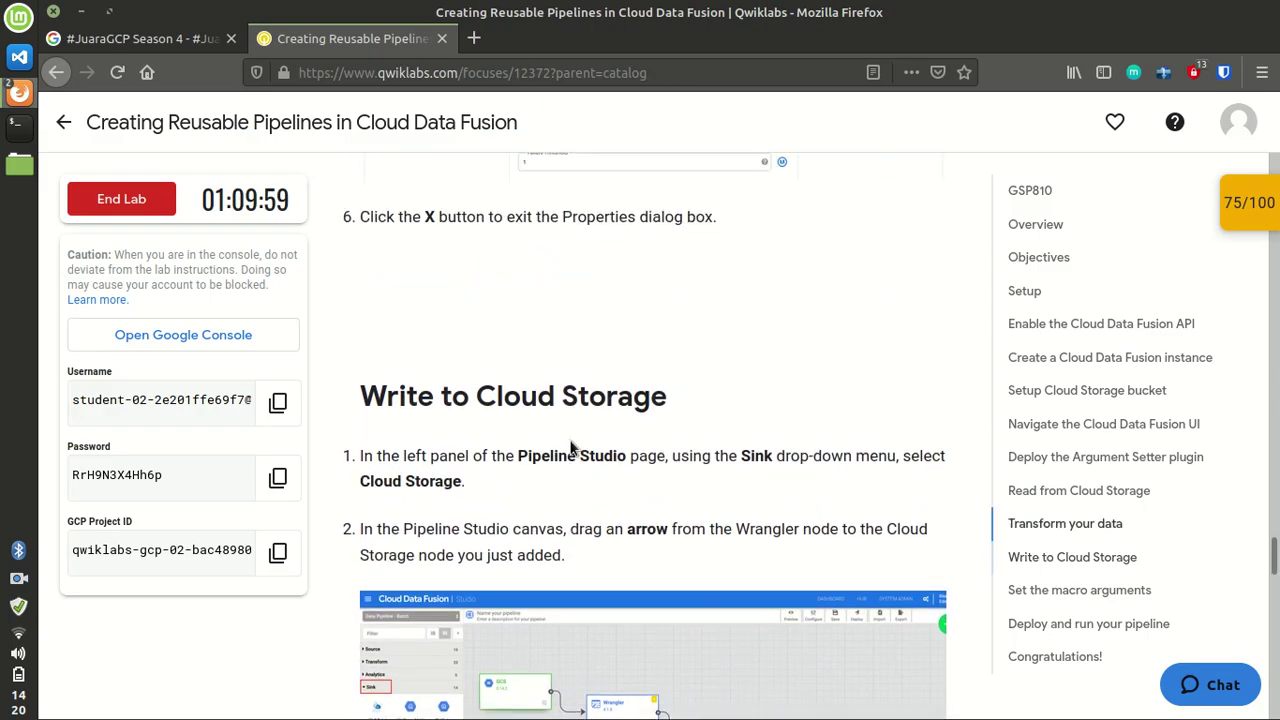
{"action": "scroll", "coordinate": [570, 447], "scroll_direction": "up", "scroll_amount": 12}
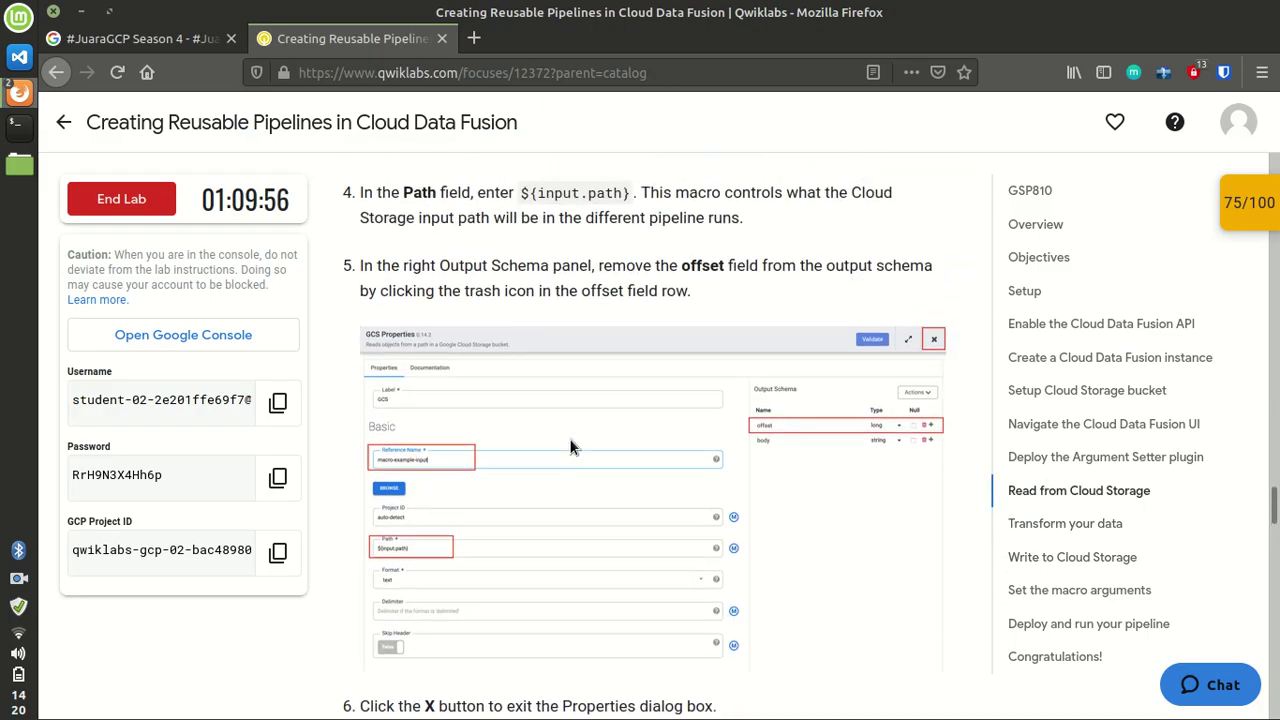
{"action": "scroll", "coordinate": [570, 447], "scroll_direction": "up", "scroll_amount": 5}
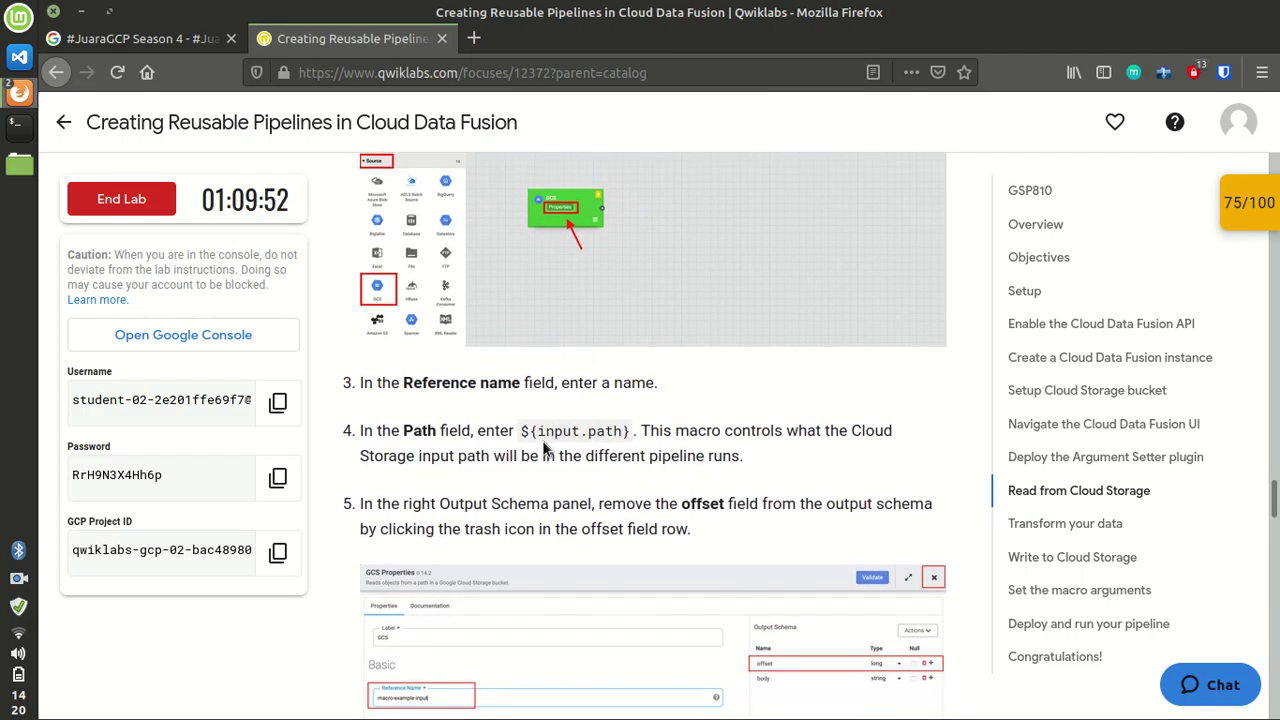
{"action": "scroll", "coordinate": [545, 440], "scroll_direction": "down", "scroll_amount": 5}
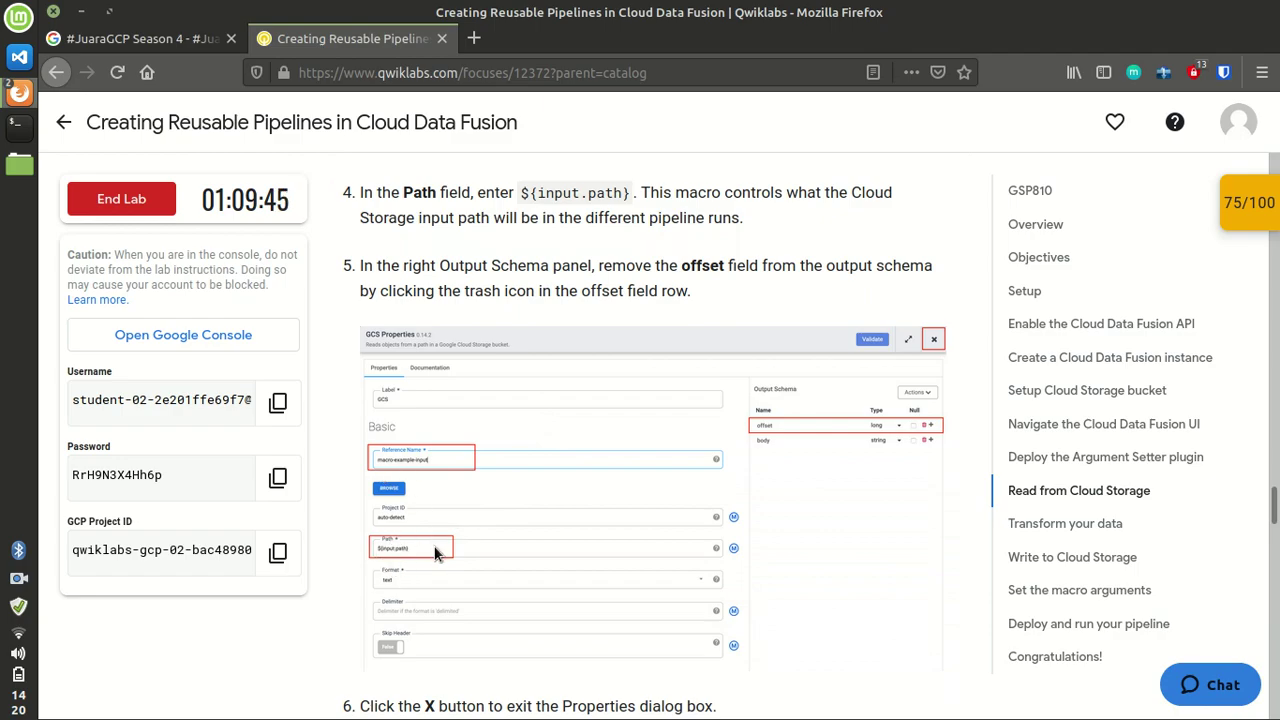
{"action": "scroll", "coordinate": [527, 507], "scroll_direction": "down", "scroll_amount": 3}
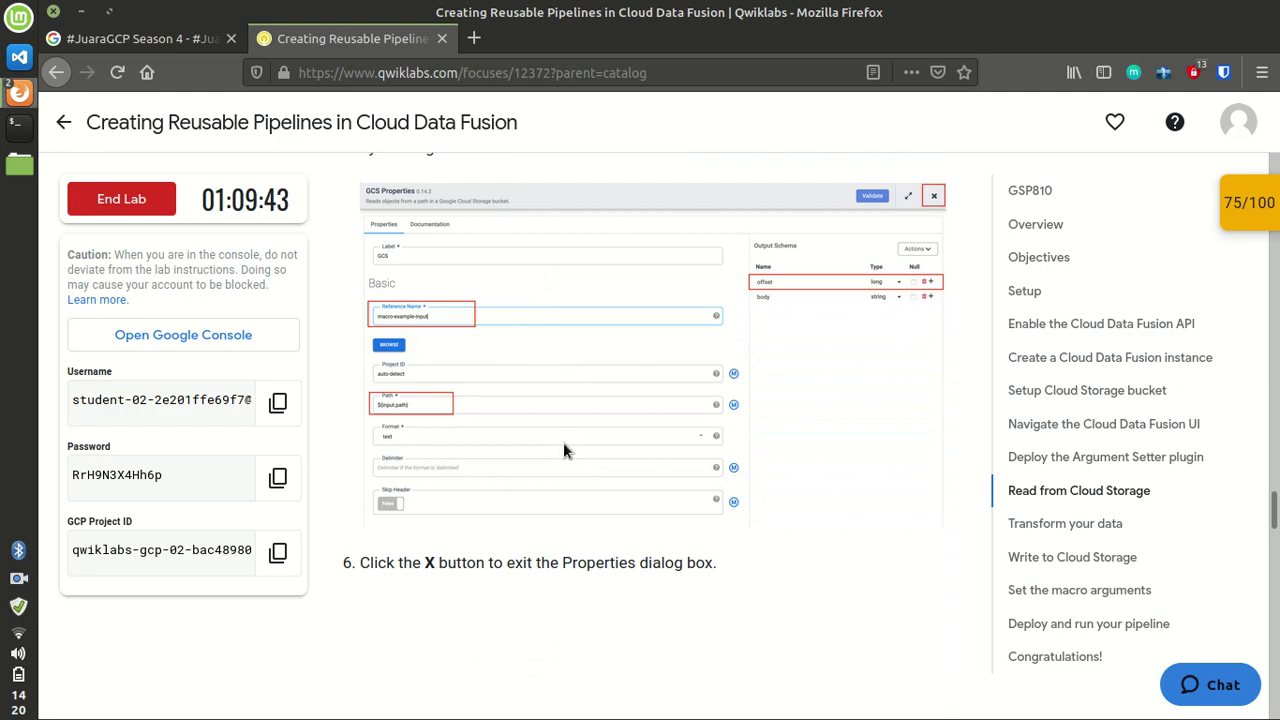
{"action": "scroll", "coordinate": [631, 360], "scroll_direction": "down", "scroll_amount": 15}
{"action": "scroll", "coordinate": [645, 381], "scroll_direction": "down", "scroll_amount": 20}
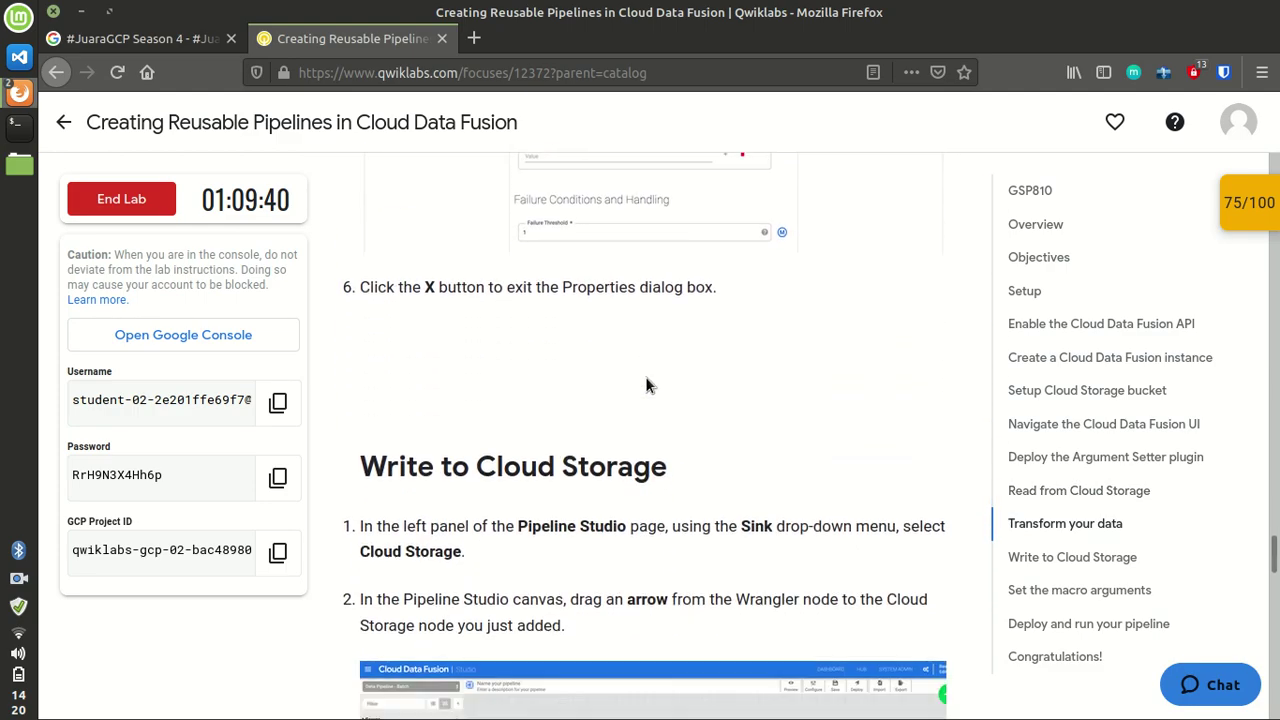
{"action": "scroll", "coordinate": [648, 381], "scroll_direction": "down", "scroll_amount": 8}
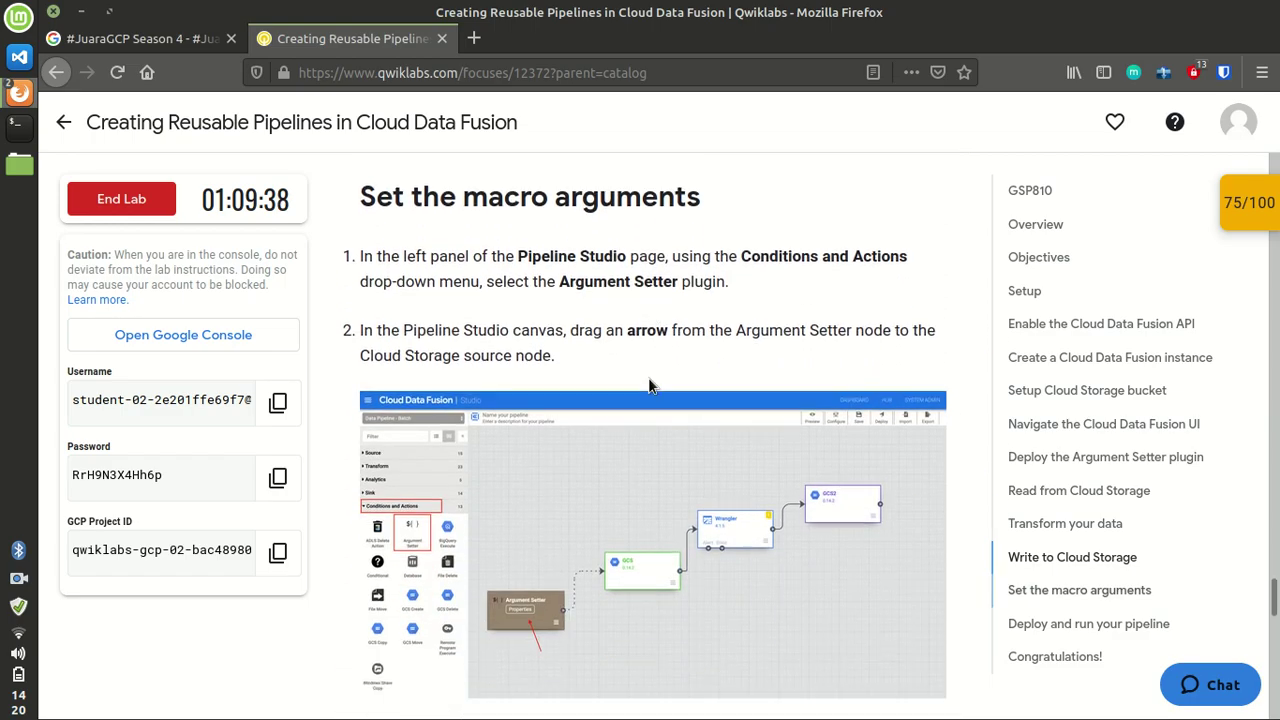
{"action": "scroll", "coordinate": [648, 381], "scroll_direction": "up", "scroll_amount": 2}
{"action": "scroll", "coordinate": [648, 380], "scroll_direction": "up", "scroll_amount": 7}
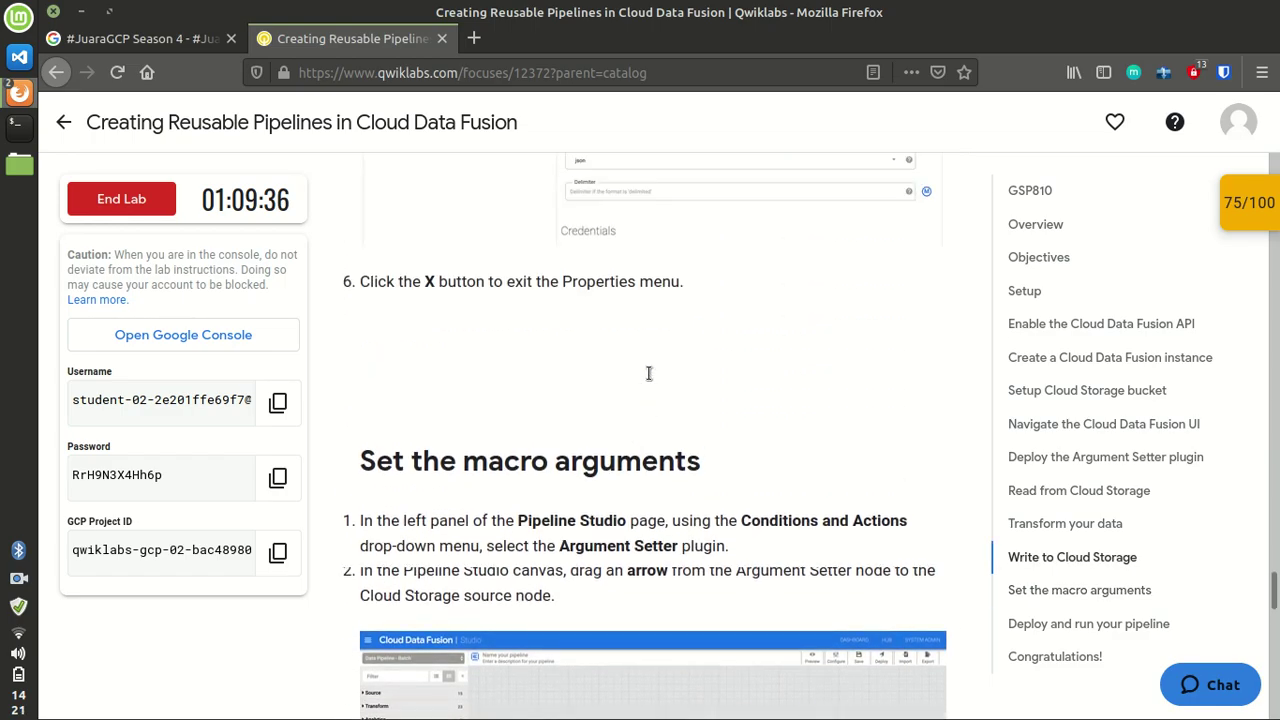
{"action": "scroll", "coordinate": [646, 378], "scroll_direction": "up", "scroll_amount": 2}
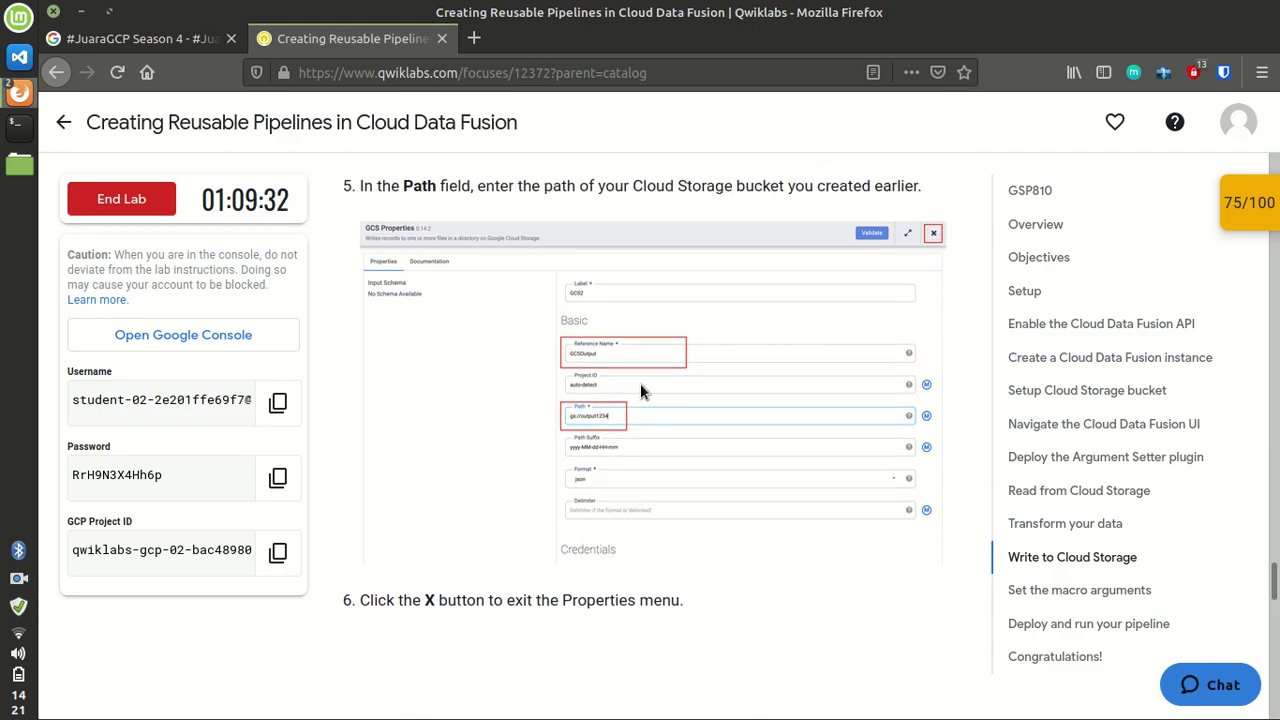
Step: Activate the sink's empty Path field and reread the lab's Write to Cloud Storage instructions
{"action": "key", "text": "alt+Tab"}
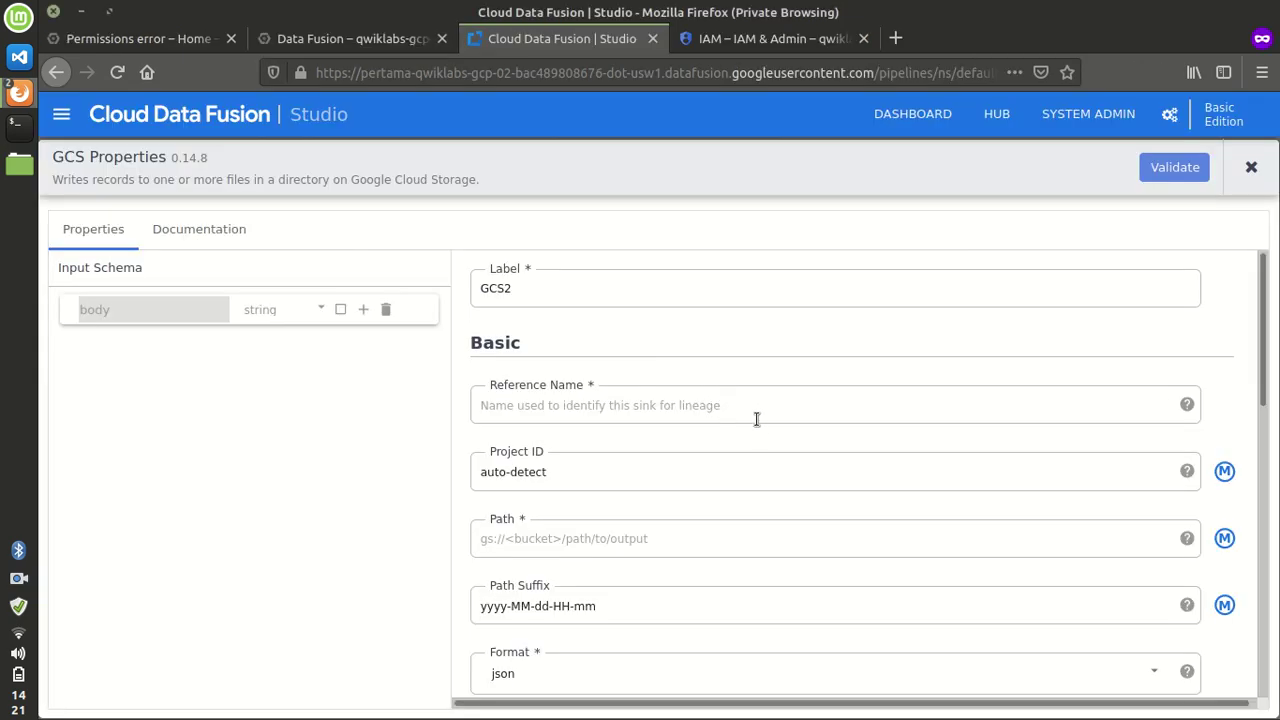
{"action": "left_click", "coordinate": [556, 541]}
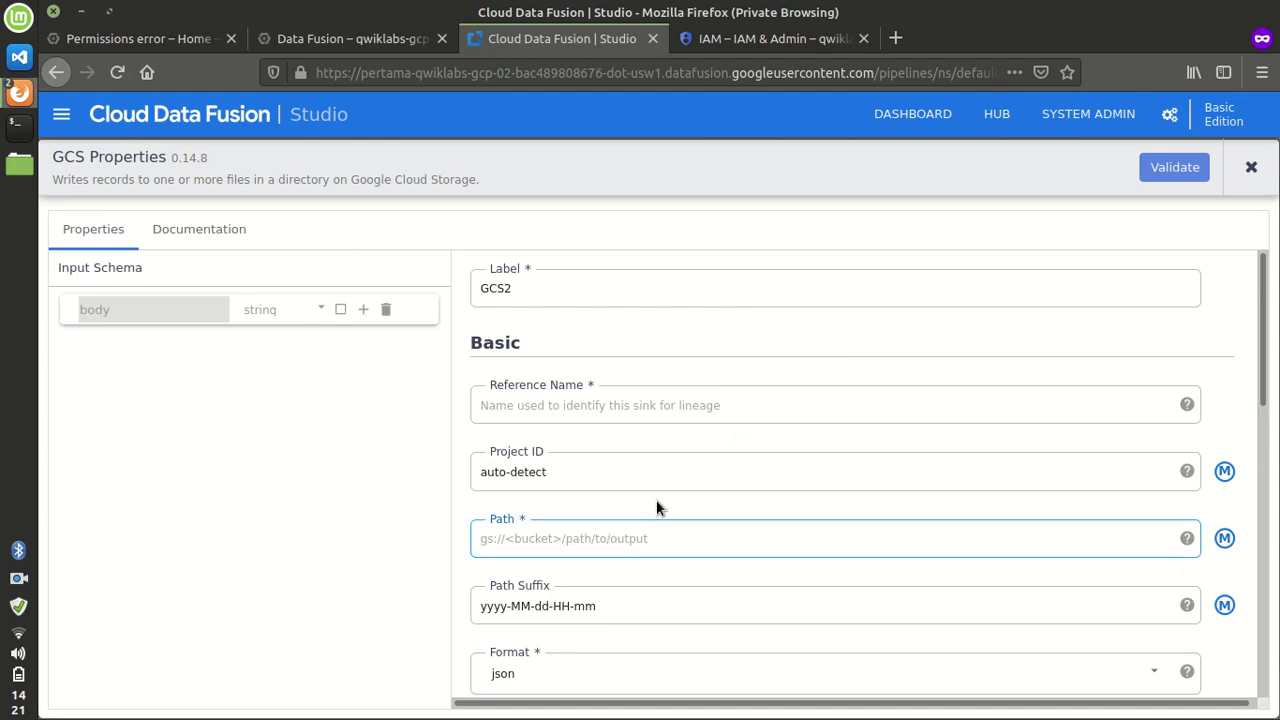
{"action": "key", "text": "alt+Tab"}
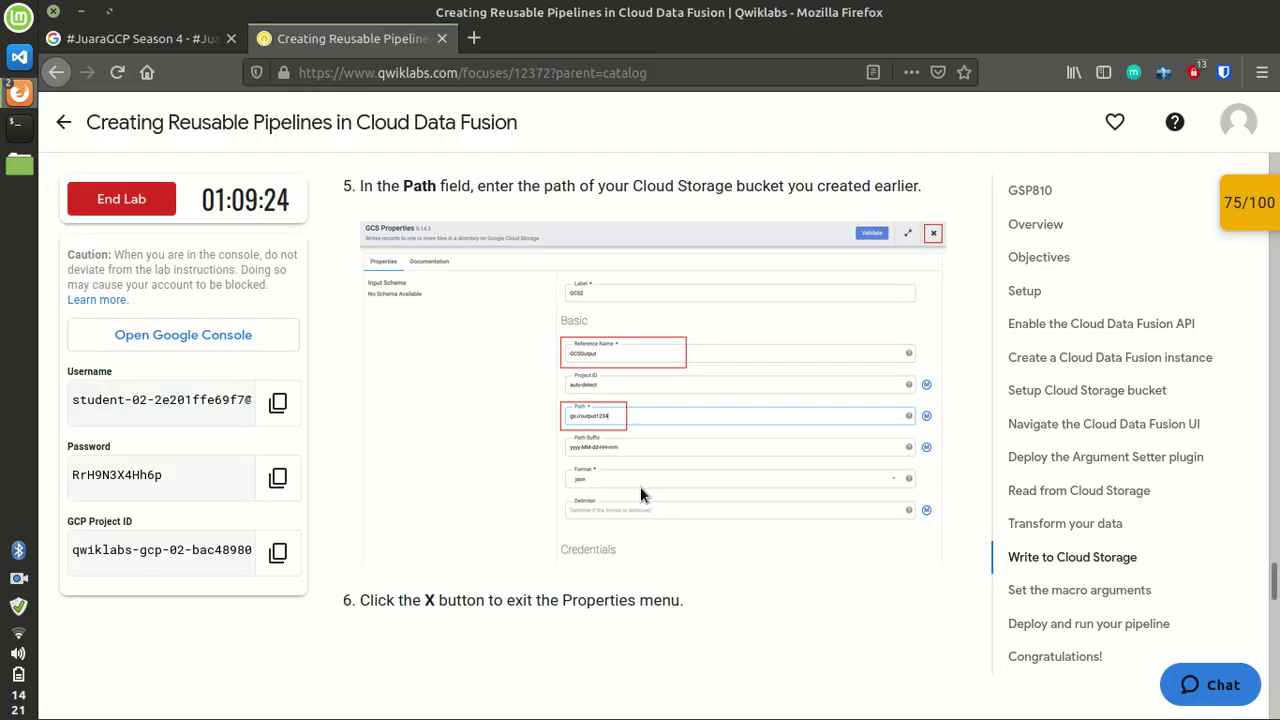
{"action": "scroll", "coordinate": [635, 487], "scroll_direction": "up", "scroll_amount": 3}
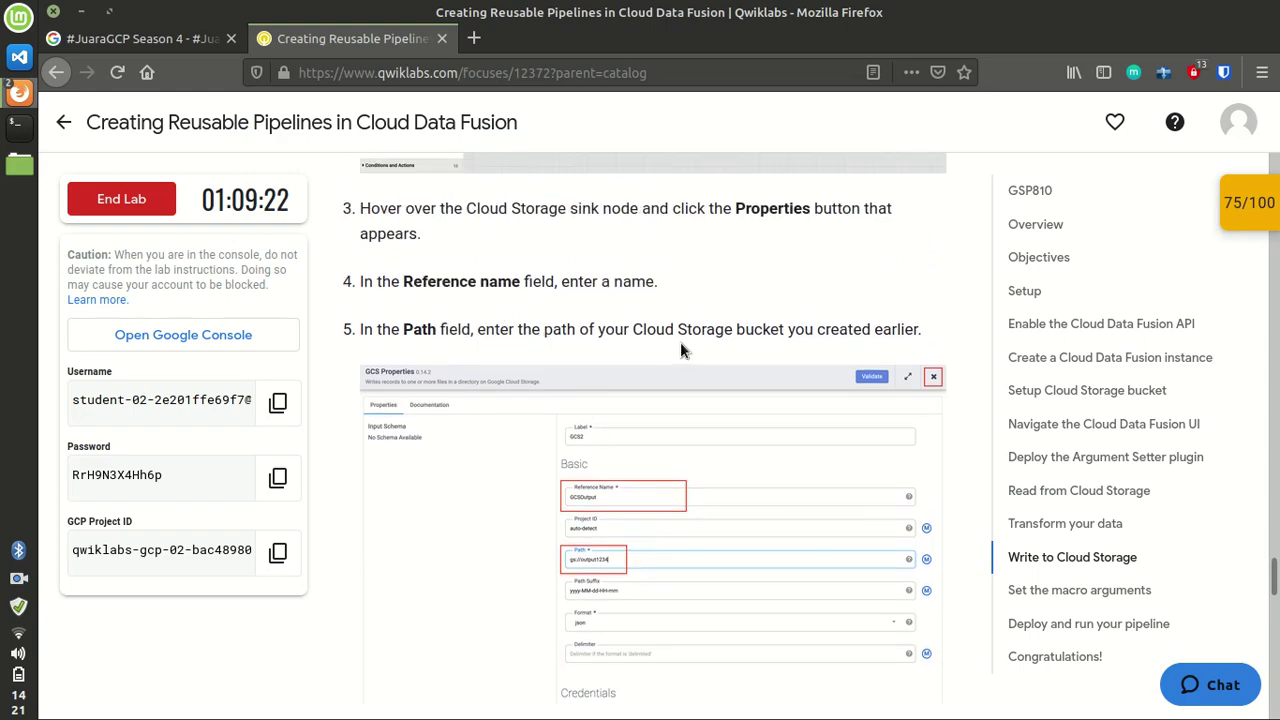
{"action": "scroll", "coordinate": [755, 387], "scroll_direction": "up", "scroll_amount": 10}
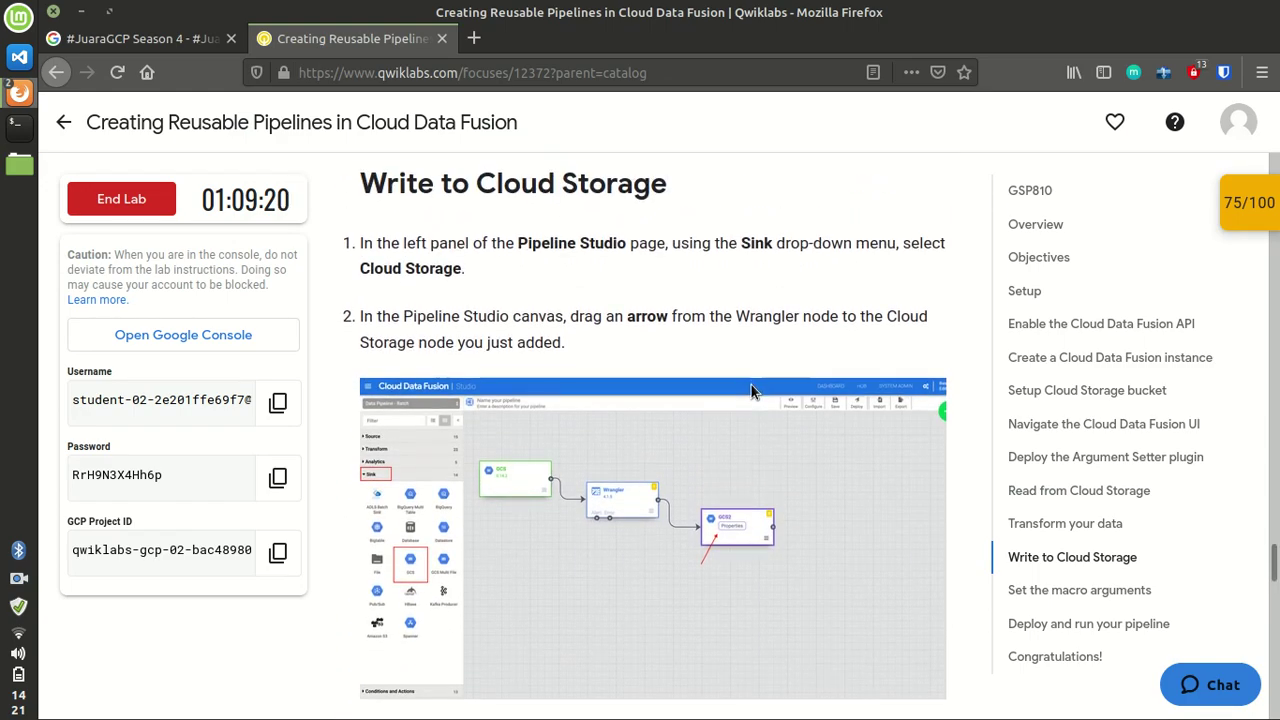
{"action": "scroll", "coordinate": [753, 392], "scroll_direction": "down", "scroll_amount": 8}
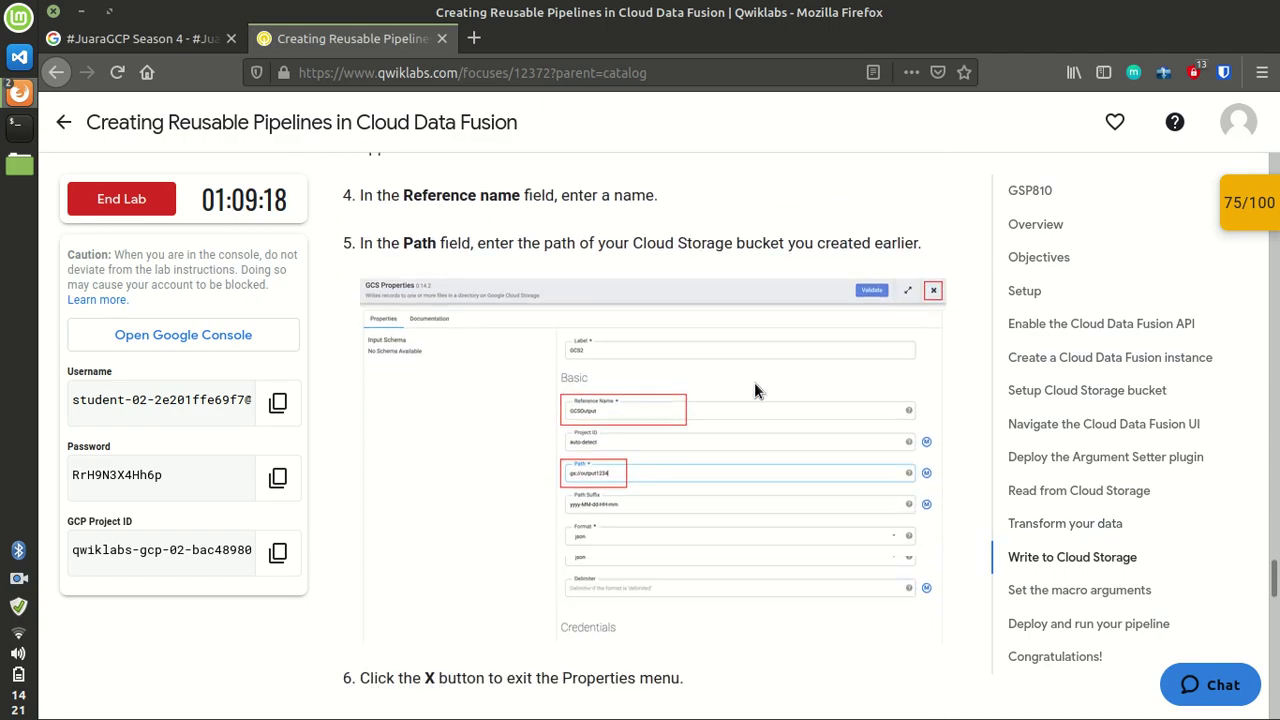
Step: Close the GCS2 sink's properties and open the GCS source node's properties to review its reference name and path
{"action": "key", "text": "alt+Tab"}
{"action": "left_click", "coordinate": [1251, 167]}
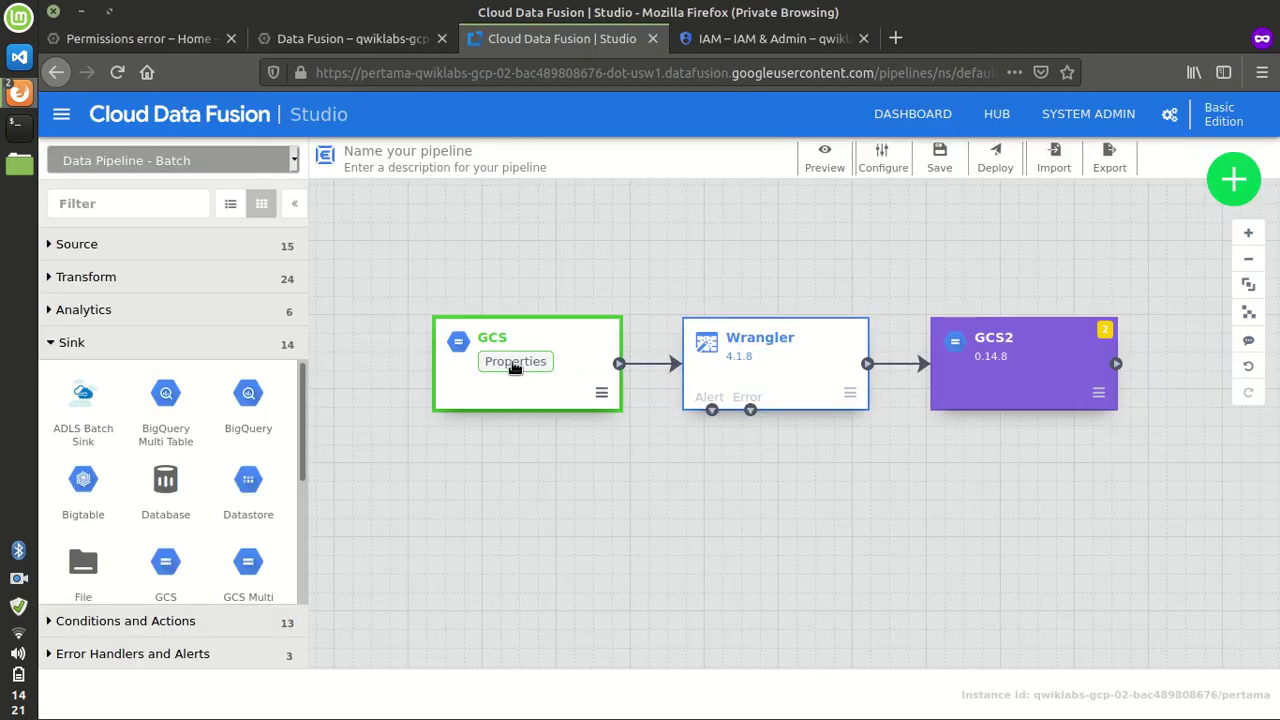
{"action": "left_click", "coordinate": [511, 371]}
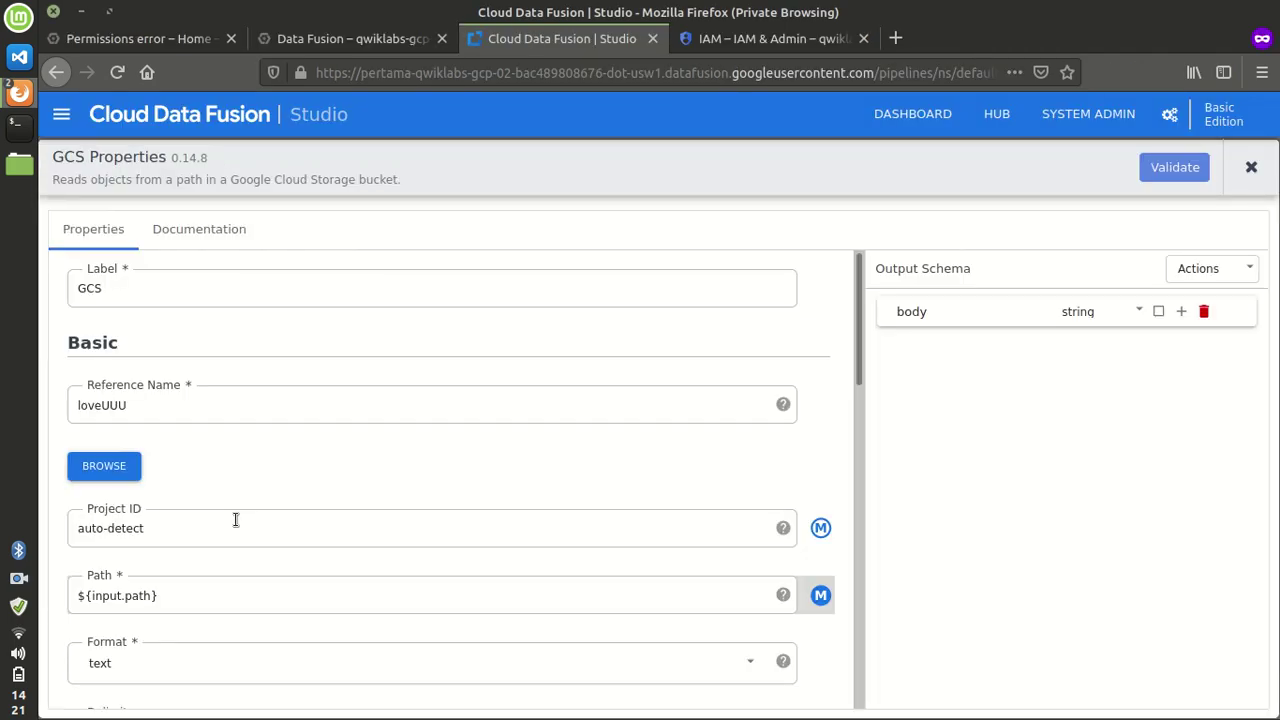
{"action": "scroll", "coordinate": [166, 594], "scroll_direction": "down", "scroll_amount": 1}
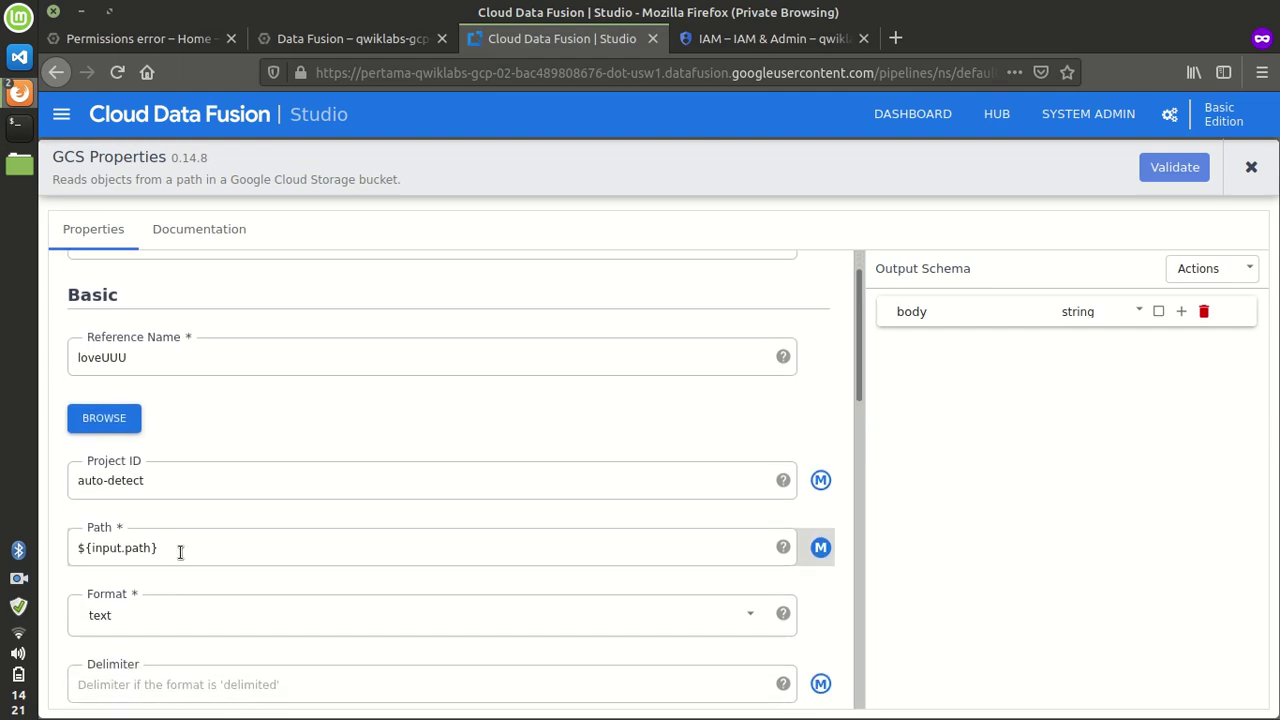
Step: Copy the GCS source's path macro ${input.path} and close the source node's properties
{"action": "left_click", "coordinate": [180, 553]}
{"action": "triple_click", "coordinate": [180, 550]}
{"action": "key", "text": "ctrl+c"}
{"action": "left_click", "coordinate": [180, 551]}
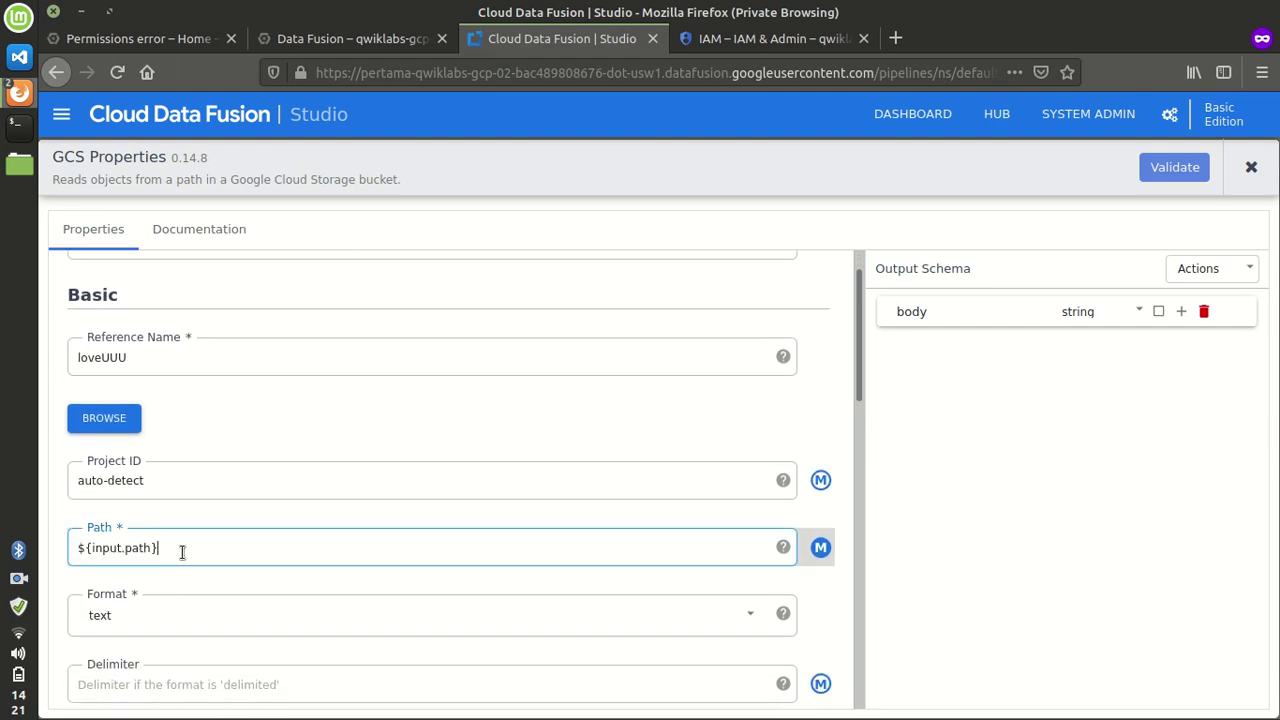
{"action": "left_click", "coordinate": [1251, 170]}
Step: Set the GCS2 sink's Path to the copied source path followed by /output, check the lab's instructions and close its properties
{"action": "left_click", "coordinate": [1004, 362]}
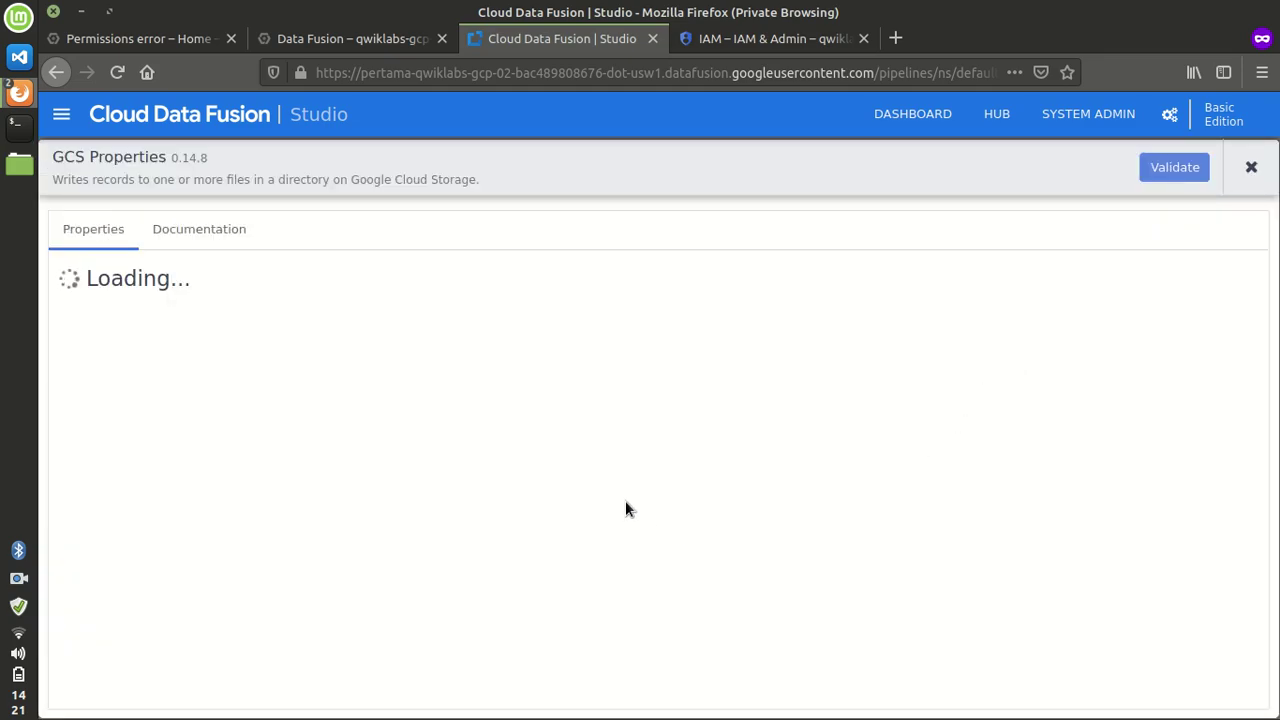
{"action": "left_click", "coordinate": [561, 539]}
{"action": "key", "text": "ctrl+v"}
{"action": "type", "text": "/output"}
{"action": "key", "text": "alt+Tab"}
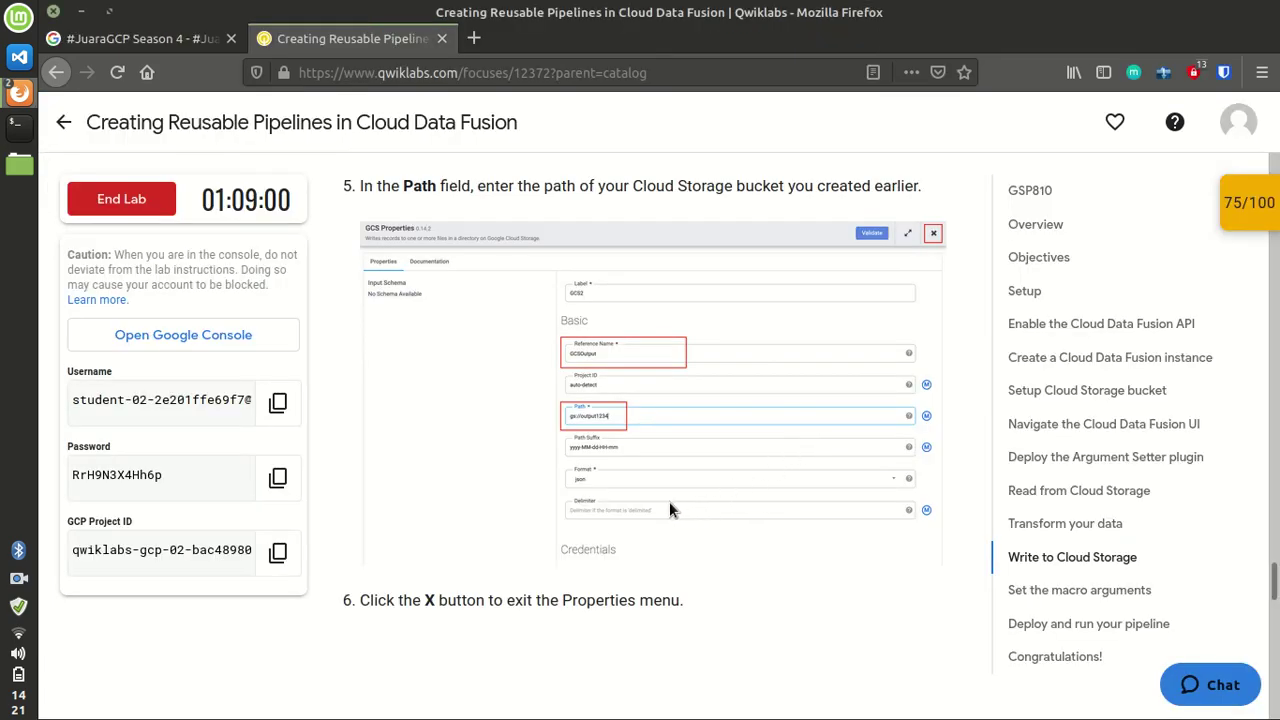
{"action": "scroll", "coordinate": [622, 525], "scroll_direction": "down", "scroll_amount": 5}
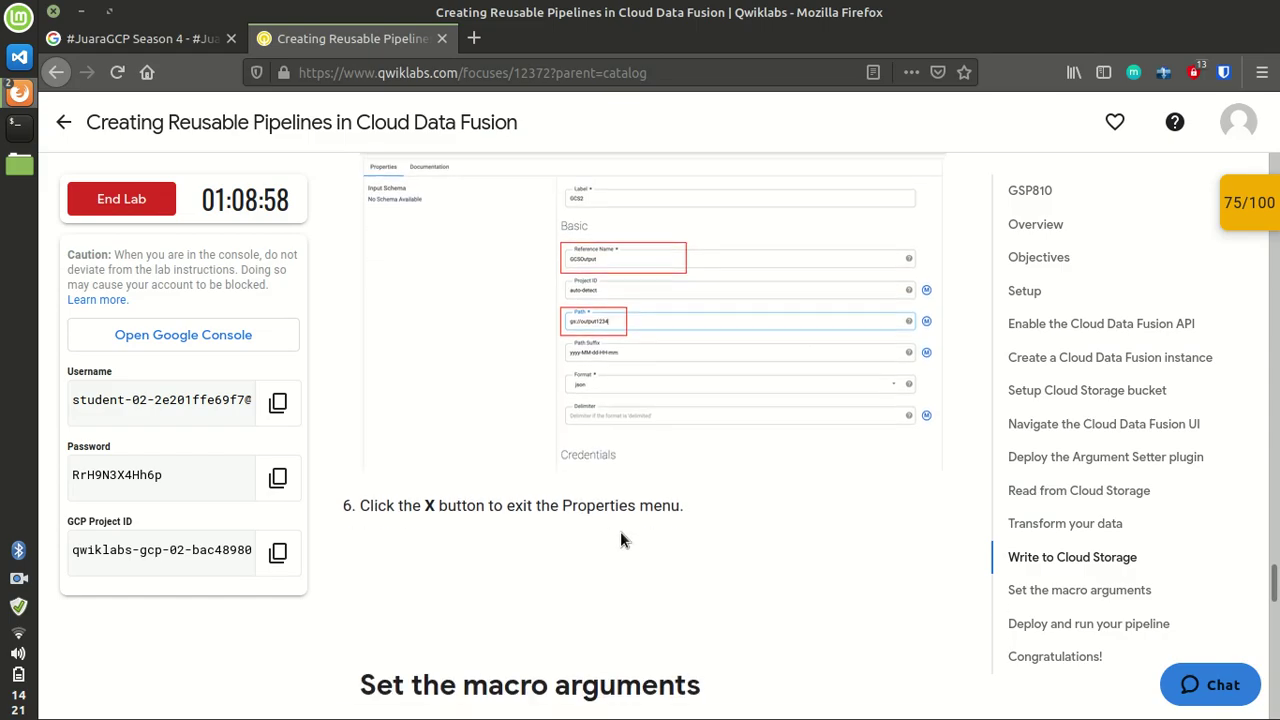
{"action": "key", "text": "alt+Tab"}
{"action": "left_click", "coordinate": [1251, 167]}
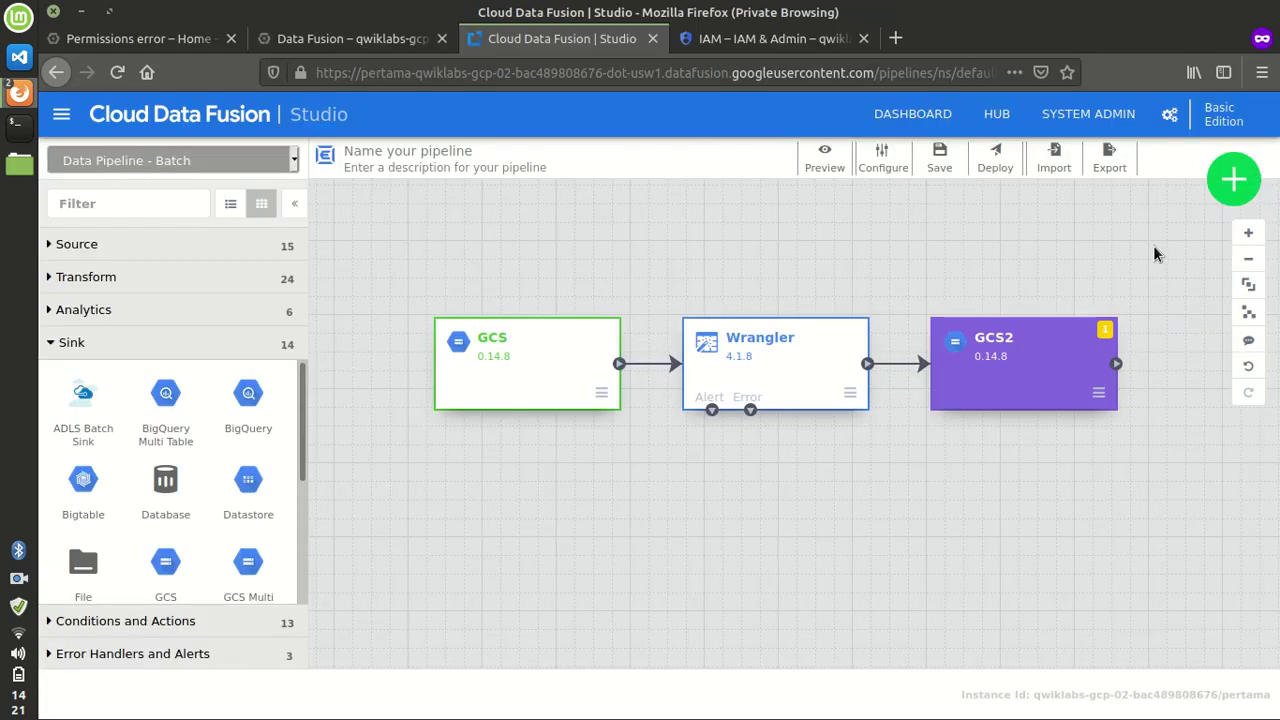
Step: Follow the lab's macro arguments section and add the Argument Setter plugin from Conditions and Actions to the pipeline
{"action": "key", "text": "alt+Tab"}
{"action": "scroll", "coordinate": [616, 485], "scroll_direction": "down", "scroll_amount": 2}
{"action": "scroll", "coordinate": [616, 485], "scroll_direction": "down", "scroll_amount": 1}
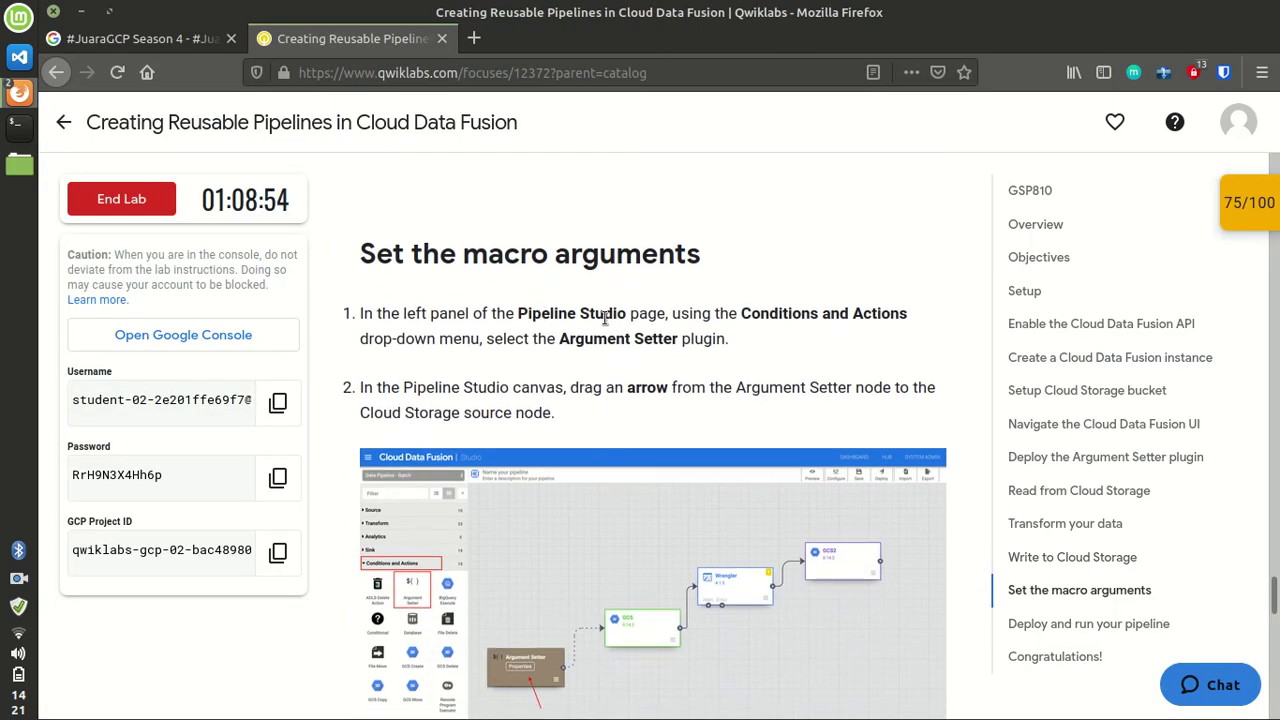
{"action": "key", "text": "alt+Tab"}
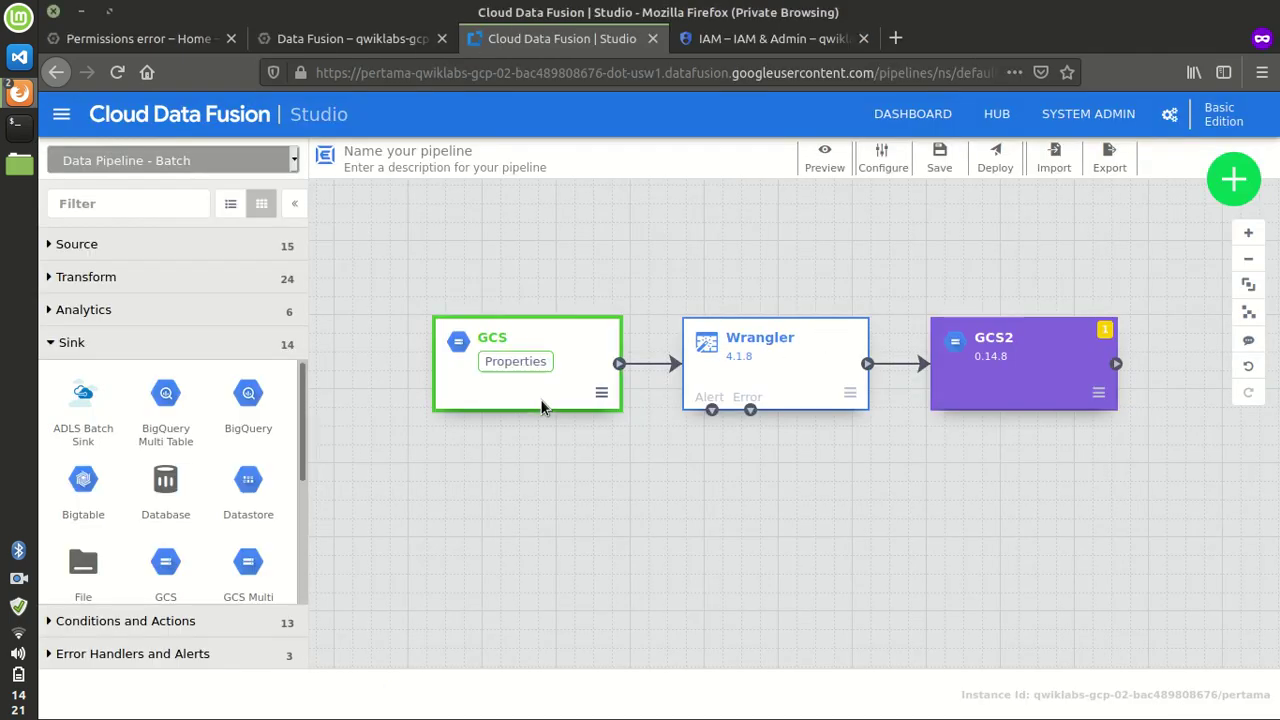
{"action": "scroll", "coordinate": [234, 523], "scroll_direction": "down", "scroll_amount": 1}
{"action": "left_click", "coordinate": [165, 617]}
{"action": "key", "text": "alt+Tab"}
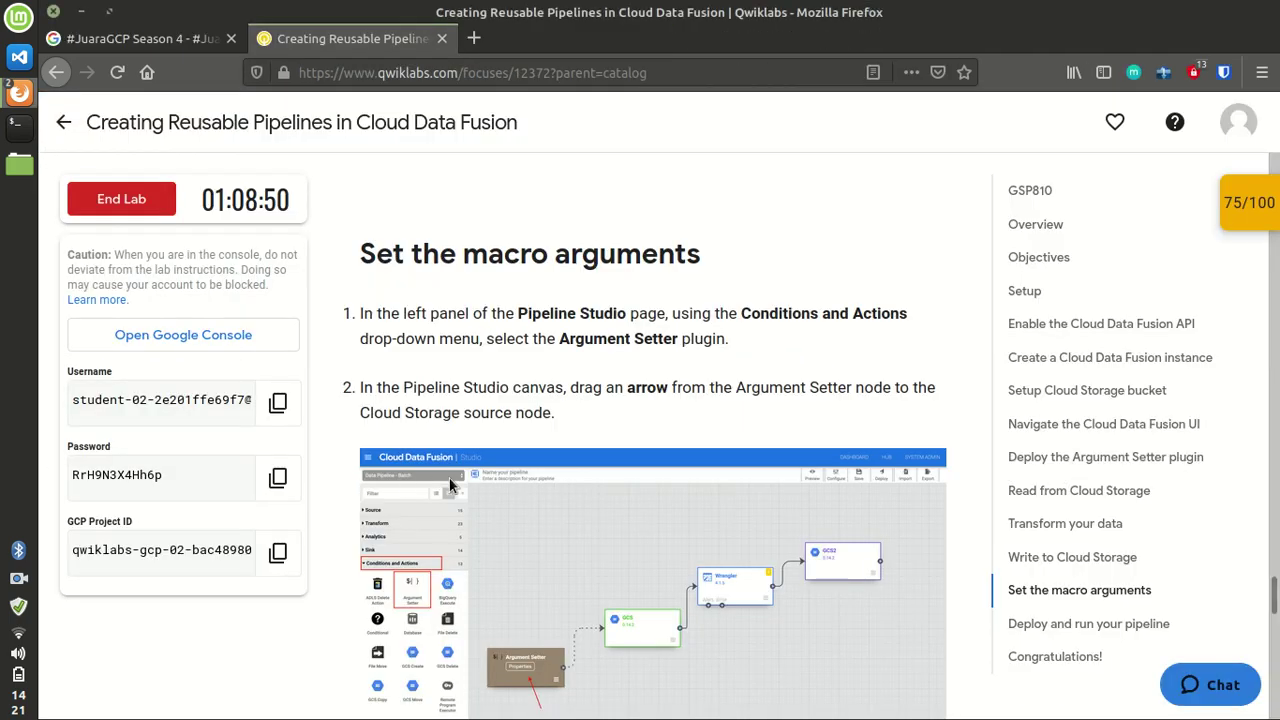
{"action": "key", "text": "alt+Tab"}
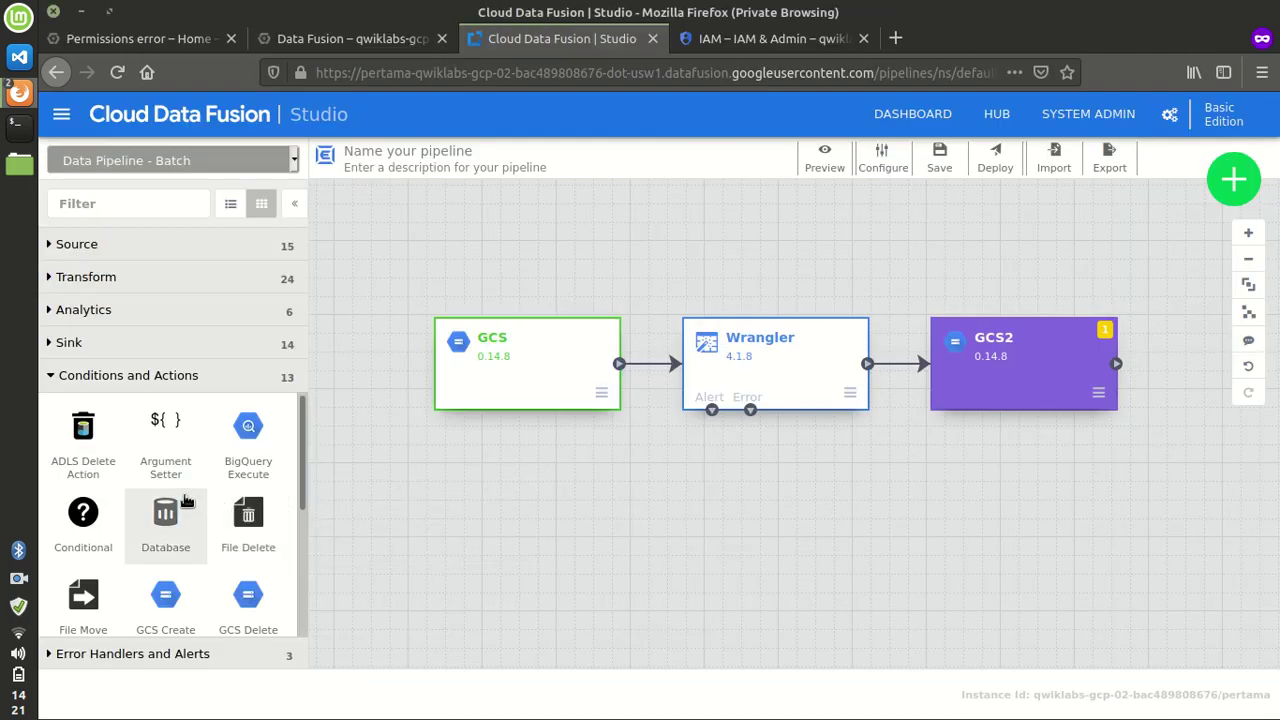
{"action": "left_click", "coordinate": [168, 445]}
Step: Connect the Argument Setter node to the GCS source node and position it just below that source
{"action": "key", "text": "alt+Tab"}
{"action": "scroll", "coordinate": [655, 441], "scroll_direction": "down", "scroll_amount": 2}
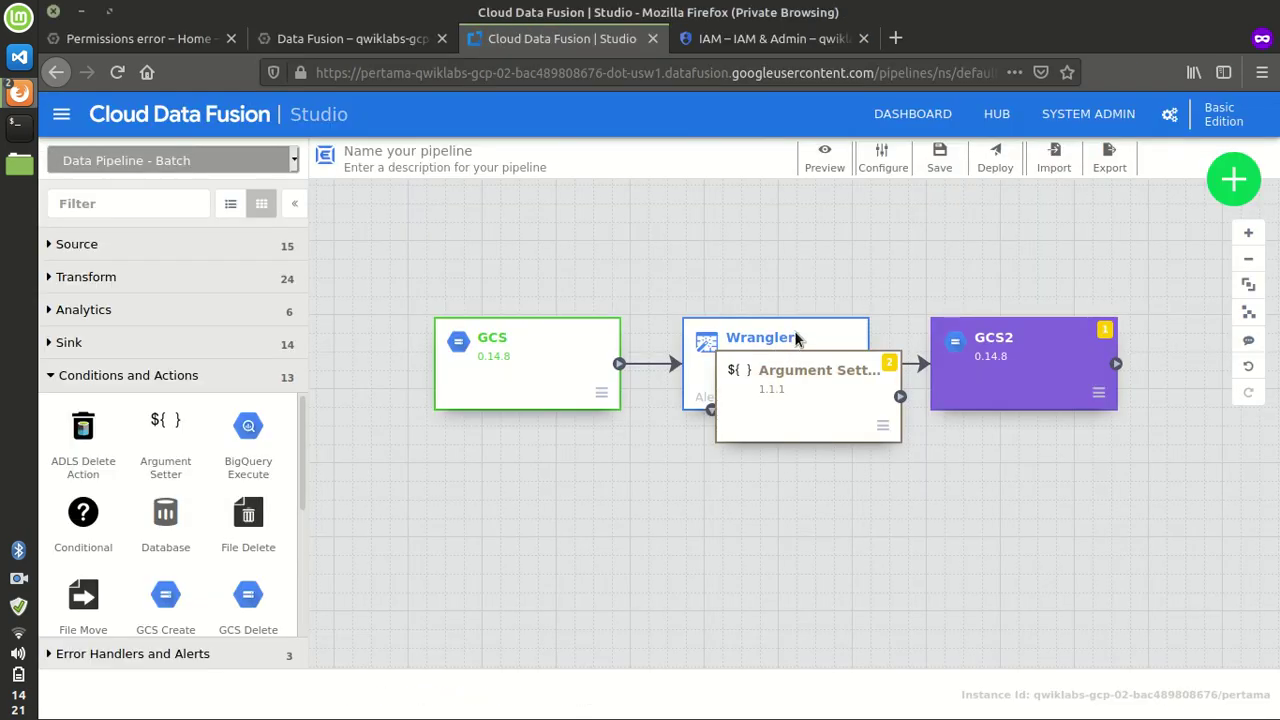
{"action": "key", "text": "alt+Tab"}
{"action": "left_click_drag", "start_coordinate": [814, 414], "coordinate": [475, 605]}
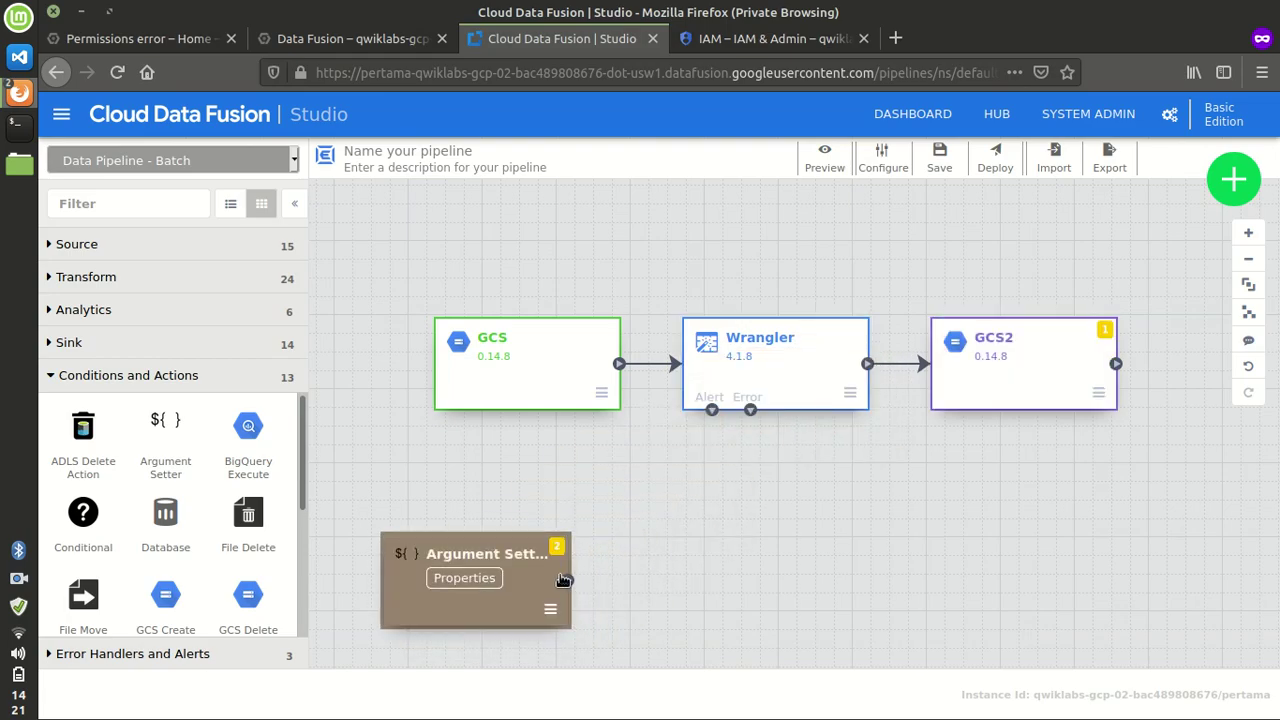
{"action": "left_click_drag", "start_coordinate": [567, 580], "coordinate": [544, 413]}
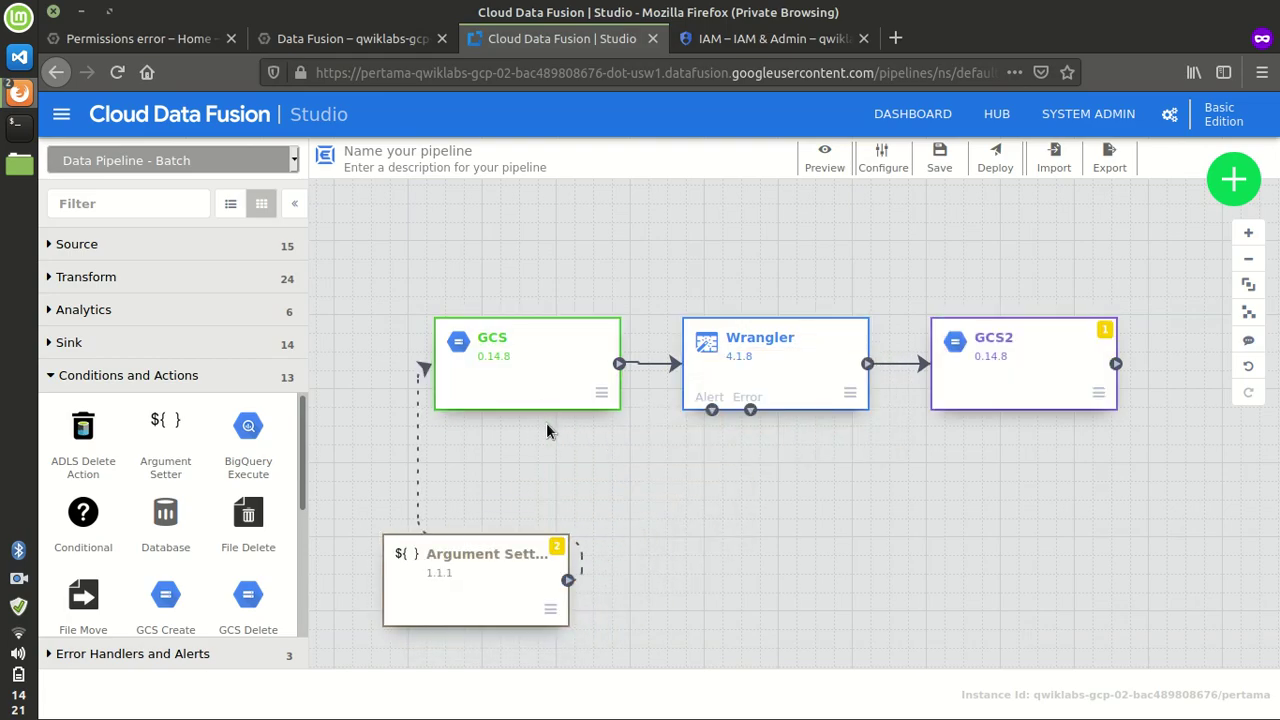
{"action": "left_click_drag", "start_coordinate": [517, 591], "coordinate": [623, 494]}
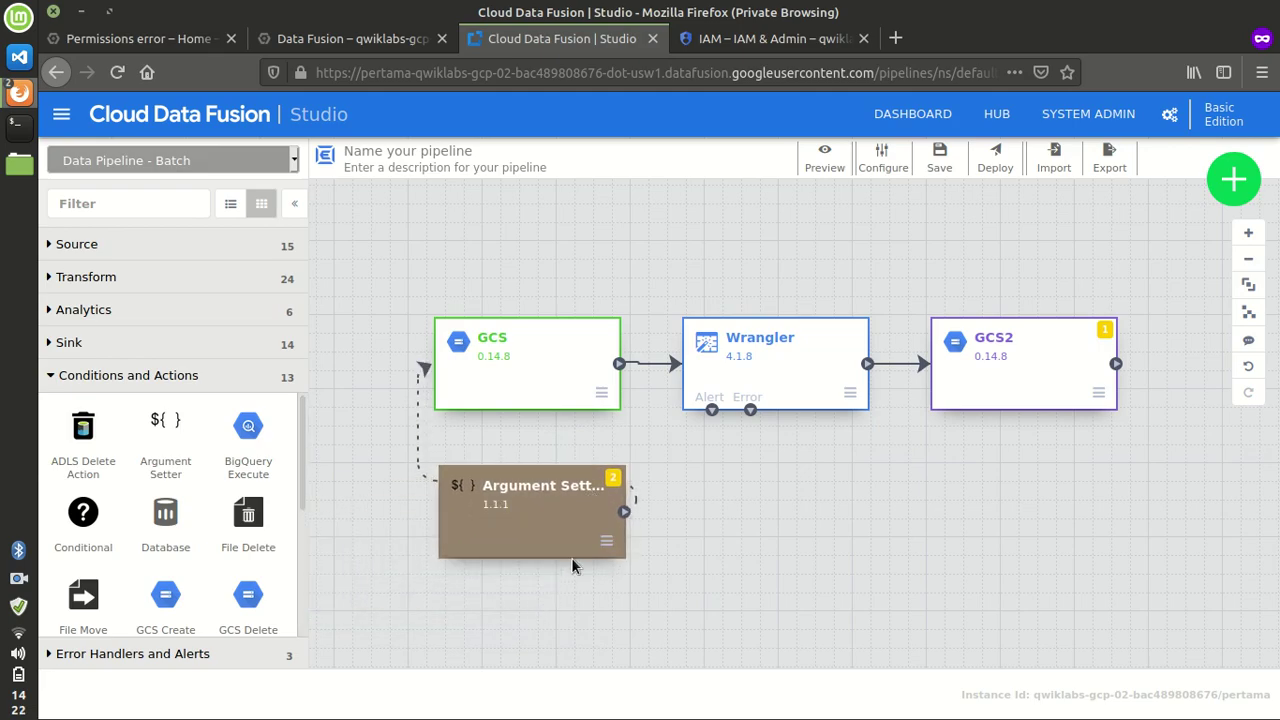
{"action": "key", "text": "alt+Tab"}
{"action": "scroll", "coordinate": [656, 380], "scroll_direction": "down", "scroll_amount": 5}
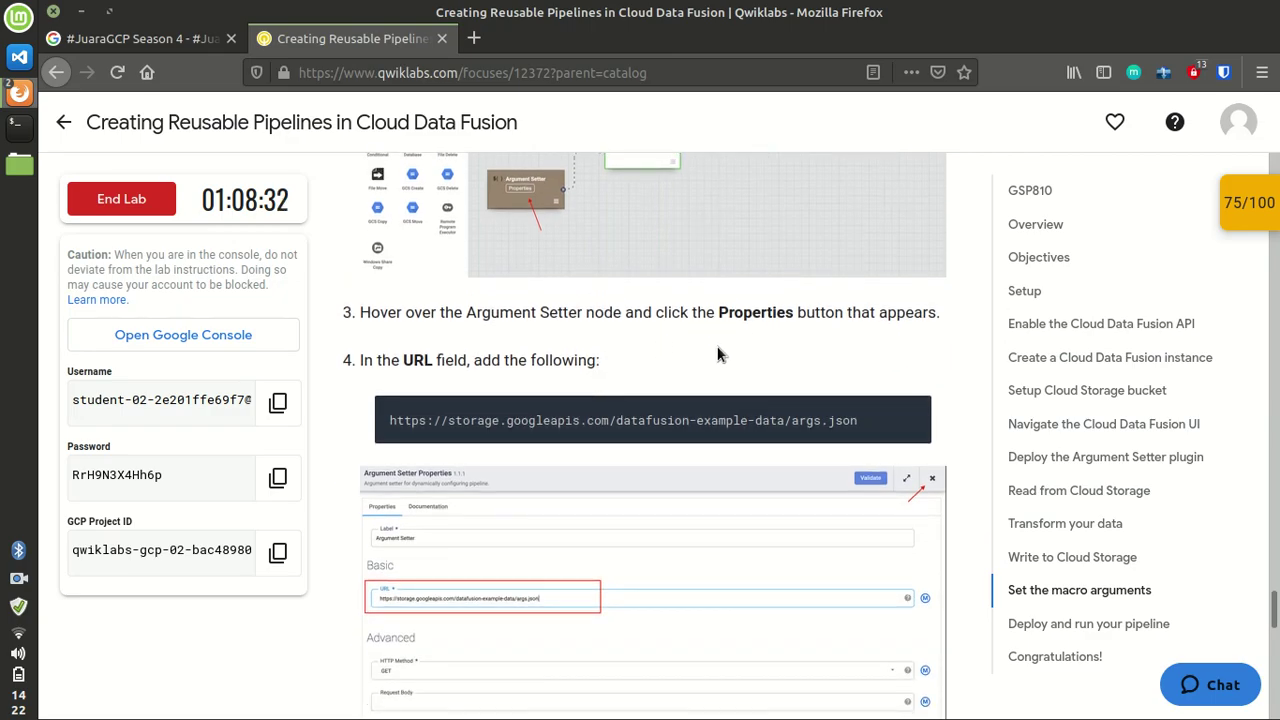
{"action": "key", "text": "alt+Tab"}
{"action": "left_click", "coordinate": [505, 512]}
{"action": "key", "text": "alt+Tab"}
{"action": "left_click", "coordinate": [914, 412]}
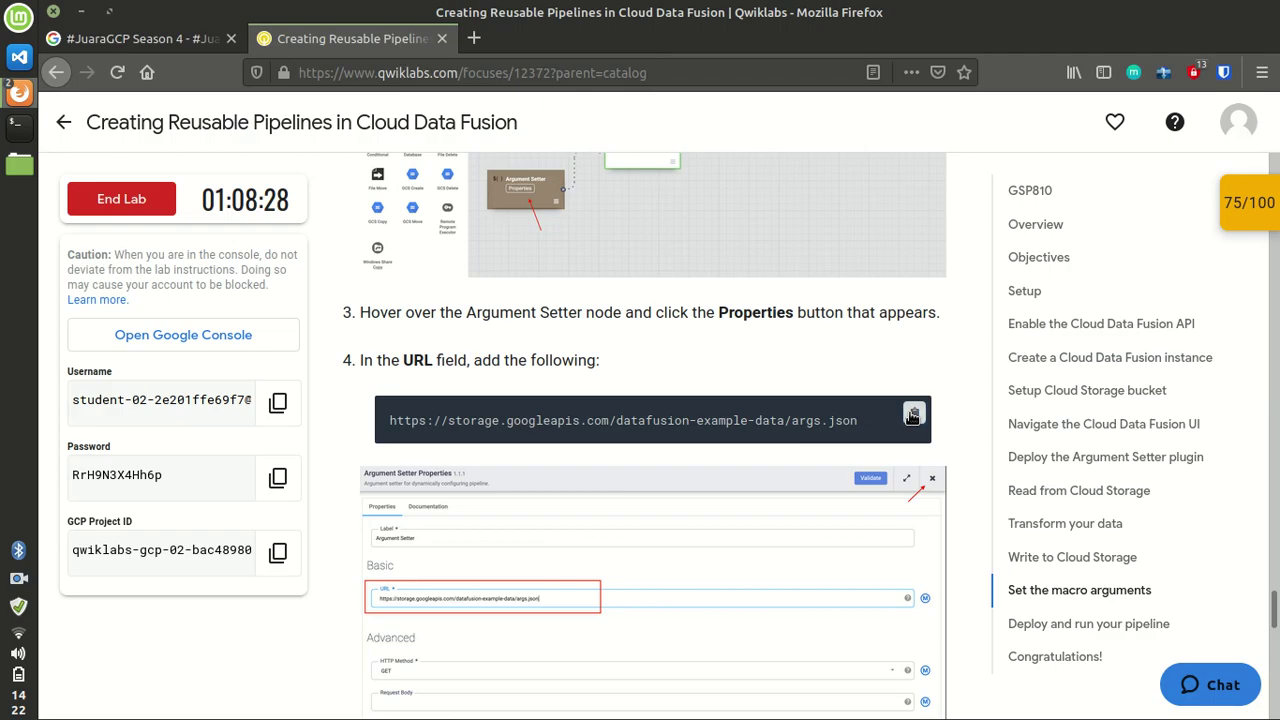
{"action": "key", "text": "alt+Tab"}
{"action": "left_click", "coordinate": [170, 400]}
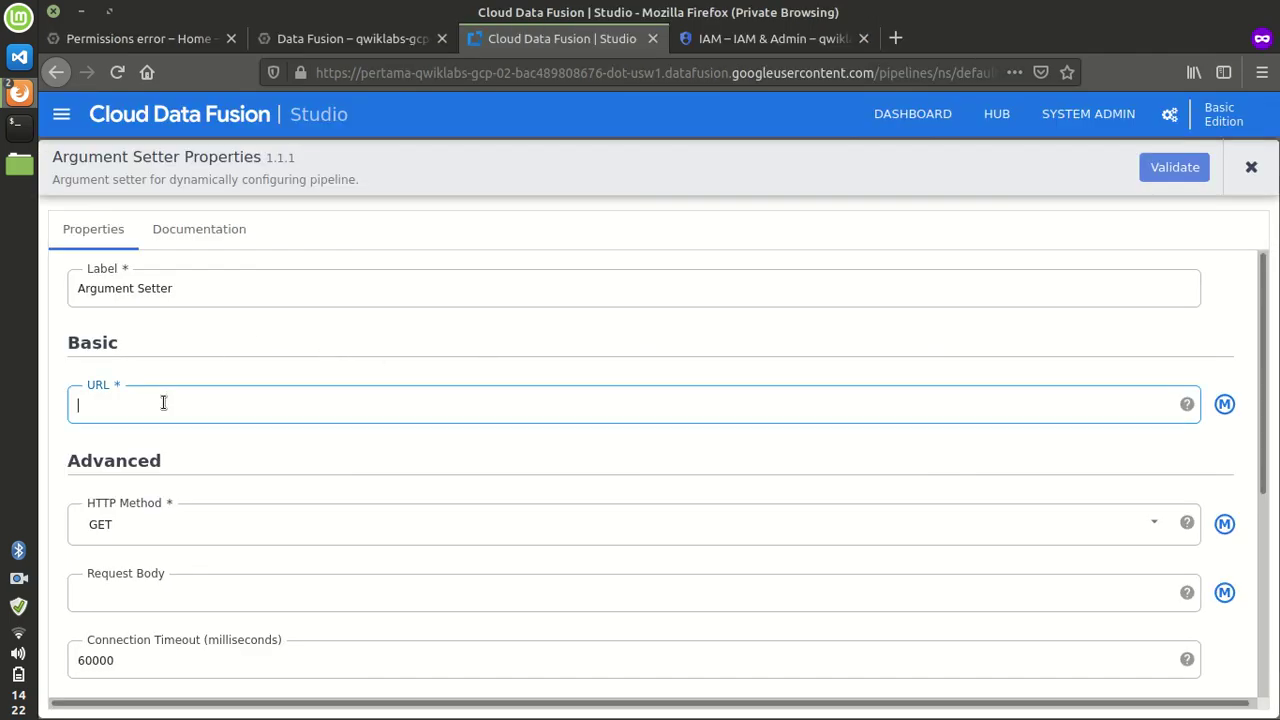
{"action": "key", "text": "ctrl+v"}
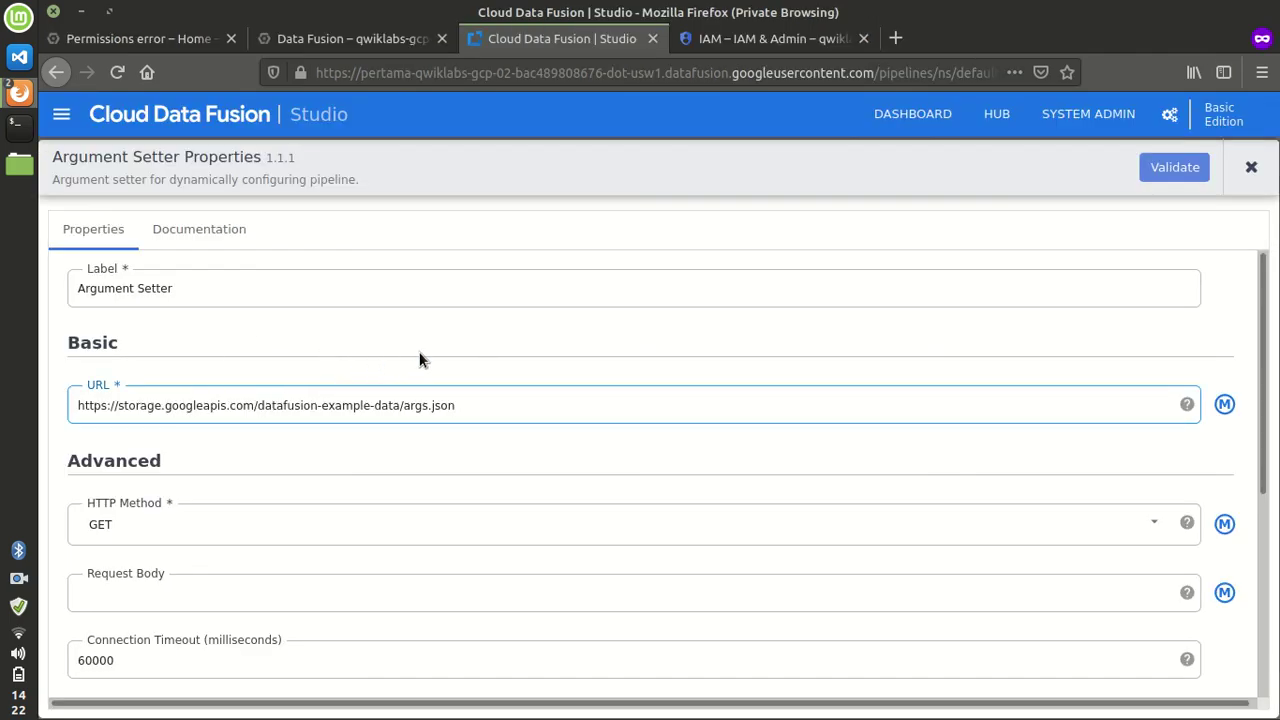
Step: Review the lab's explanation of the args.json arguments and compare it with the Argument Setter's property fields
{"action": "key", "text": "alt+Tab"}
{"action": "scroll", "coordinate": [547, 409], "scroll_direction": "down", "scroll_amount": 5}
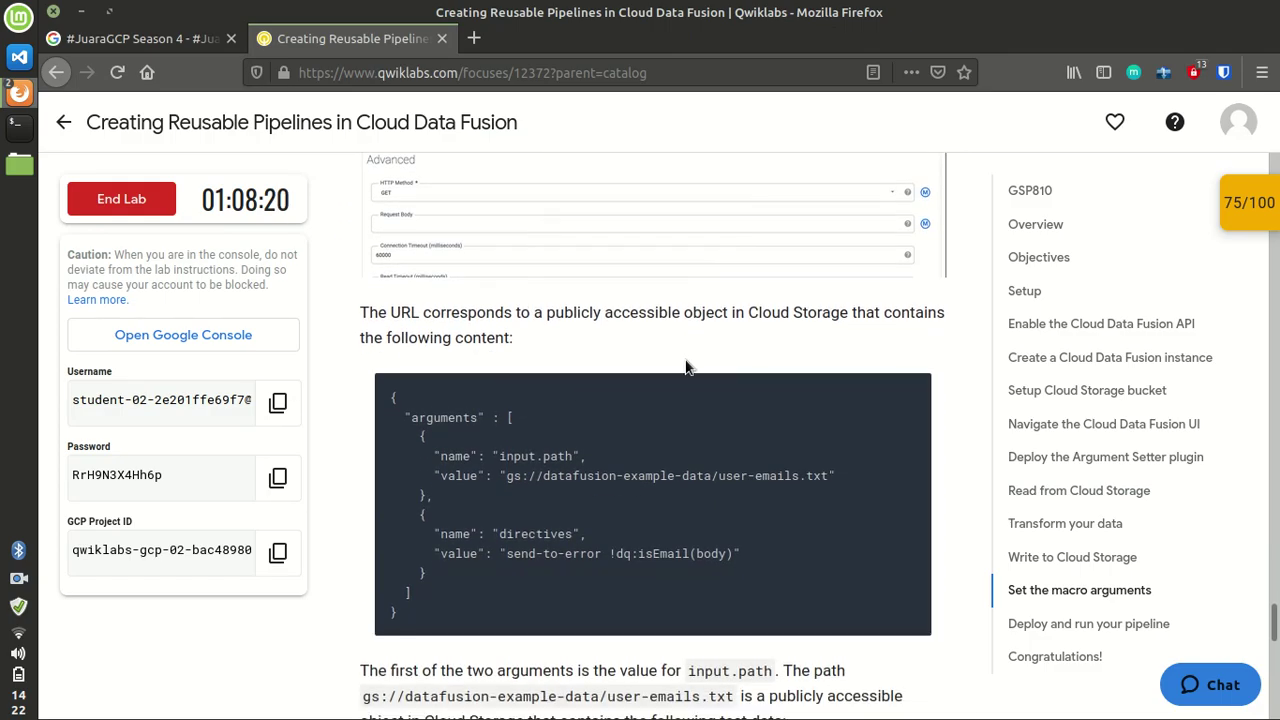
{"action": "key", "text": "alt+Tab"}
{"action": "key", "text": "alt+Tab"}
{"action": "scroll", "coordinate": [517, 375], "scroll_direction": "down", "scroll_amount": 3}
{"action": "scroll", "coordinate": [517, 375], "scroll_direction": "up", "scroll_amount": 1}
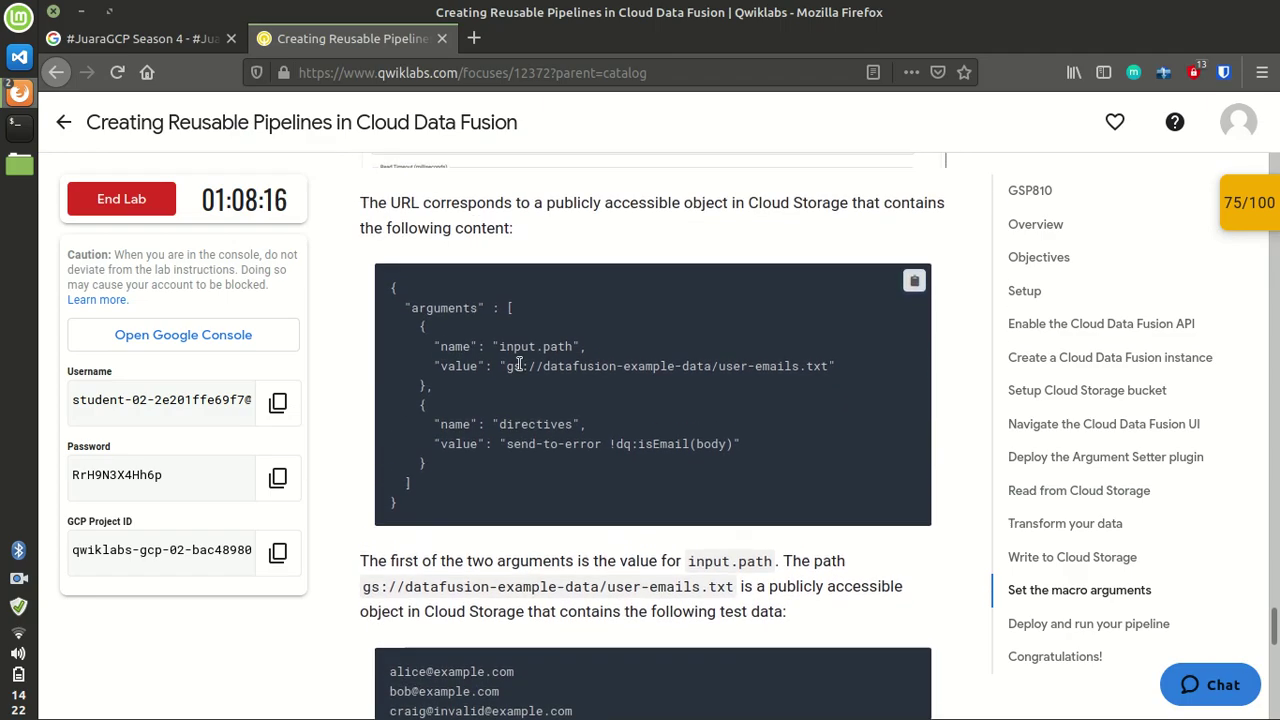
{"action": "key", "text": "alt+Tab"}
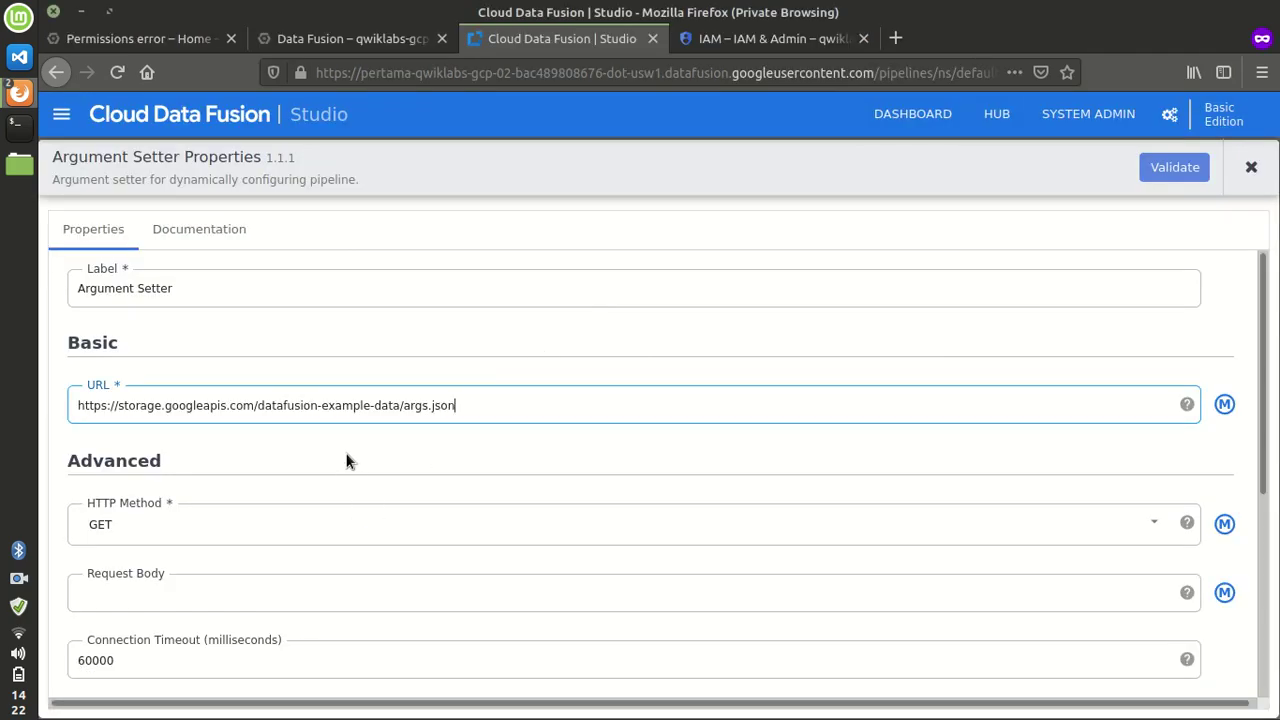
{"action": "scroll", "coordinate": [349, 457], "scroll_direction": "down", "scroll_amount": 5}
{"action": "scroll", "coordinate": [344, 500], "scroll_direction": "up", "scroll_amount": 5}
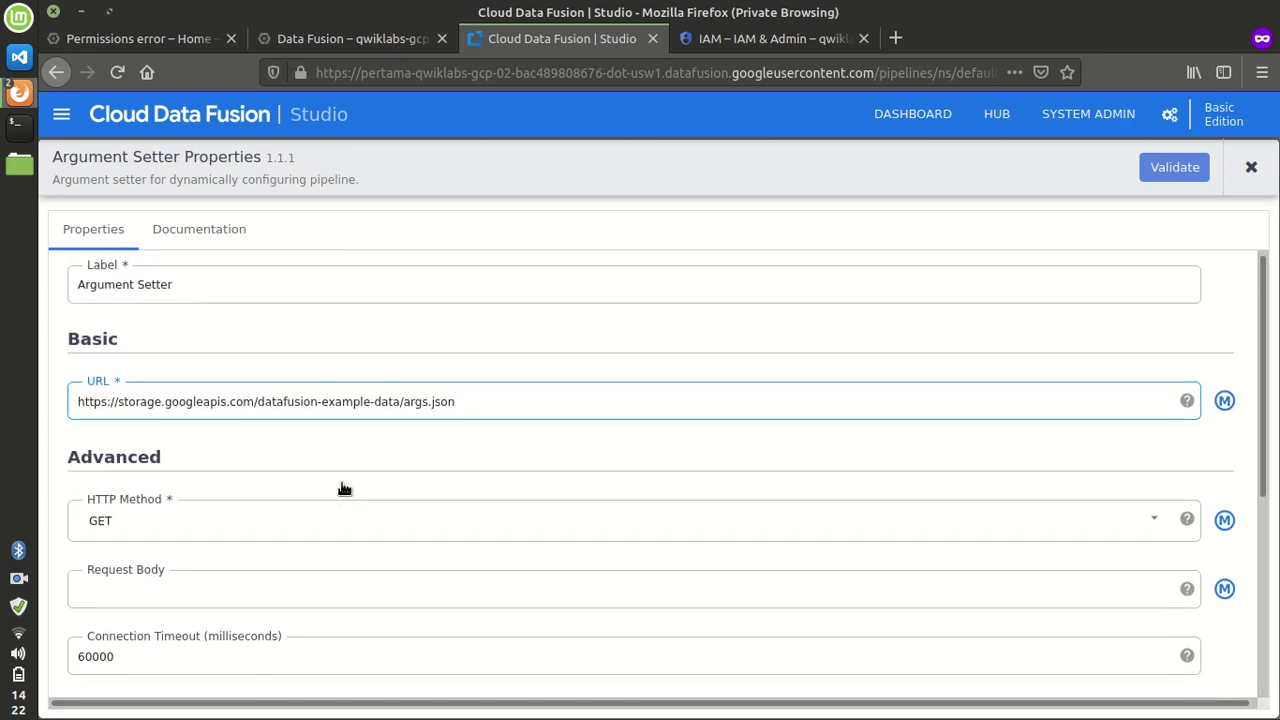
{"action": "key", "text": "alt+Tab"}
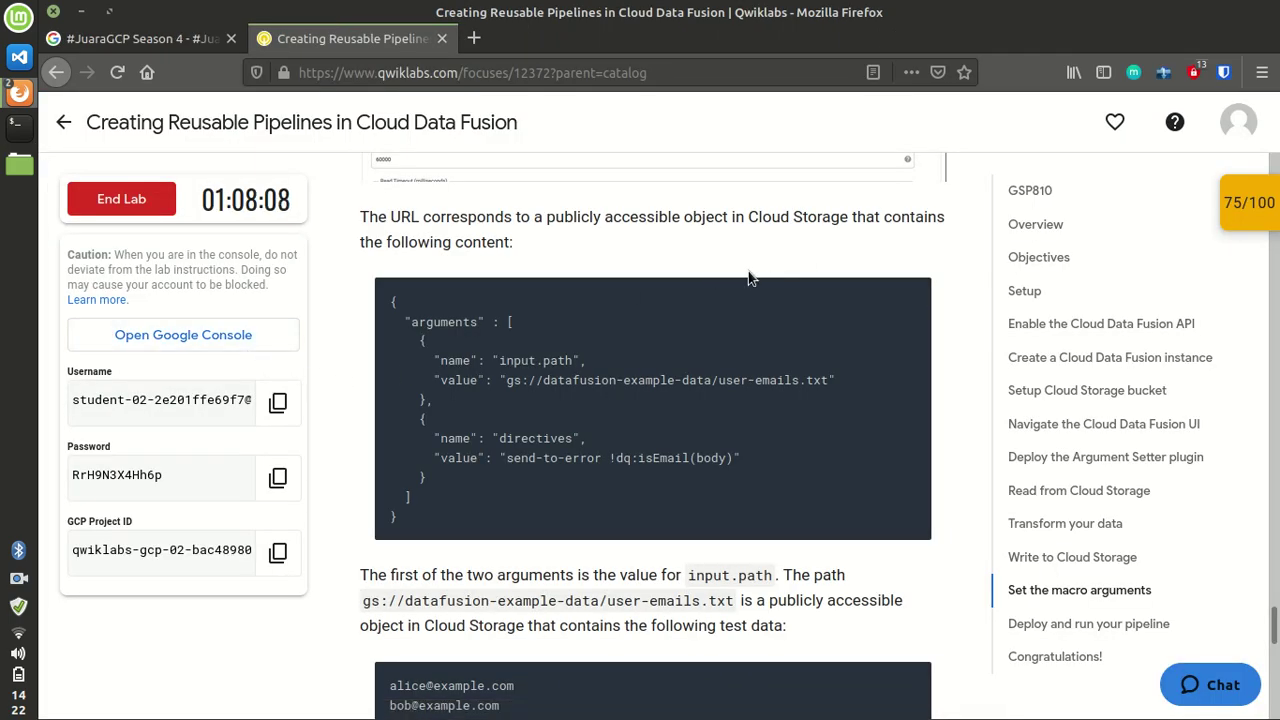
{"action": "scroll", "coordinate": [567, 385], "scroll_direction": "down", "scroll_amount": 3}
{"action": "scroll", "coordinate": [567, 385], "scroll_direction": "down", "scroll_amount": 3}
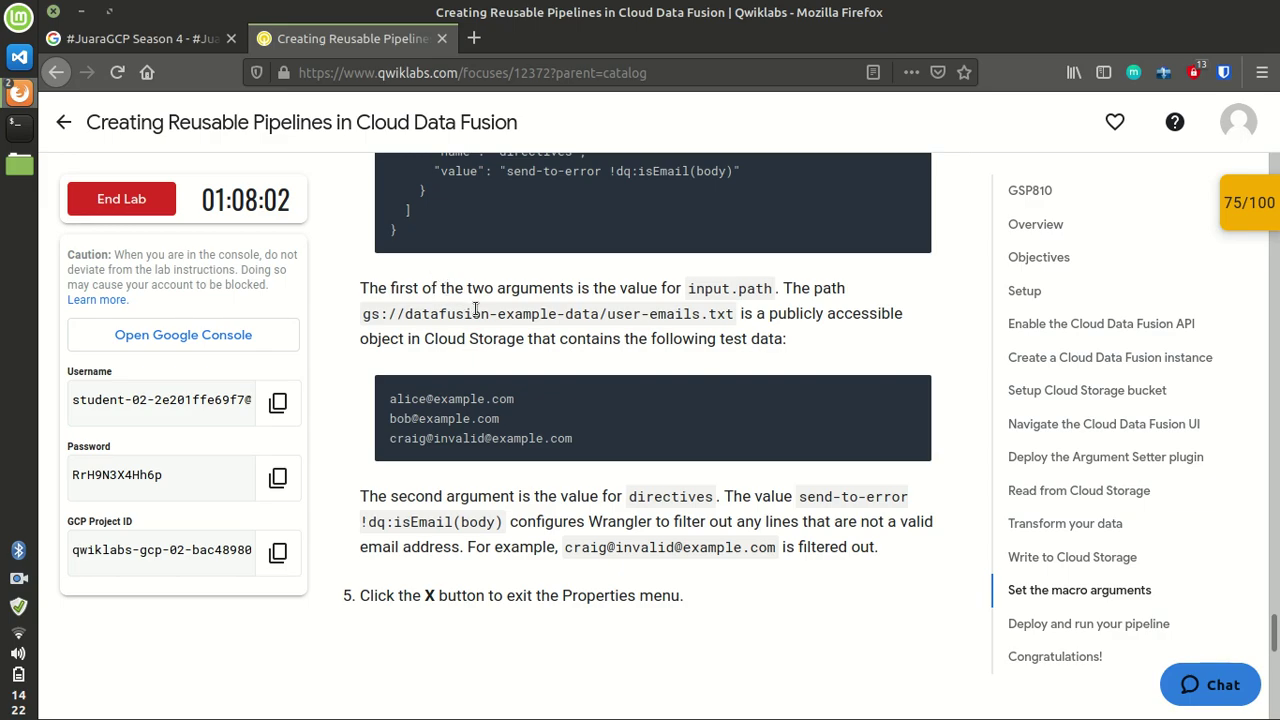
Step: Check the Argument Setter's advanced settings and documentation against the lab's notes on input.path and directives
{"action": "key", "text": "alt+Tab"}
{"action": "left_click", "coordinate": [412, 400]}
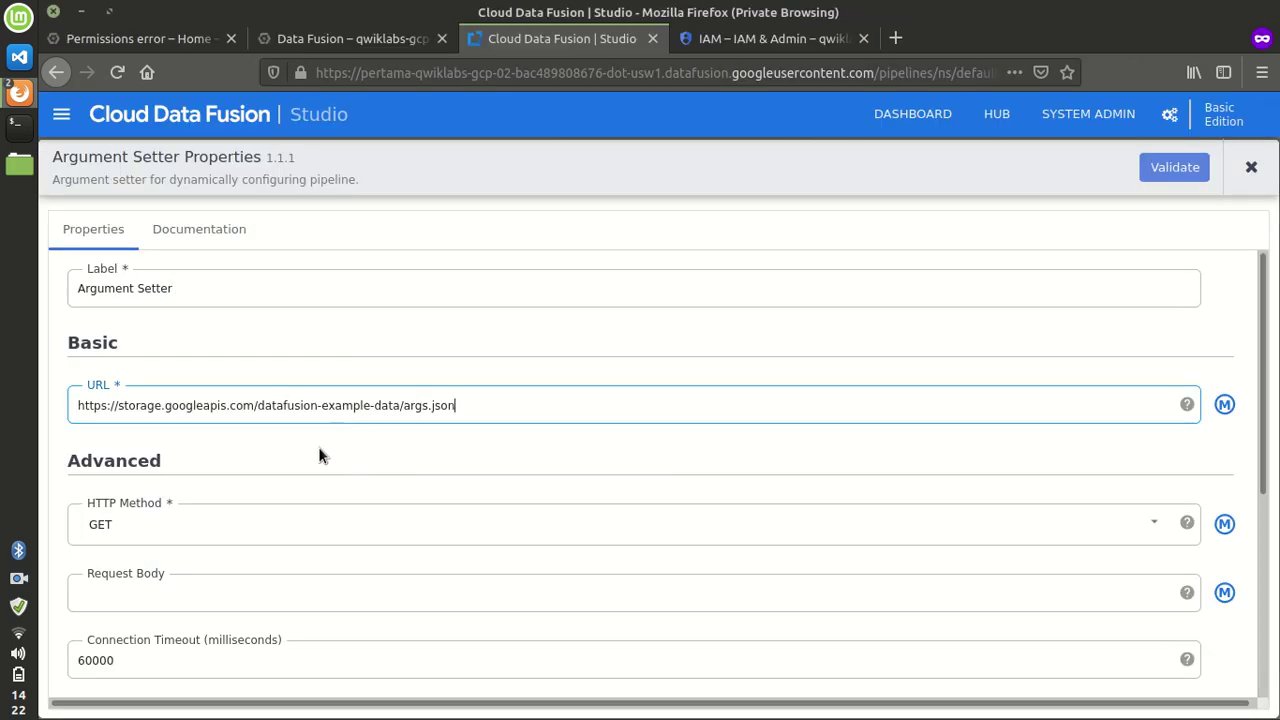
{"action": "key", "text": "alt+Tab"}
{"action": "scroll", "coordinate": [660, 420], "scroll_direction": "down", "scroll_amount": 3}
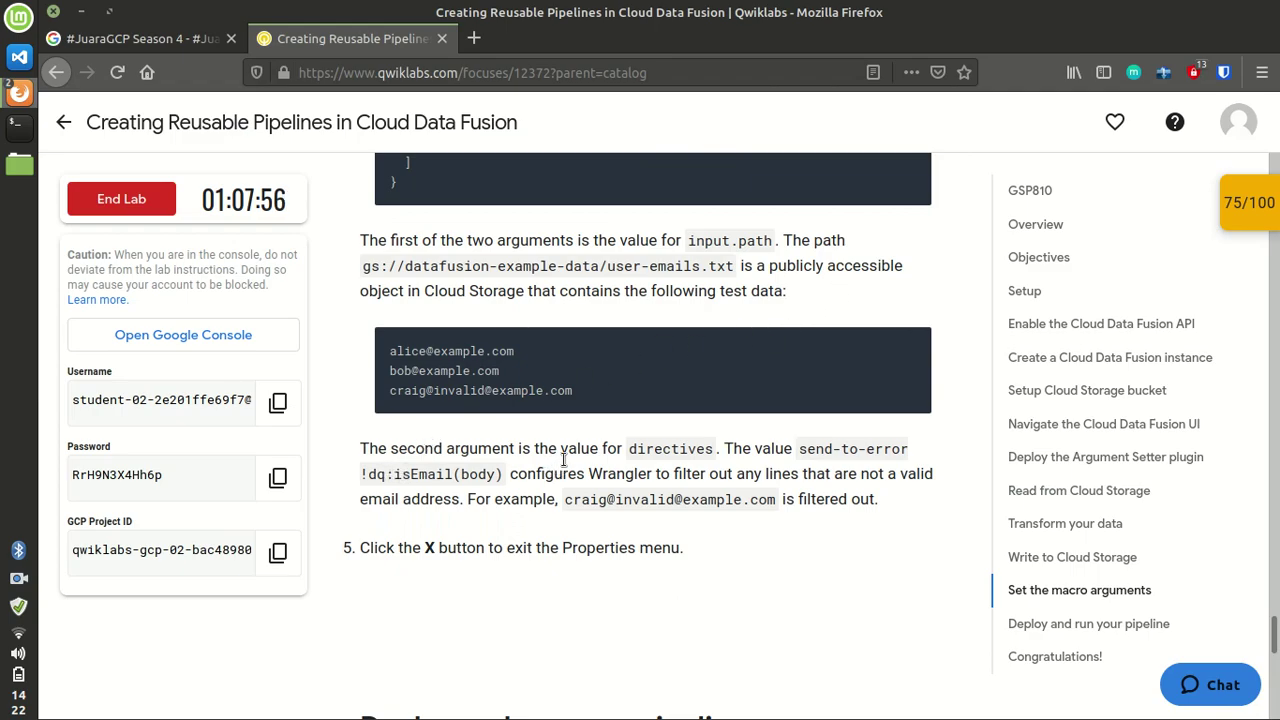
{"action": "key", "text": "alt+Tab"}
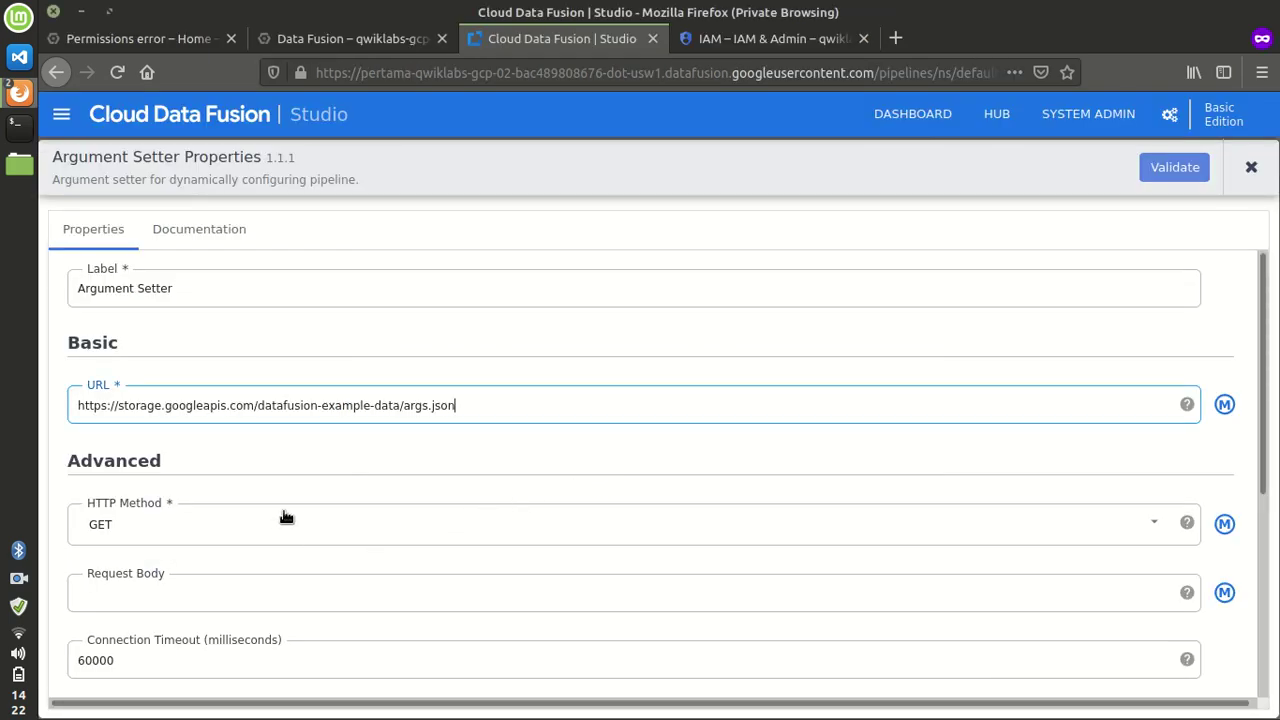
{"action": "scroll", "coordinate": [297, 470], "scroll_direction": "down", "scroll_amount": 3}
{"action": "scroll", "coordinate": [300, 473], "scroll_direction": "down", "scroll_amount": 3}
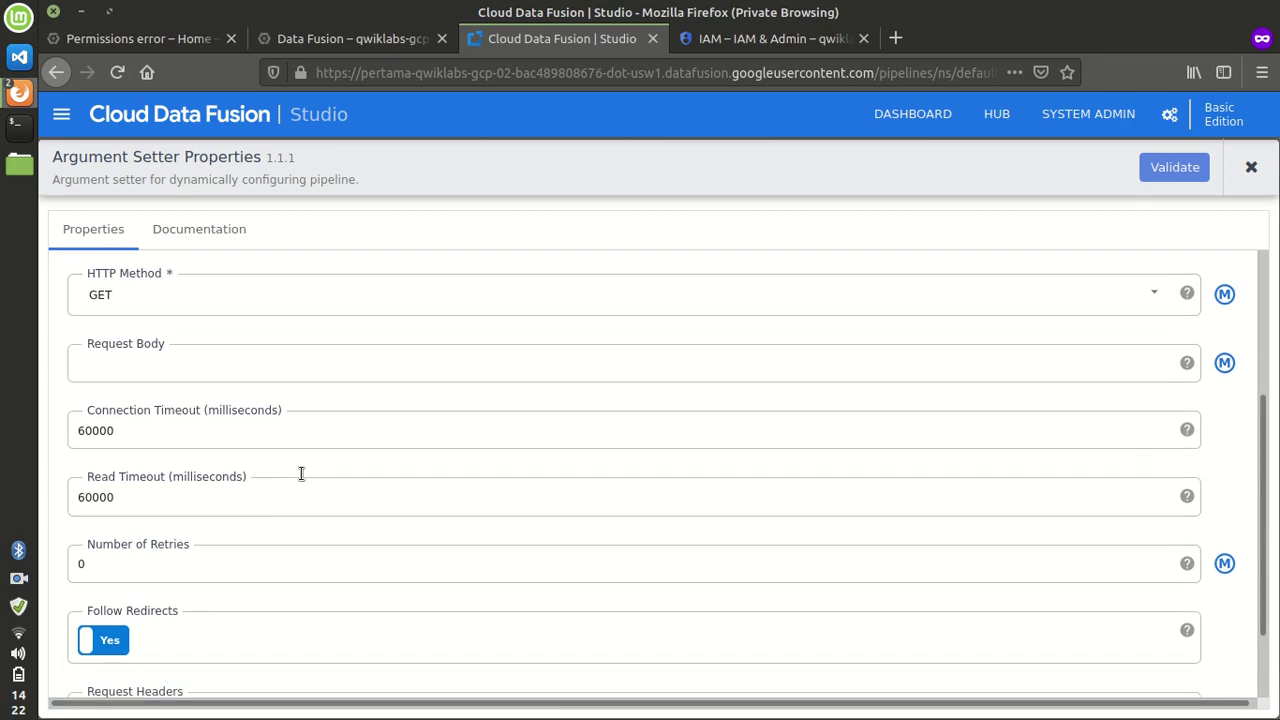
{"action": "scroll", "coordinate": [302, 476], "scroll_direction": "up", "scroll_amount": 6}
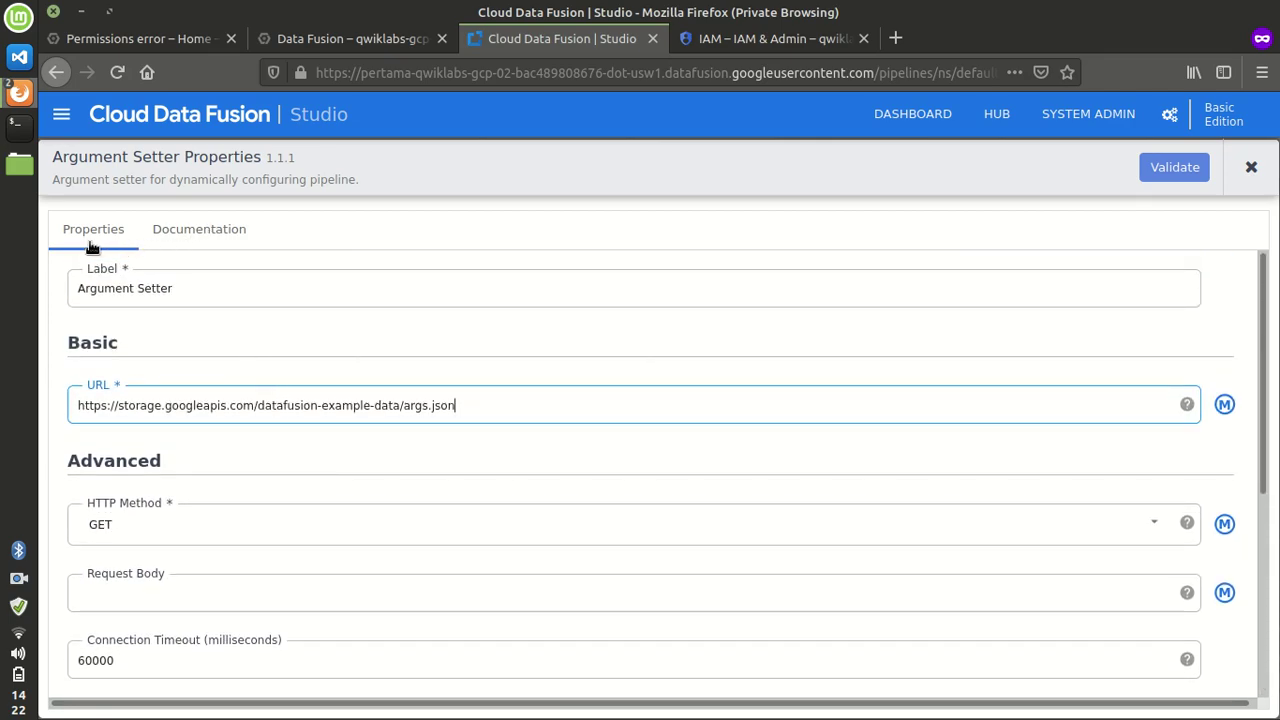
{"action": "left_click", "coordinate": [200, 231]}
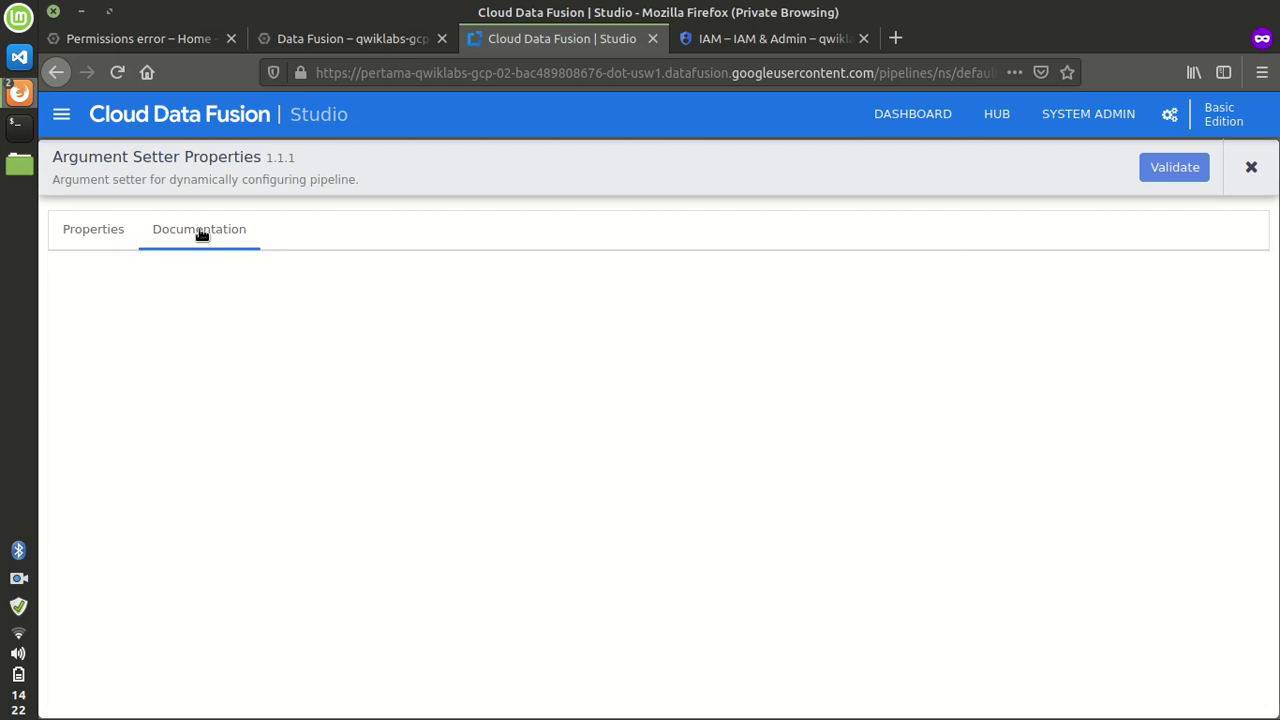
{"action": "left_click", "coordinate": [106, 236]}
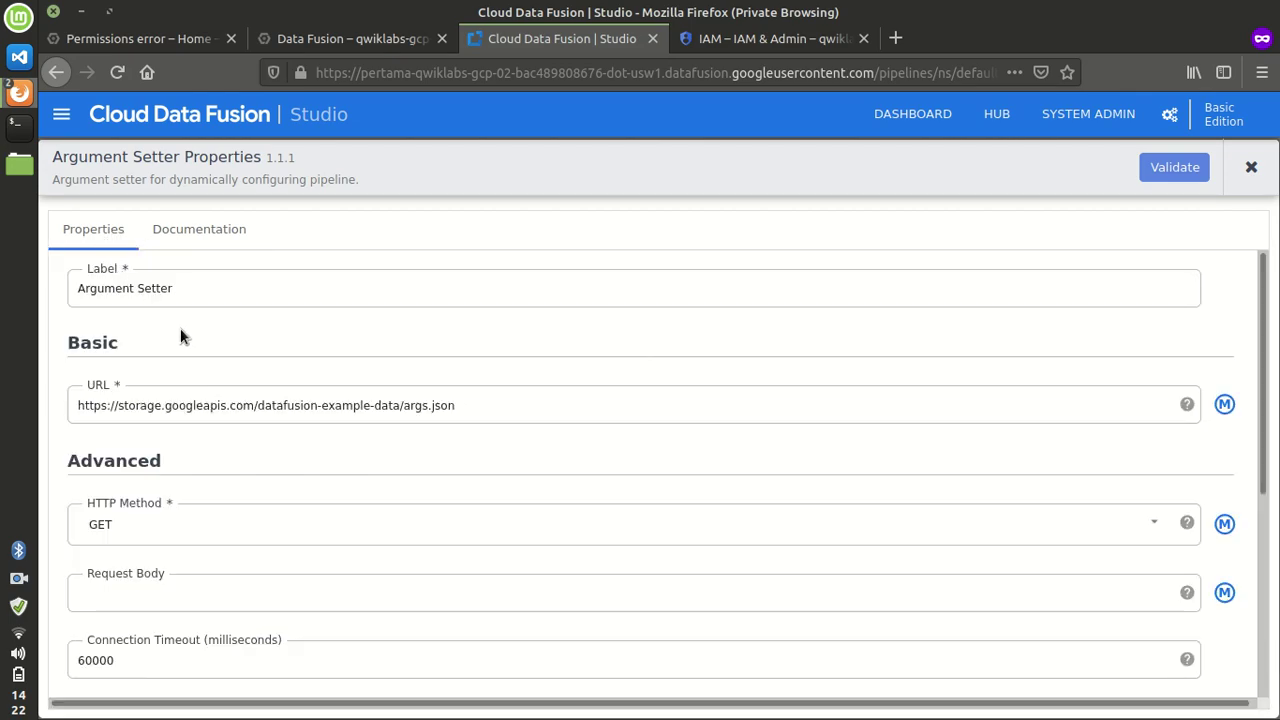
Step: Reread the lab's Argument Setter screenshot and the args.json content to verify the URL configuration
{"action": "key", "text": "alt+Tab"}
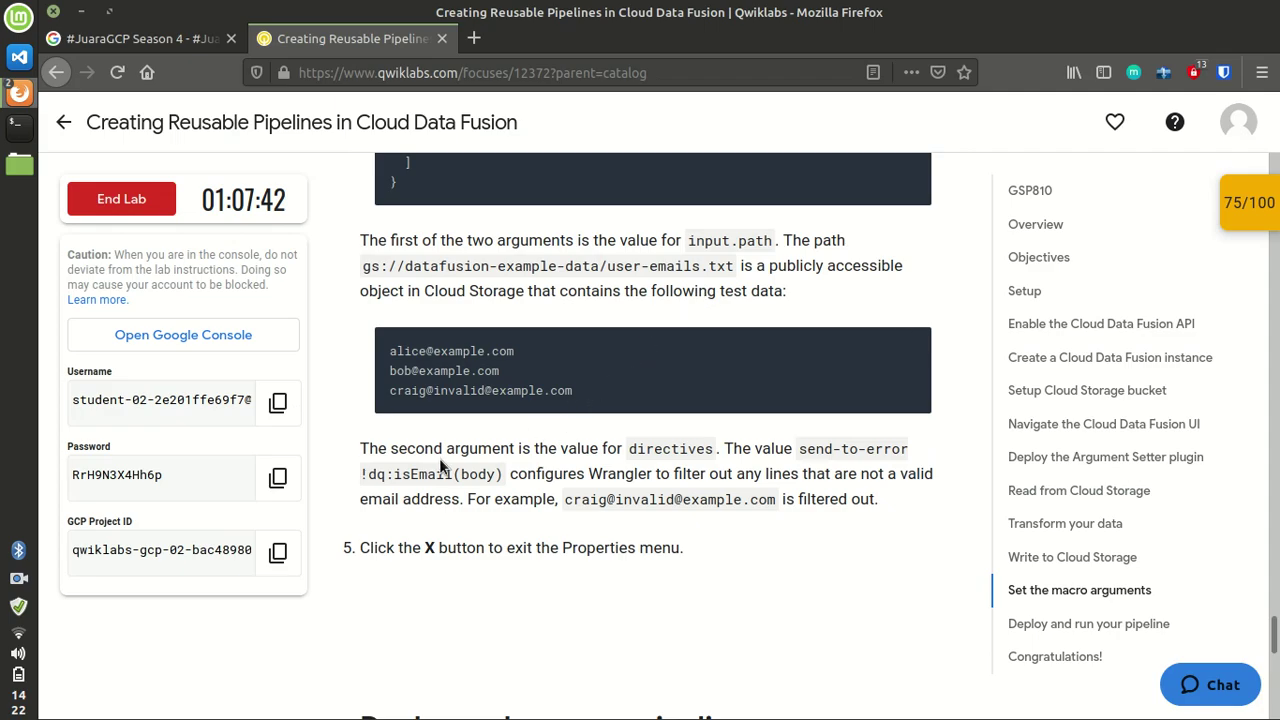
{"action": "scroll", "coordinate": [482, 444], "scroll_direction": "down", "scroll_amount": 2}
{"action": "scroll", "coordinate": [740, 388], "scroll_direction": "up", "scroll_amount": 10}
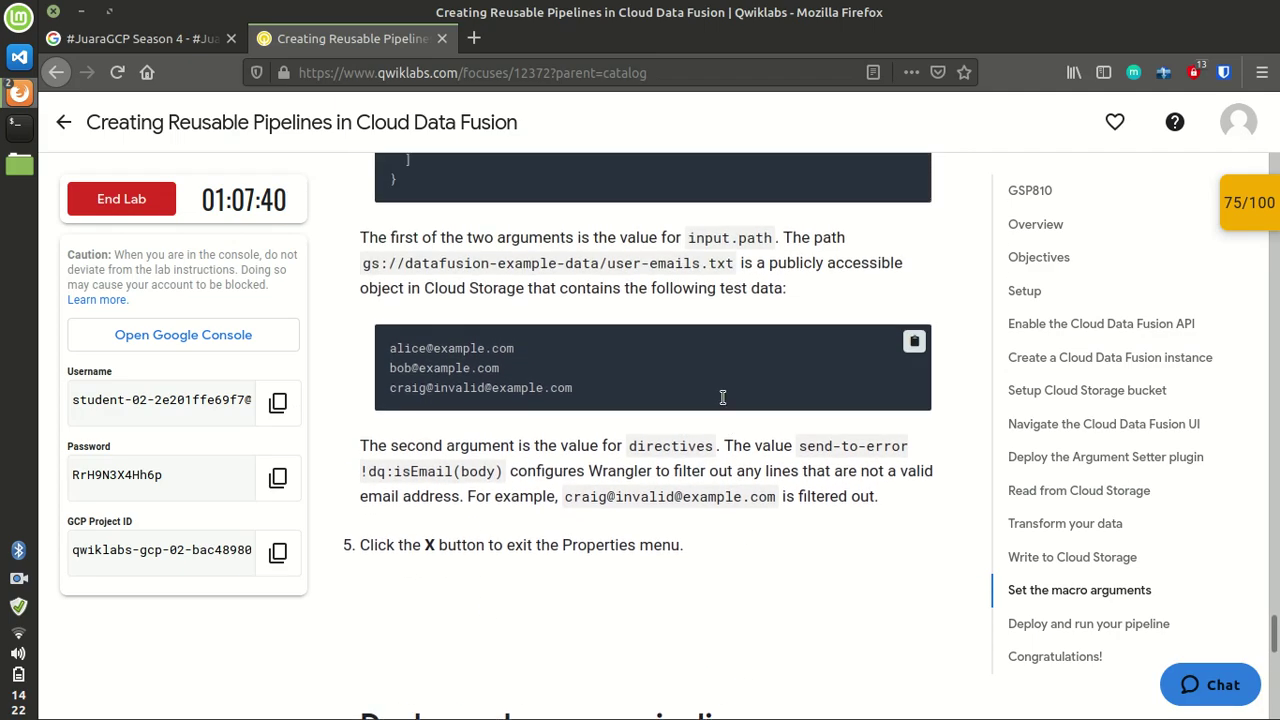
{"action": "scroll", "coordinate": [702, 427], "scroll_direction": "up", "scroll_amount": 1}
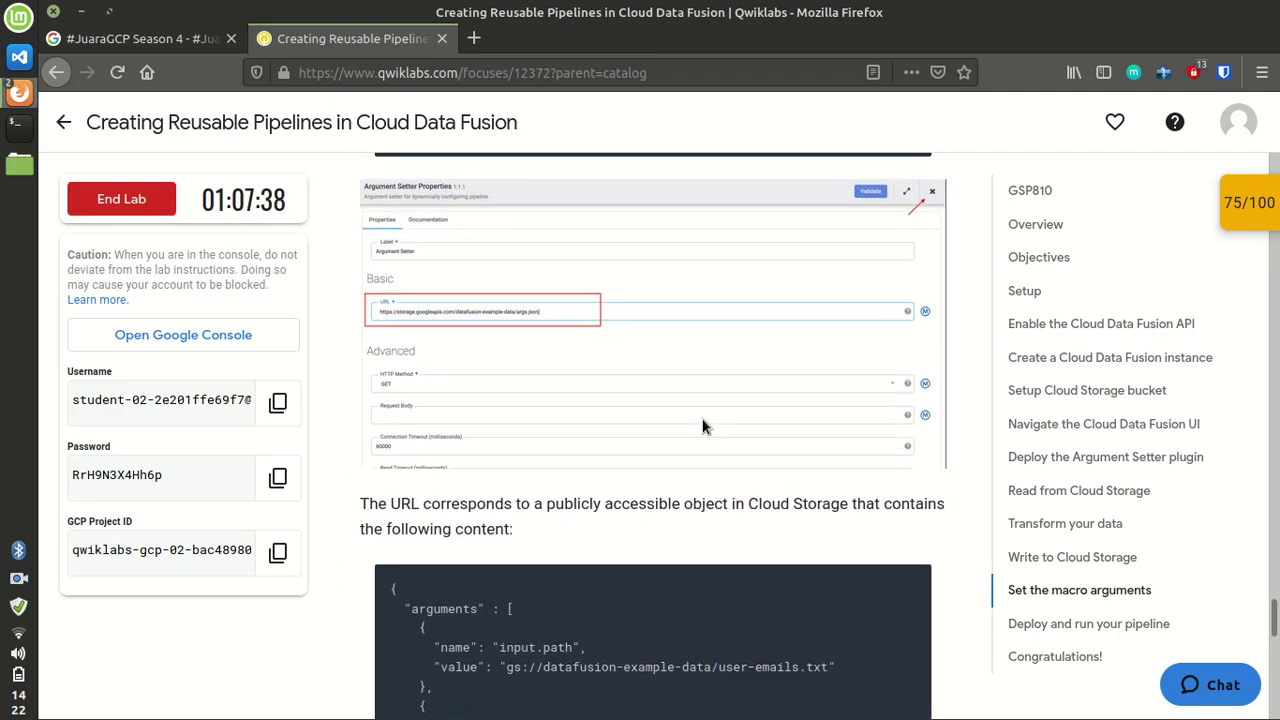
{"action": "scroll", "coordinate": [702, 427], "scroll_direction": "down", "scroll_amount": 3}
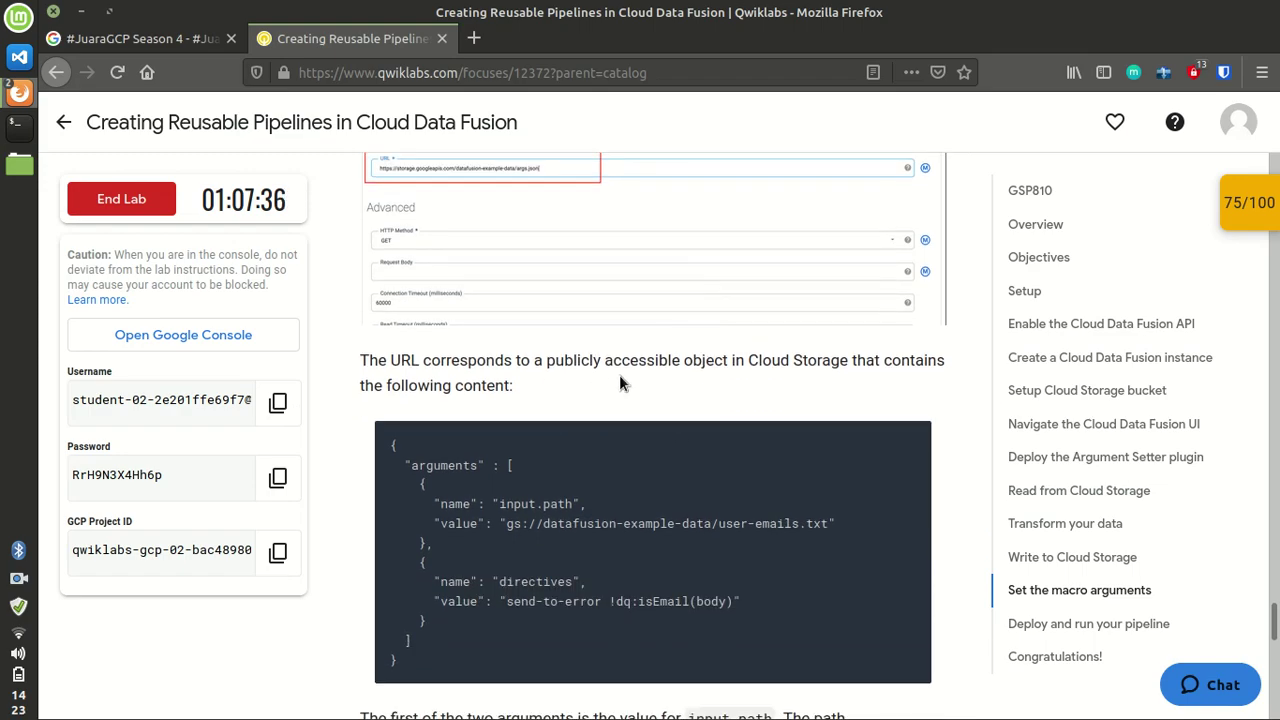
{"action": "scroll", "coordinate": [496, 397], "scroll_direction": "down", "scroll_amount": 2}
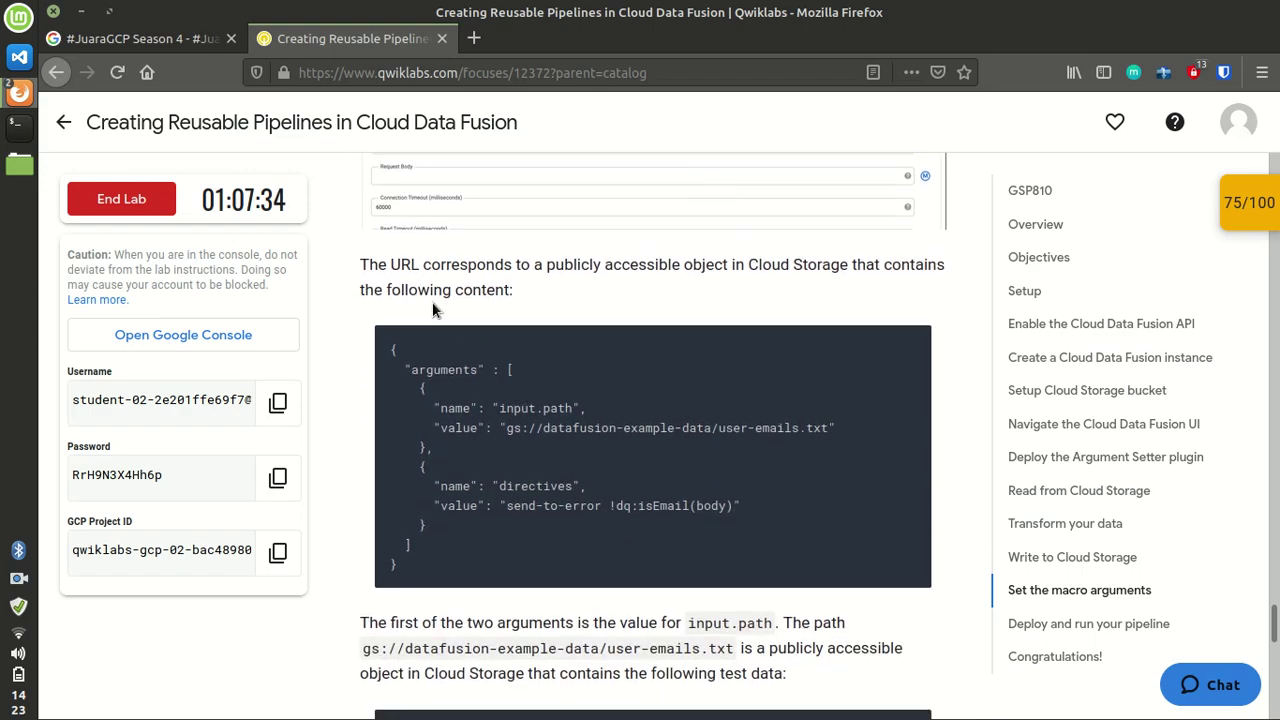
Step: Read the lab's notes on the input.path and directives values, and close the Argument Setter's properties
{"action": "scroll", "coordinate": [563, 346], "scroll_direction": "down", "scroll_amount": 2}
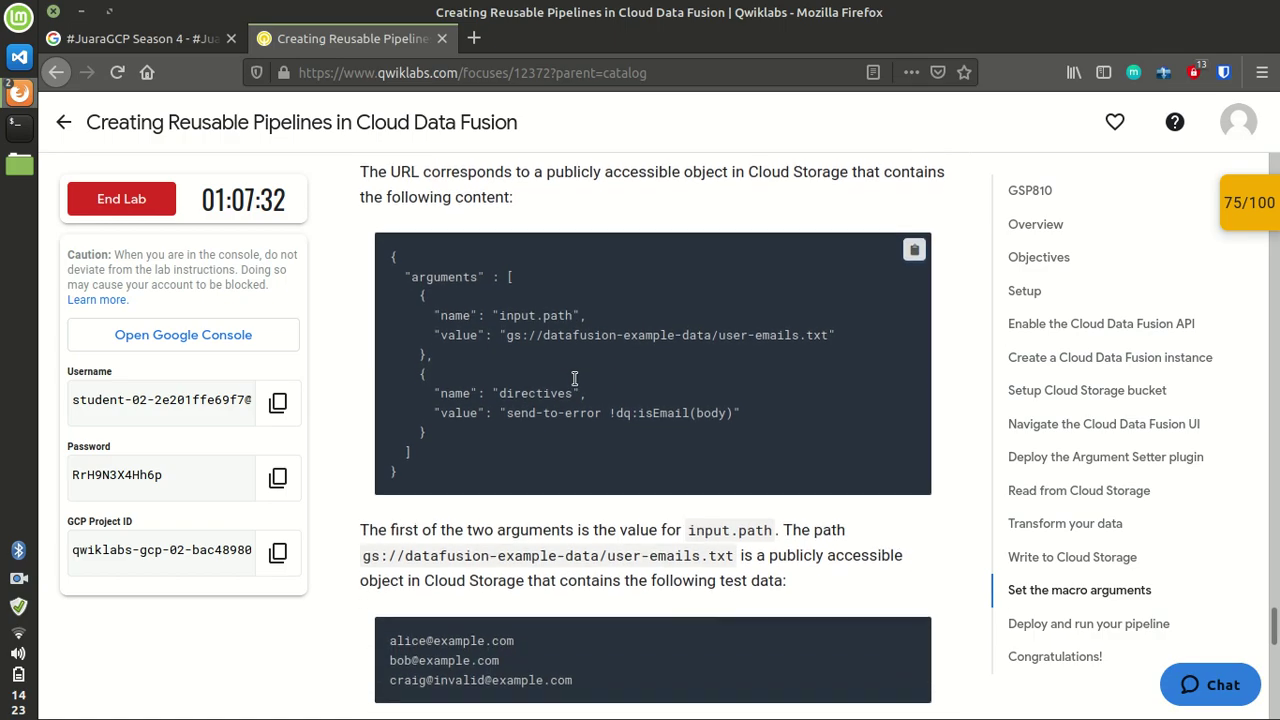
{"action": "scroll", "coordinate": [575, 378], "scroll_direction": "down", "scroll_amount": 3}
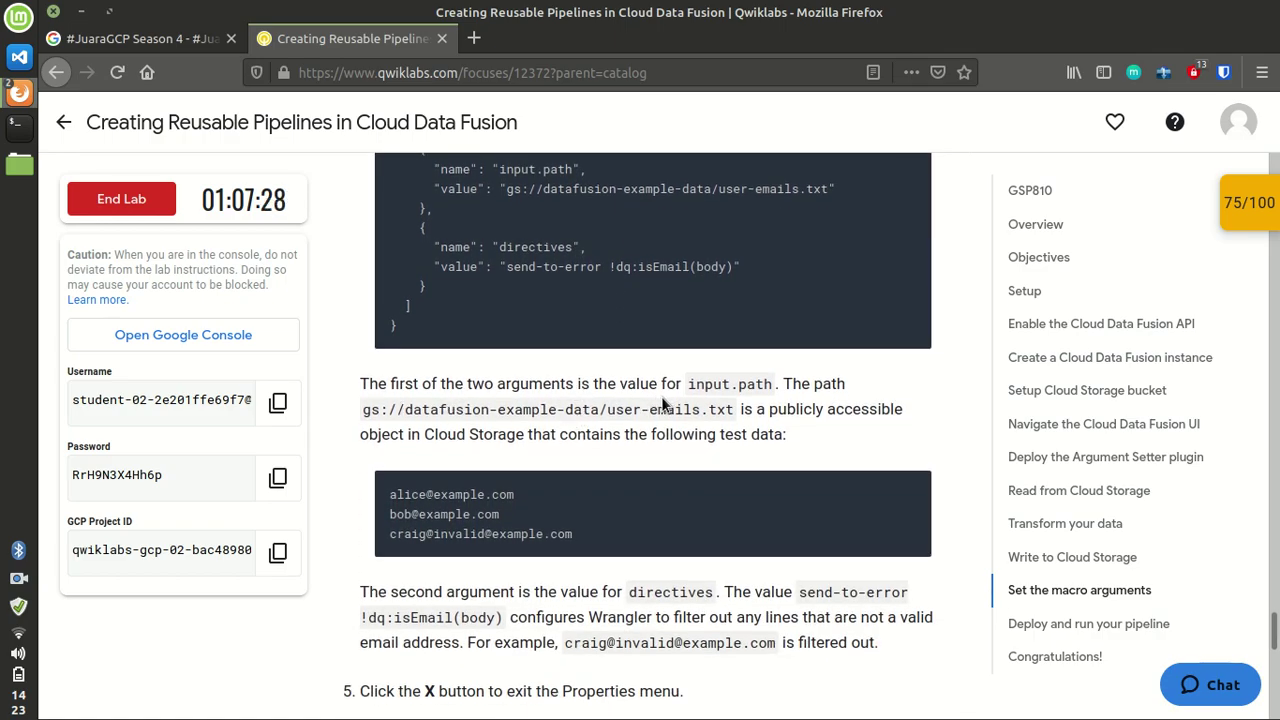
{"action": "scroll", "coordinate": [662, 396], "scroll_direction": "up", "scroll_amount": 2}
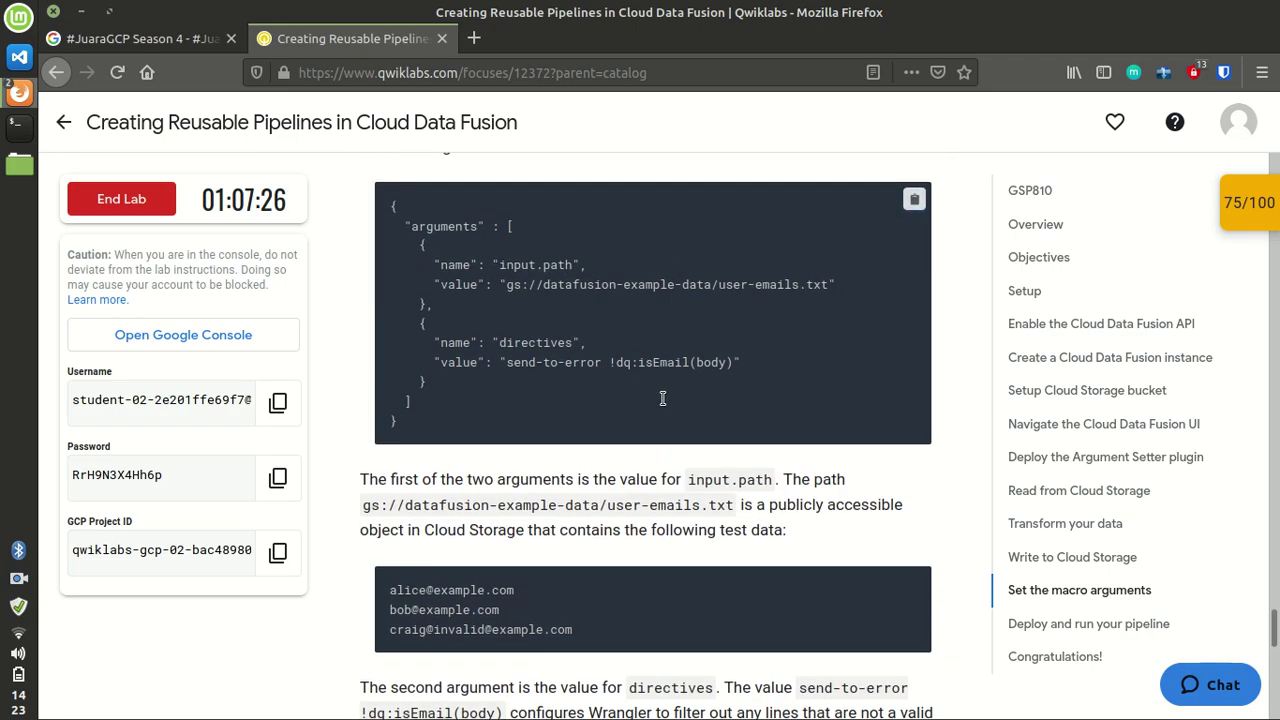
{"action": "scroll", "coordinate": [662, 398], "scroll_direction": "down", "scroll_amount": 4}
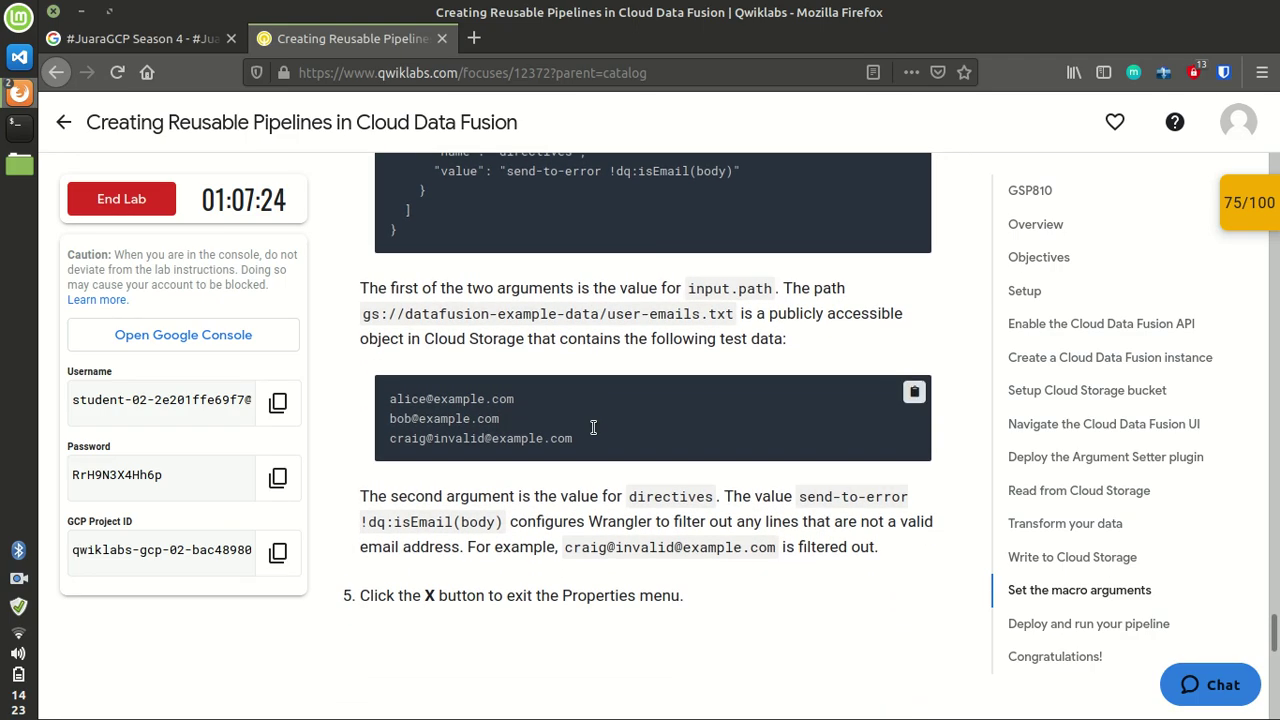
{"action": "scroll", "coordinate": [593, 427], "scroll_direction": "up", "scroll_amount": 1}
{"action": "scroll", "coordinate": [591, 425], "scroll_direction": "down", "scroll_amount": 14}
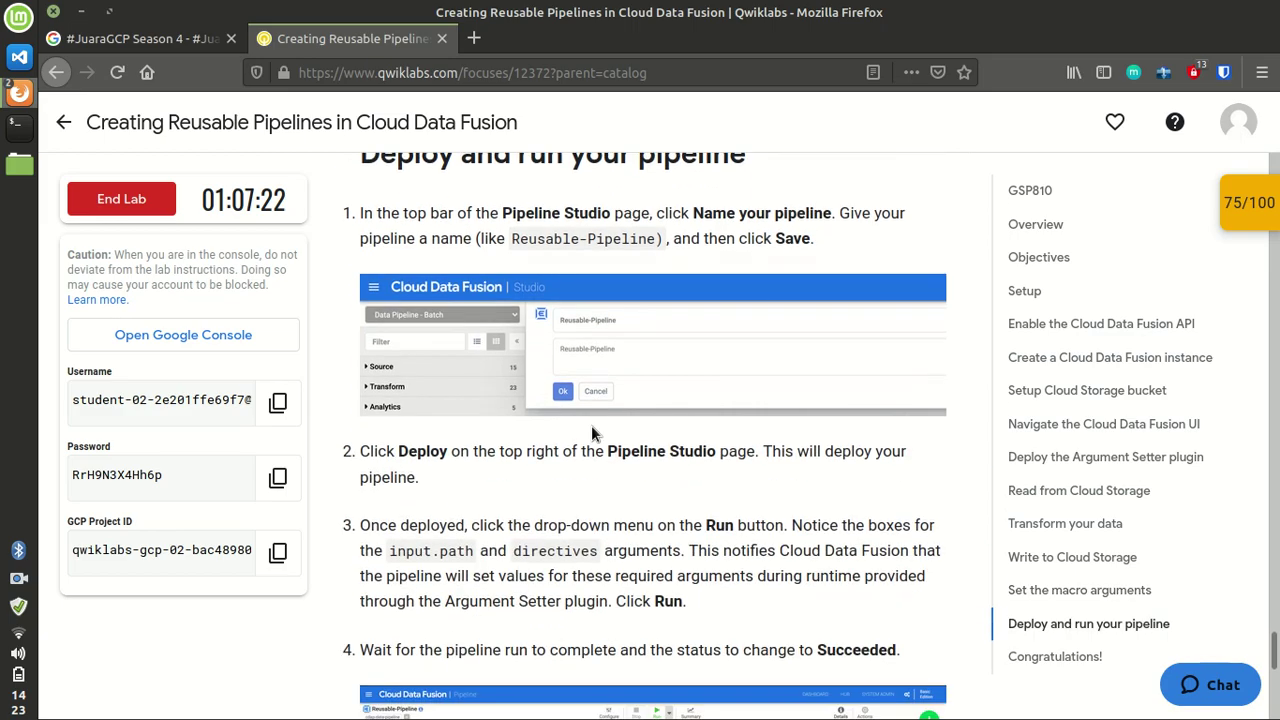
{"action": "key", "text": "alt+Tab"}
{"action": "left_click", "coordinate": [1249, 166]}
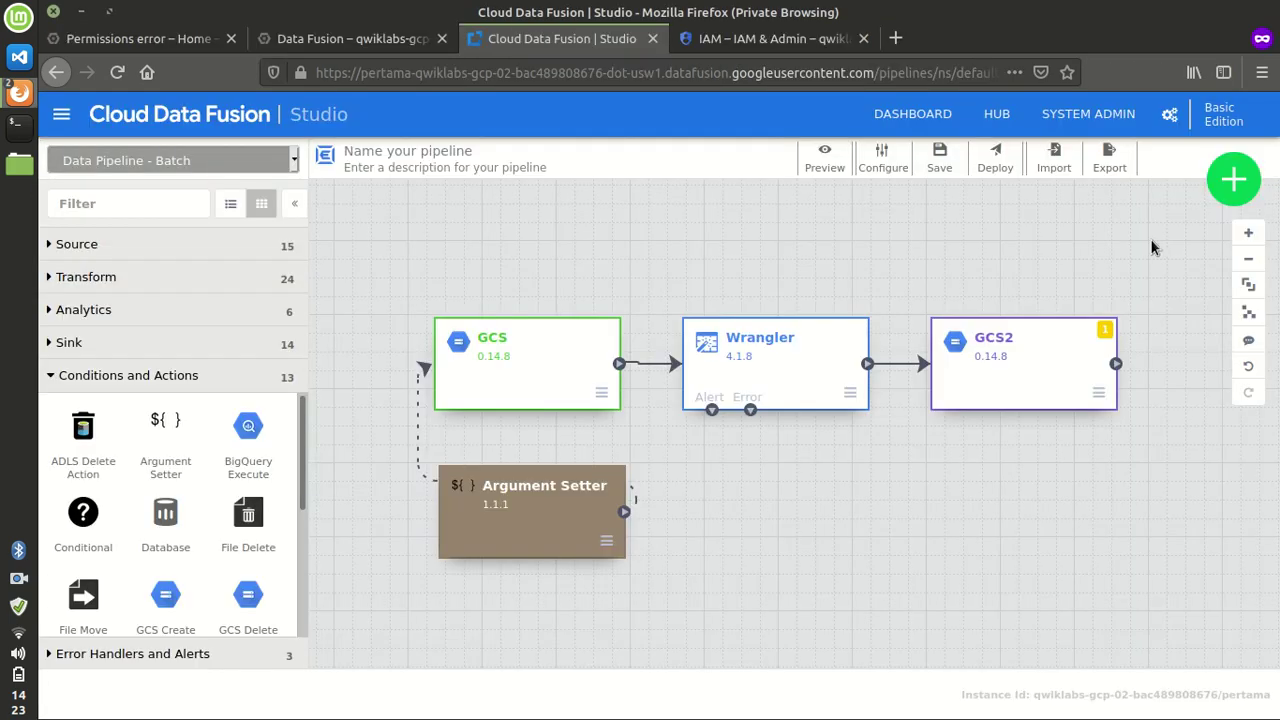
Step: Name the pipeline Reusable-Pipeline, copying the name from the lab instructions
{"action": "key", "text": "alt+Tab"}
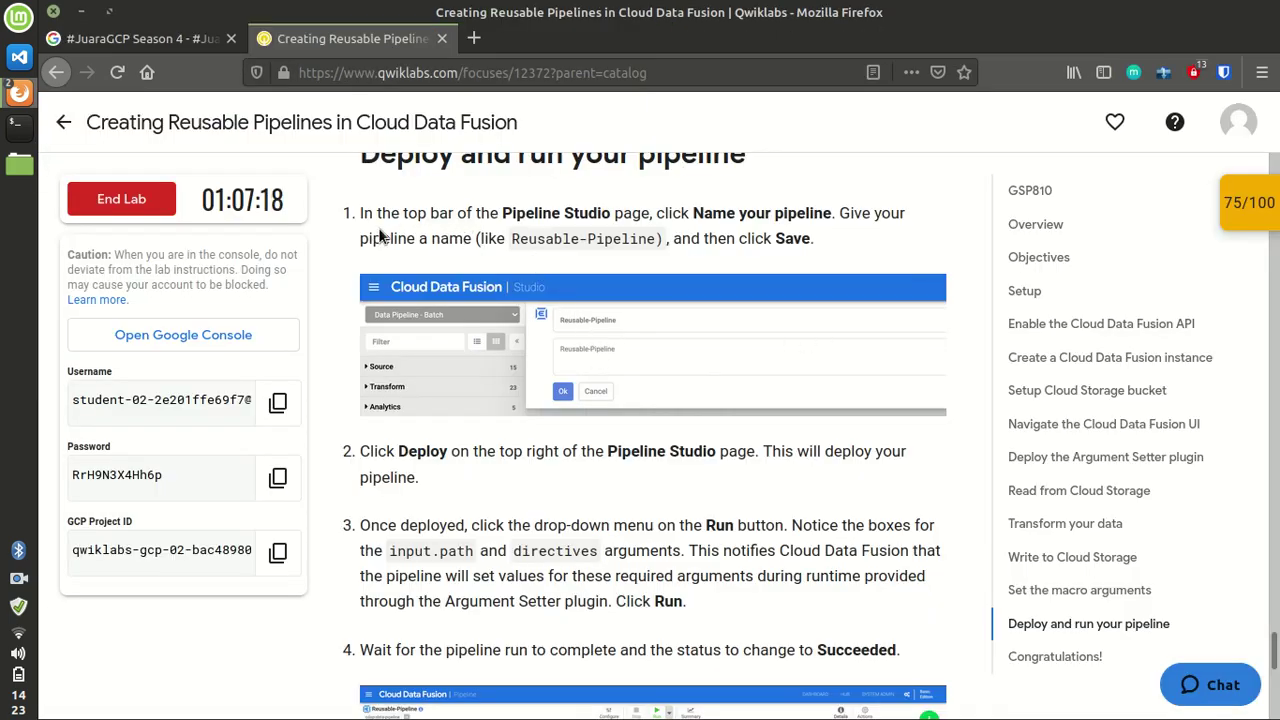
{"action": "key", "text": "alt+Tab"}
{"action": "key", "text": "alt+Tab"}
{"action": "left_click_drag", "start_coordinate": [511, 238], "coordinate": [654, 244]}
{"action": "right_click", "coordinate": [637, 244]}
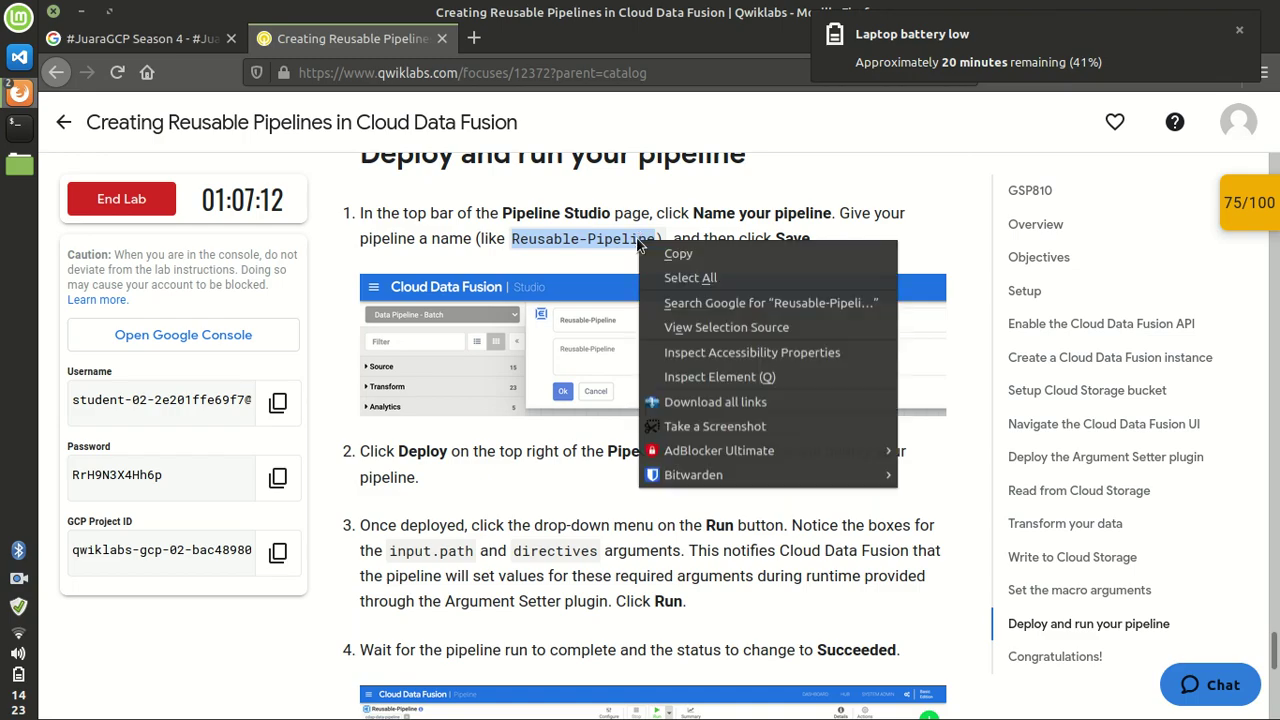
{"action": "left_click", "coordinate": [652, 254]}
{"action": "key", "text": "alt+Tab"}
{"action": "left_click", "coordinate": [383, 166]}
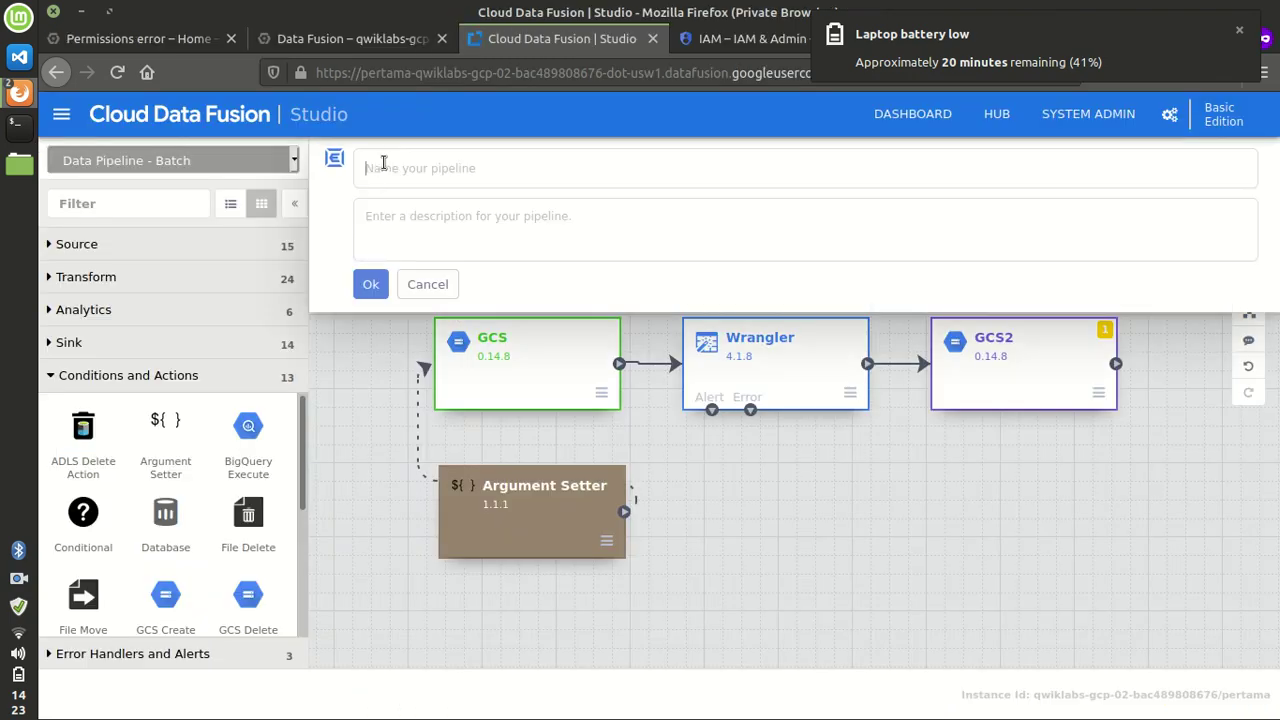
{"action": "key", "text": "ctrl+v"}
{"action": "left_click", "coordinate": [371, 284]}
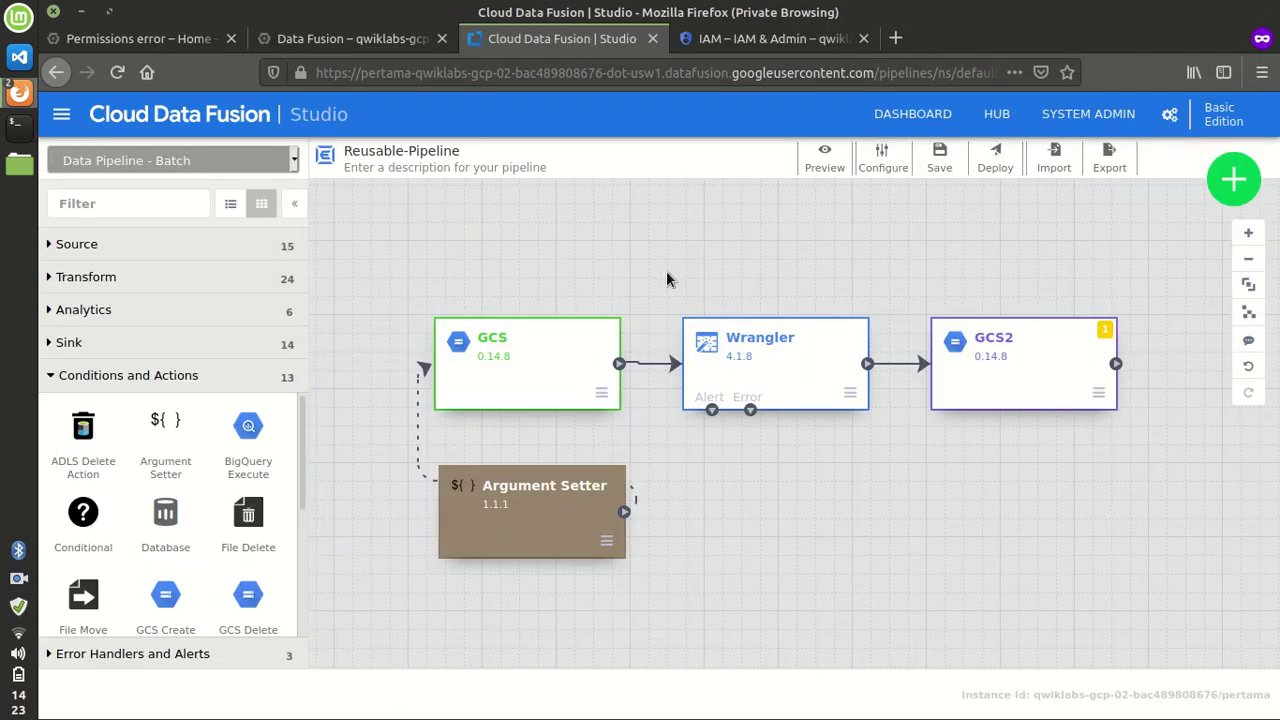
Step: Save the Reusable-Pipeline draft and dismiss the notification
{"action": "key", "text": "alt+Tab"}
{"action": "scroll", "coordinate": [733, 351], "scroll_direction": "down", "scroll_amount": 1}
{"action": "key", "text": "alt+Tab"}
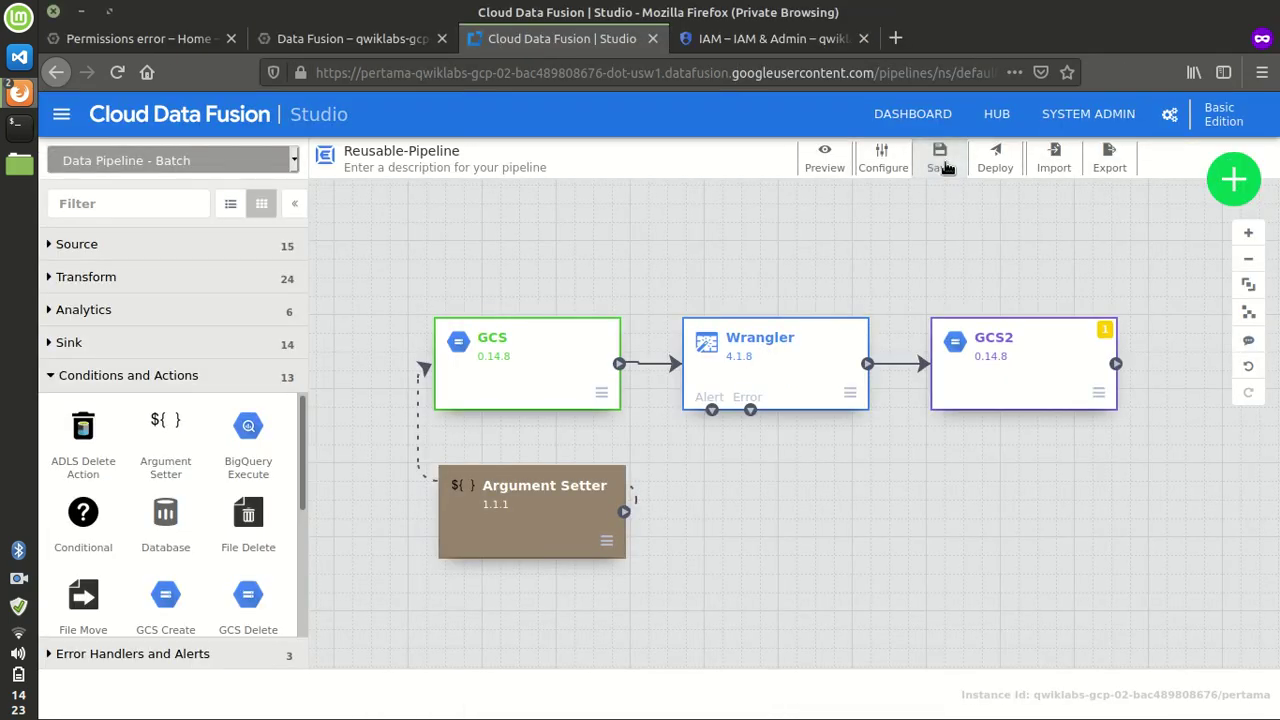
{"action": "left_click", "coordinate": [947, 166]}
{"action": "key", "text": "alt+Tab"}
{"action": "scroll", "coordinate": [550, 330], "scroll_direction": "down", "scroll_amount": 2}
{"action": "key", "text": "alt+Tab"}
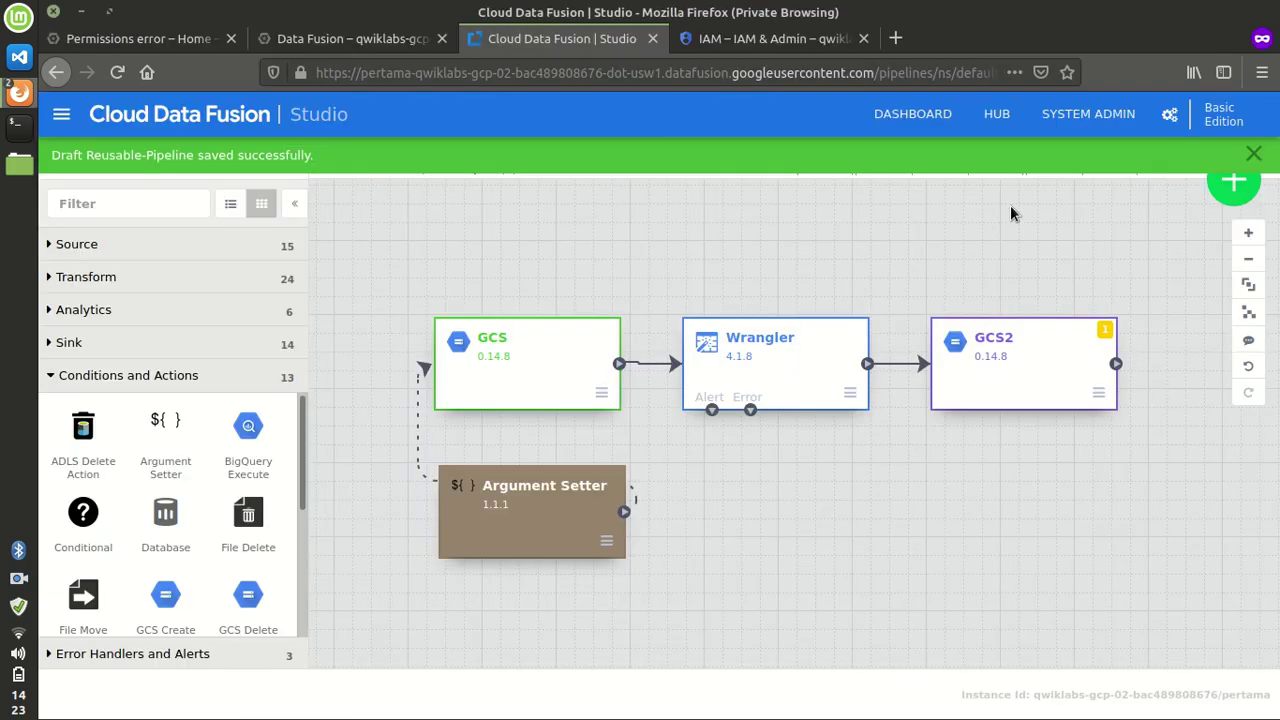
{"action": "left_click", "coordinate": [1252, 155]}
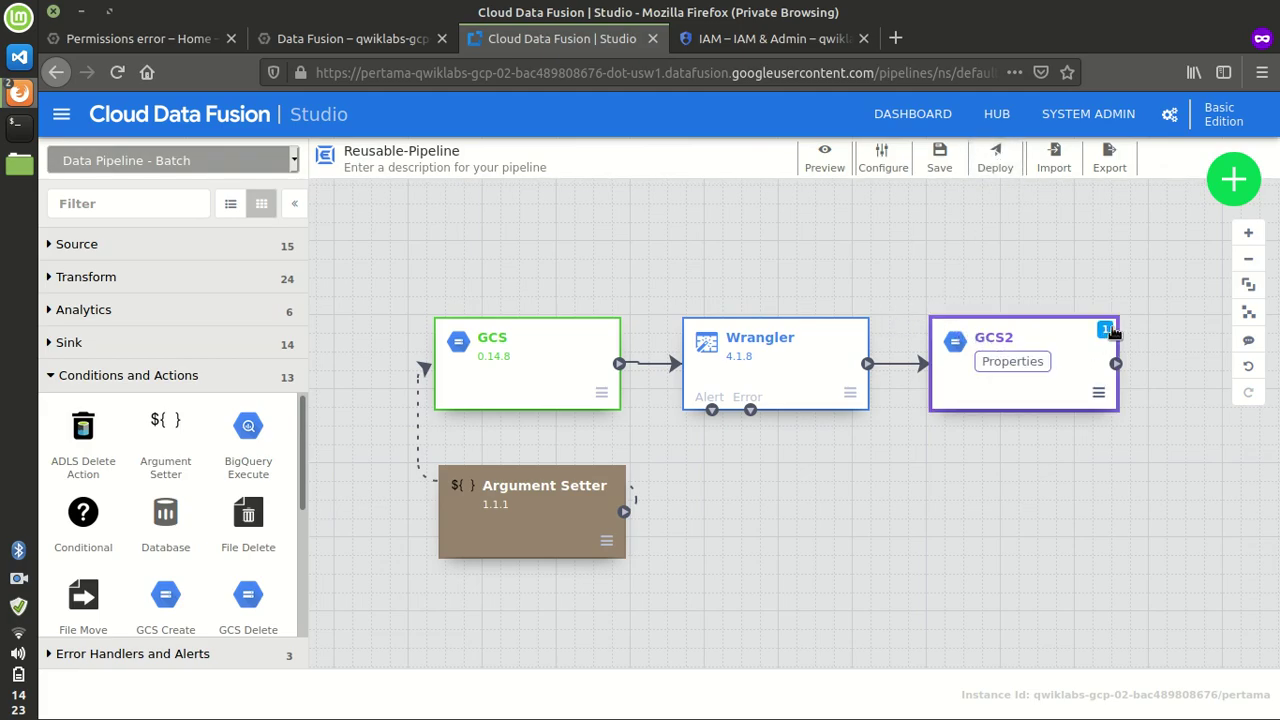
Step: Validate the GCS2 sink's properties and look up the sink's reference name and path settings in the lab instructions
{"action": "left_click", "coordinate": [1105, 346]}
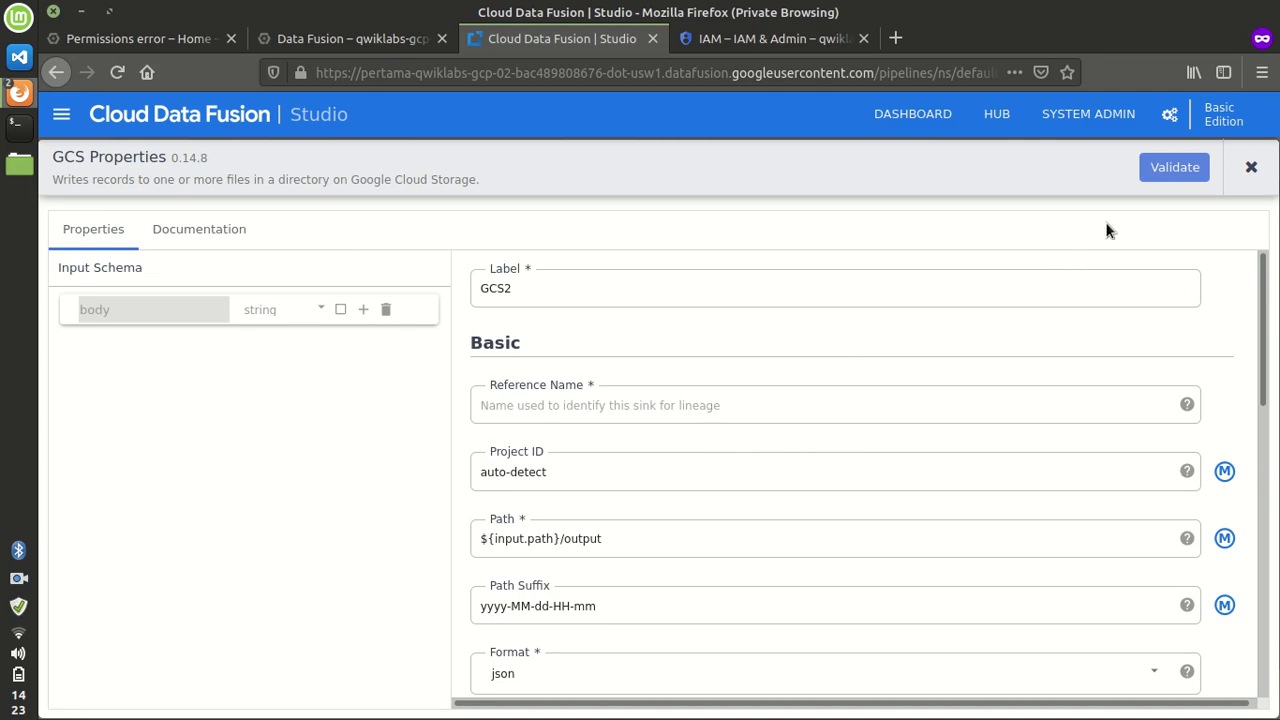
{"action": "left_click", "coordinate": [1170, 168]}
{"action": "key", "text": "alt+Tab"}
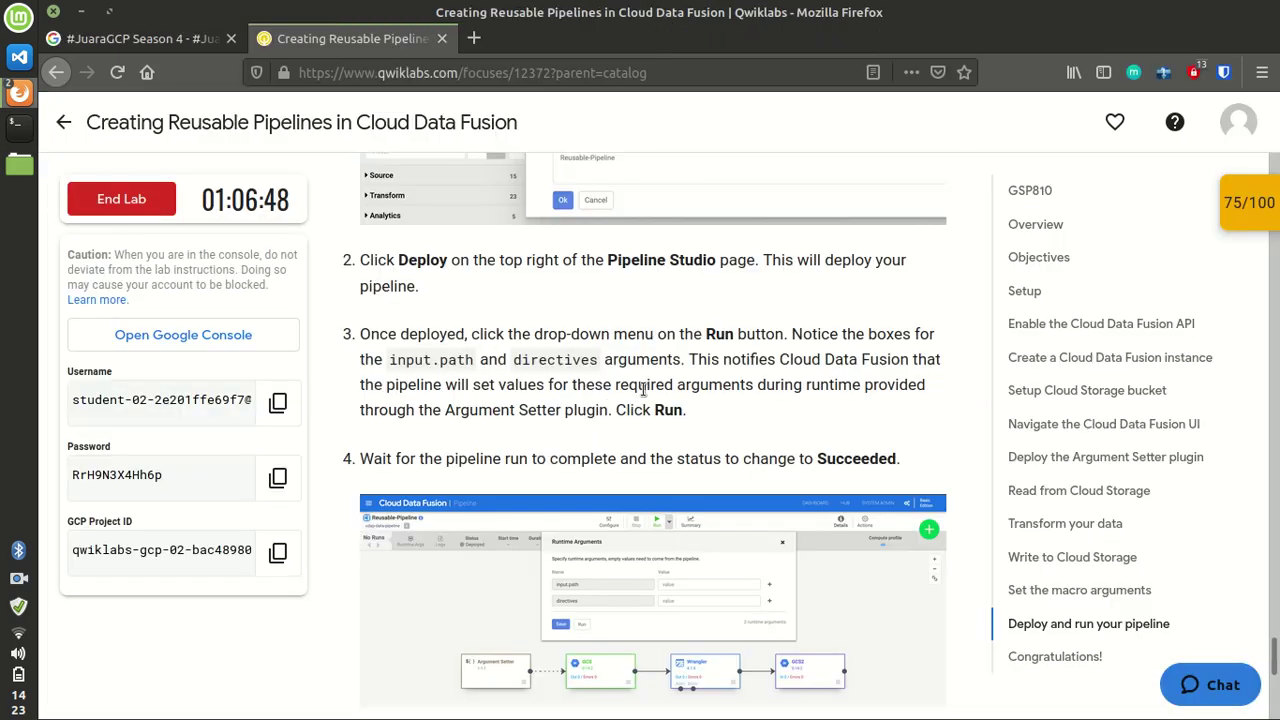
{"action": "scroll", "coordinate": [646, 375], "scroll_direction": "up", "scroll_amount": 10}
{"action": "scroll", "coordinate": [648, 378], "scroll_direction": "up", "scroll_amount": 15}
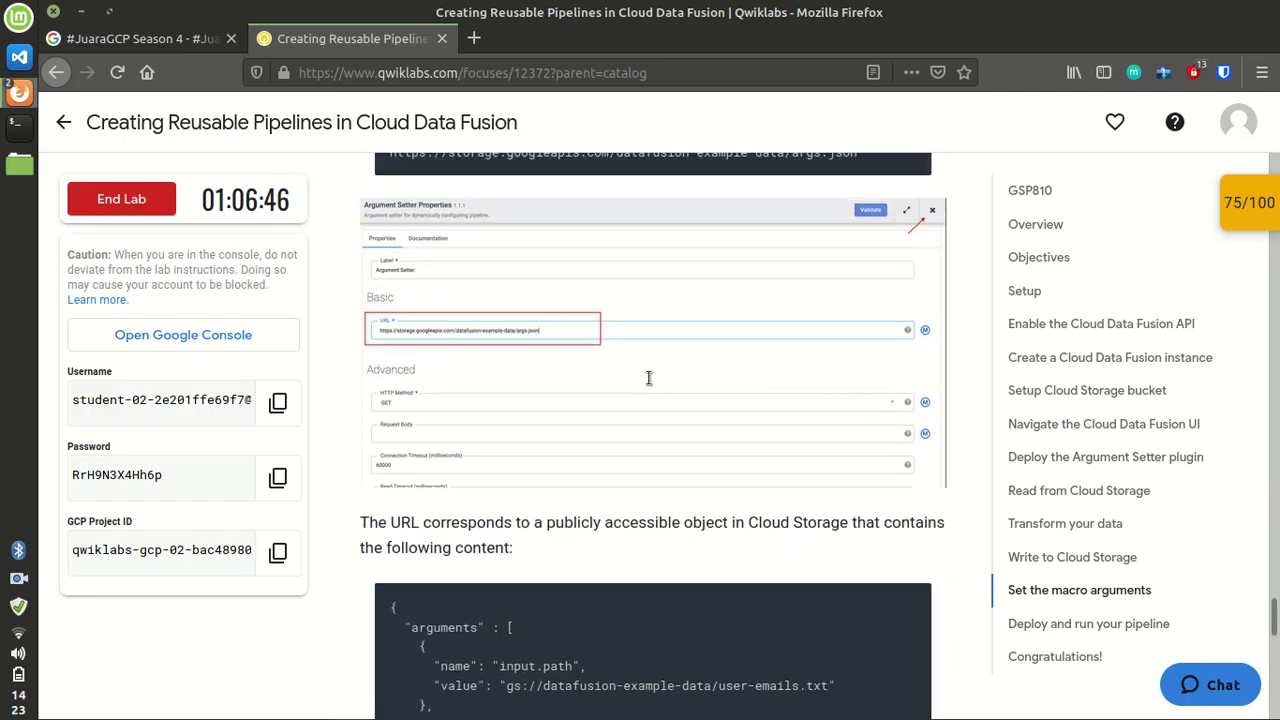
{"action": "scroll", "coordinate": [647, 380], "scroll_direction": "up", "scroll_amount": 5}
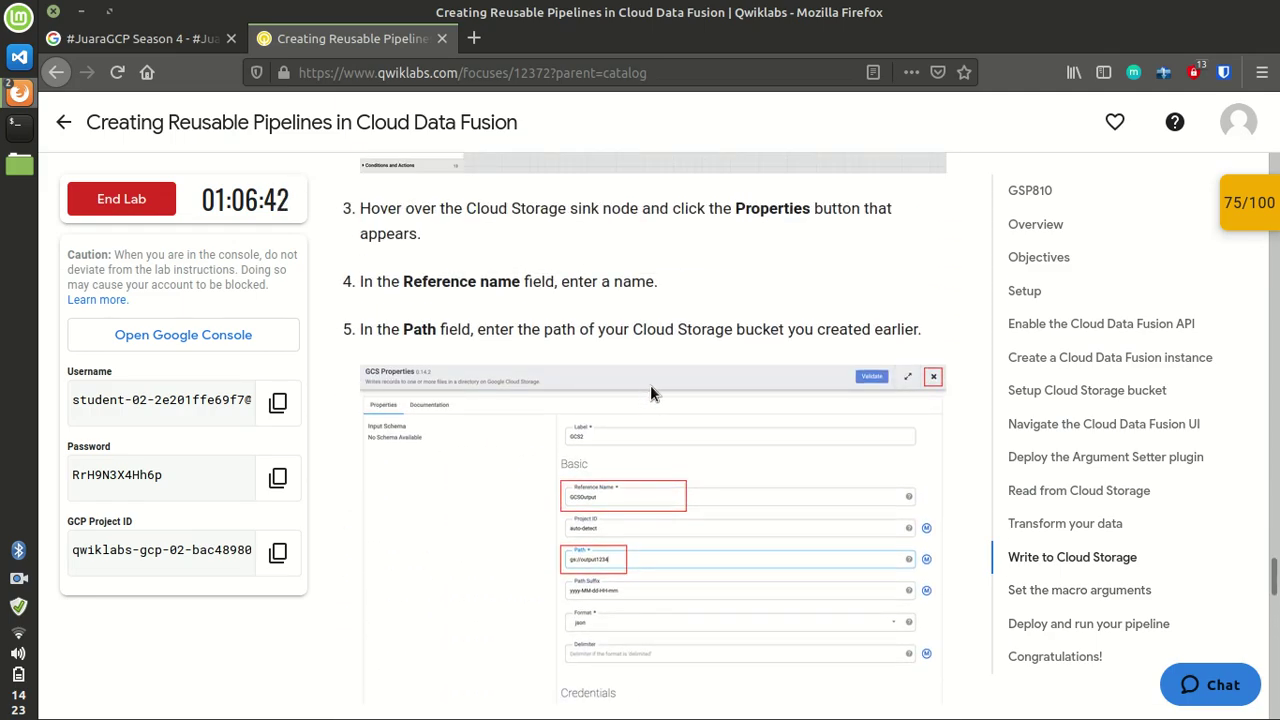
Step: Set the GCS2 sink's reference name to Output, validate the properties and close them
{"action": "key", "text": "alt+Tab"}
{"action": "left_click", "coordinate": [588, 403]}
{"action": "type", "text": "Ou"}
{"action": "left_click", "coordinate": [1166, 167]}
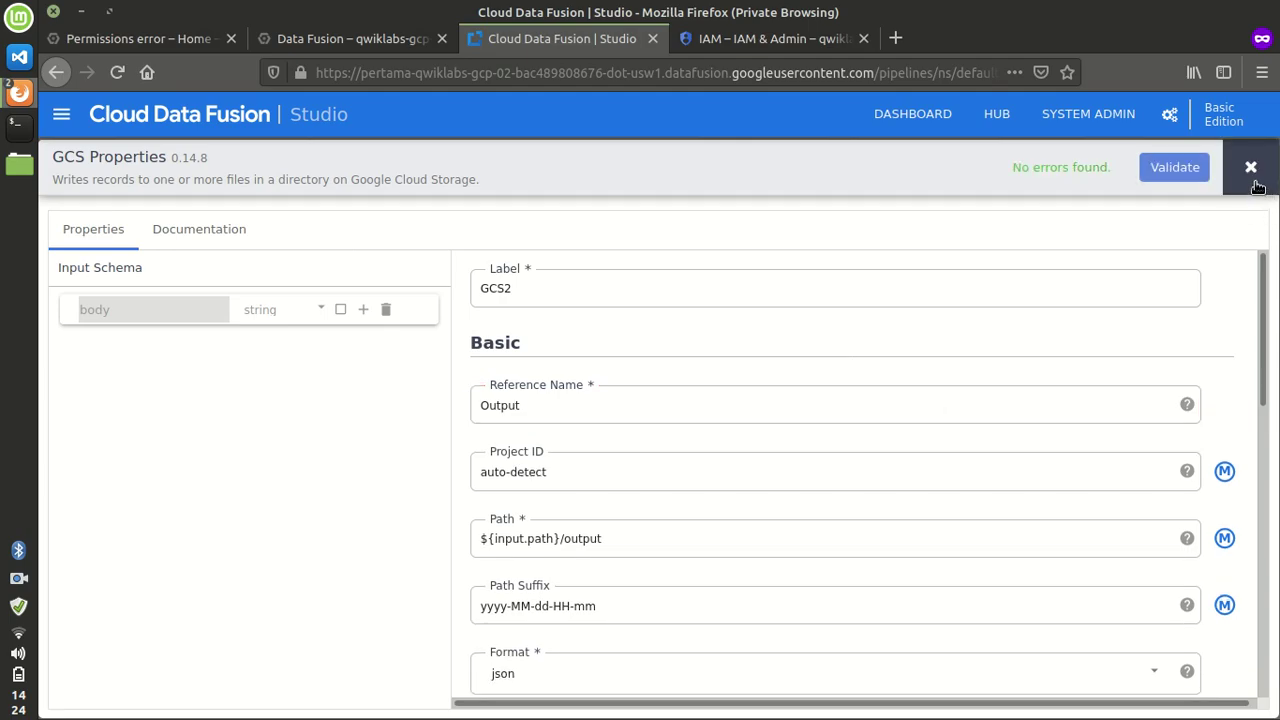
{"action": "left_click", "coordinate": [1251, 168]}
Step: Deploy the pipeline and find the lab's instructions for running it
{"action": "left_click", "coordinate": [1000, 168]}
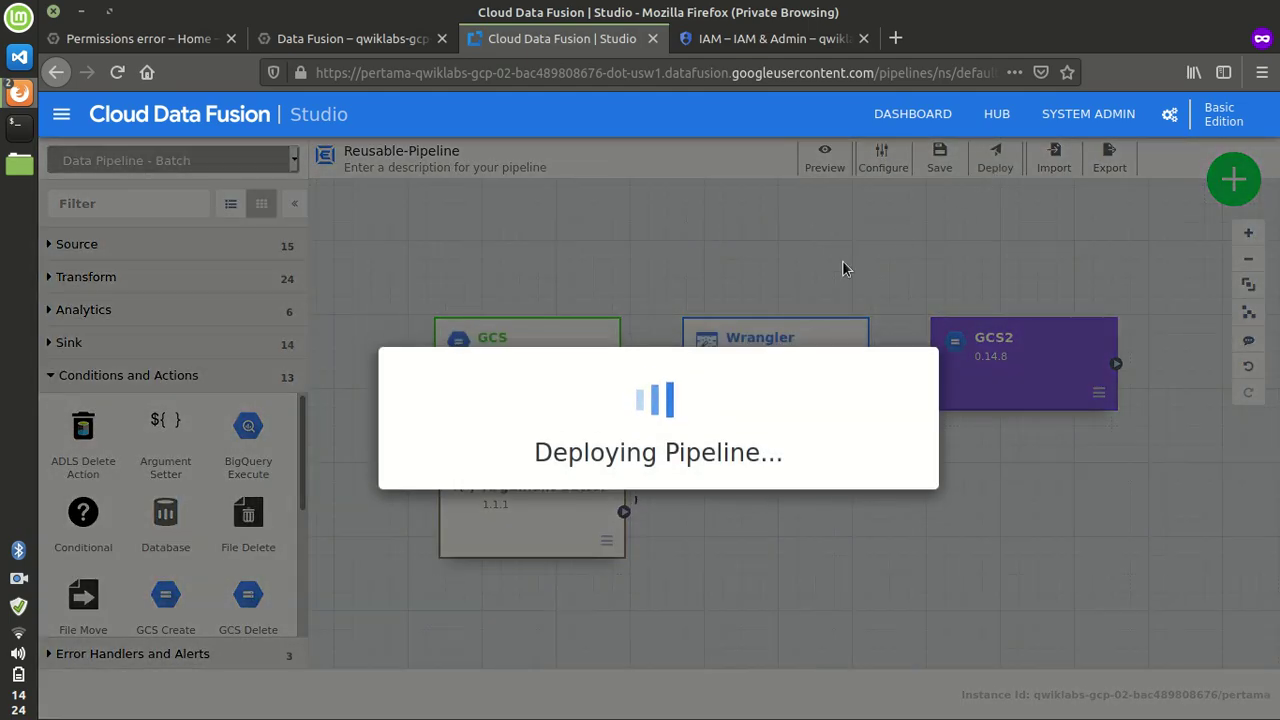
{"action": "key", "text": "alt+Tab"}
{"action": "scroll", "coordinate": [612, 405], "scroll_direction": "down", "scroll_amount": 10}
{"action": "scroll", "coordinate": [608, 415], "scroll_direction": "down", "scroll_amount": 15}
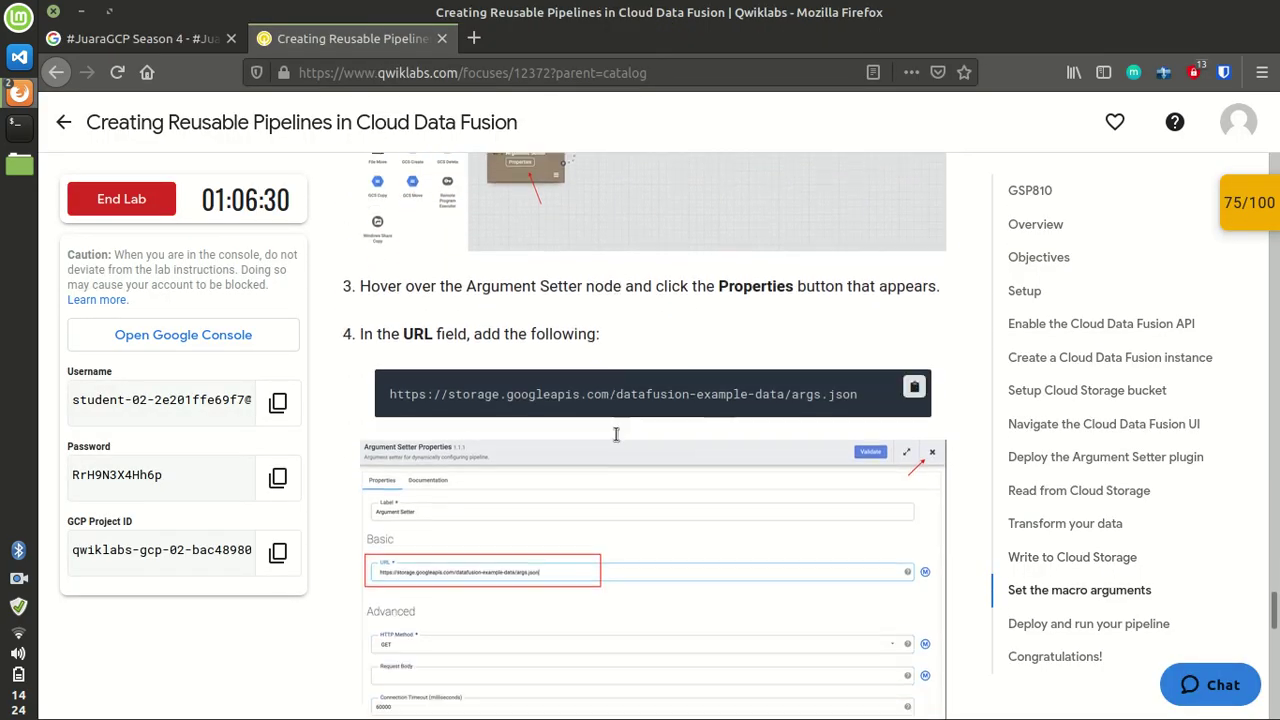
{"action": "scroll", "coordinate": [586, 437], "scroll_direction": "down", "scroll_amount": 9}
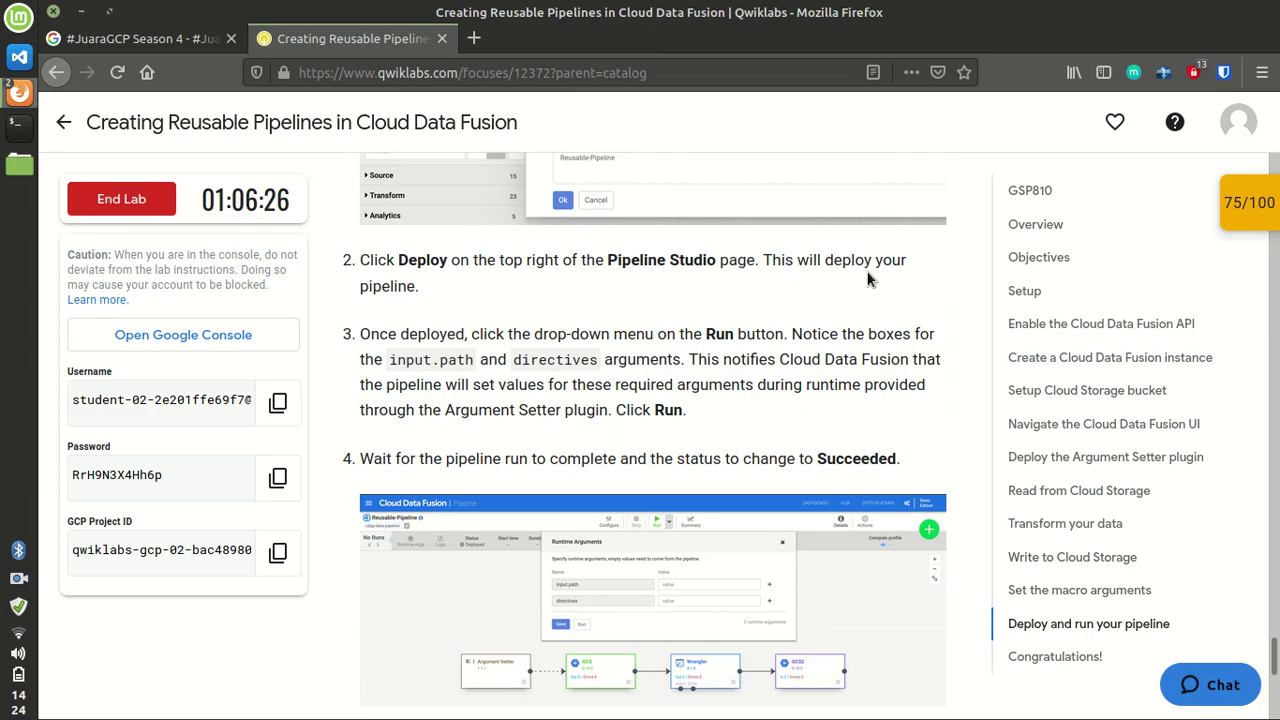
{"action": "key", "text": "alt+Tab"}
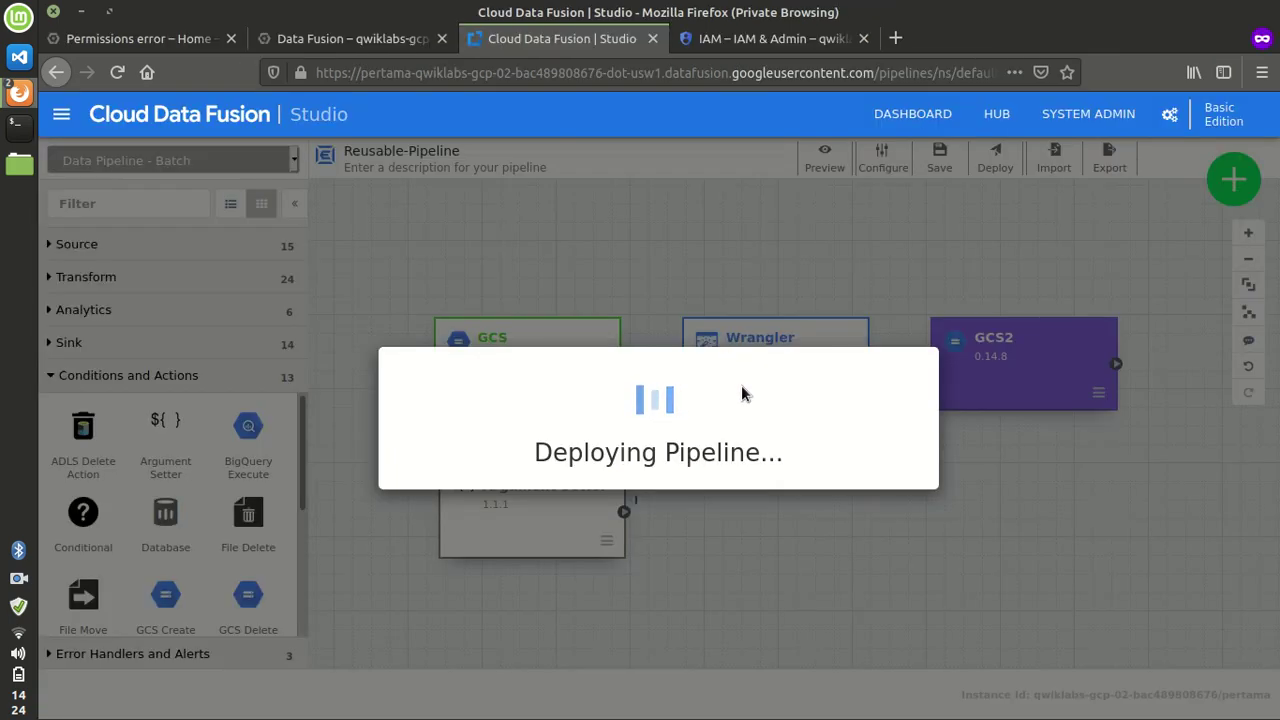
Step: Read how the lab handles the input.path and directives runtime arguments, down to the progress check
{"action": "key", "text": "alt+Tab"}
{"action": "scroll", "coordinate": [645, 357], "scroll_direction": "down", "scroll_amount": 1}
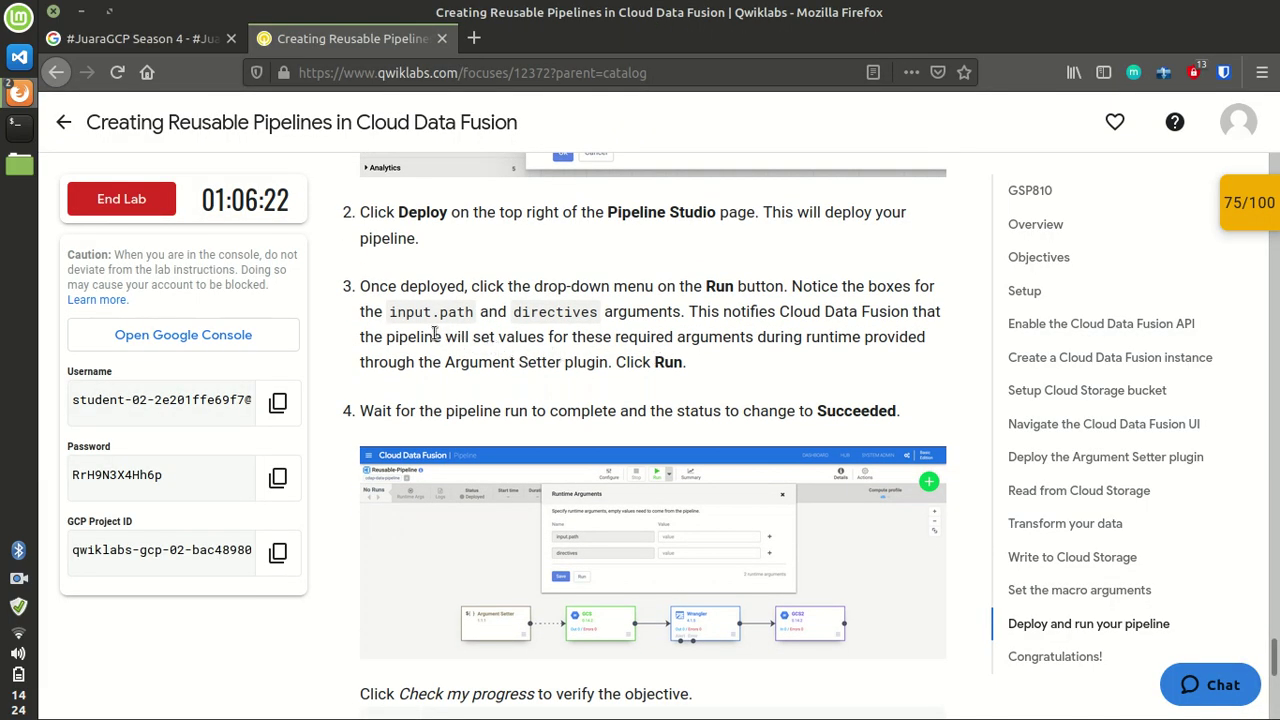
{"action": "double_click", "coordinate": [563, 312]}
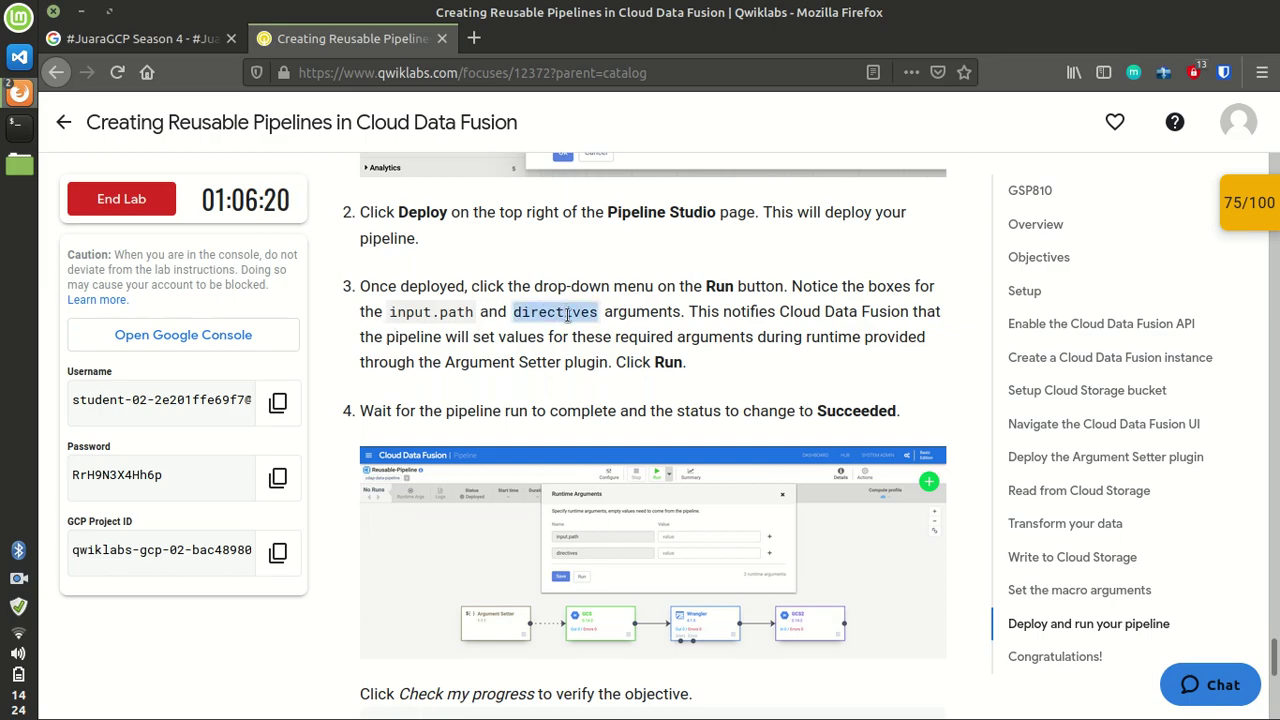
{"action": "left_click", "coordinate": [577, 343]}
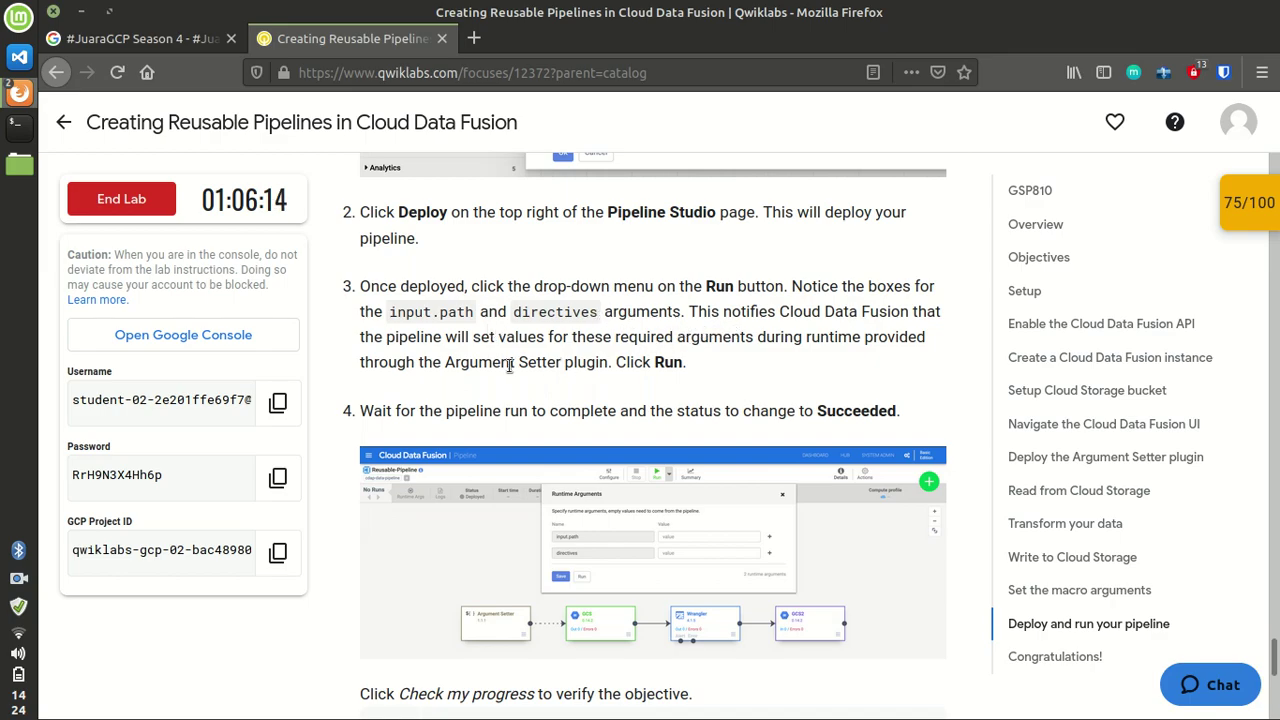
{"action": "scroll", "coordinate": [577, 363], "scroll_direction": "down", "scroll_amount": 1}
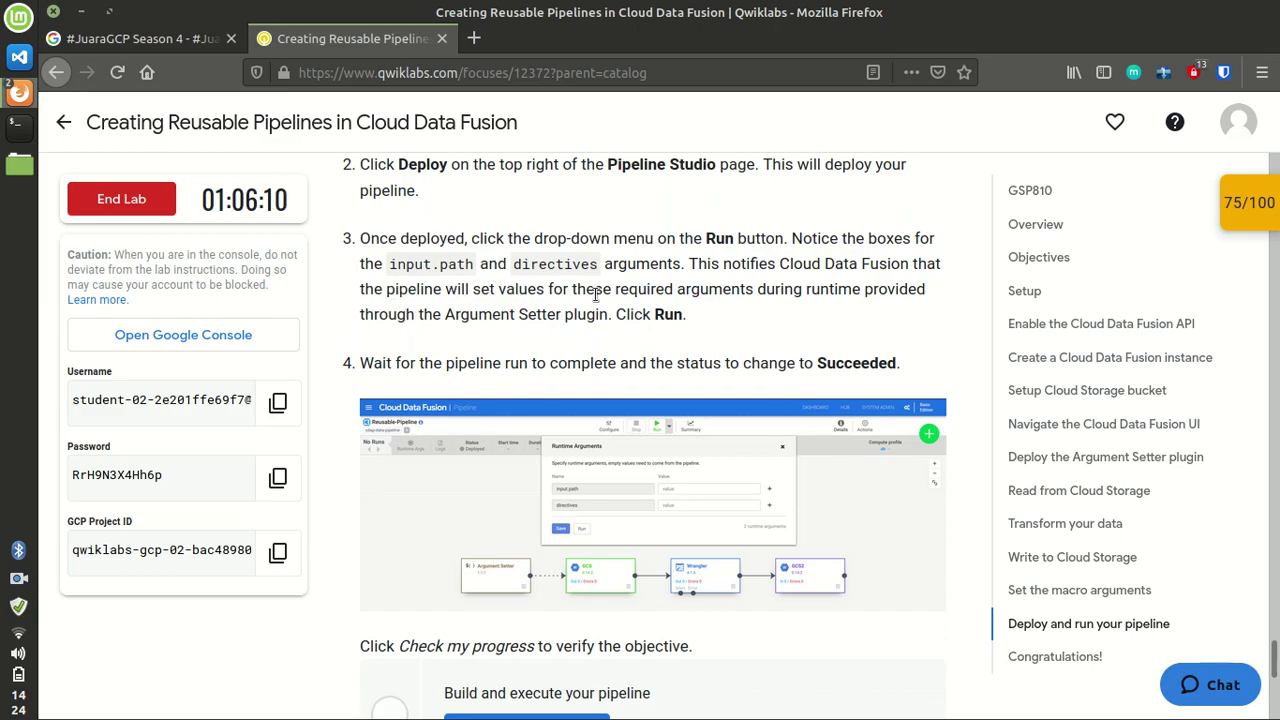
{"action": "scroll", "coordinate": [568, 320], "scroll_direction": "down", "scroll_amount": 1}
{"action": "scroll", "coordinate": [593, 332], "scroll_direction": "down", "scroll_amount": 3}
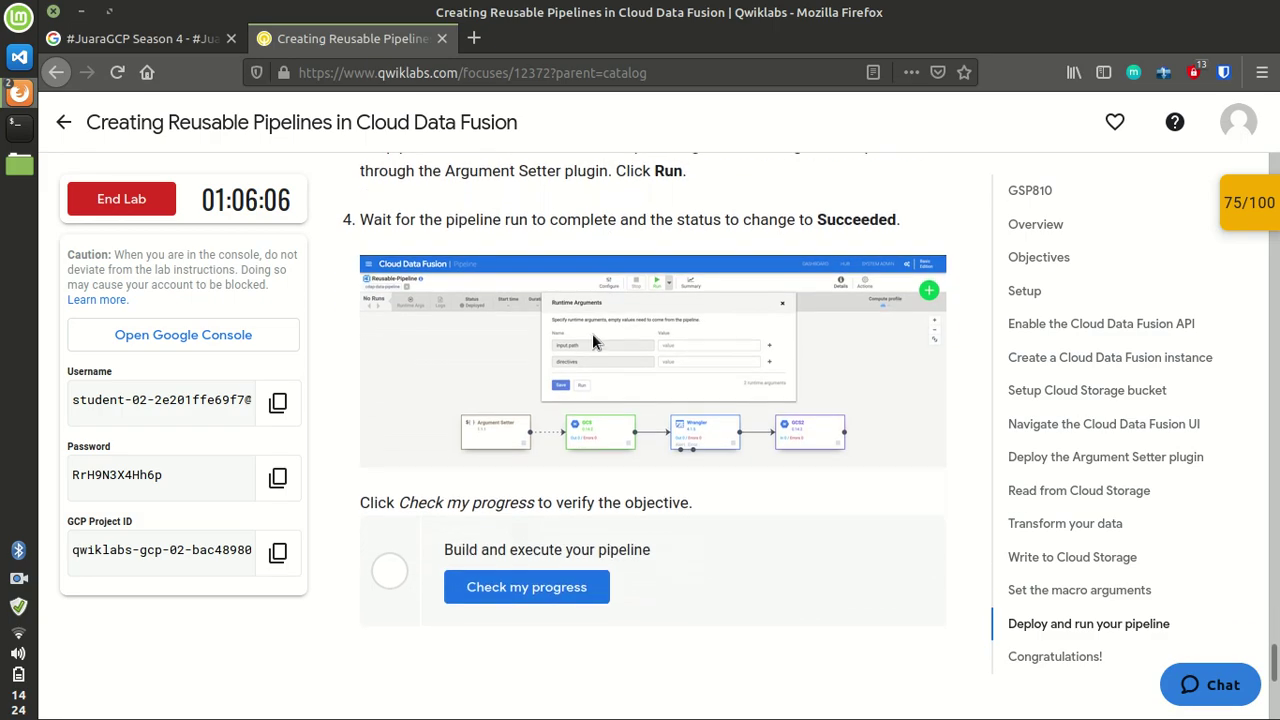
Step: Save the deployed pipeline's runtime arguments, leaving the input.path and directives values empty
{"action": "key", "text": "alt+Tab"}
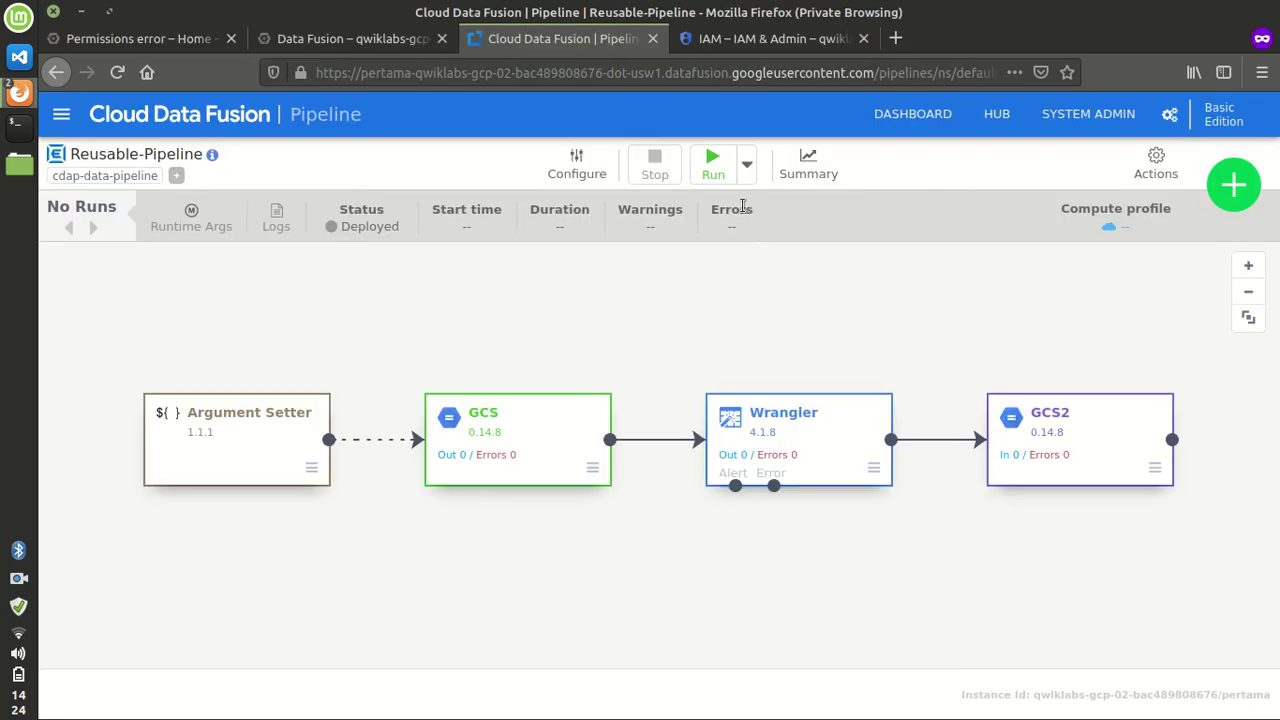
{"action": "left_click", "coordinate": [716, 166]}
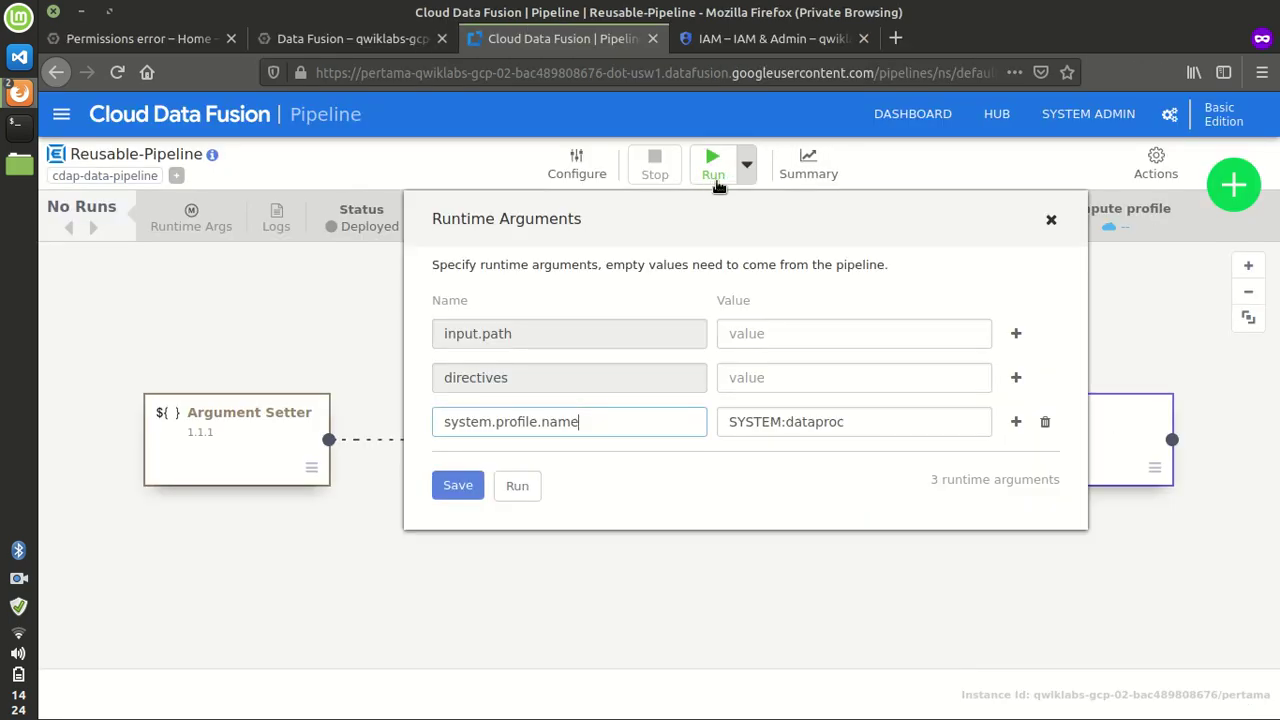
{"action": "left_click", "coordinate": [472, 486]}
Step: Reopen the pipeline's runtime arguments and compare them with the lab's run instructions and screenshot
{"action": "left_click", "coordinate": [713, 165]}
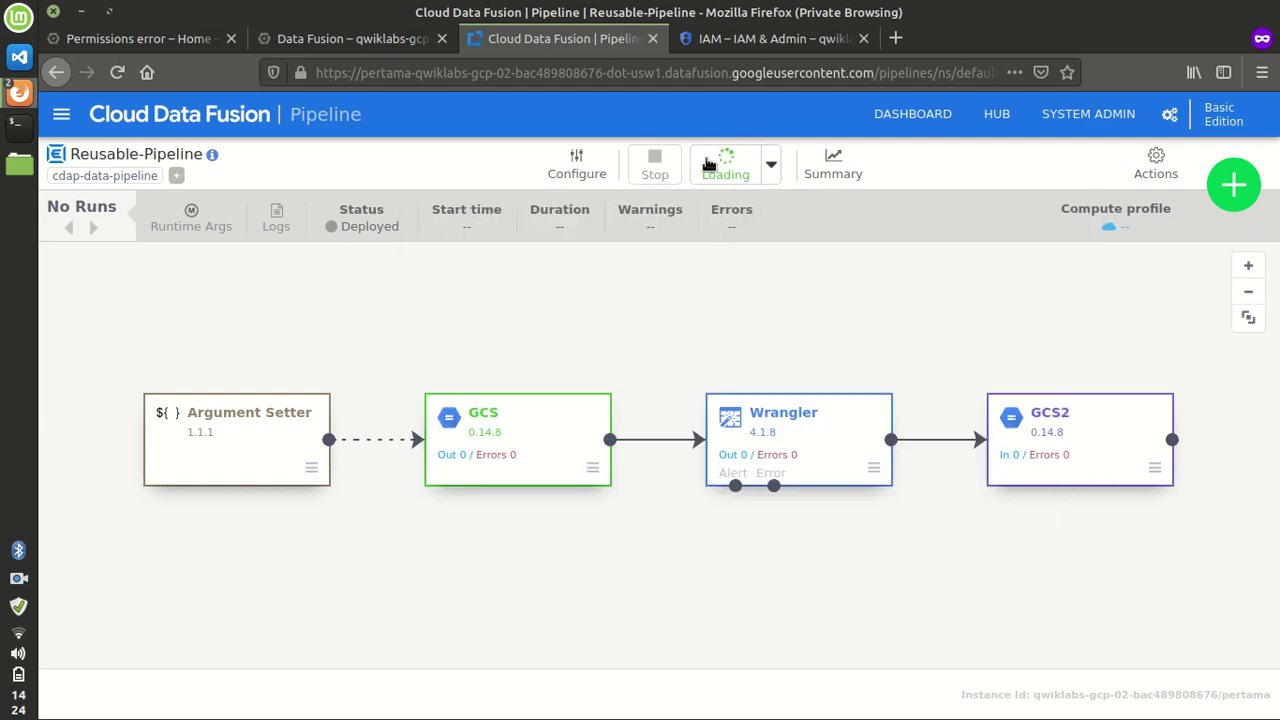
{"action": "key", "text": "alt+Tab"}
{"action": "scroll", "coordinate": [686, 436], "scroll_direction": "up", "scroll_amount": 3}
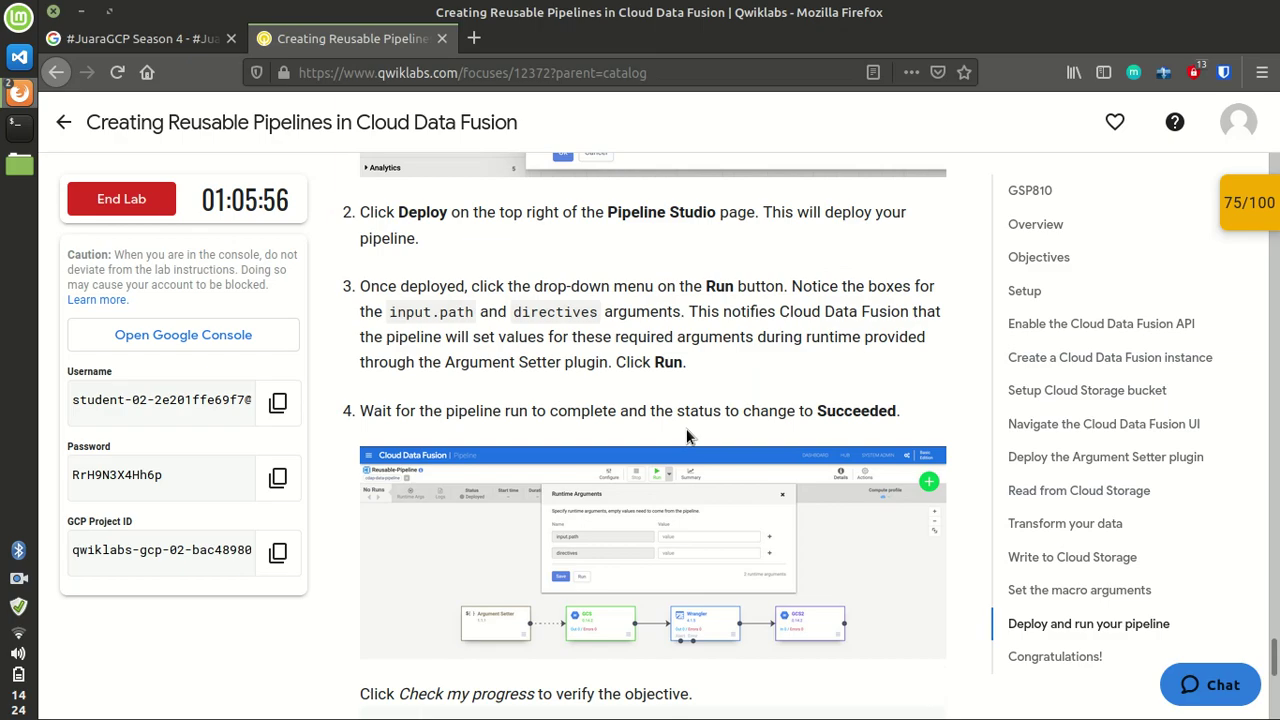
{"action": "key", "text": "alt+Tab"}
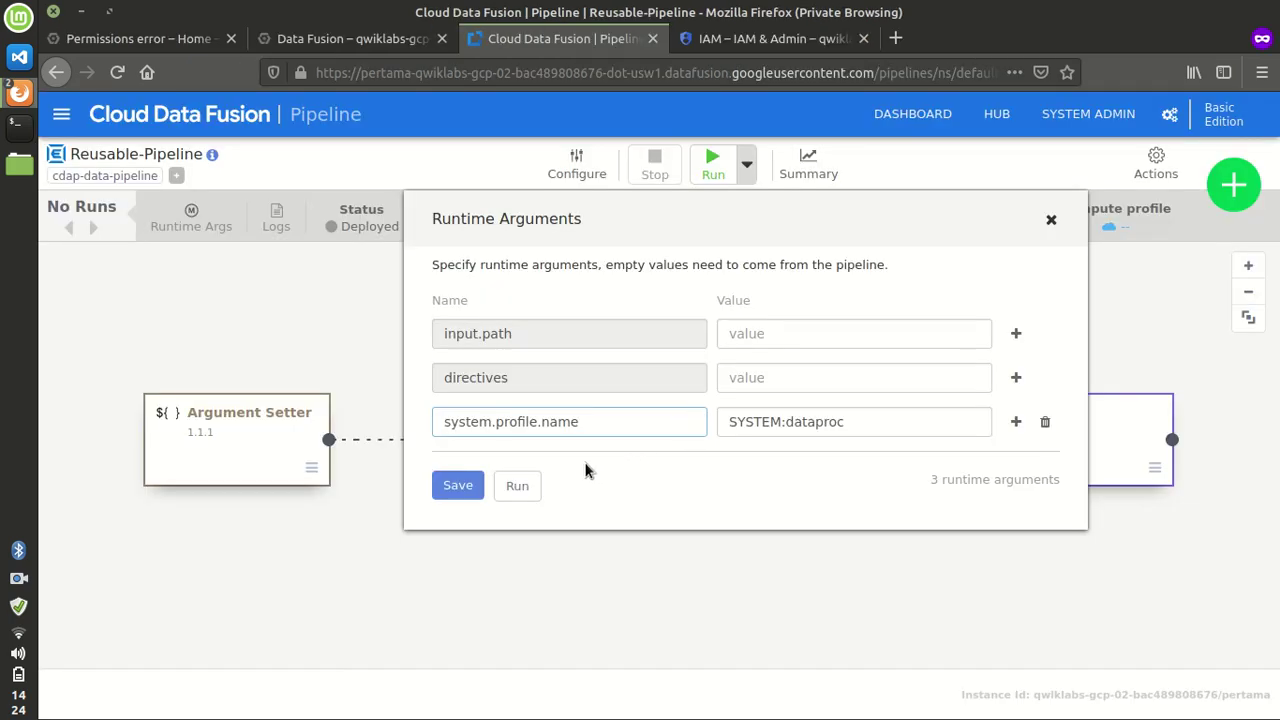
{"action": "key", "text": "alt+Tab"}
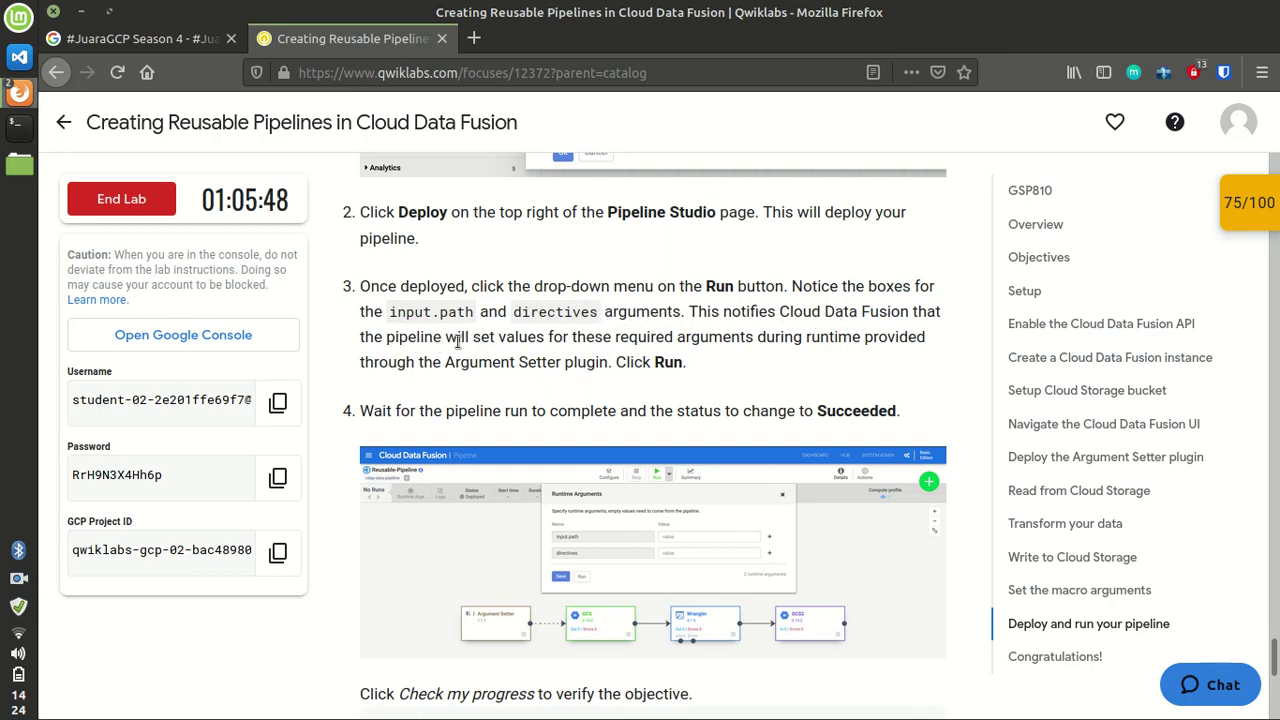
{"action": "key", "text": "alt+Tab"}
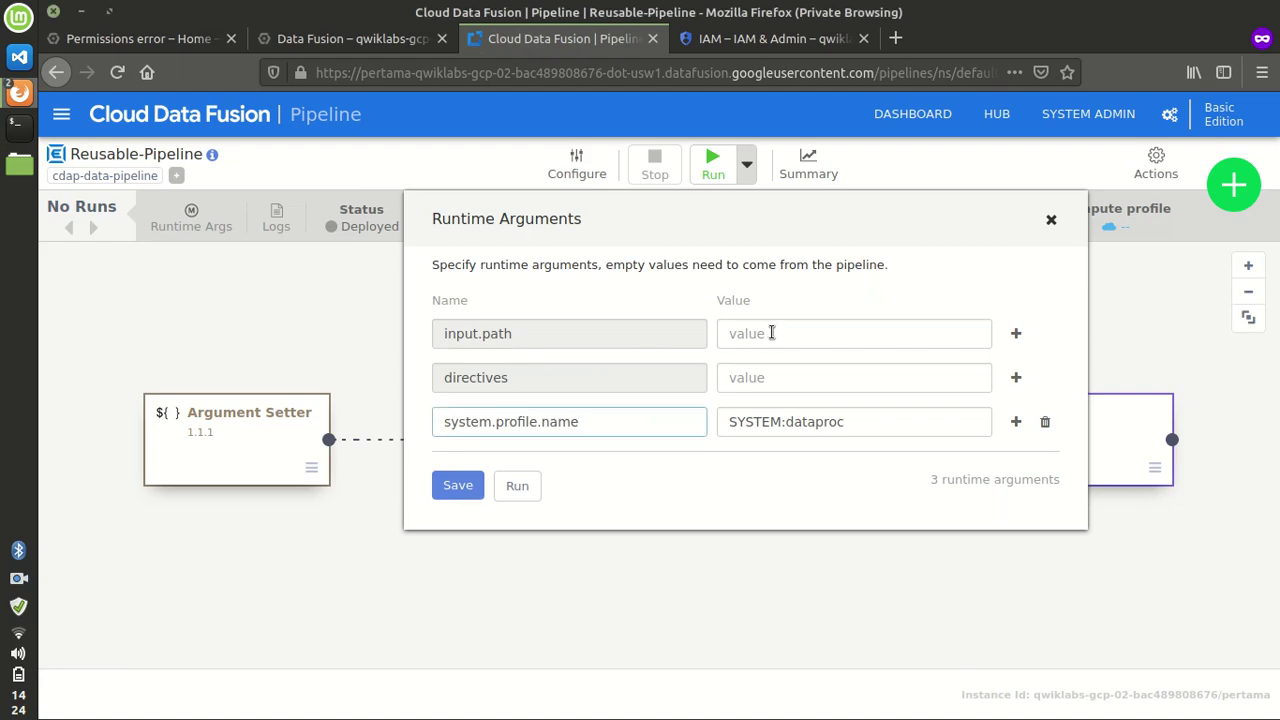
{"action": "key", "text": "alt+Tab"}
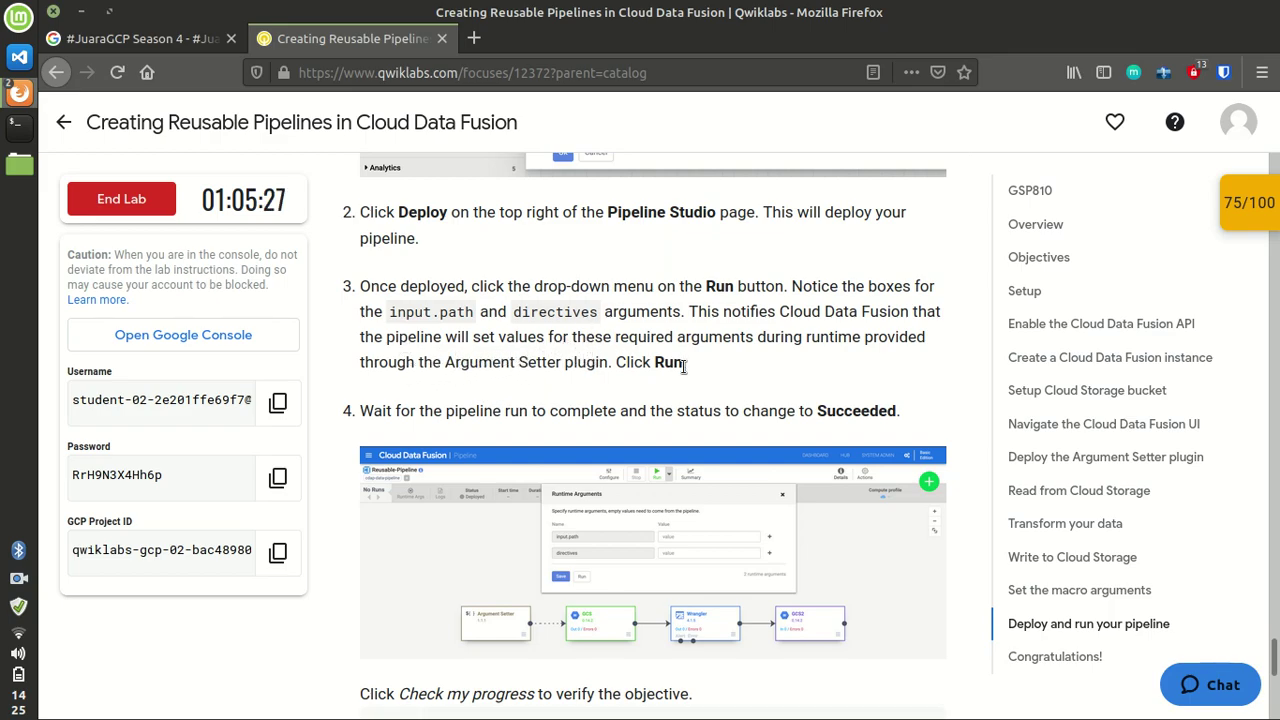
Step: Save the runtime arguments and run Reusable-Pipeline with the input.path and directives values left empty
{"action": "key", "text": "alt+Tab"}
{"action": "left_click", "coordinate": [466, 487]}
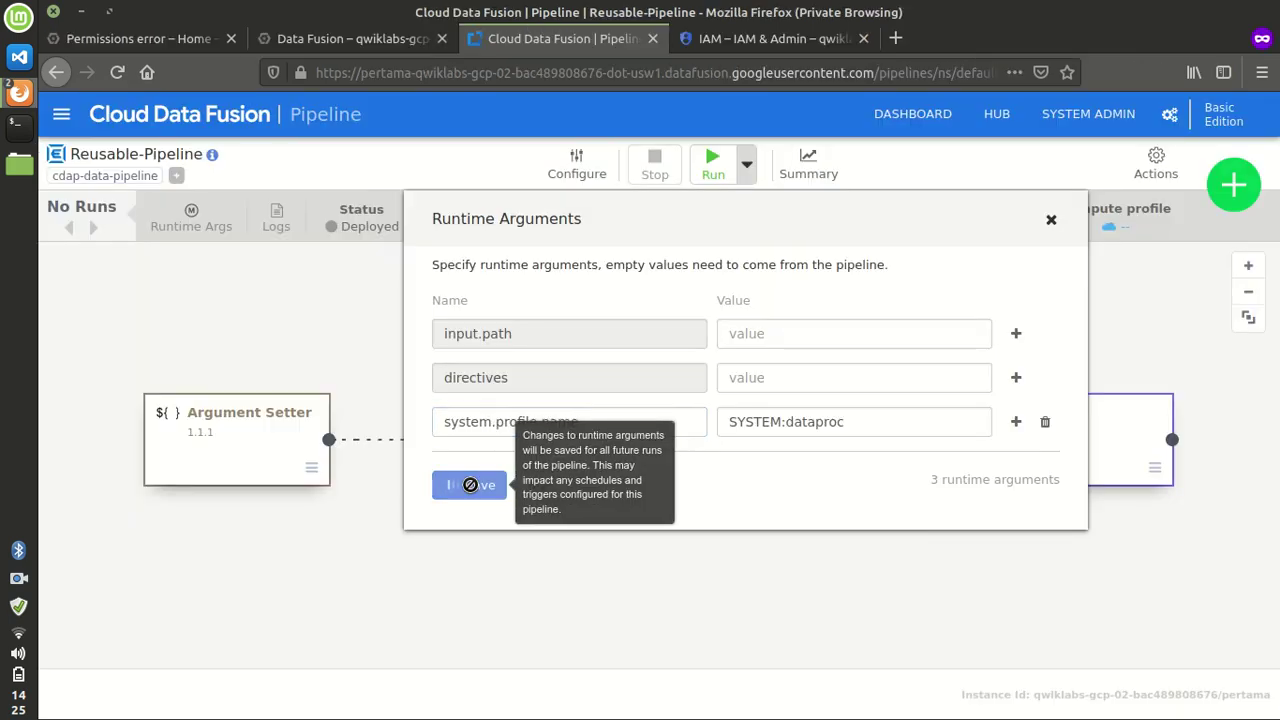
{"action": "left_click", "coordinate": [714, 178]}
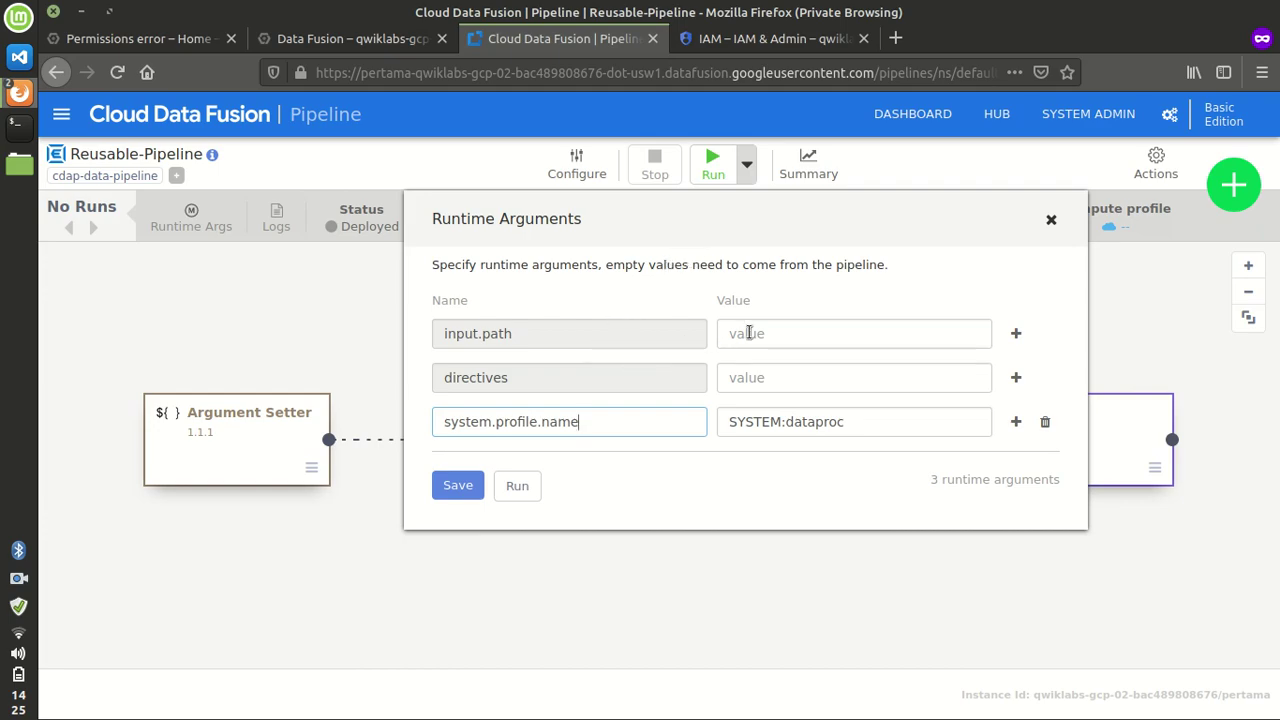
{"action": "left_click", "coordinate": [517, 486]}
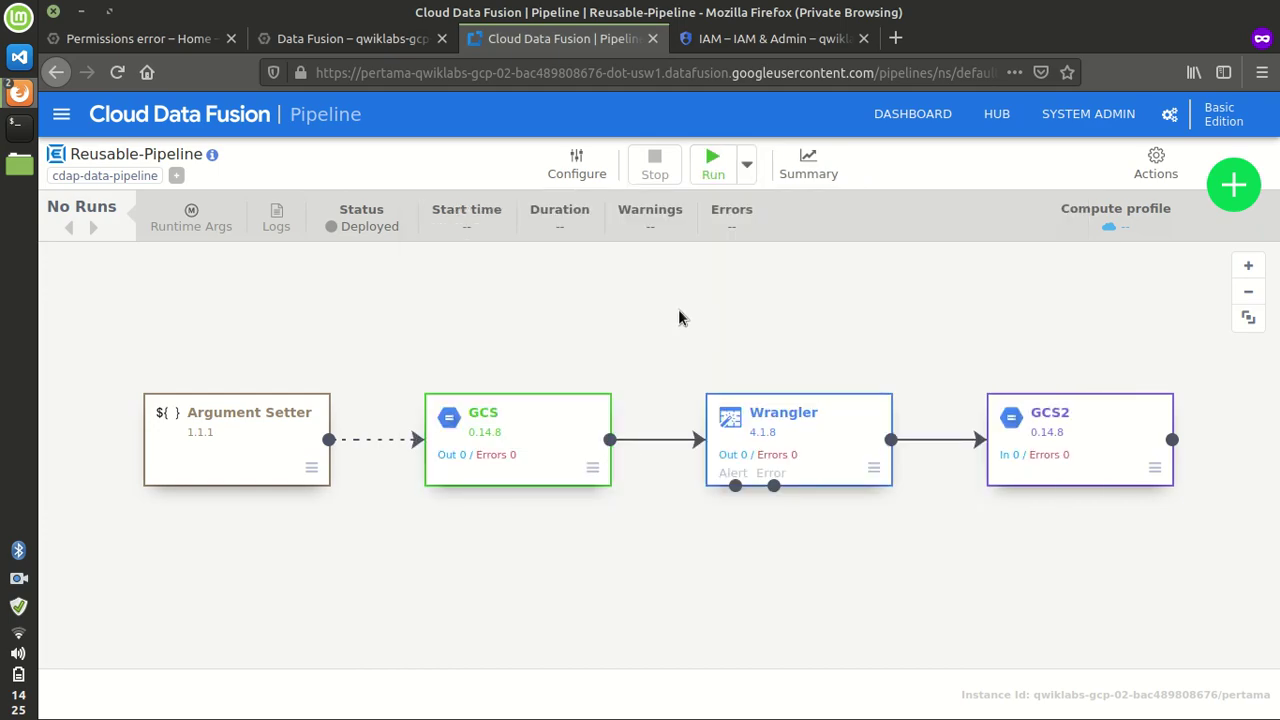
Step: Start another run of Reusable-Pipeline from its runtime arguments, without adding any values
{"action": "left_click", "coordinate": [745, 167]}
{"action": "left_click", "coordinate": [745, 167]}
{"action": "left_click", "coordinate": [712, 165]}
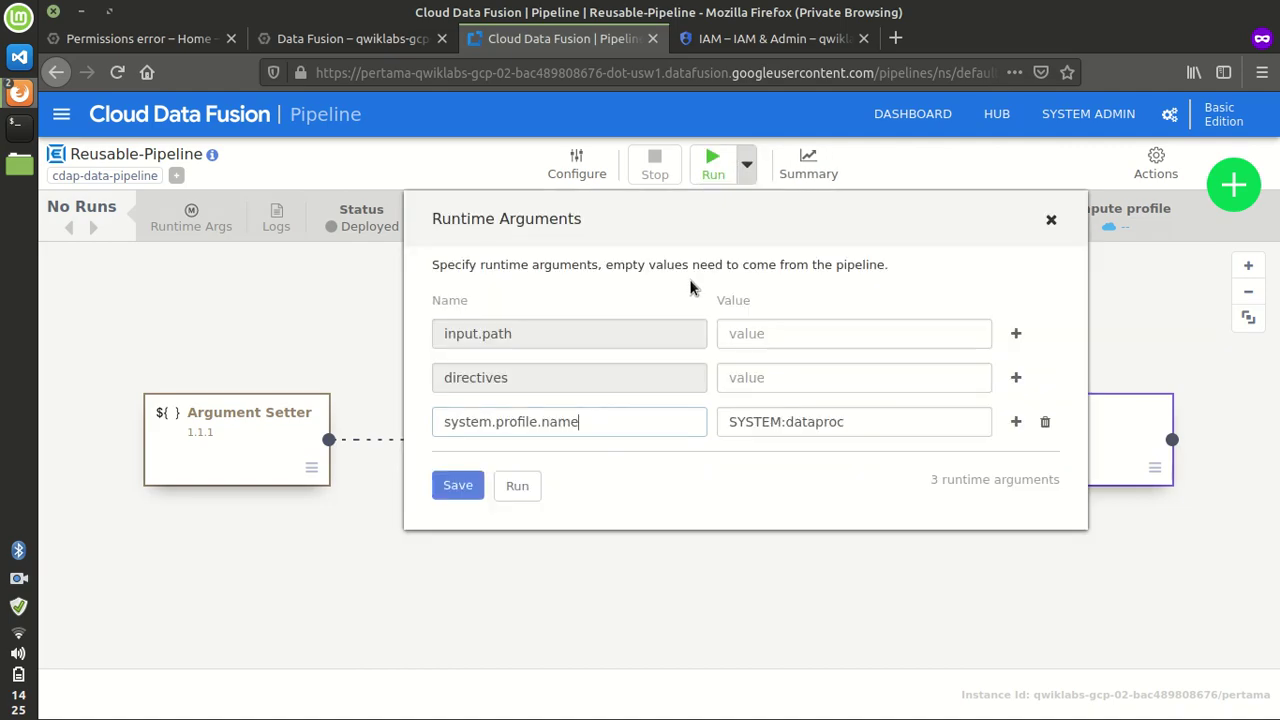
{"action": "left_click", "coordinate": [520, 486]}
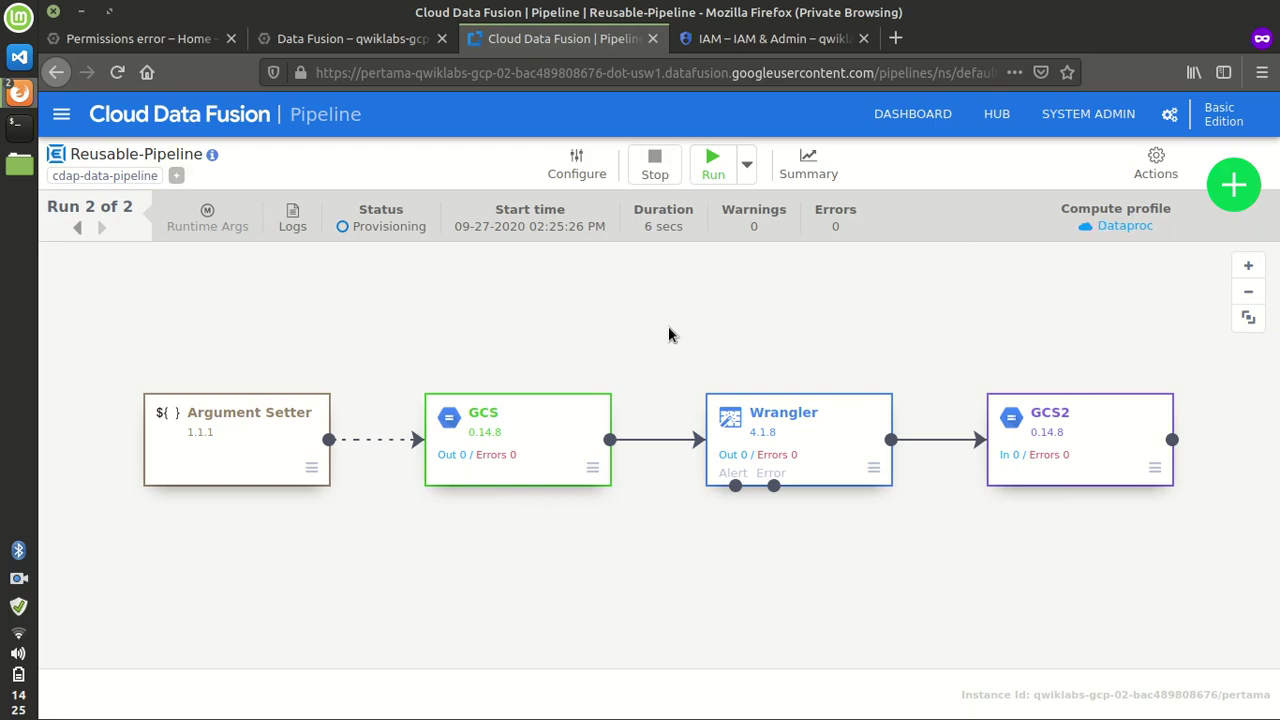
Step: Check the lab's instruction on waiting for the Succeeded status and compare it with the pipeline's run status
{"action": "key", "text": "alt+Tab"}
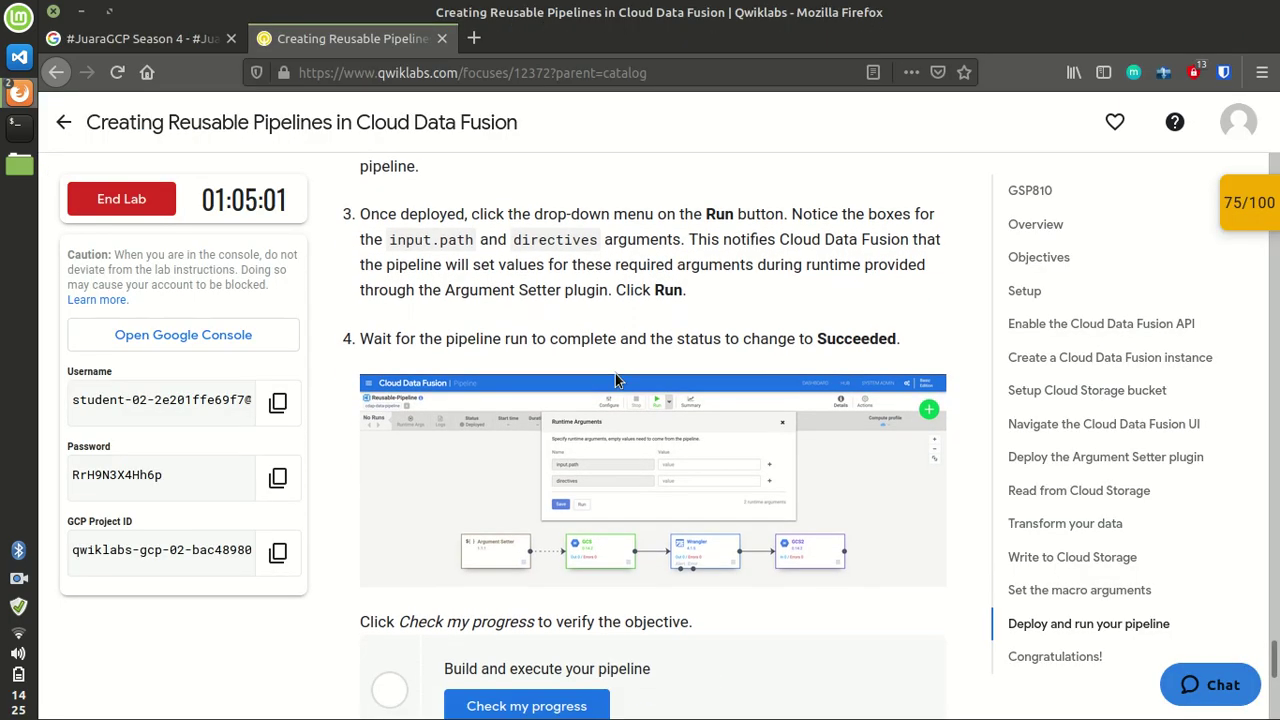
{"action": "scroll", "coordinate": [581, 366], "scroll_direction": "down", "scroll_amount": 3}
{"action": "scroll", "coordinate": [579, 368], "scroll_direction": "up", "scroll_amount": 2}
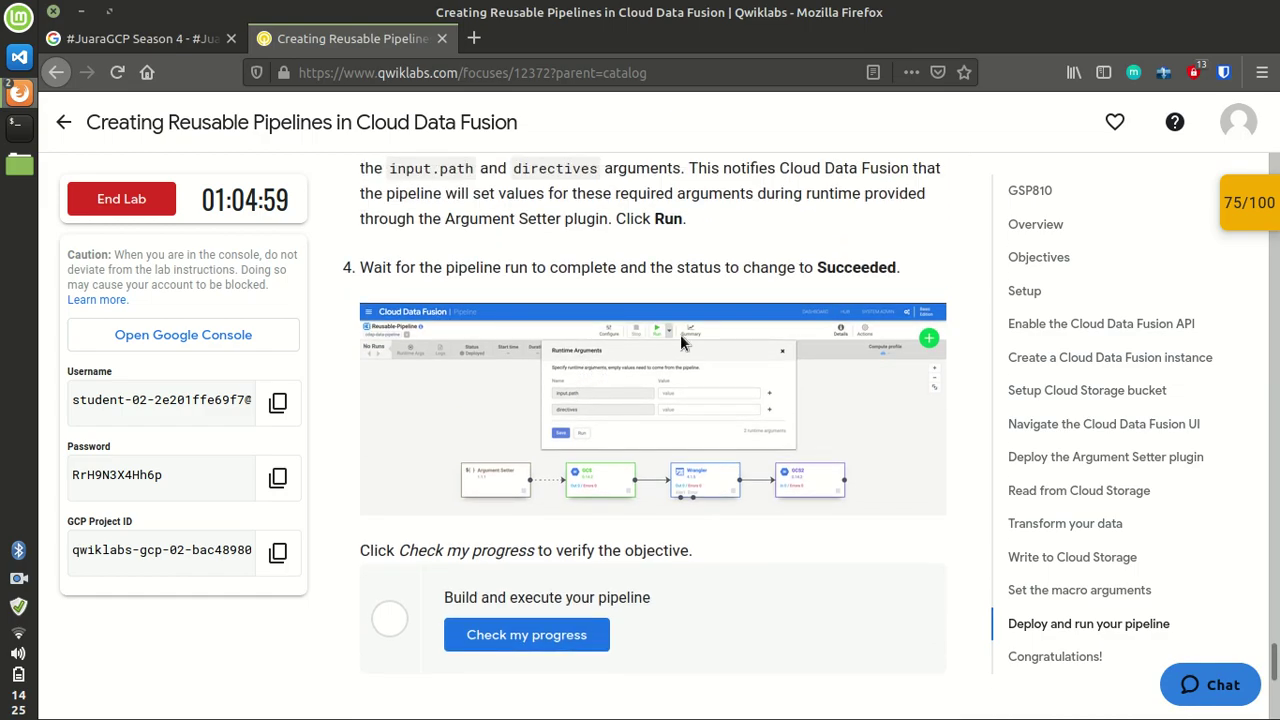
{"action": "key", "text": "alt+Tab"}
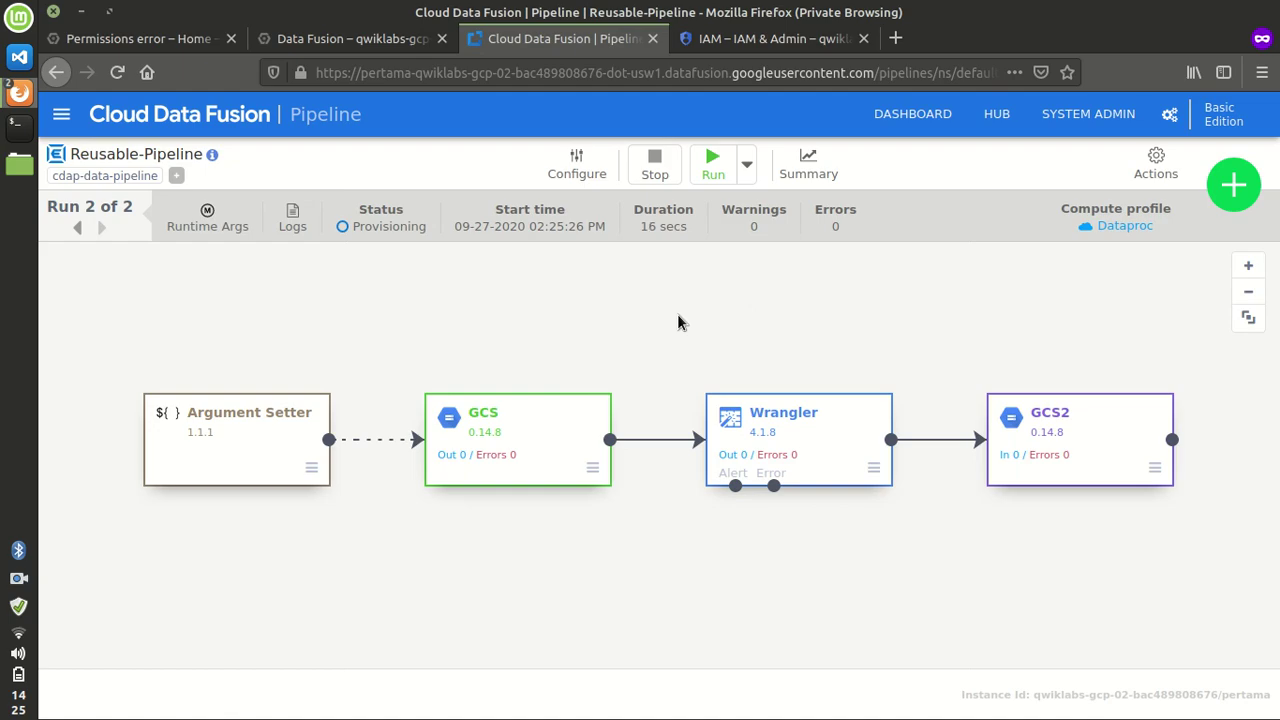
{"action": "left_click", "coordinate": [8, 588]}
{"action": "left_click", "coordinate": [63, 600]}
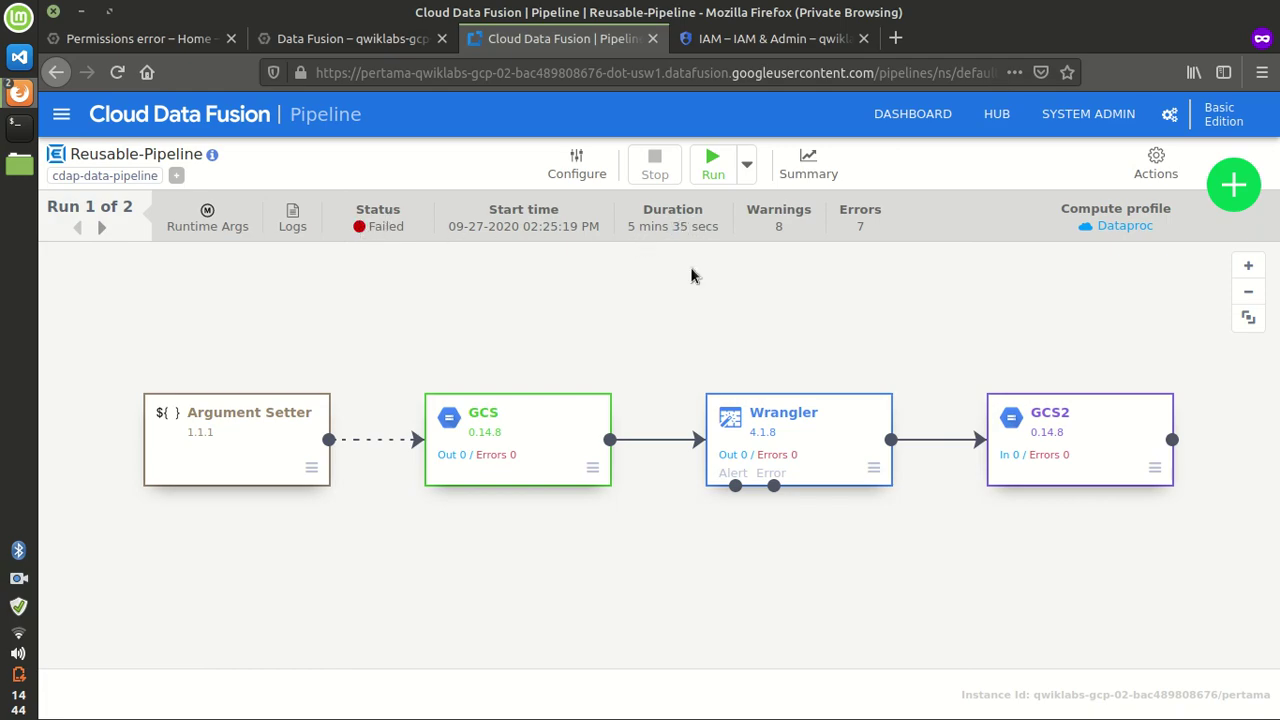
Step: Review the lab's run instructions and rerun Reusable-Pipeline with the input.path and directives values left empty
{"action": "key", "text": "alt+Tab"}
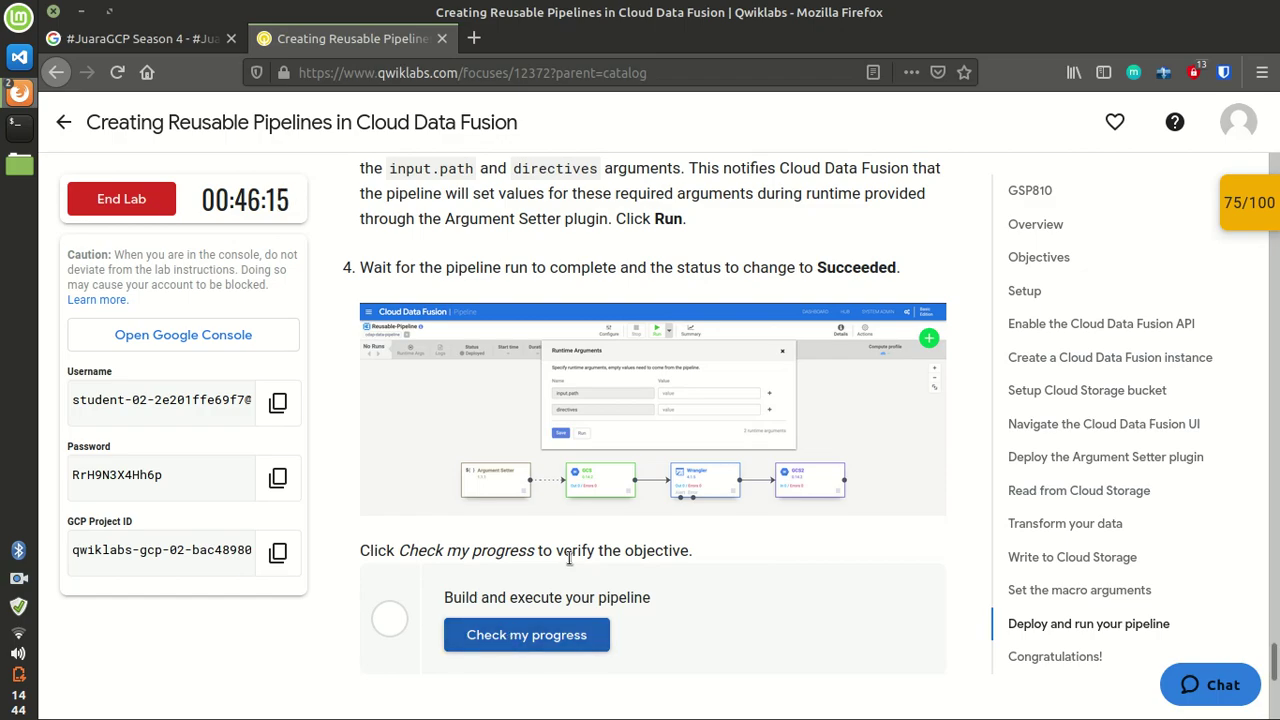
{"action": "scroll", "coordinate": [574, 551], "scroll_direction": "down", "scroll_amount": 1}
{"action": "scroll", "coordinate": [579, 536], "scroll_direction": "up", "scroll_amount": 3}
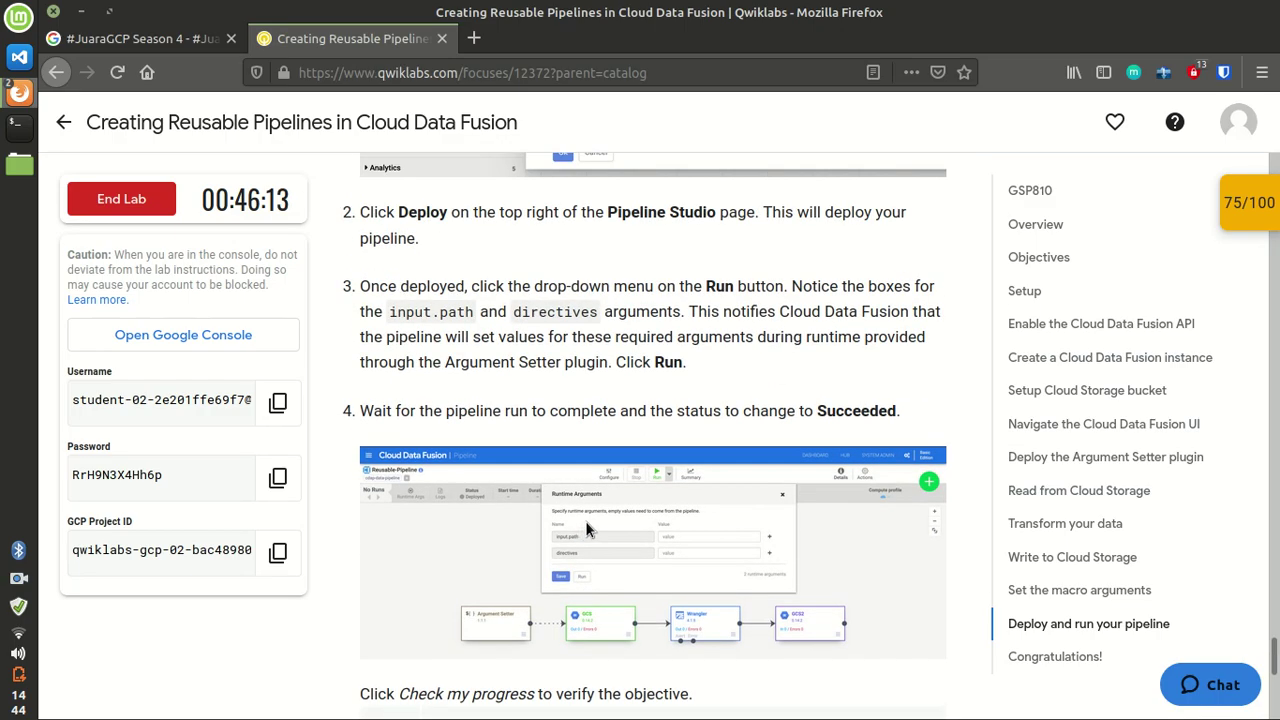
{"action": "key", "text": "alt+Tab"}
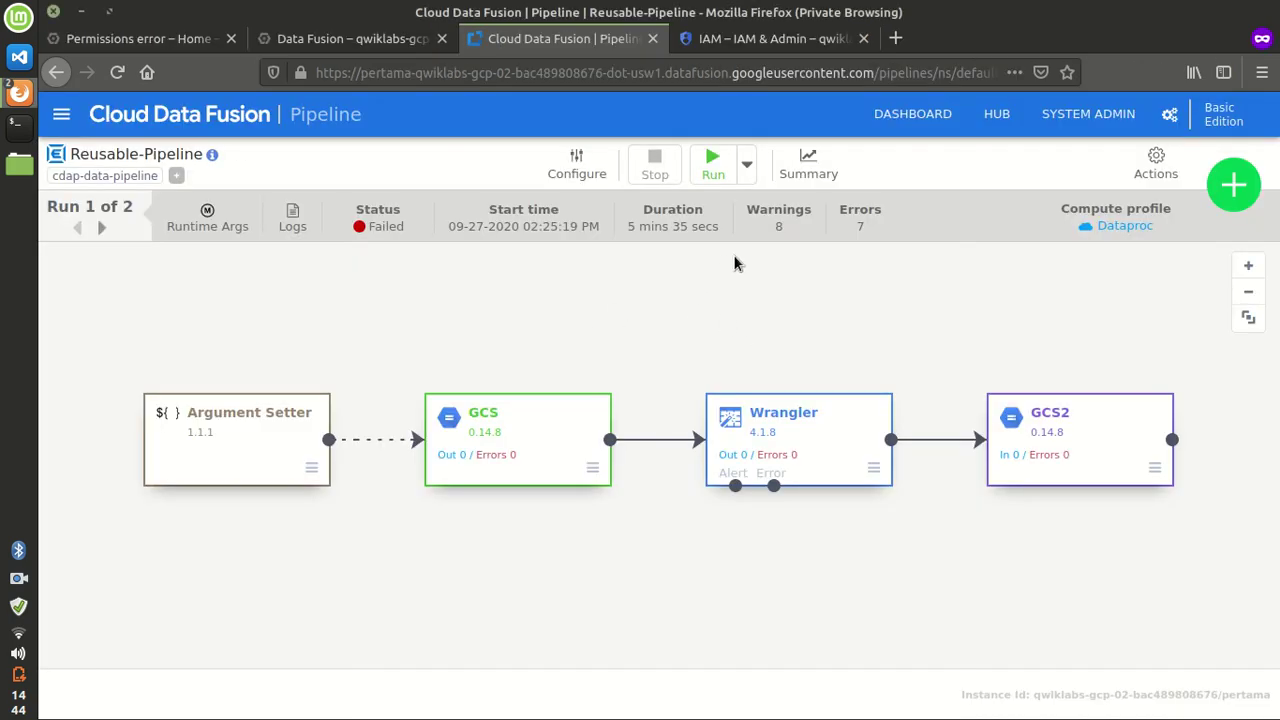
{"action": "left_click", "coordinate": [712, 164]}
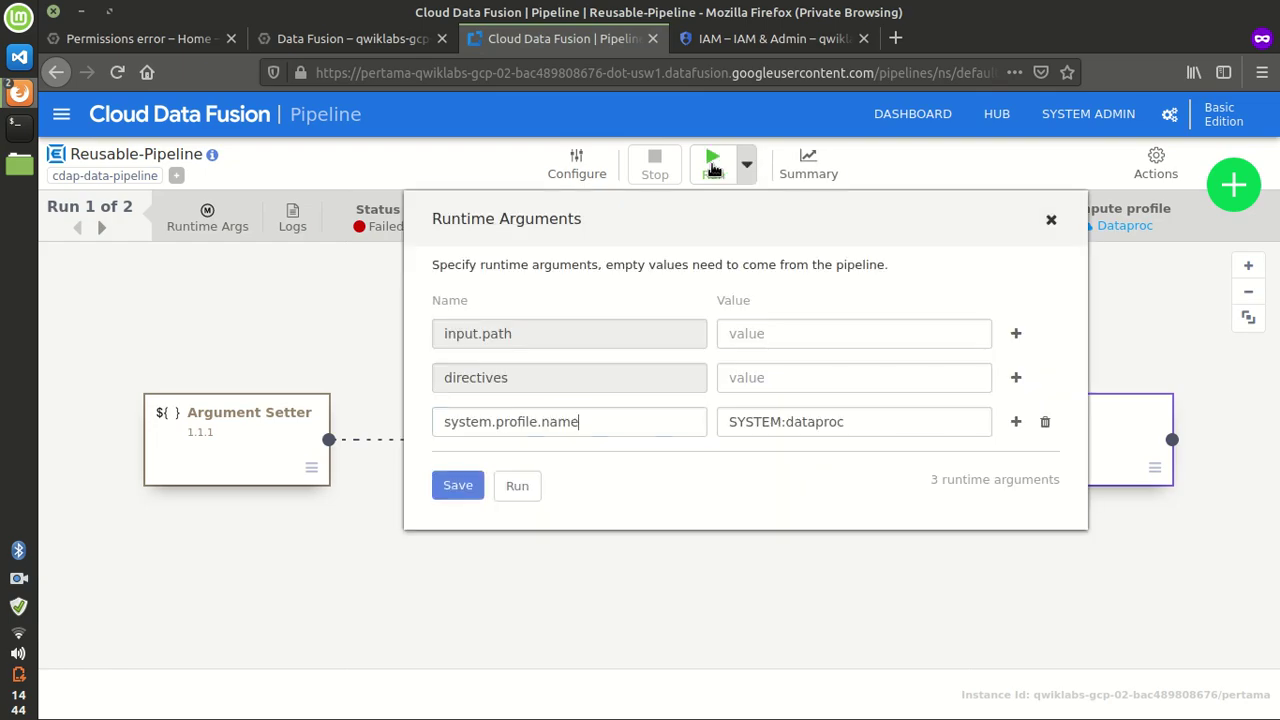
{"action": "left_click", "coordinate": [517, 485]}
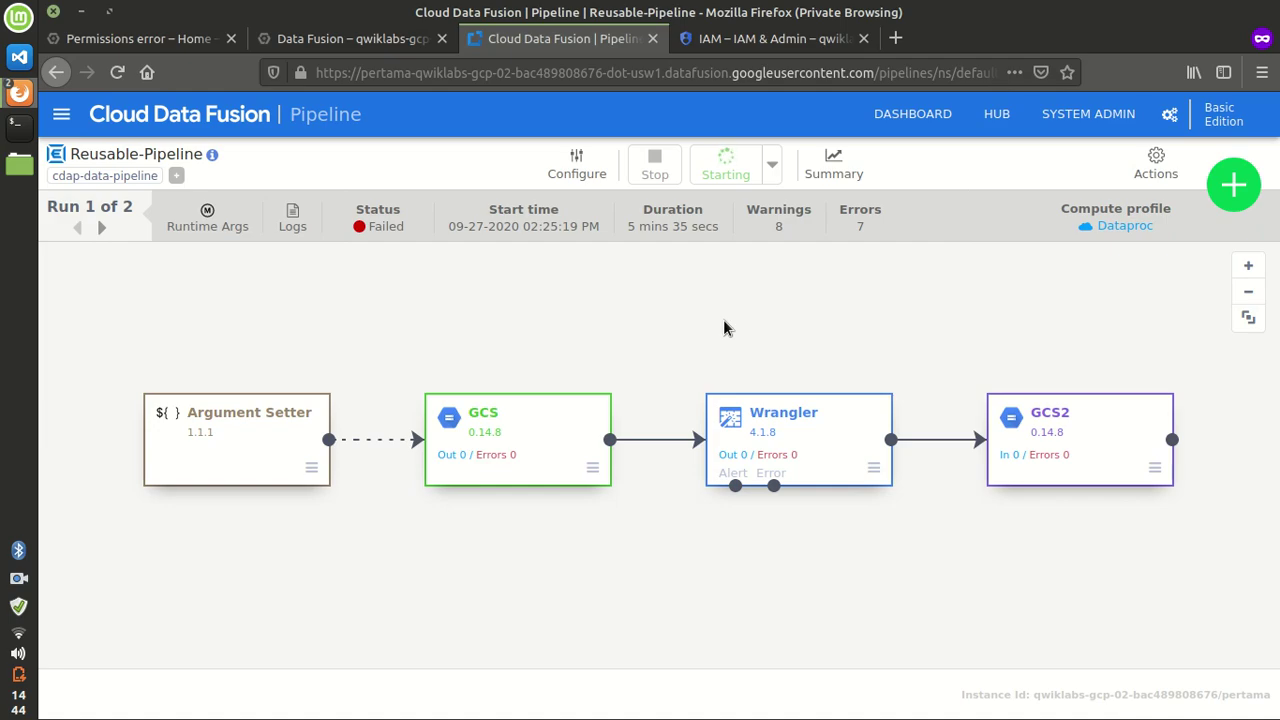
Step: Look over the lab's final task again and check the status of the pipeline's newest run
{"action": "key", "text": "alt+Tab"}
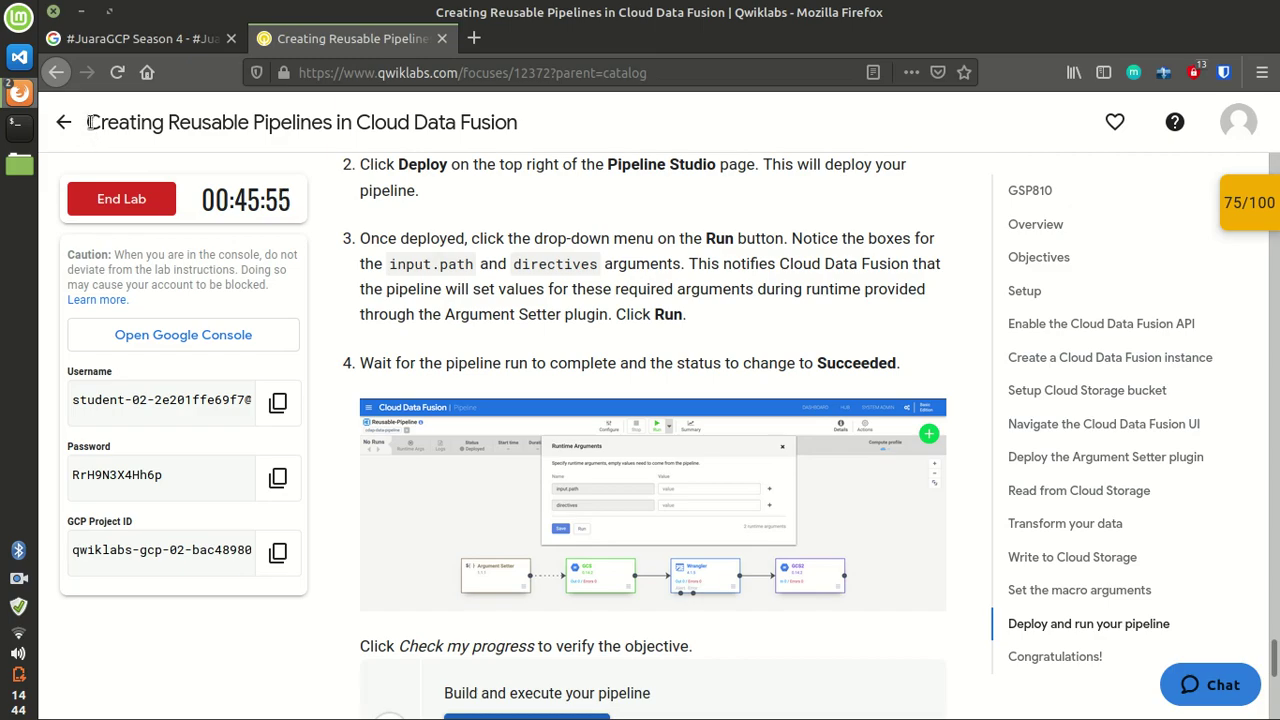
{"action": "key", "text": "alt+Tab"}
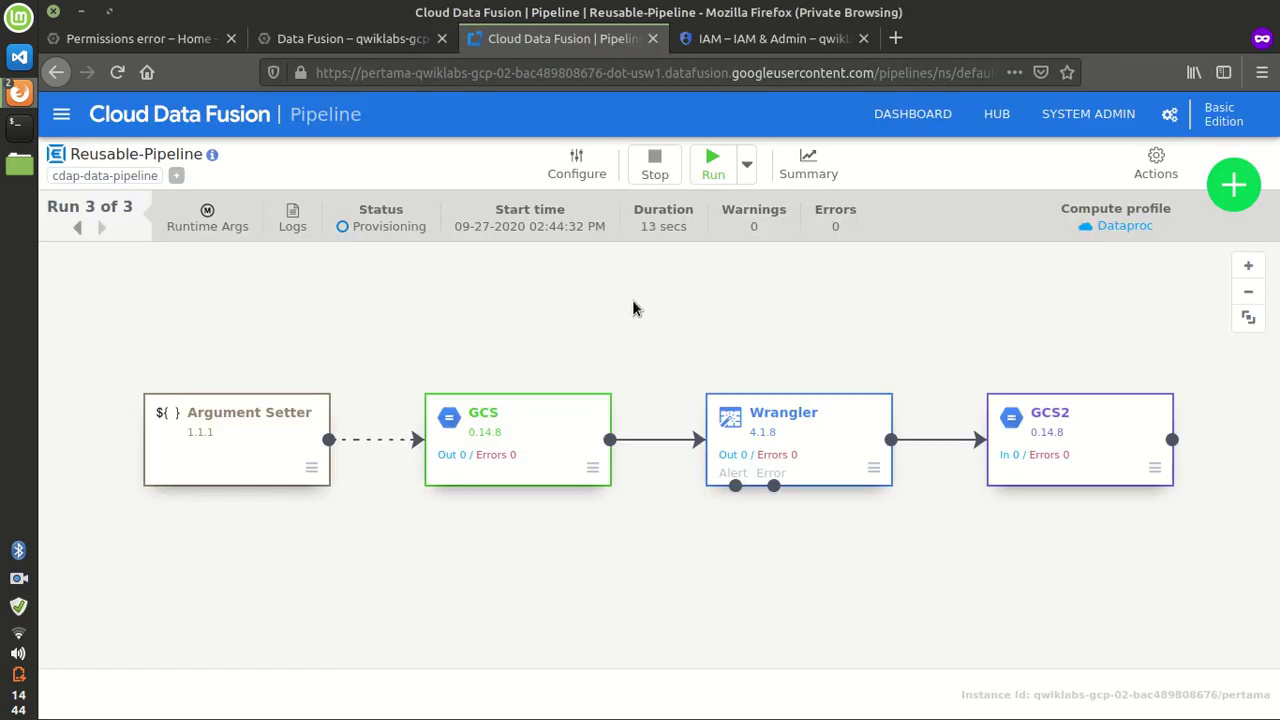
{"action": "left_click", "coordinate": [18, 578]}
{"action": "left_click", "coordinate": [59, 597]}
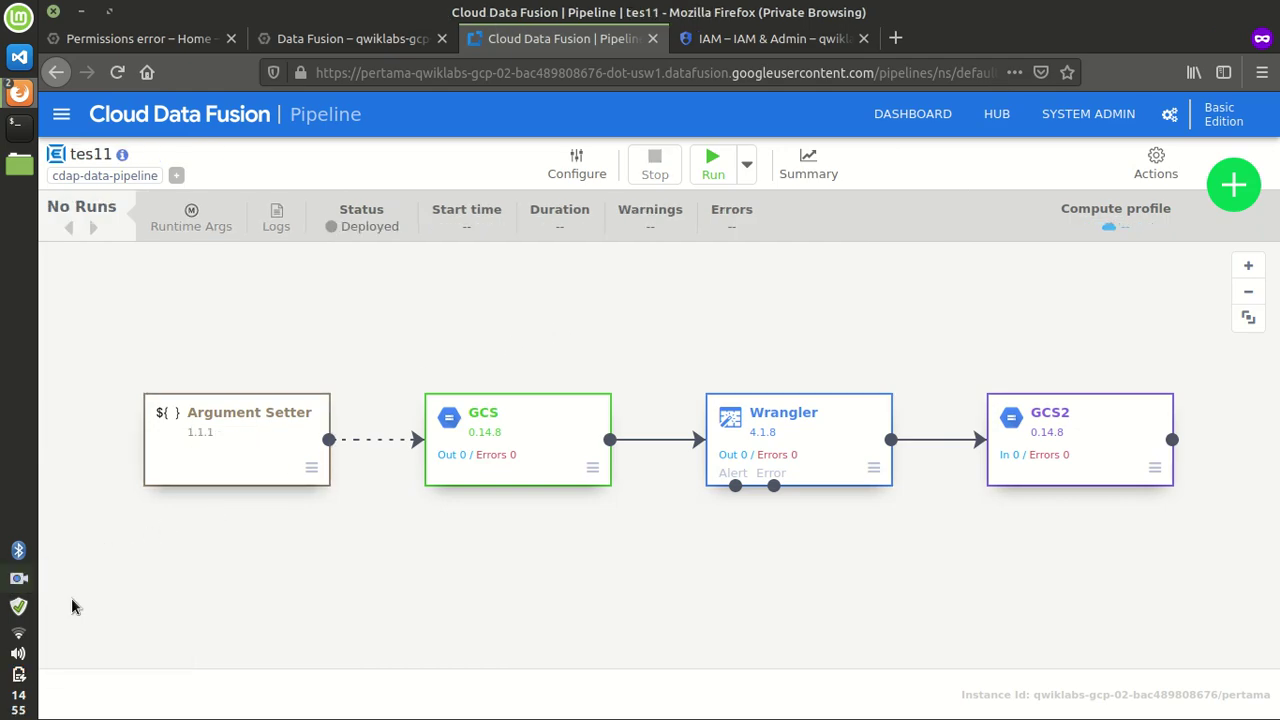
Step: Run the deployed tes11 pipeline with the input.path and directives values left empty
{"action": "left_click", "coordinate": [746, 164]}
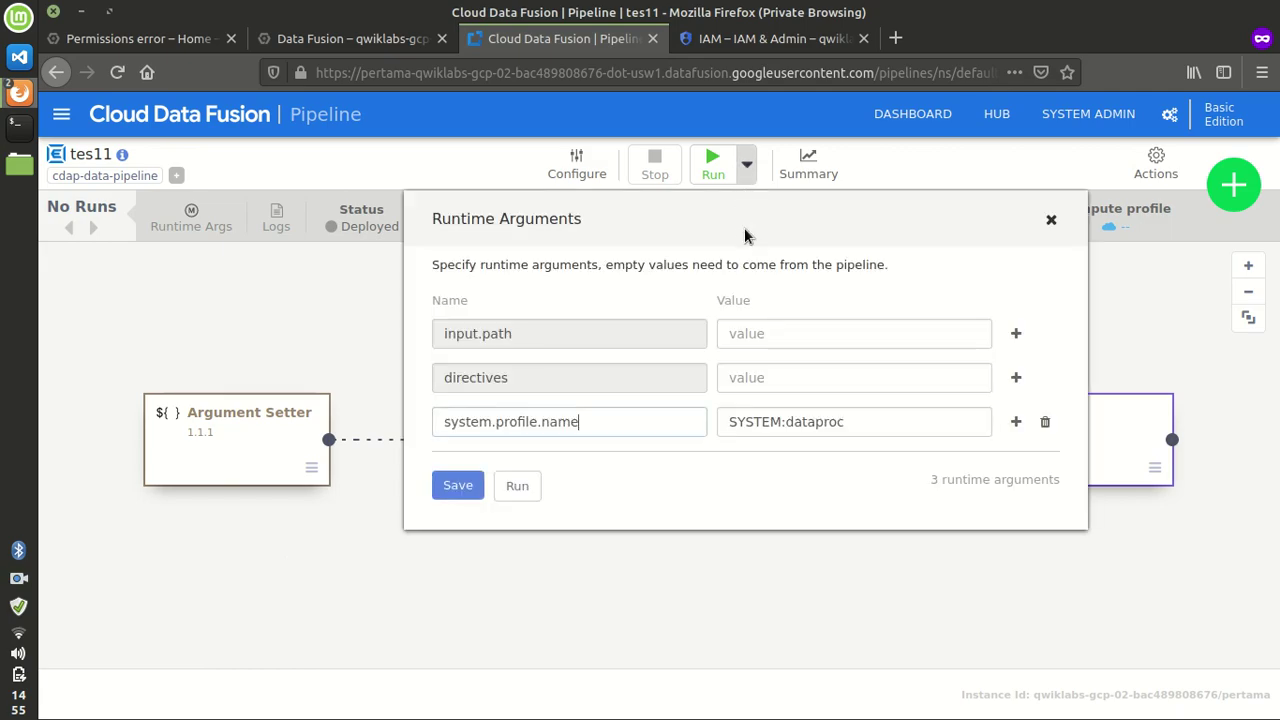
{"action": "left_click", "coordinate": [520, 486]}
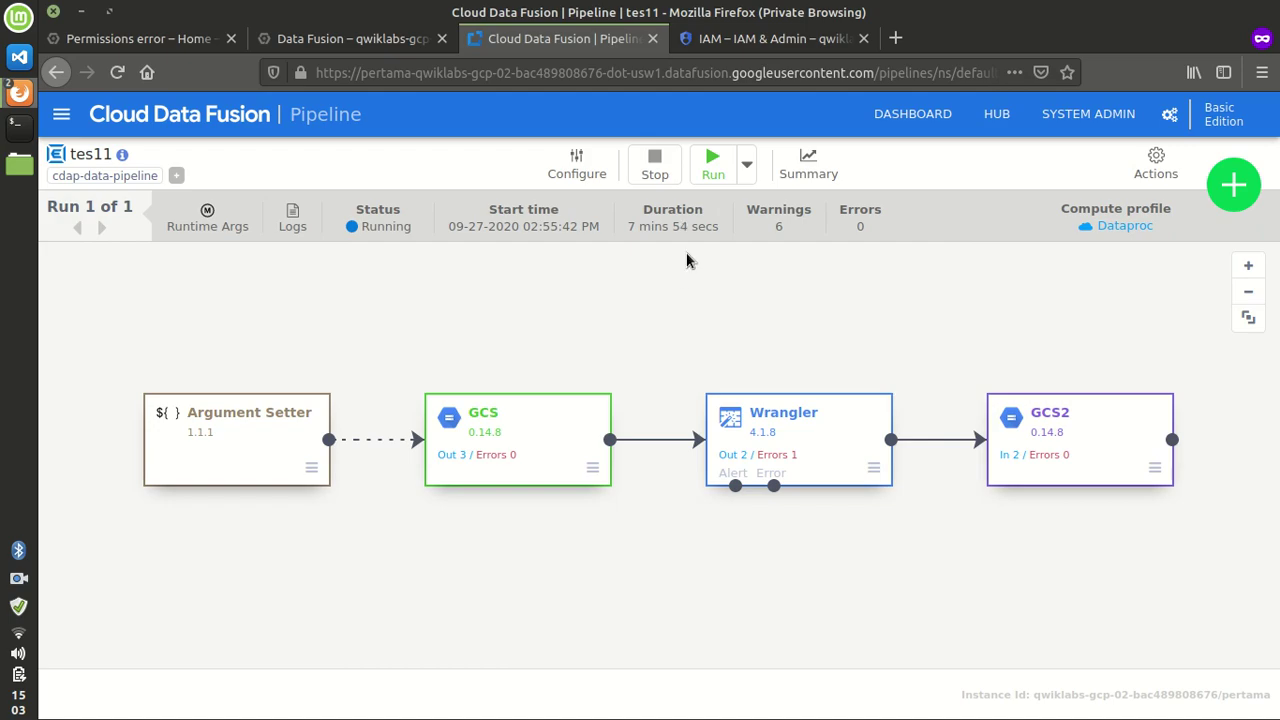
{"action": "left_click", "coordinate": [350, 40]}
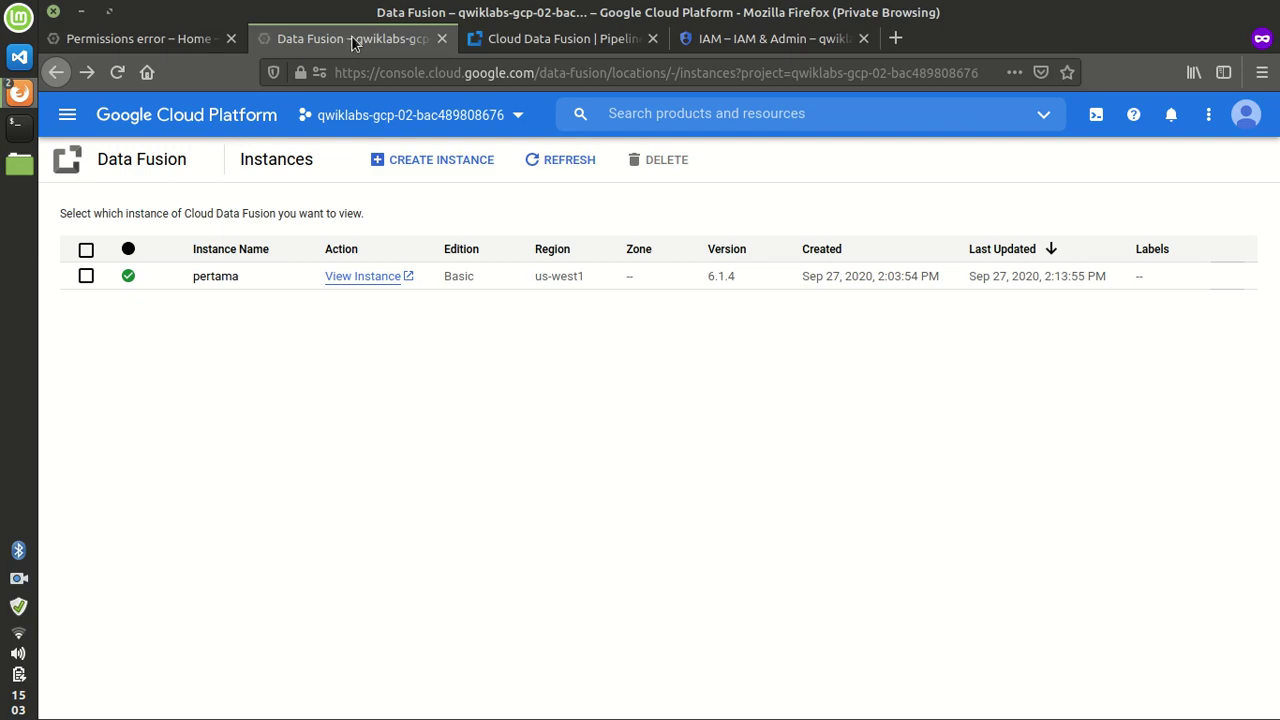
{"action": "left_click", "coordinate": [541, 49]}
Step: Review the lab's checkpoint scores in Qwiklabs and end the lab, confirming the loss of its work
{"action": "key", "text": "alt+Tab"}
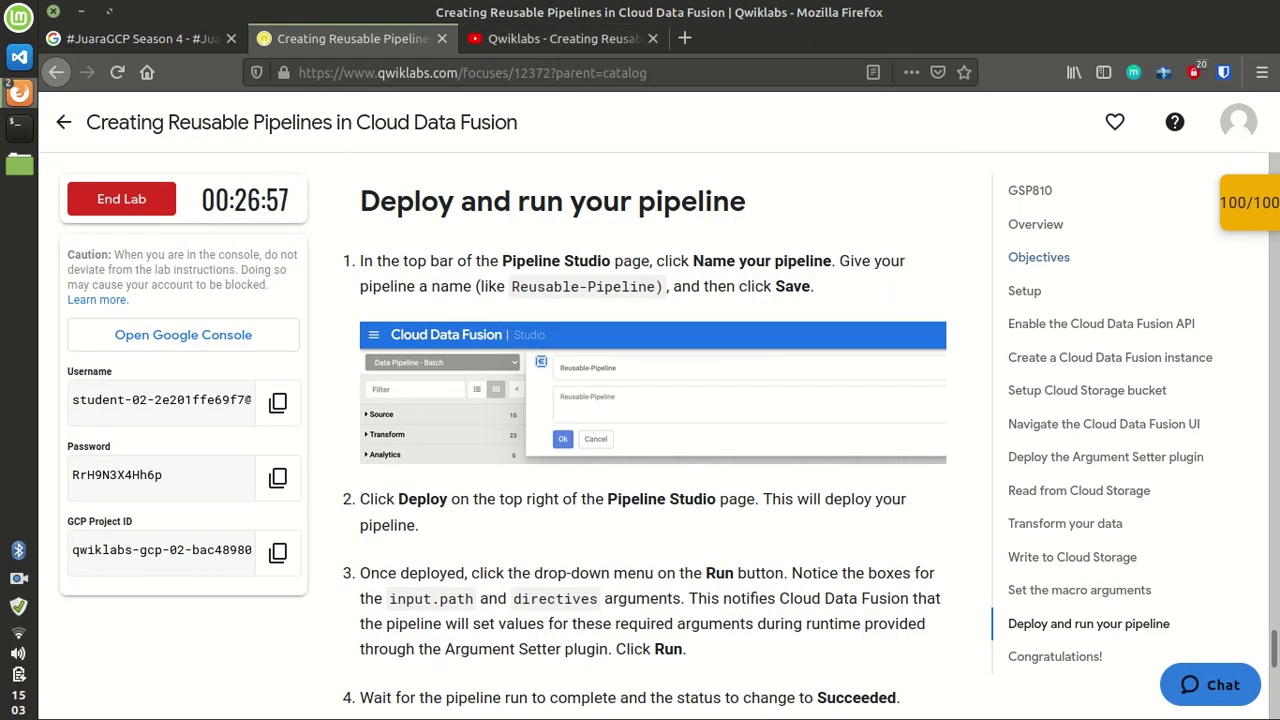
{"action": "left_click", "coordinate": [1255, 205]}
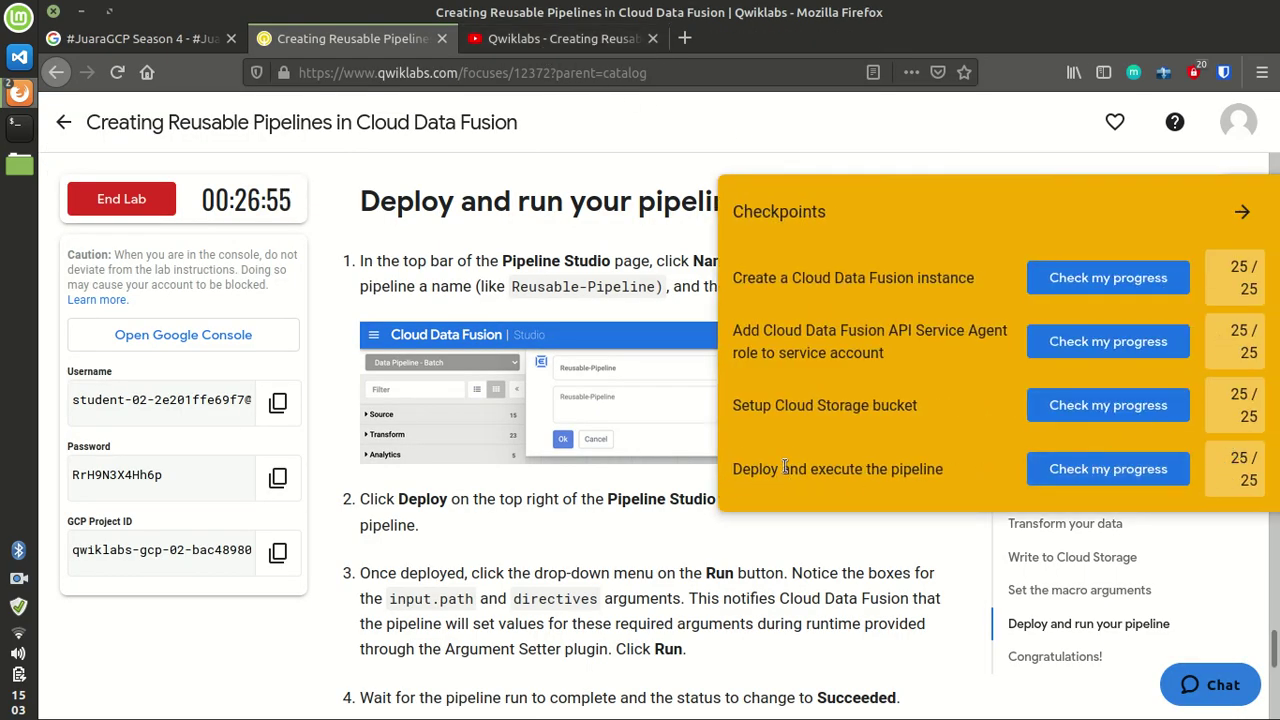
{"action": "left_click", "coordinate": [150, 208]}
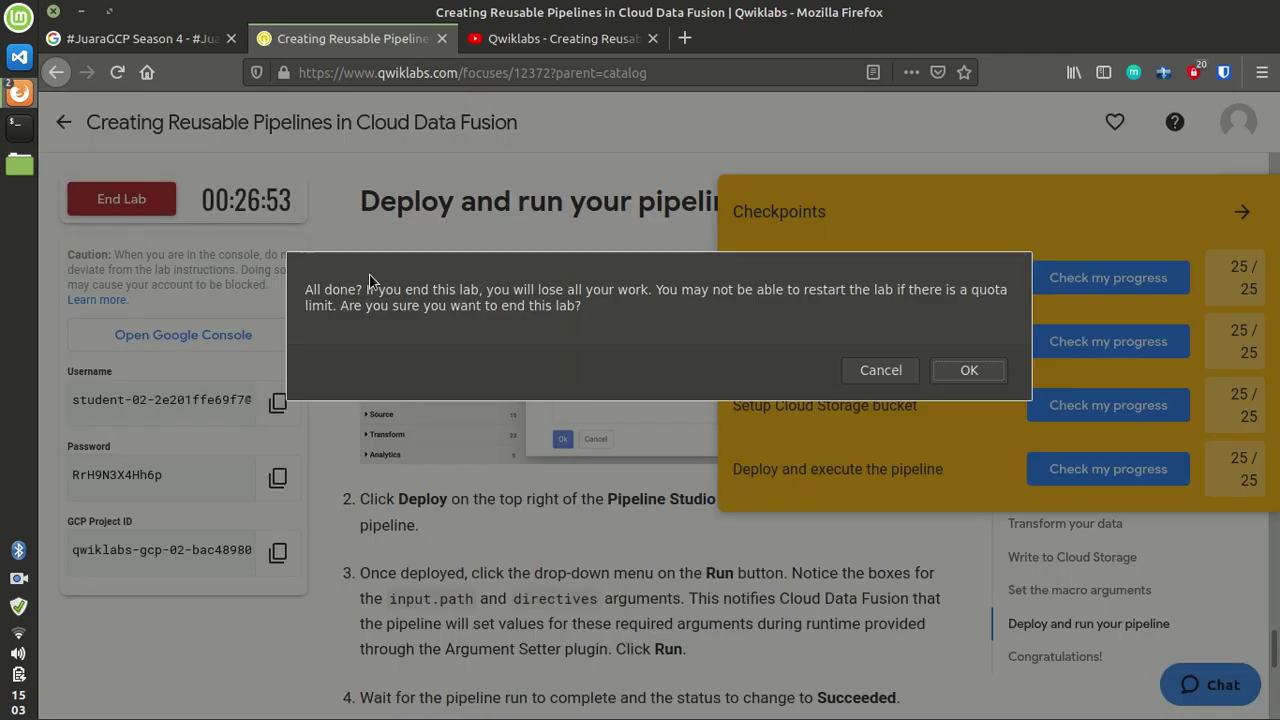
{"action": "left_click", "coordinate": [969, 370]}
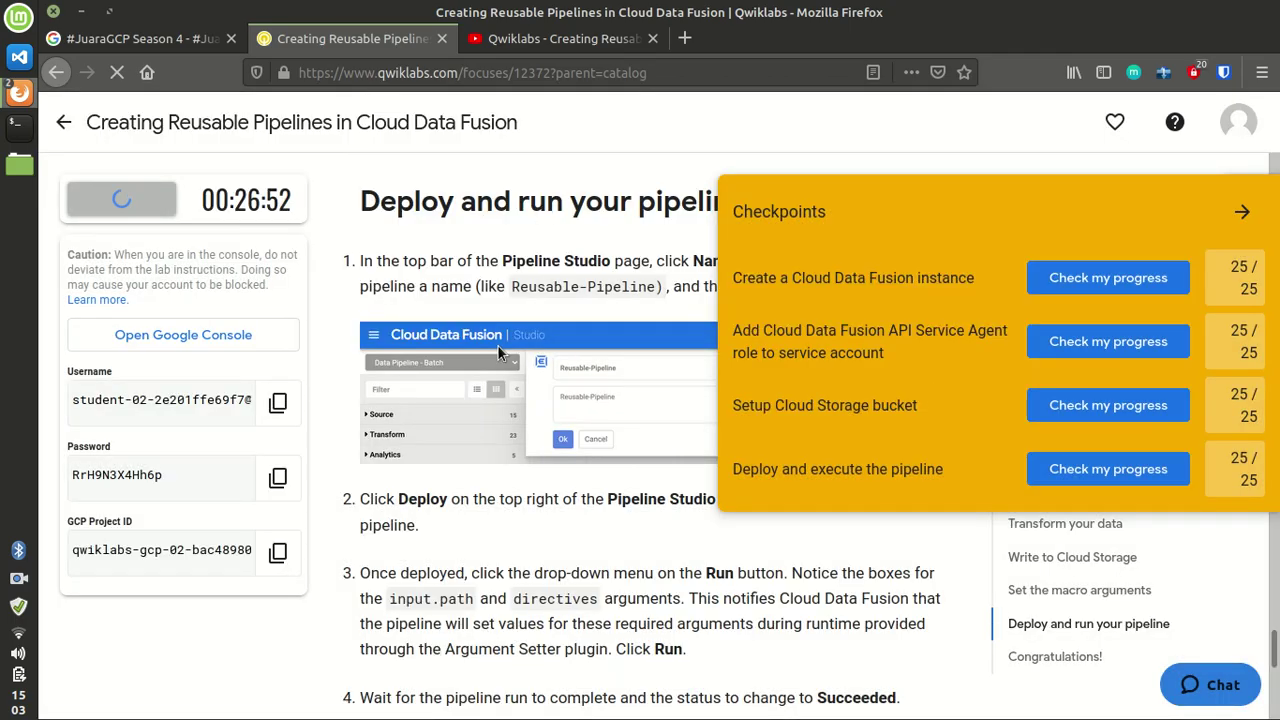
{"action": "left_click", "coordinate": [766, 465]}
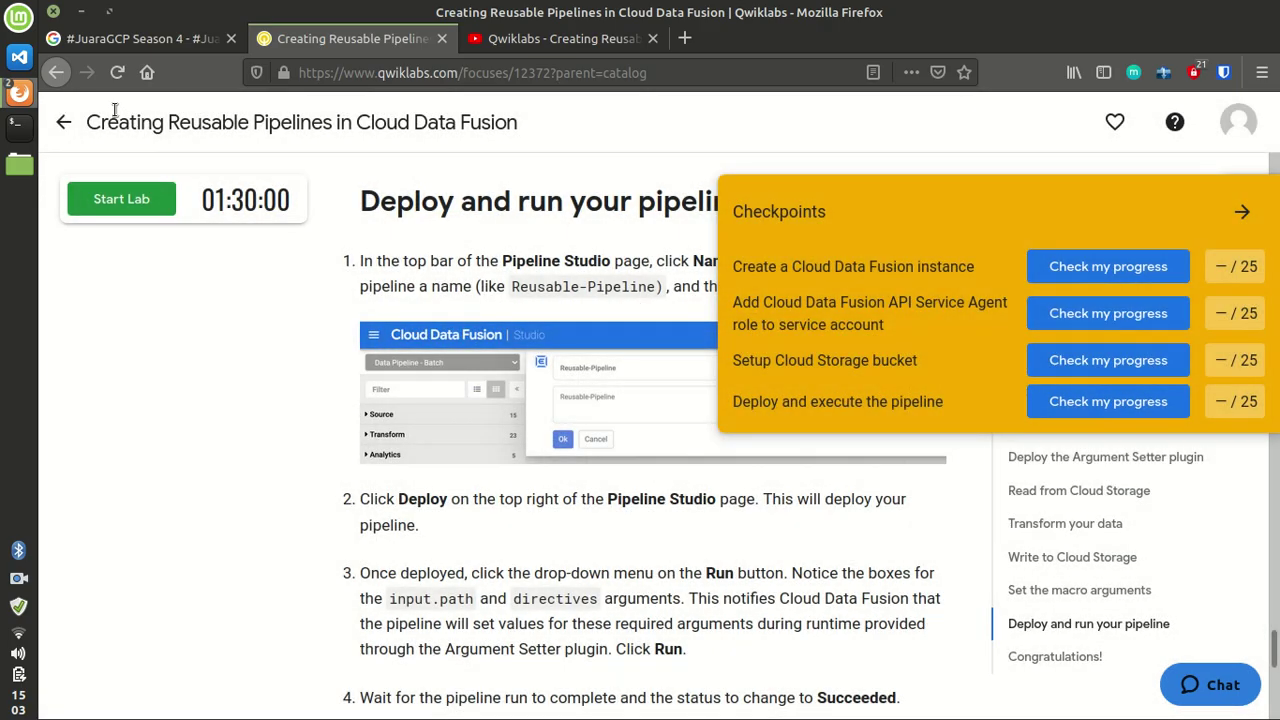
{"action": "left_click_drag", "start_coordinate": [86, 122], "coordinate": [500, 145]}
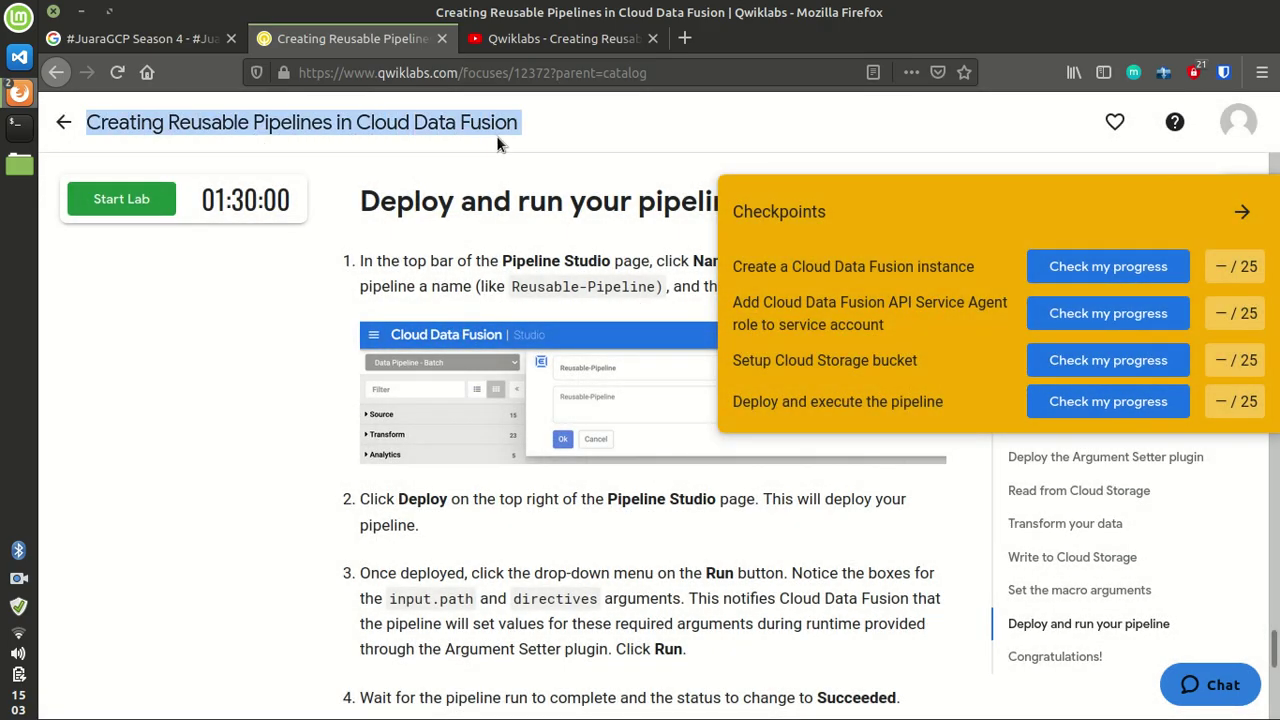